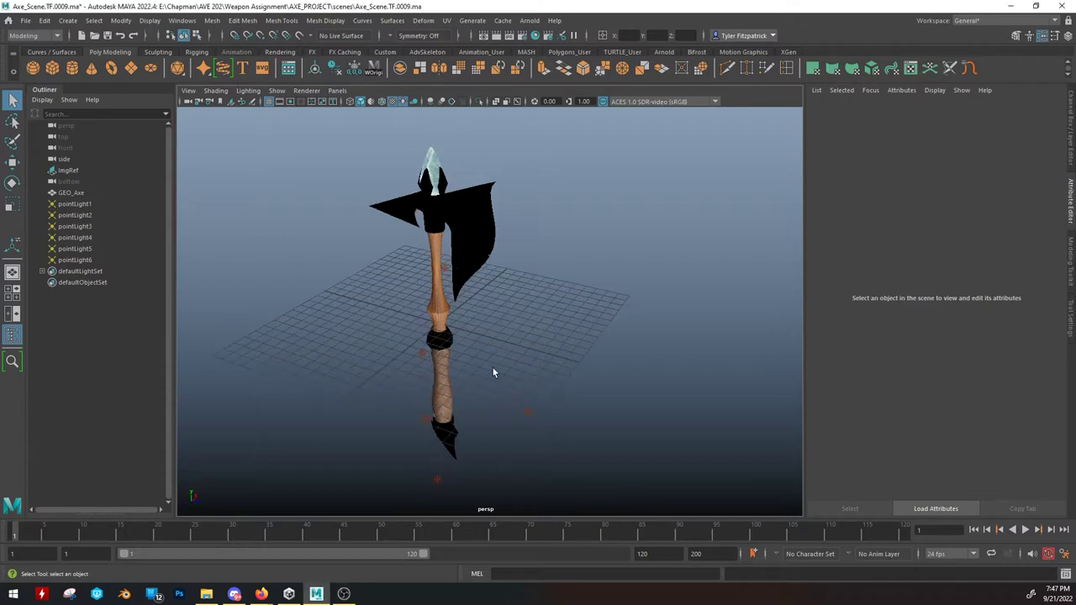
Delete all six point lights from the scene.
{"action": "left_click_drag", "start_coordinate": [493, 367], "coordinate": [588, 357], "text": "alt"}
{"action": "left_click", "coordinate": [84, 204]}
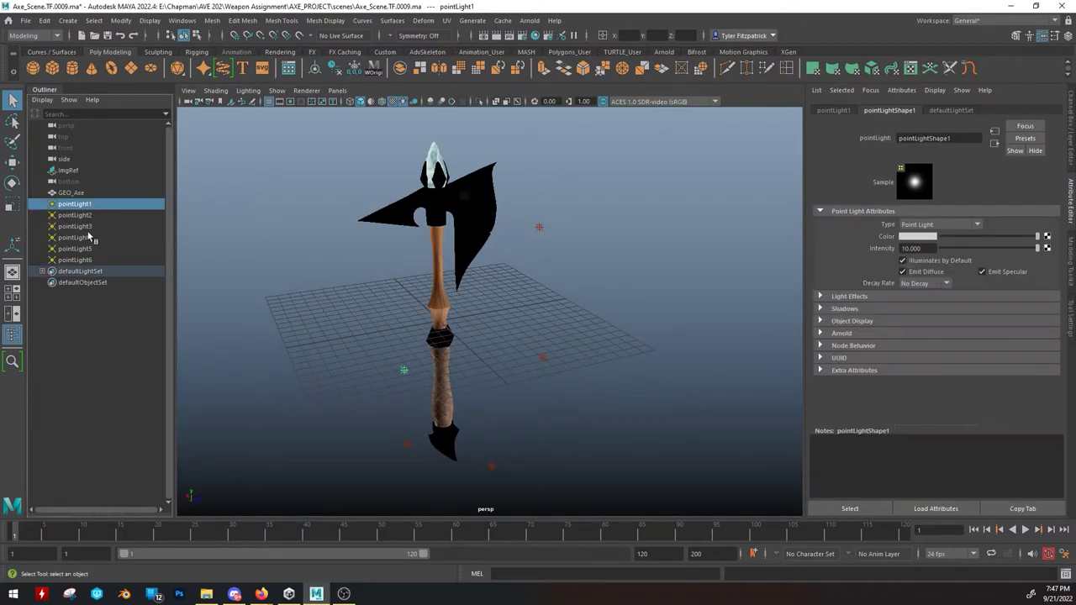
{"action": "left_click", "coordinate": [84, 260], "text": "shift"}
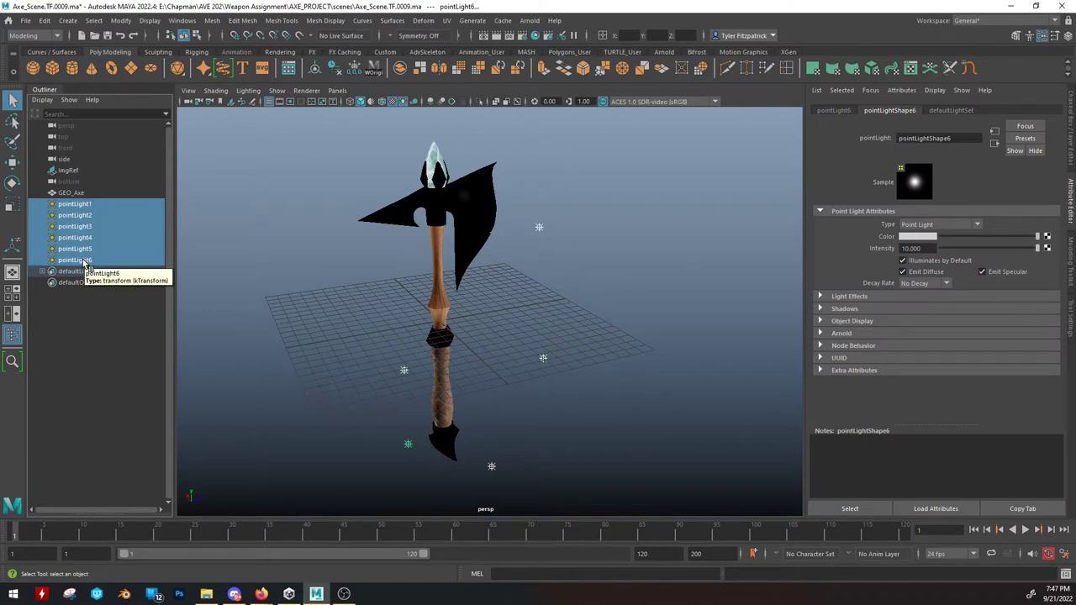
{"action": "key", "text": "Delete"}
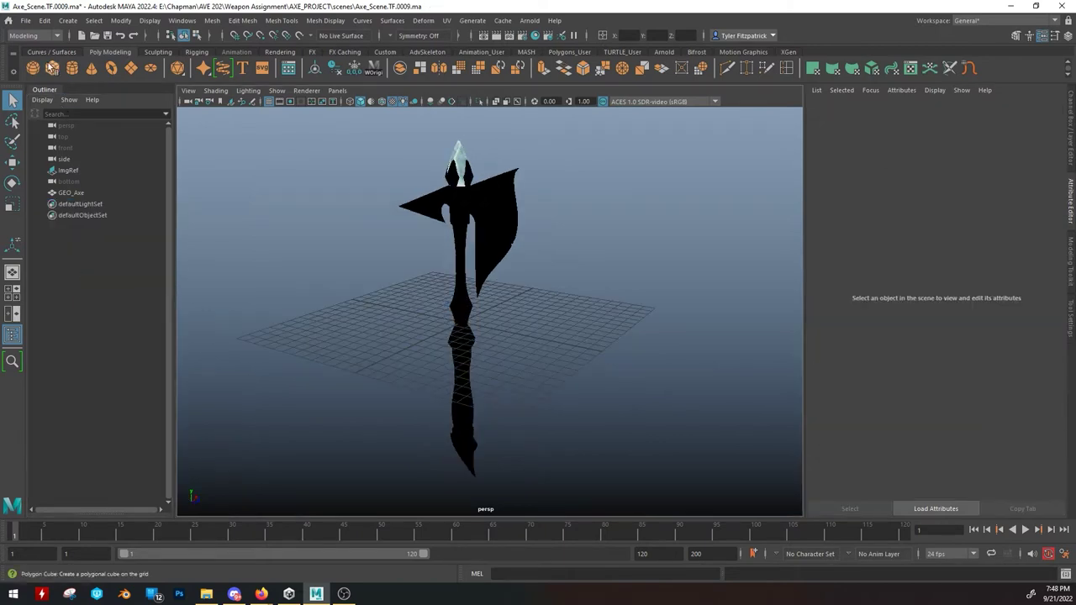
Create a polygon cube around the axe, scale it uniformly to about 33.8, and turn off scene lighting in the viewport.
{"action": "left_click", "coordinate": [51, 68]}
{"action": "left_click_drag", "start_coordinate": [455, 366], "coordinate": [400, 332], "text": "alt"}
{"action": "key", "text": "e"}
{"action": "key", "text": "r"}
{"action": "left_click_drag", "start_coordinate": [464, 300], "coordinate": [617, 295]}
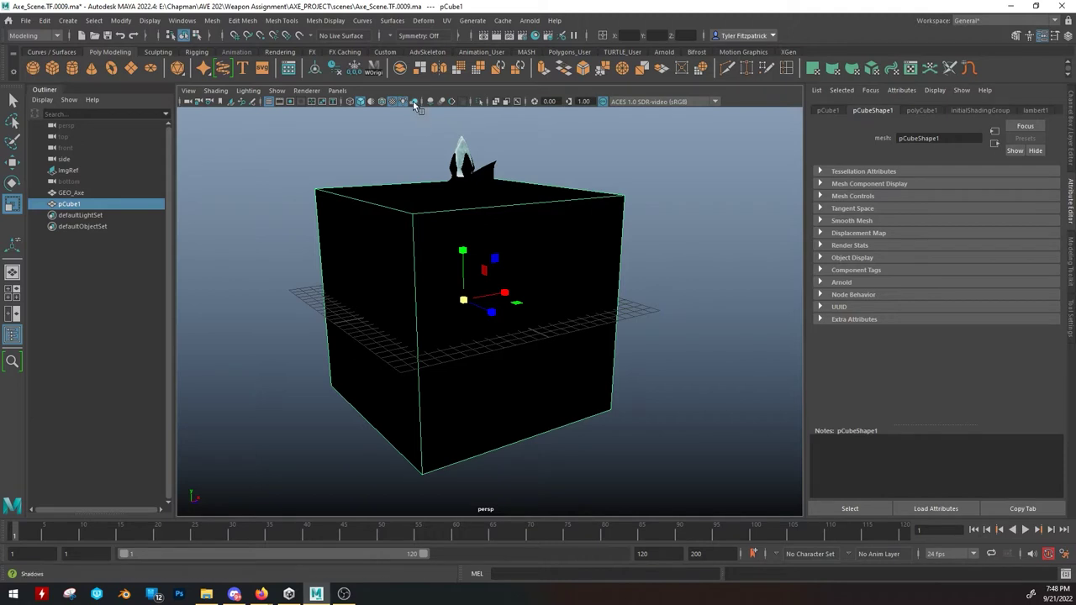
{"action": "left_click", "coordinate": [404, 100]}
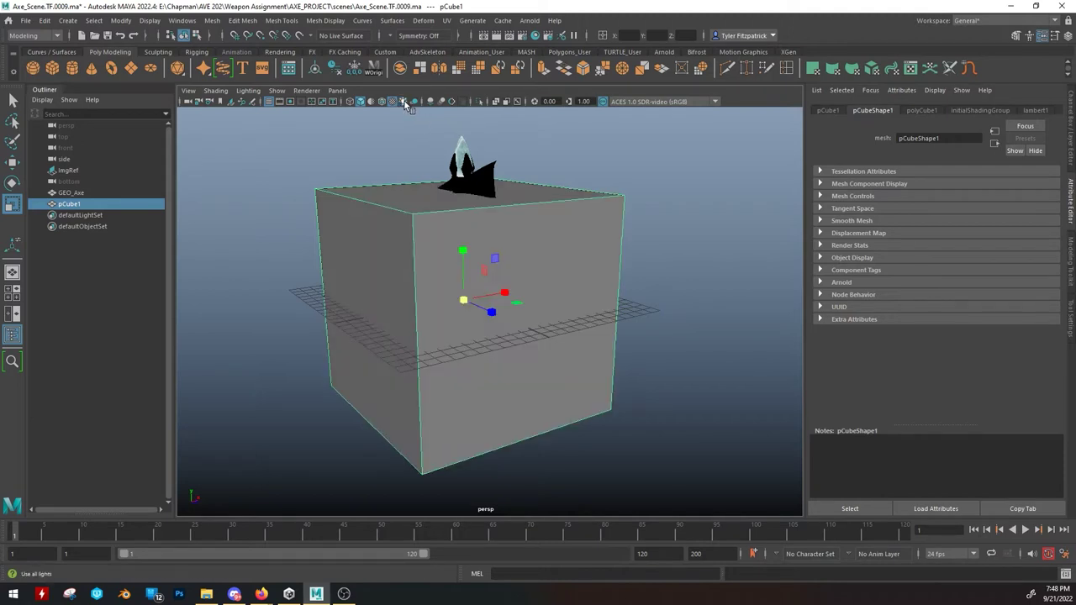
Delete the cube's faces except the floor and one adjoining back wall behind the axe.
{"action": "middle_click_drag", "start_coordinate": [487, 358], "coordinate": [460, 304]}
{"action": "right_click_drag", "start_coordinate": [461, 304], "coordinate": [596, 303], "text": "alt"}
{"action": "key", "text": "f"}
{"action": "left_click_drag", "start_coordinate": [468, 281], "coordinate": [437, 252], "text": "alt"}
{"action": "right_click", "coordinate": [438, 228]}
{"action": "left_click", "coordinate": [464, 252]}
{"action": "left_click_drag", "start_coordinate": [339, 171], "coordinate": [647, 360]}
{"action": "key", "text": "Delete"}
Reverse the normals of the remaining floor and wall faces.
{"action": "left_click", "coordinate": [647, 359]}
{"action": "left_click", "coordinate": [560, 457], "text": "shift"}
{"action": "left_click_drag", "start_coordinate": [560, 456], "coordinate": [526, 401], "text": "alt"}
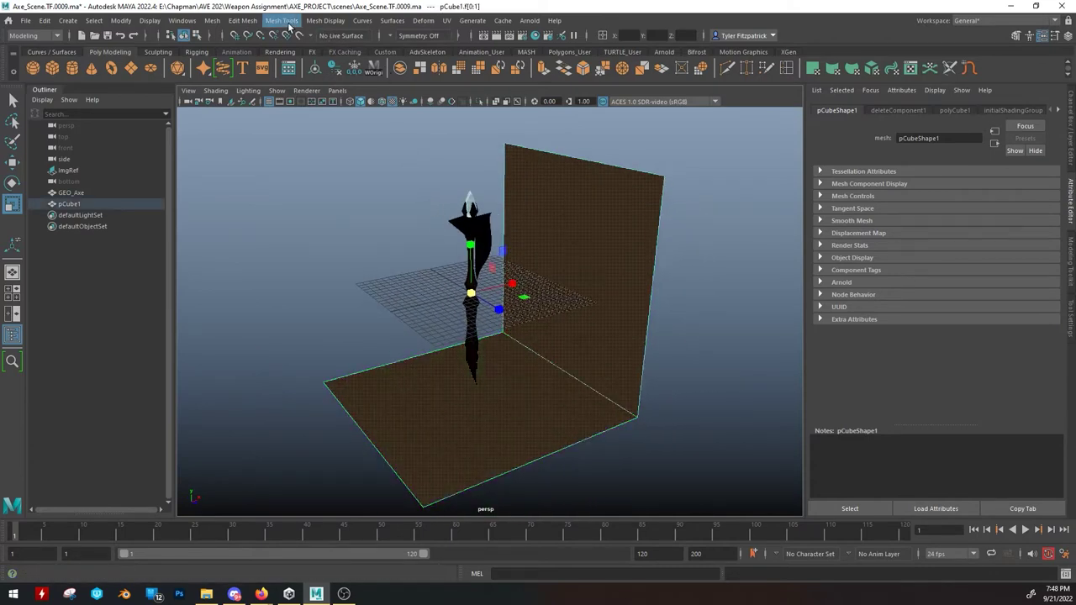
{"action": "left_click", "coordinate": [318, 23]}
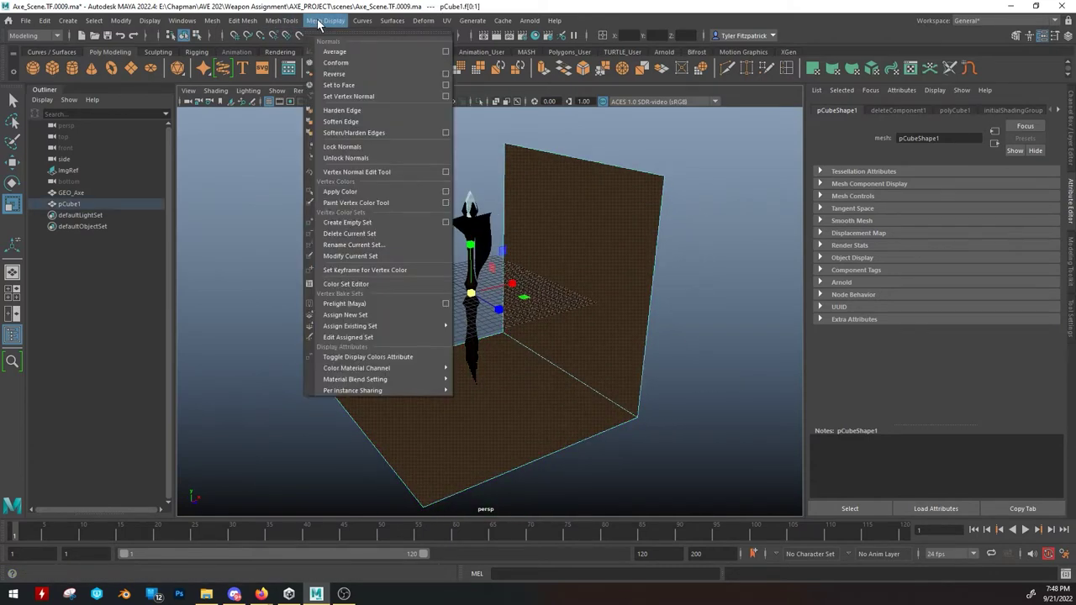
{"action": "left_click", "coordinate": [334, 73]}
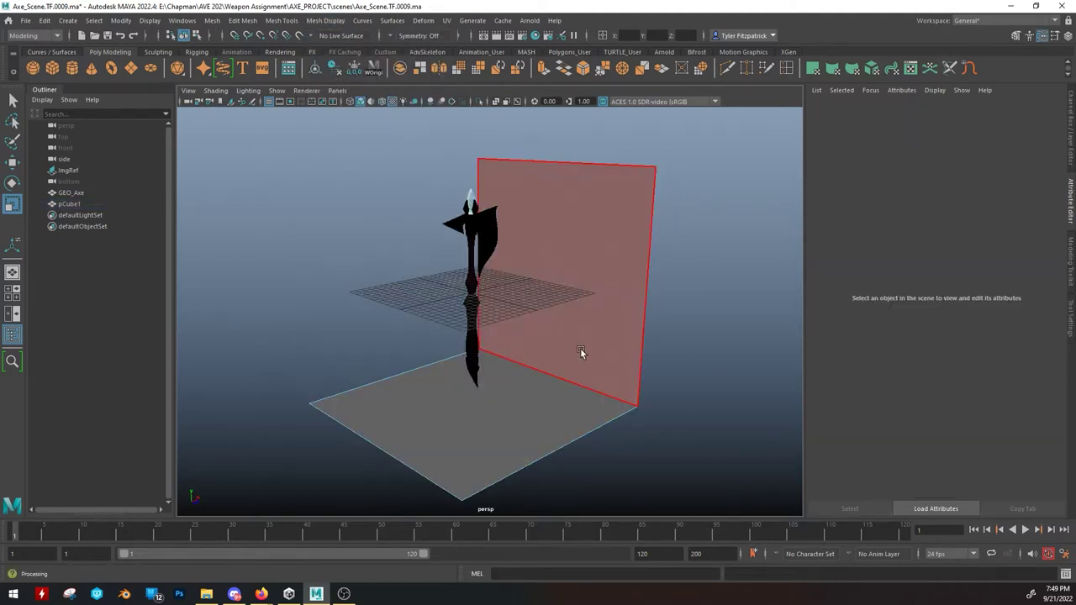
Bevel the shared edge between floor and wall into a wide, smooth multi-segment curve.
{"action": "right_click_drag", "start_coordinate": [580, 348], "coordinate": [579, 281]}
{"action": "left_click", "coordinate": [576, 385]}
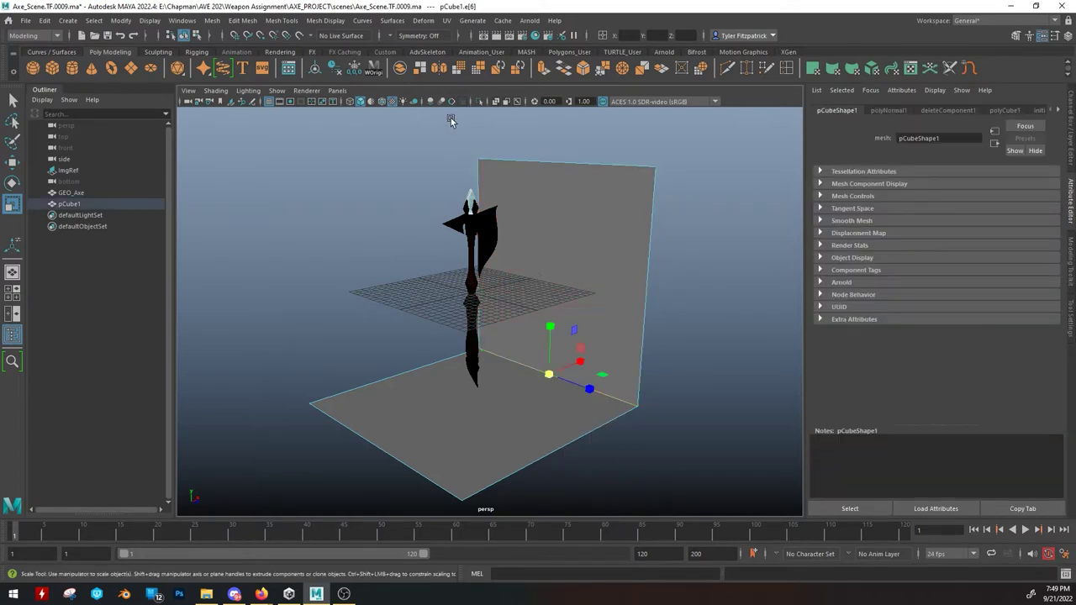
{"action": "key", "text": "q"}
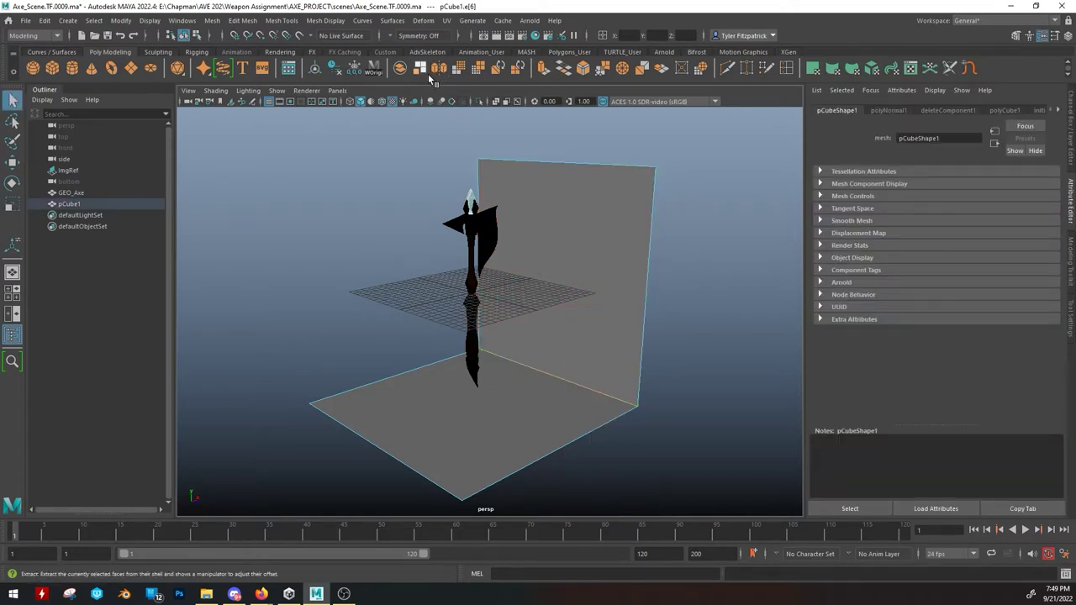
{"action": "left_click", "coordinate": [581, 72]}
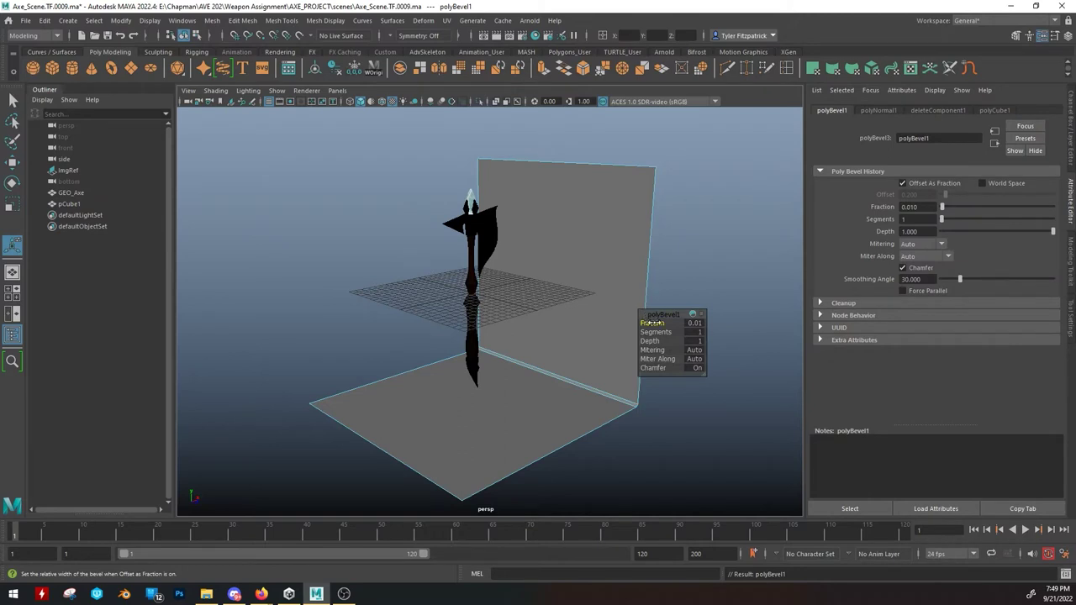
{"action": "left_click_drag", "start_coordinate": [651, 323], "coordinate": [697, 331]}
{"action": "left_click", "coordinate": [719, 261]}
Widen the whole backdrop by scaling it along Z to about 176.6.
{"action": "right_click_drag", "start_coordinate": [630, 259], "coordinate": [672, 240]}
{"action": "left_click_drag", "start_coordinate": [673, 310], "coordinate": [682, 311], "text": "alt"}
{"action": "key", "text": "r"}
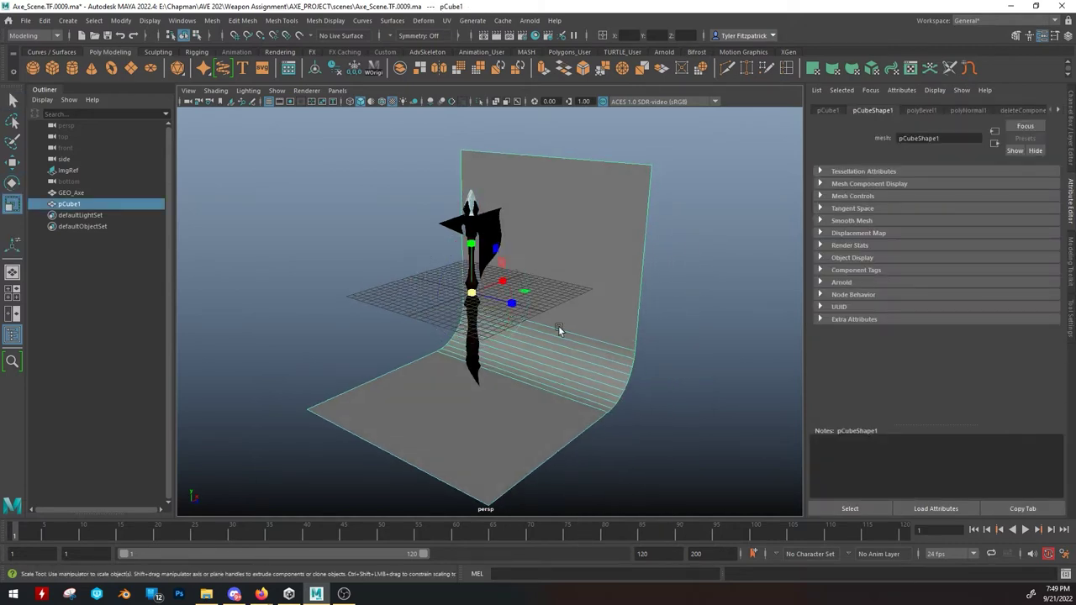
{"action": "middle_click_drag", "start_coordinate": [506, 300], "coordinate": [711, 389]}
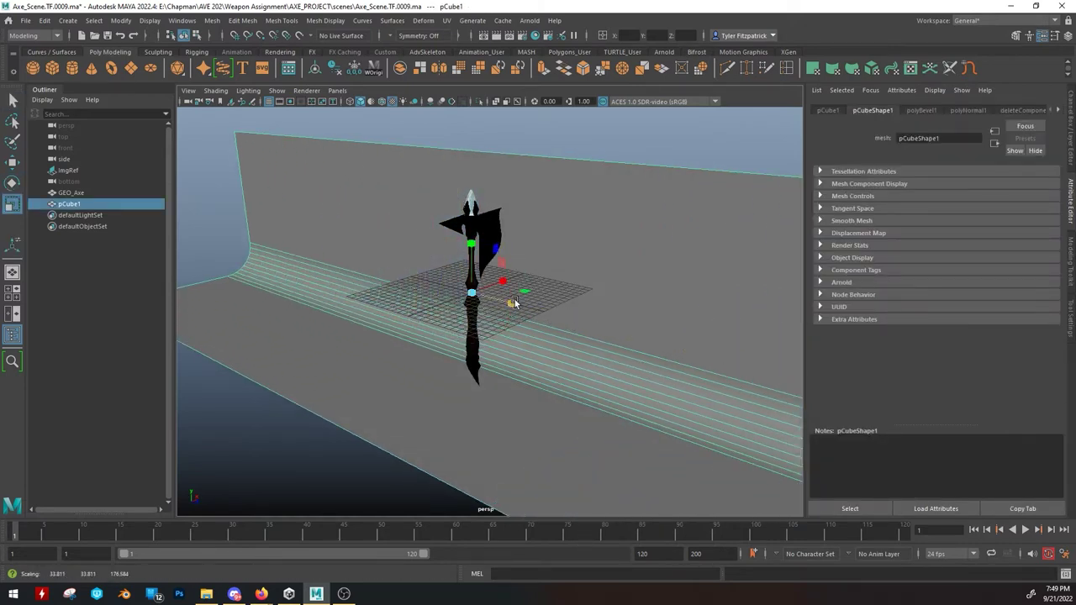
Extend the backdrop by raising the wall's top edge and pulling the floor's front edge outward, then return to object mode.
{"action": "right_click_drag", "start_coordinate": [578, 187], "coordinate": [577, 149]}
{"action": "left_click", "coordinate": [589, 160]}
{"action": "key", "text": "w"}
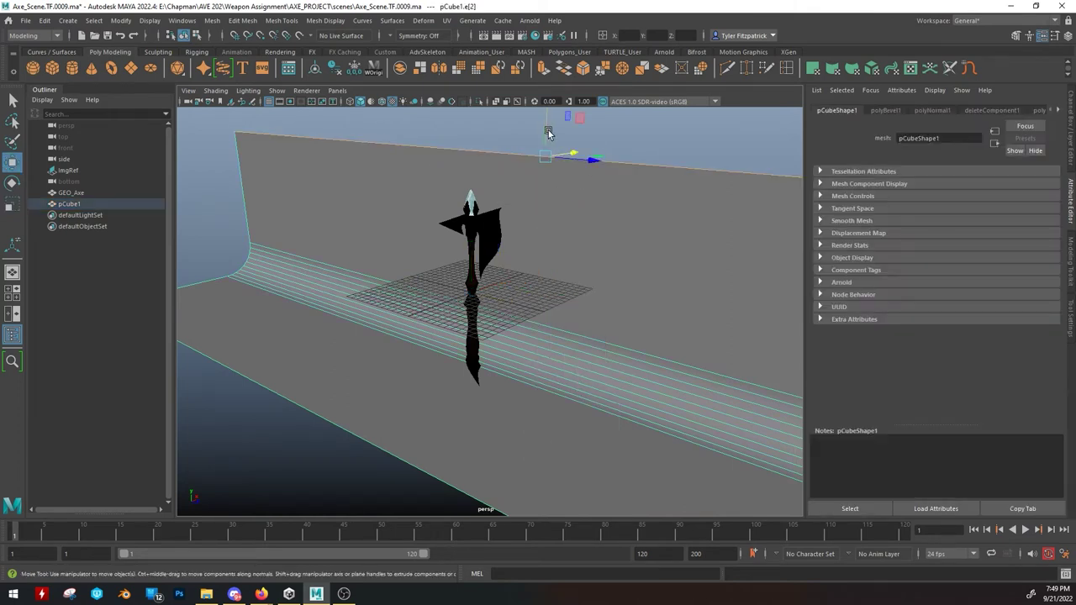
{"action": "left_click_drag", "start_coordinate": [547, 131], "coordinate": [561, 4]}
{"action": "left_click", "coordinate": [362, 441]}
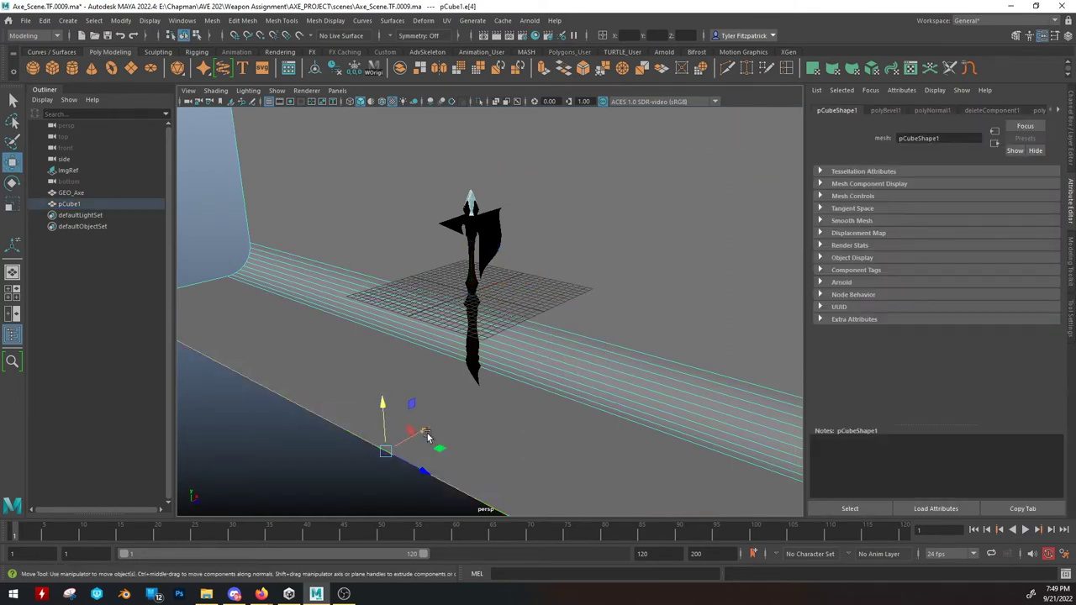
{"action": "left_click_drag", "start_coordinate": [432, 439], "coordinate": [332, 517]}
{"action": "right_click_drag", "start_coordinate": [223, 214], "coordinate": [299, 208]}
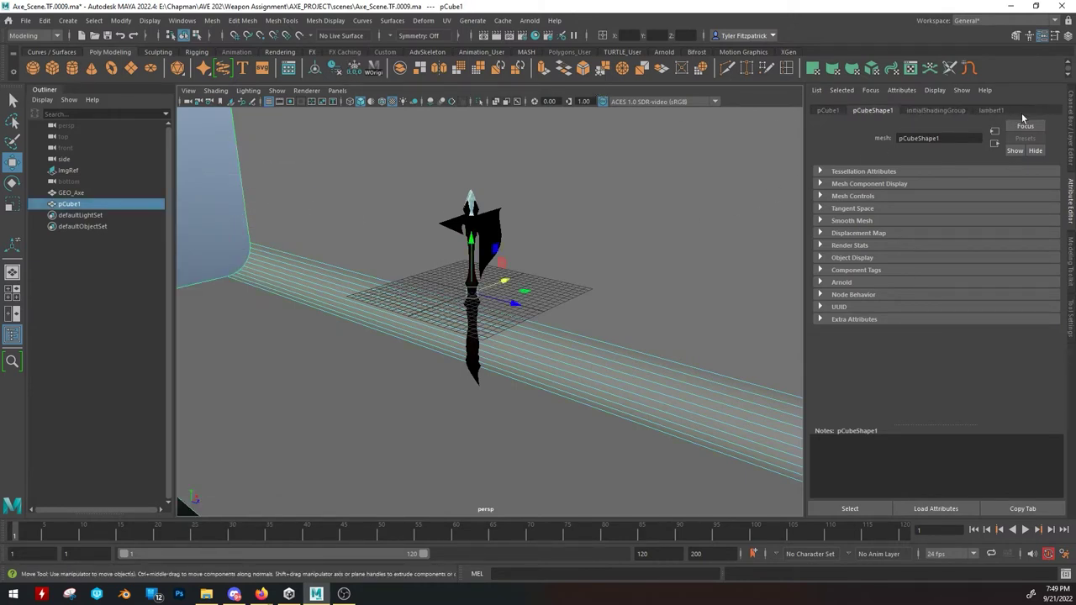
Add the backdrop to a new display layer named BACKDROP_LAYER and set the layer to Reference.
{"action": "left_click", "coordinate": [1072, 136]}
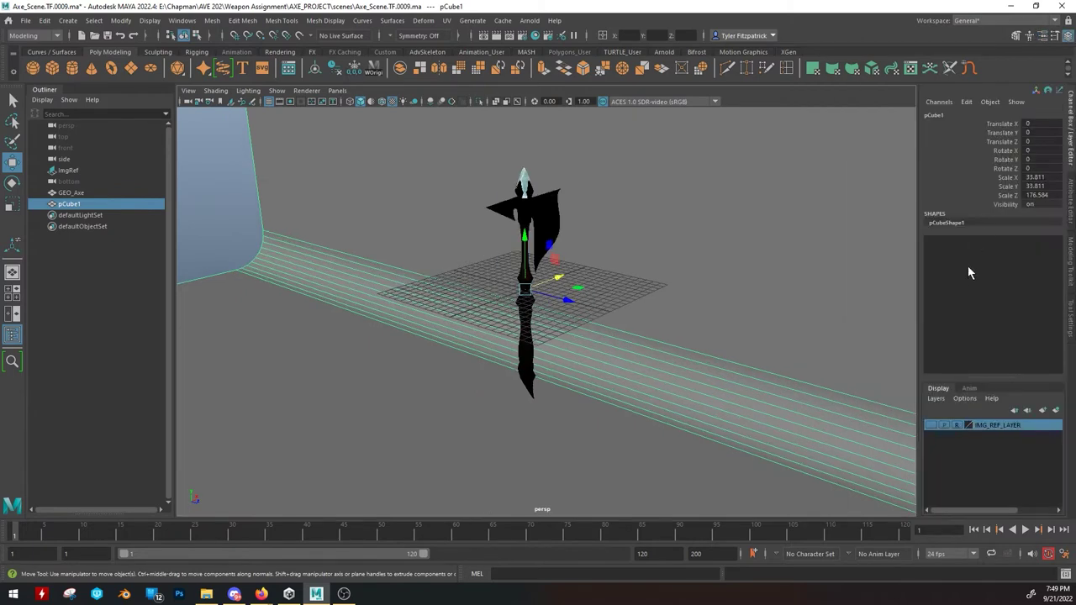
{"action": "left_click", "coordinate": [1056, 409]}
{"action": "left_click", "coordinate": [995, 426]}
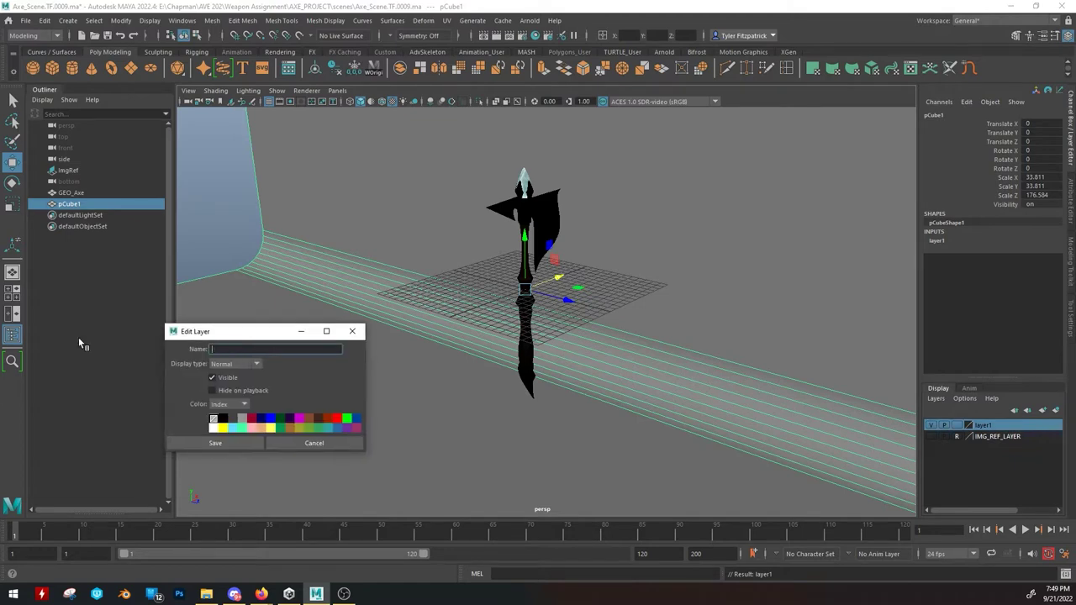
{"action": "type", "text": "BACKDROP_LAYER"}
{"action": "key", "text": "Return"}
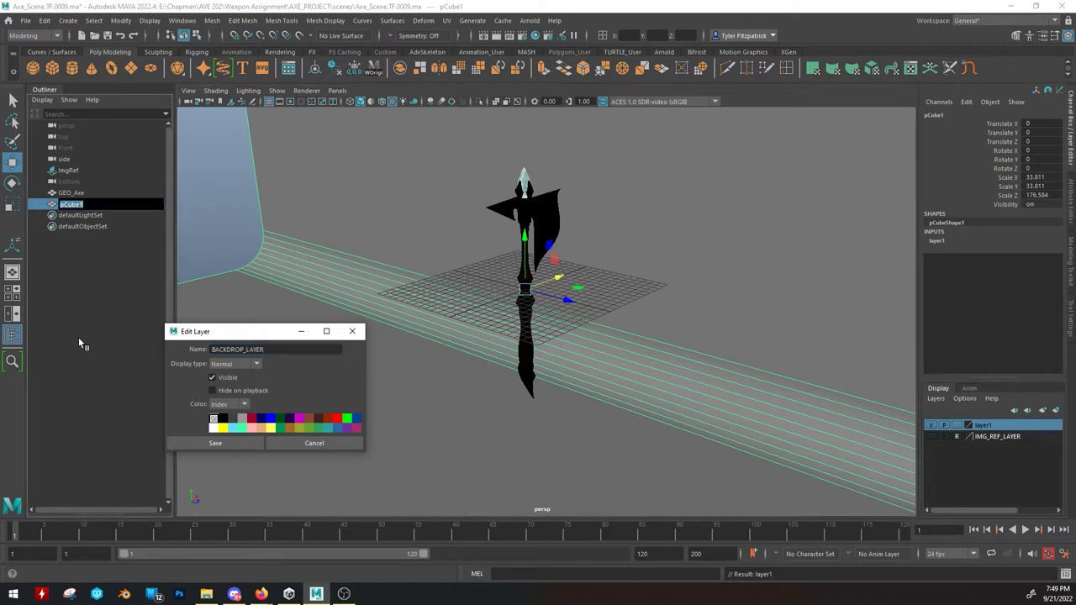
{"action": "left_click", "coordinate": [237, 443]}
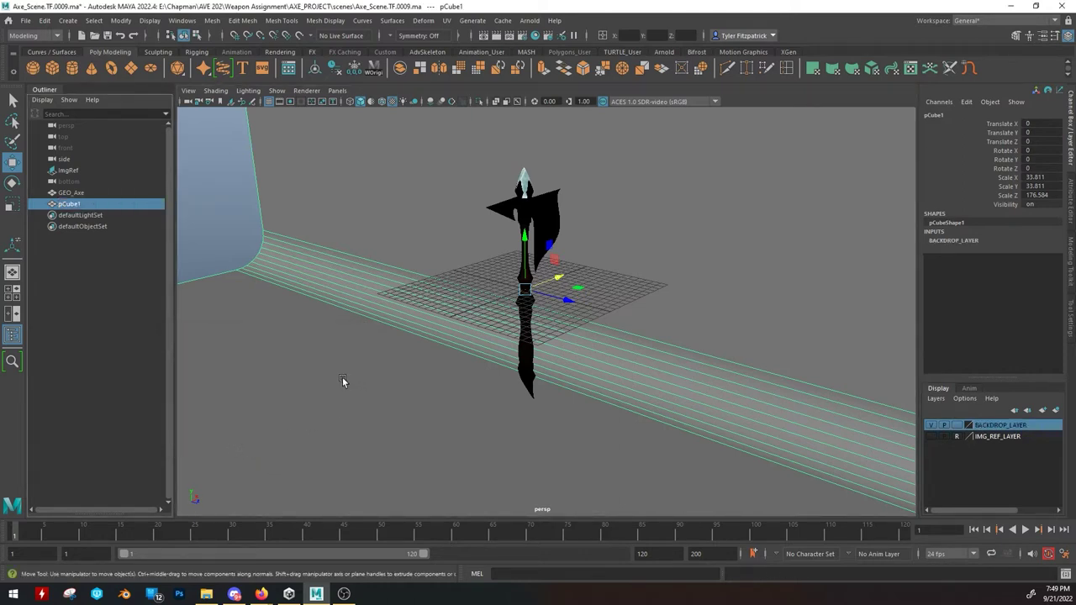
{"action": "left_click", "coordinate": [955, 425]}
{"action": "left_click", "coordinate": [955, 426]}
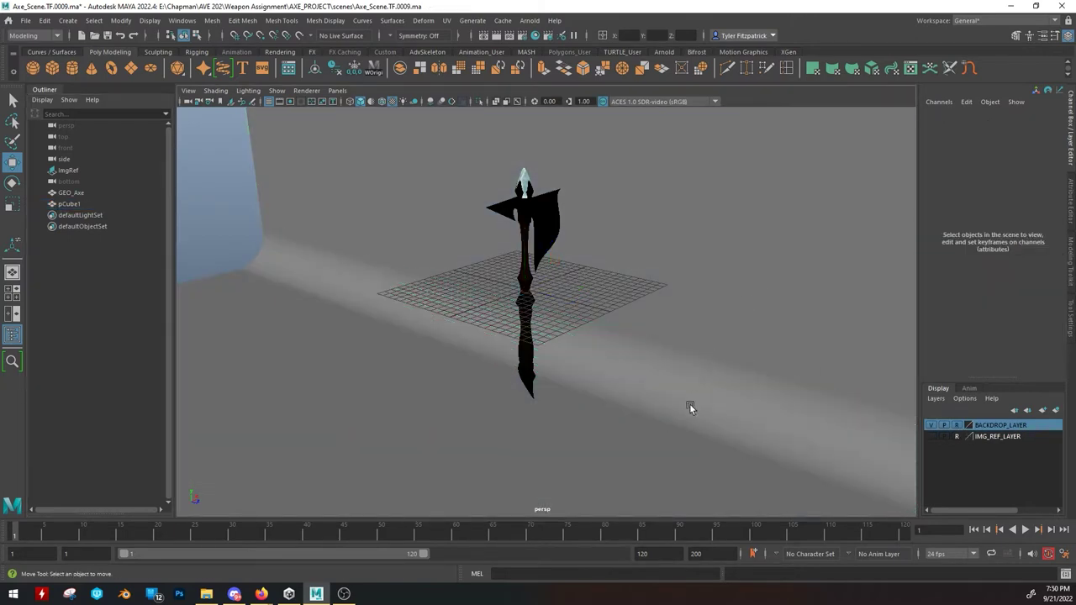
Frame the axe against the backdrop and create a camera from the current perspective view.
{"action": "mouse_move", "coordinate": [689, 406]}
{"action": "left_mouse_down", "text": "alt"}
{"action": "mouse_move", "coordinate": [695, 415]}
{"action": "mouse_move", "coordinate": [688, 398]}
{"action": "left_mouse_up", "text": "alt"}
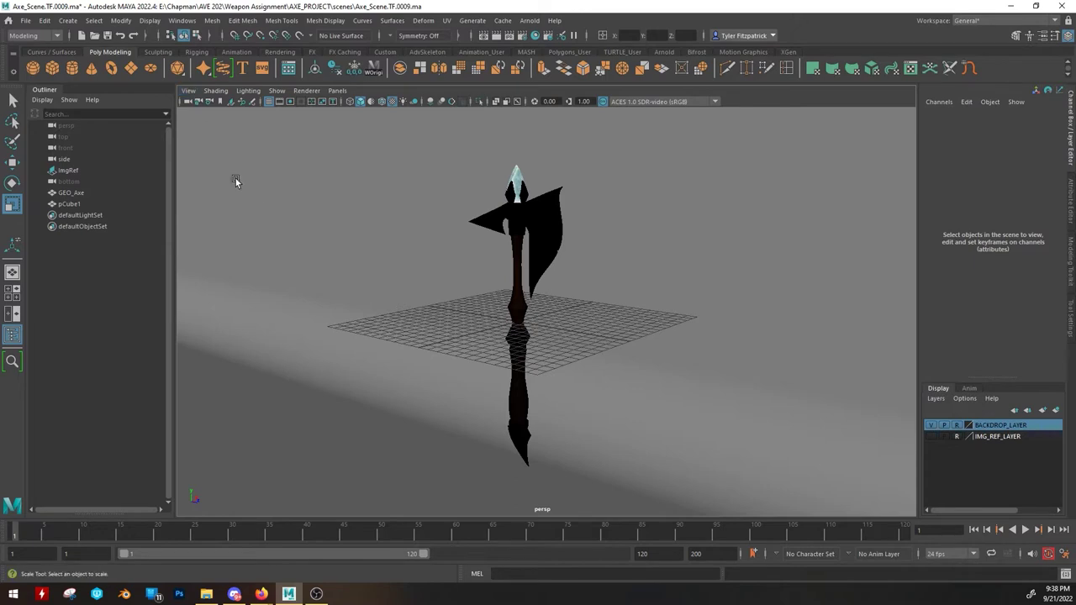
{"action": "left_click", "coordinate": [189, 92]}
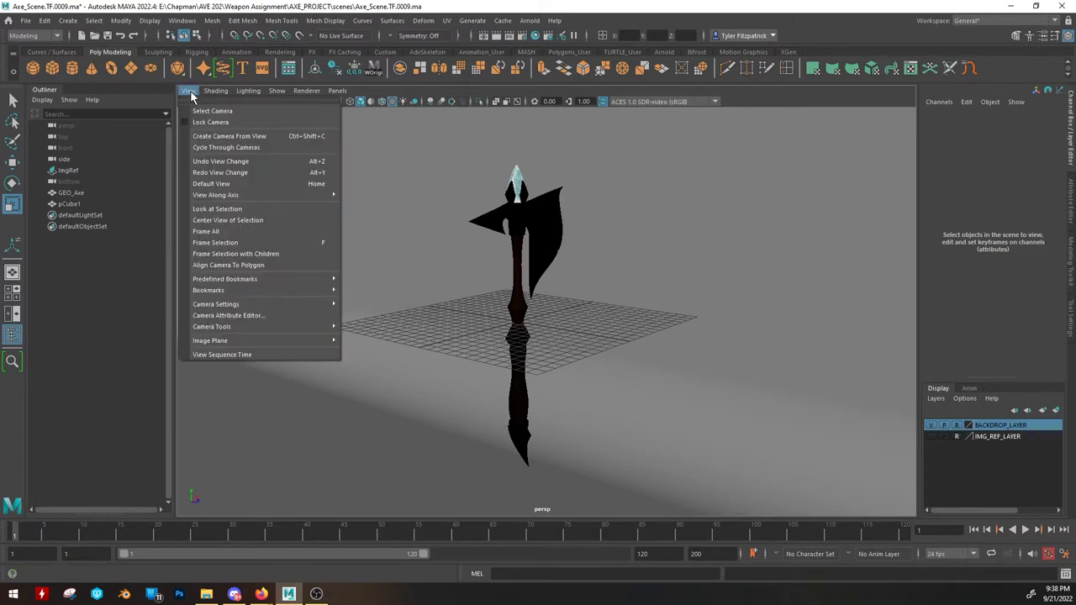
{"action": "left_click", "coordinate": [235, 137]}
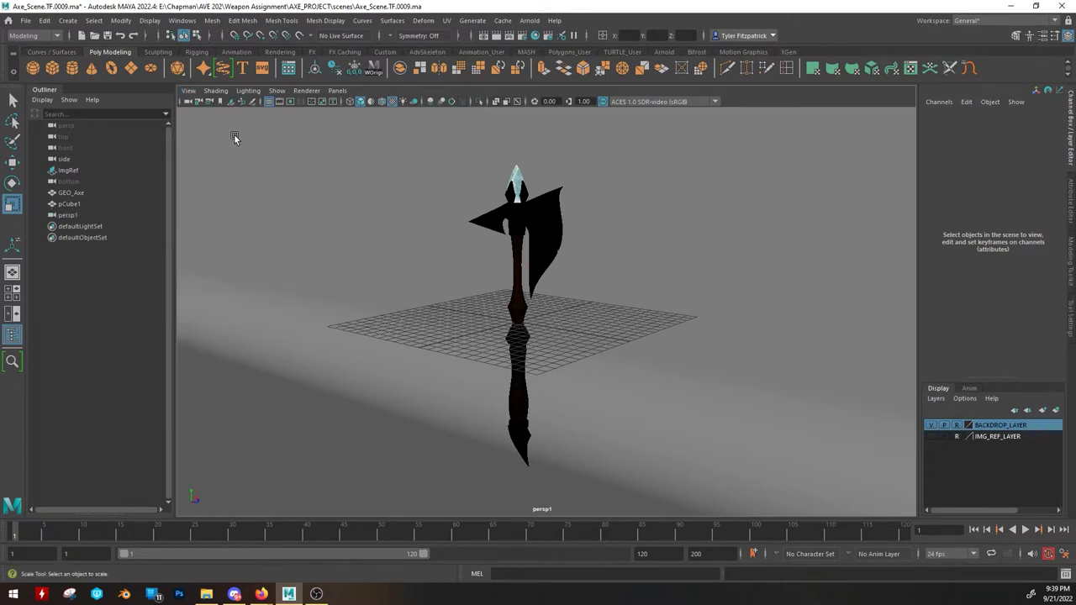
Rename the new camera RenderCam_01 and lock it.
{"action": "left_click", "coordinate": [96, 217]}
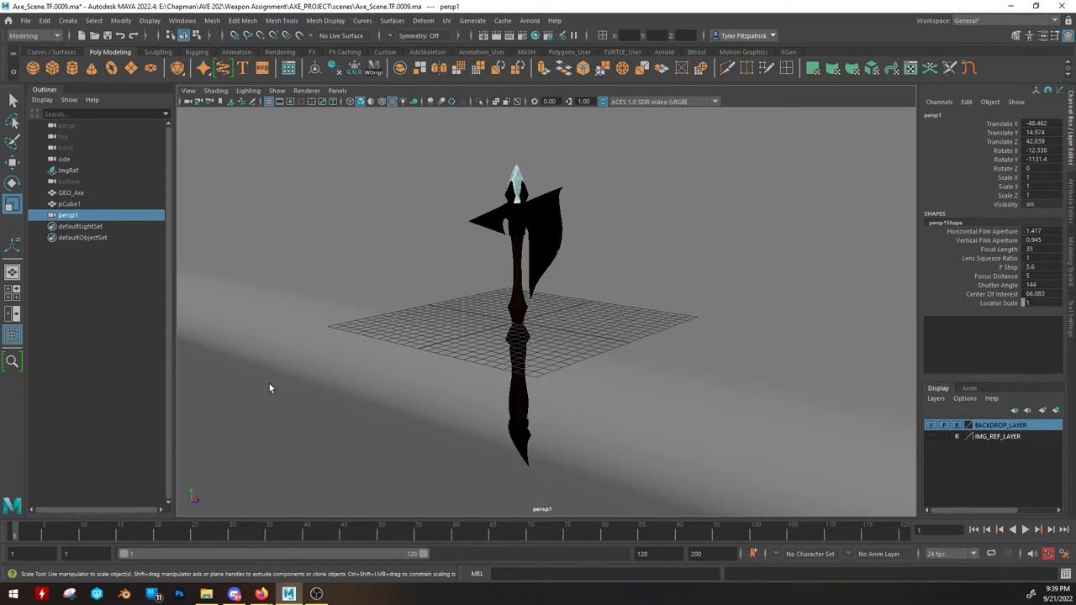
{"action": "double_click", "coordinate": [68, 216]}
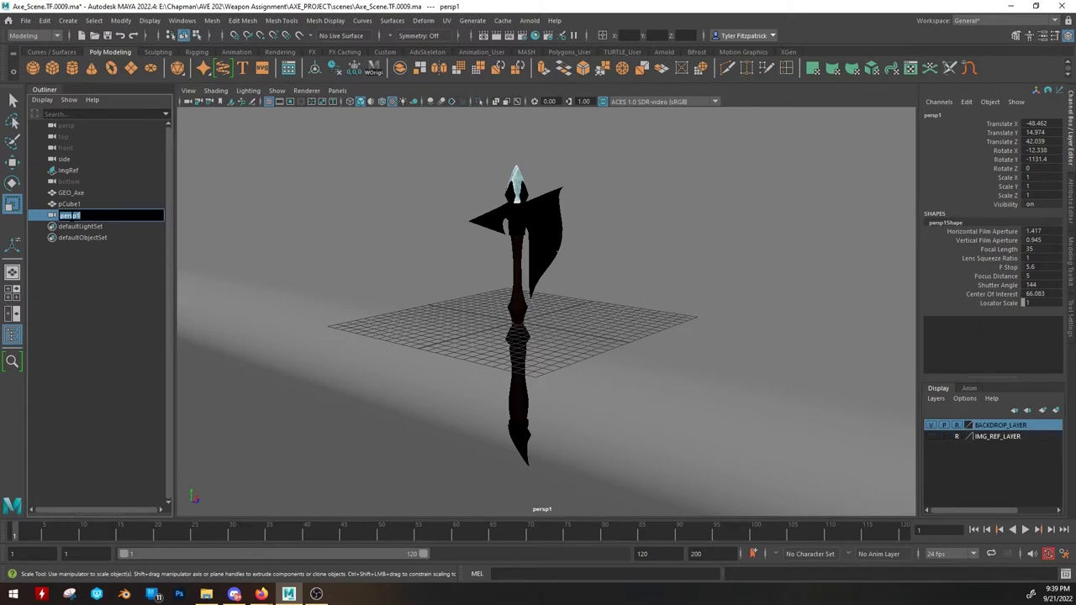
{"action": "type", "text": "R"}
{"action": "key", "text": "BackSpace"}
{"action": "type", "text": "nderCam_0"}
{"action": "key", "text": "Return"}
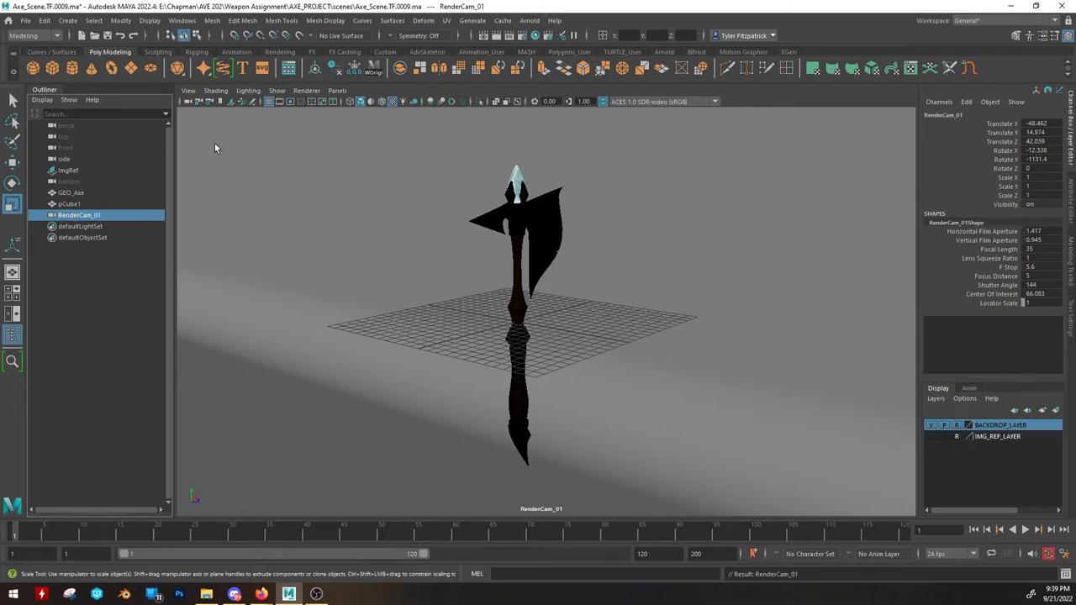
{"action": "left_click", "coordinate": [197, 100]}
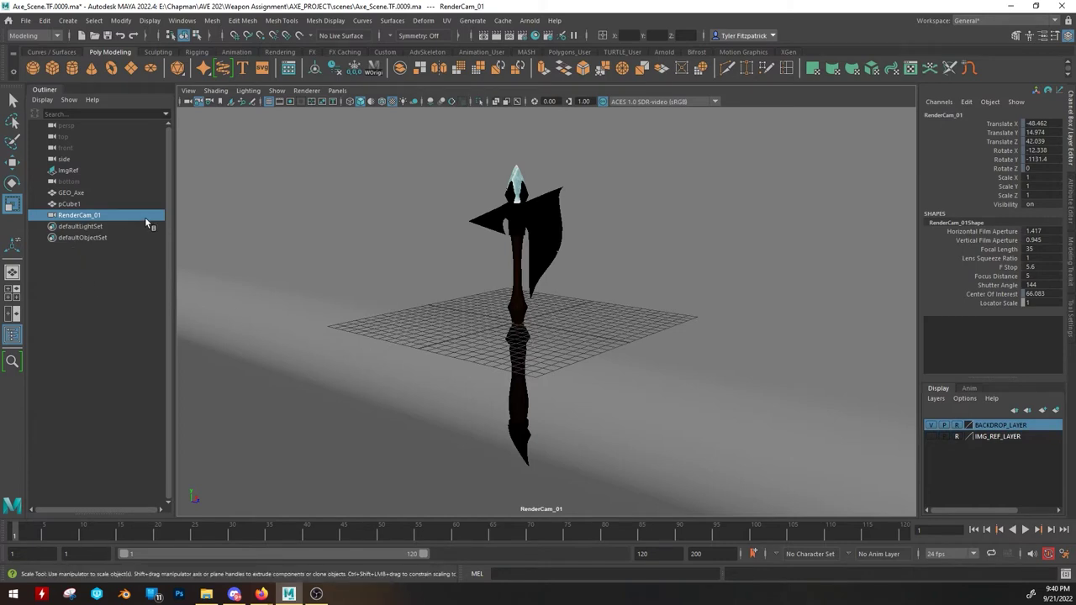
Split the viewport into two side-by-side panes, showing RenderCam_01 with textures next to the persp view.
{"action": "left_click", "coordinate": [14, 313]}
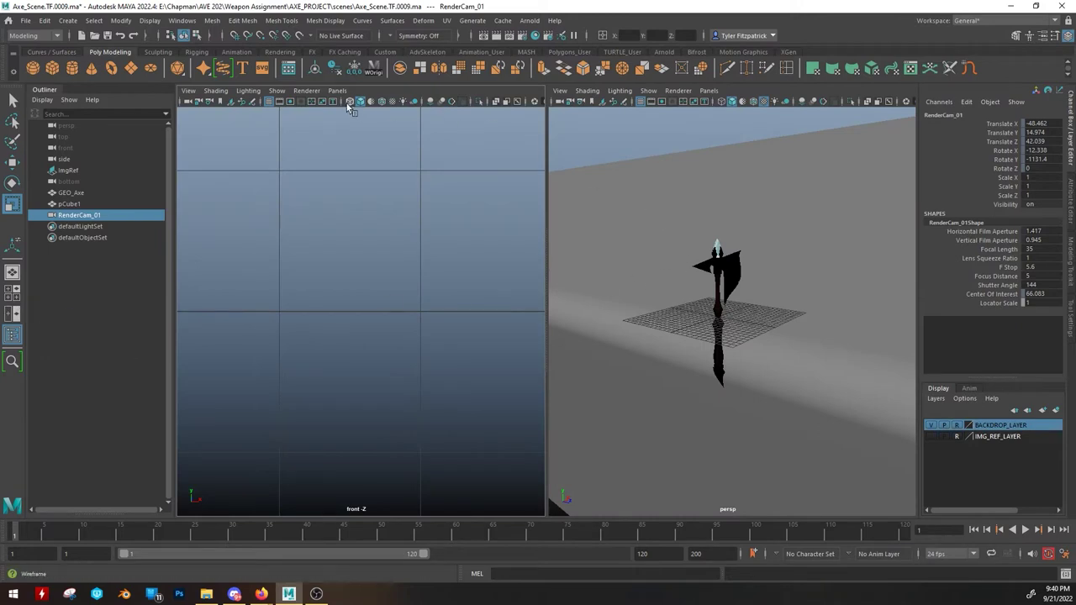
{"action": "left_click", "coordinate": [336, 90]}
{"action": "mouse_move", "coordinate": [356, 105]}
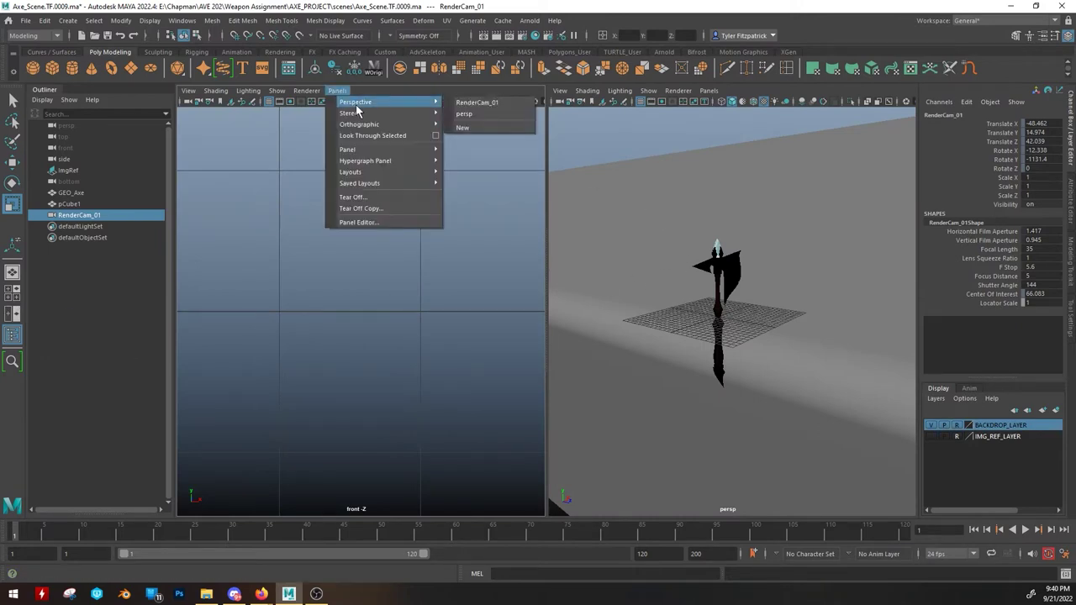
{"action": "left_click", "coordinate": [497, 105]}
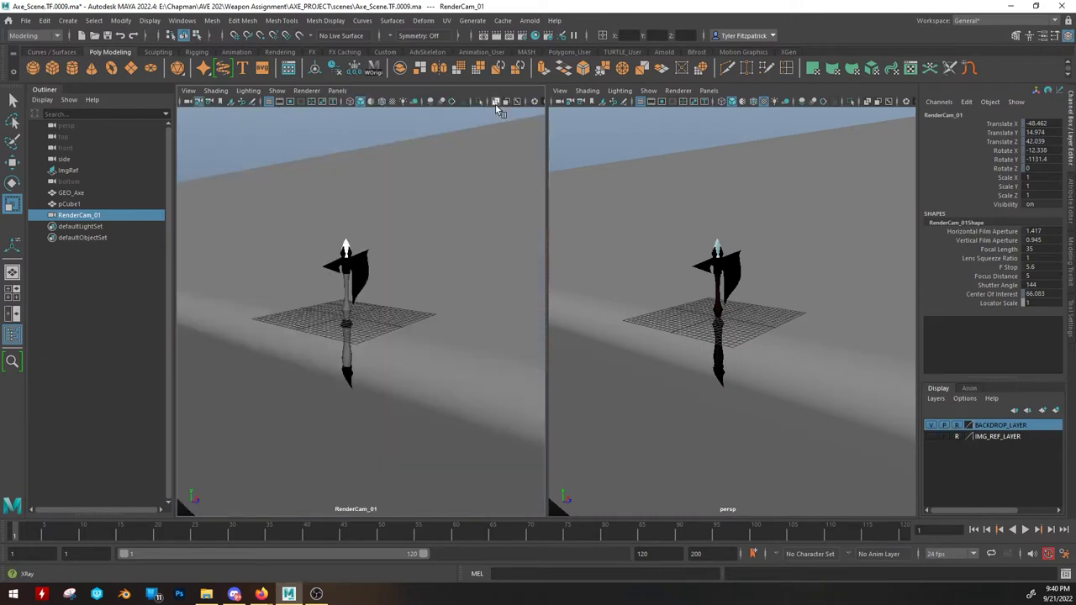
{"action": "left_click", "coordinate": [393, 105]}
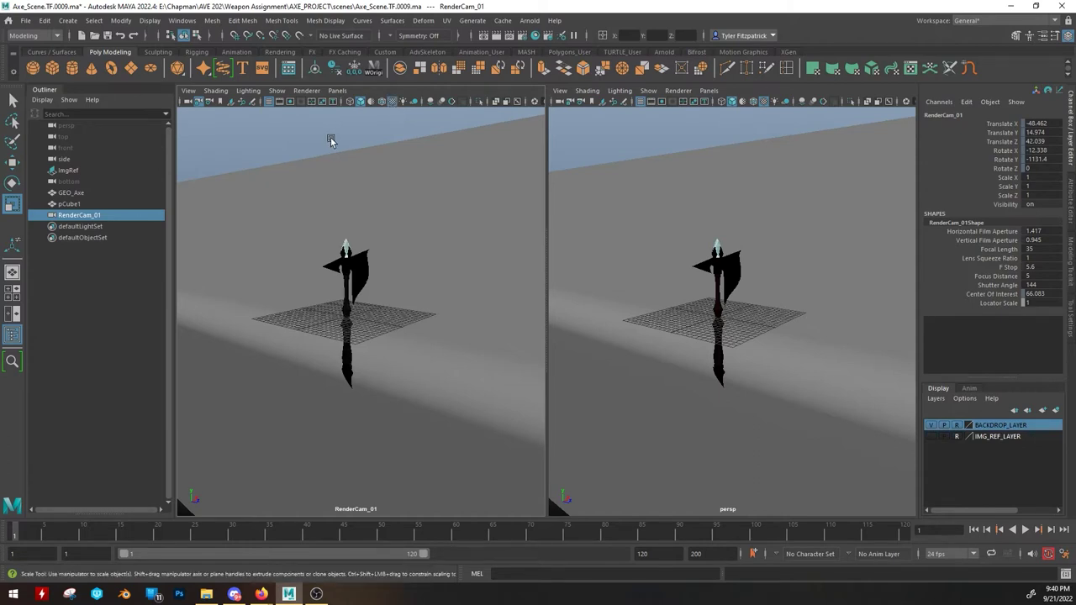
Turn on the resolution gate for the RenderCam_01 view and move the camera closer to the axe.
{"action": "left_click", "coordinate": [289, 101]}
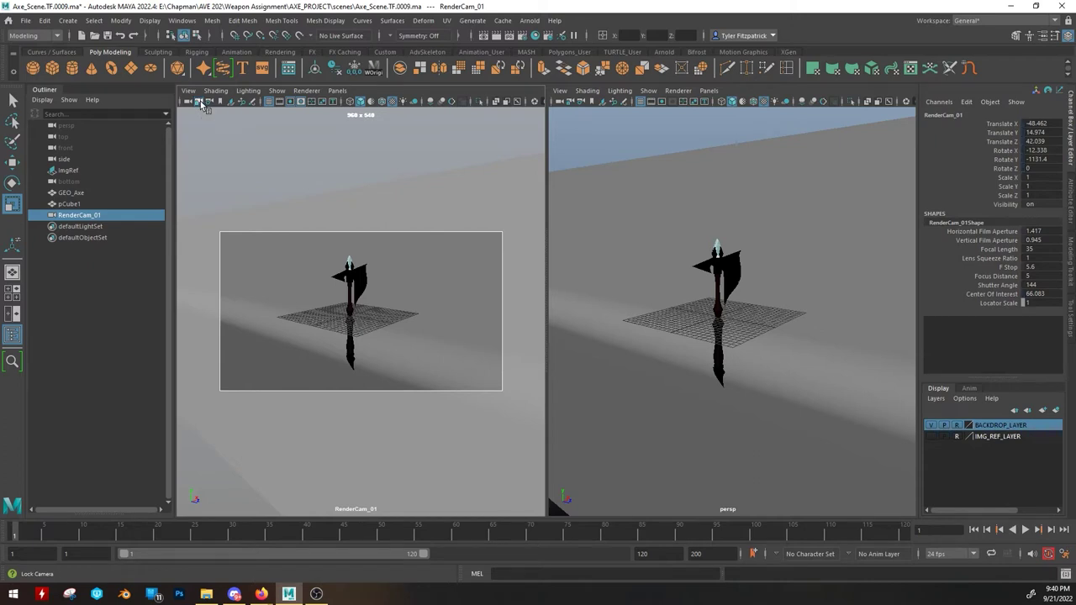
{"action": "middle_click_drag", "start_coordinate": [349, 285], "coordinate": [363, 286], "text": "alt"}
{"action": "scroll", "coordinate": [363, 285], "scroll_direction": "up", "scroll_amount": 5}
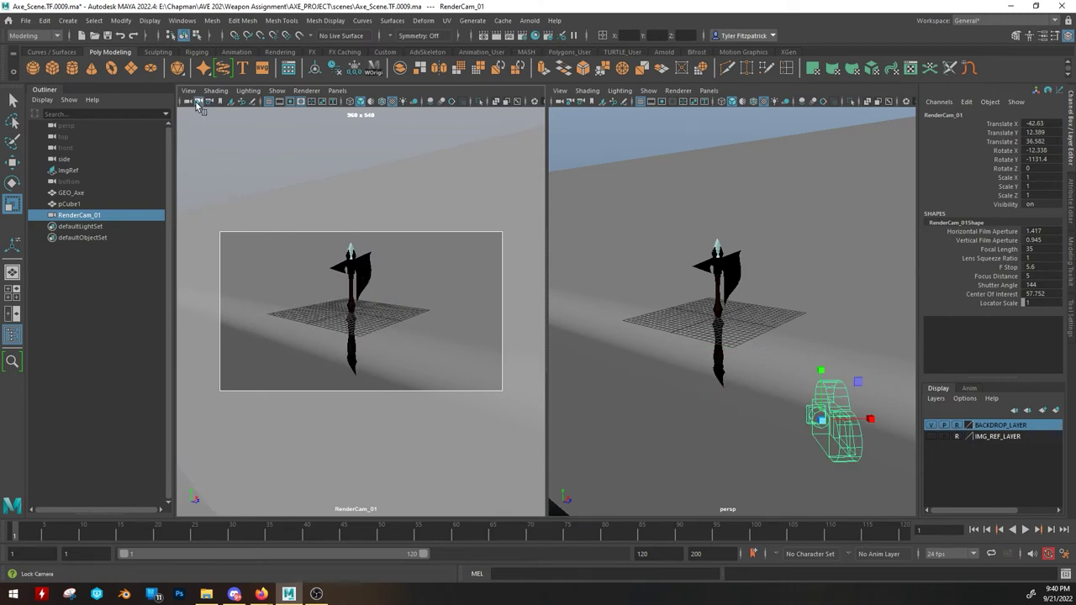
{"action": "left_click", "coordinate": [669, 291]}
{"action": "right_click_drag", "start_coordinate": [669, 291], "coordinate": [727, 298], "text": "alt"}
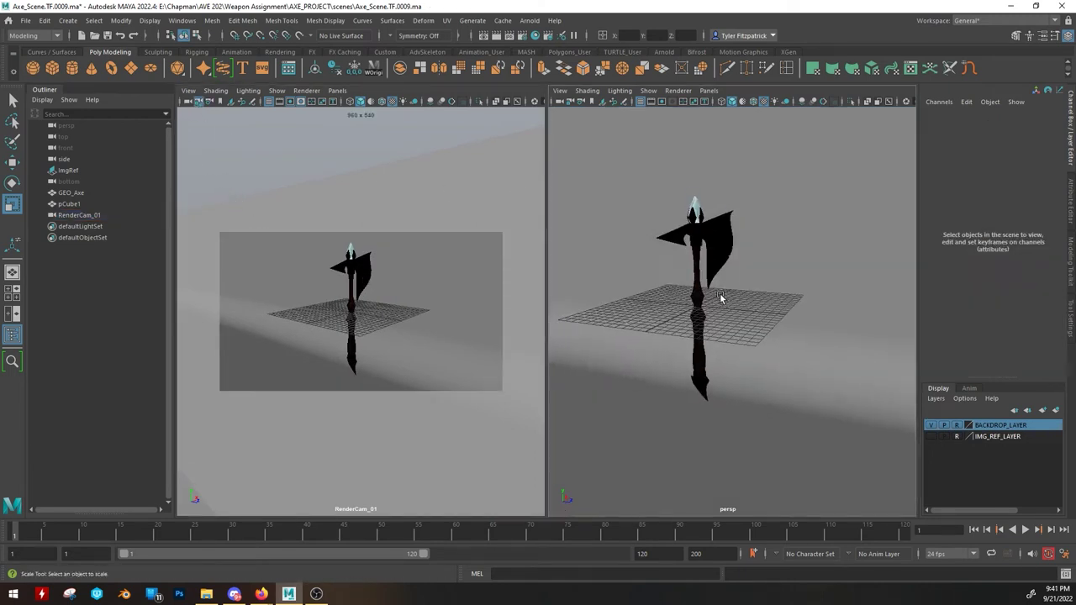
Open the Arnold RenderView and place its window clear of the persp view.
{"action": "mouse_move", "coordinate": [717, 297]}
{"action": "left_mouse_down", "text": "alt"}
{"action": "mouse_move", "coordinate": [745, 322]}
{"action": "mouse_move", "coordinate": [730, 317]}
{"action": "mouse_move", "coordinate": [760, 322]}
{"action": "mouse_move", "coordinate": [731, 302]}
{"action": "left_mouse_up", "text": "alt"}
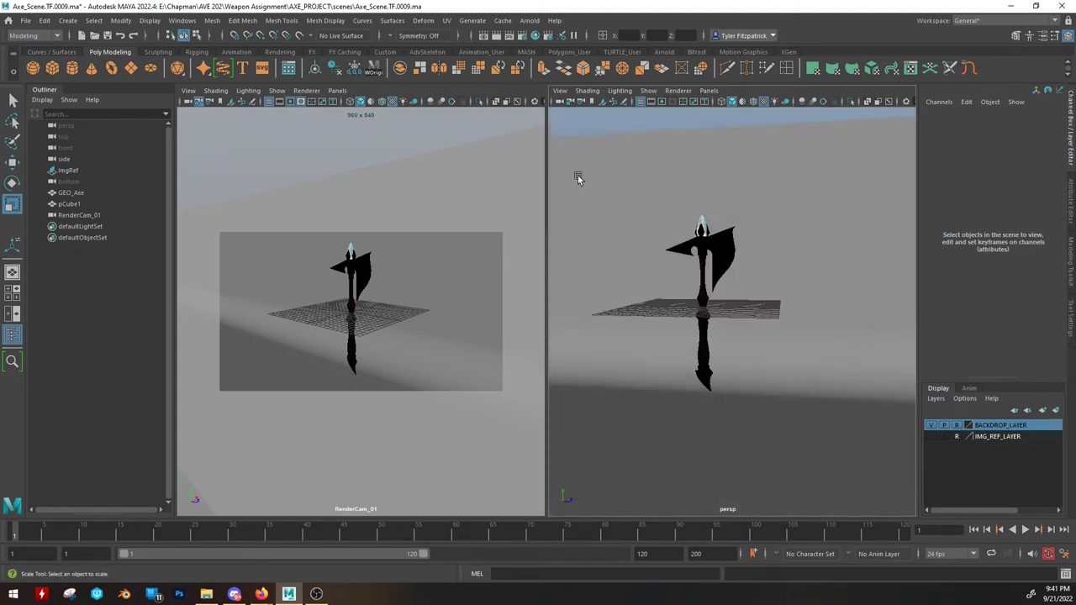
{"action": "left_click", "coordinate": [529, 20]}
{"action": "left_click", "coordinate": [534, 47]}
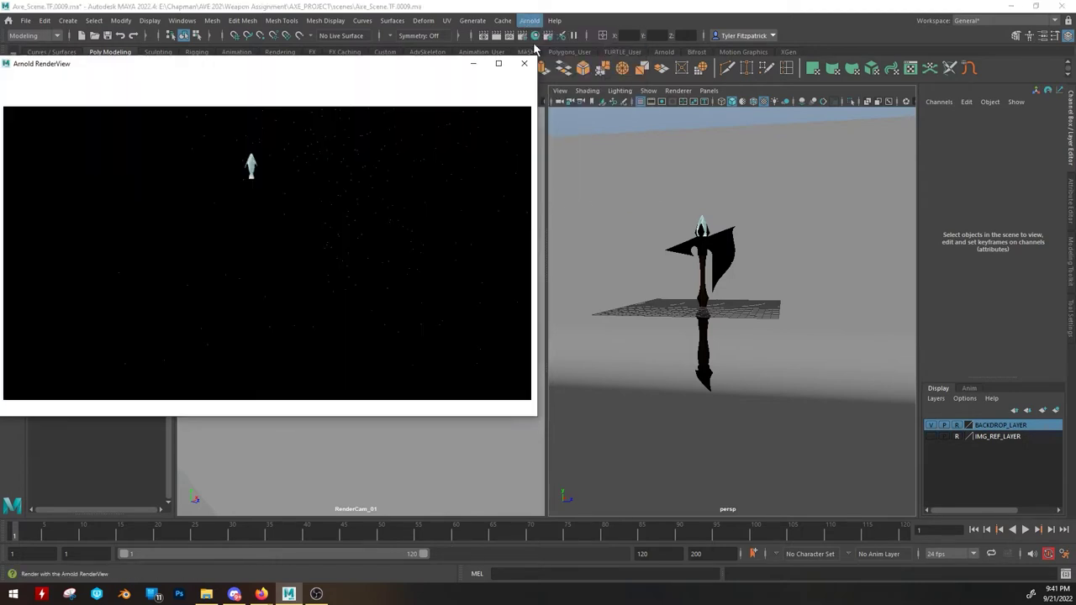
{"action": "left_click_drag", "start_coordinate": [273, 68], "coordinate": [318, 154]}
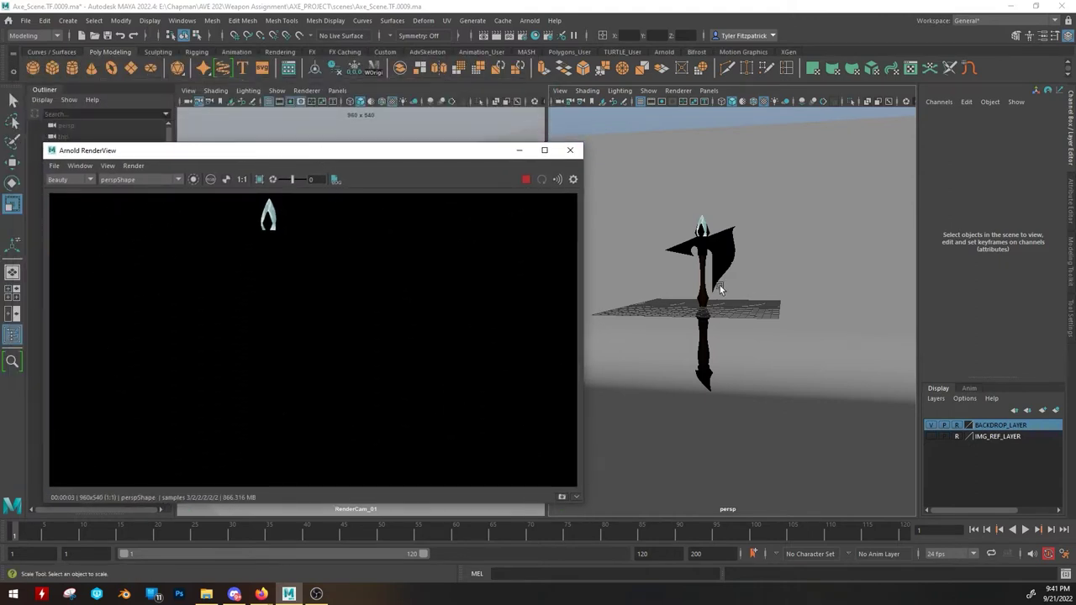
Switch the Arnold render's camera to RenderCam_01Shape and keep the persp view uncovered beside the render window.
{"action": "left_click_drag", "start_coordinate": [743, 290], "coordinate": [723, 395], "text": "alt"}
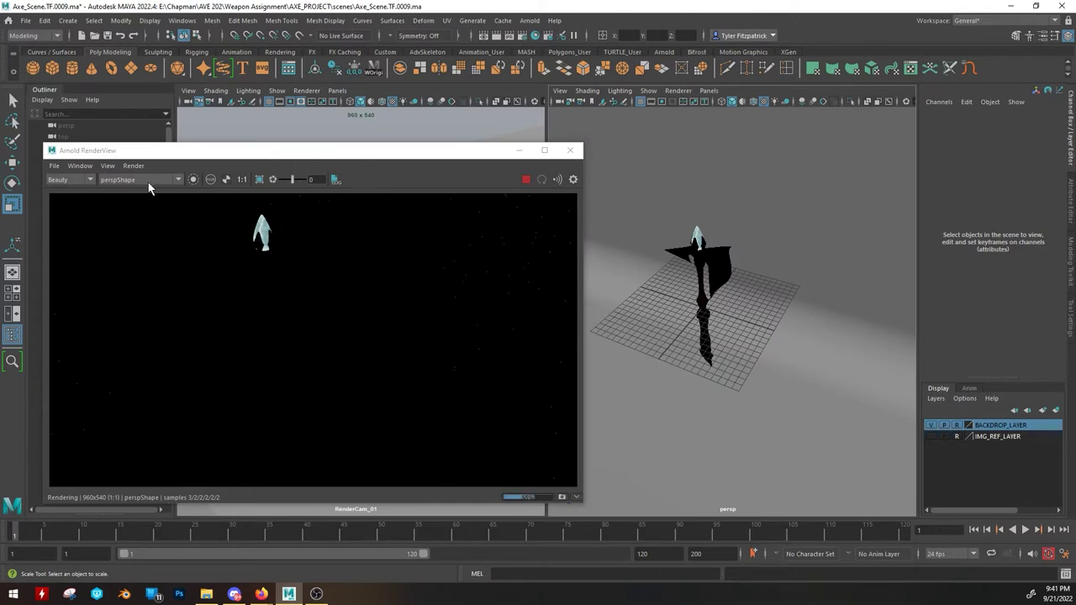
{"action": "left_click", "coordinate": [177, 181]}
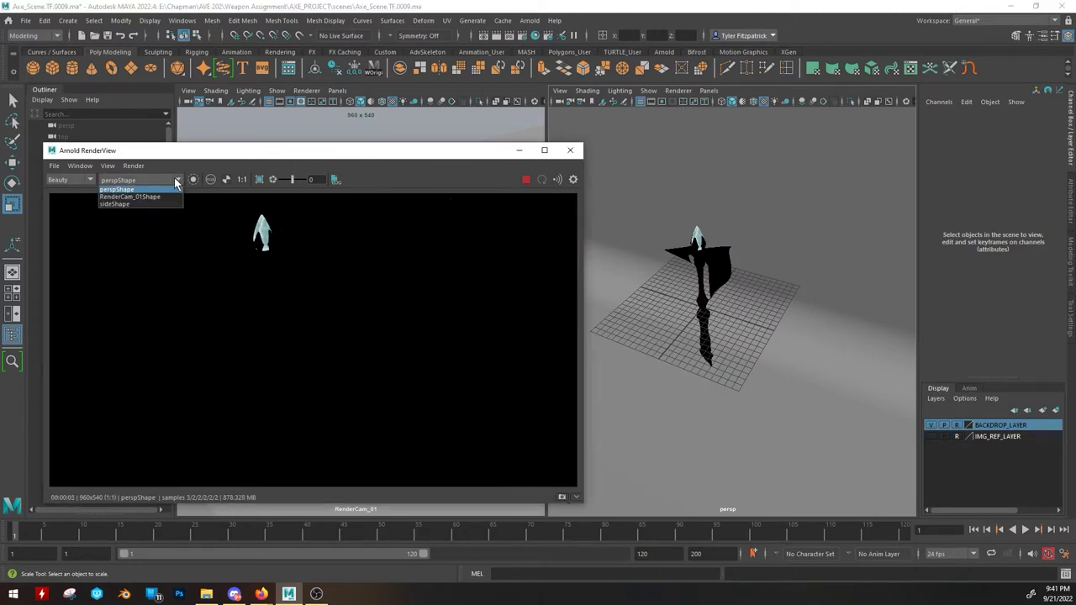
{"action": "left_click", "coordinate": [163, 196]}
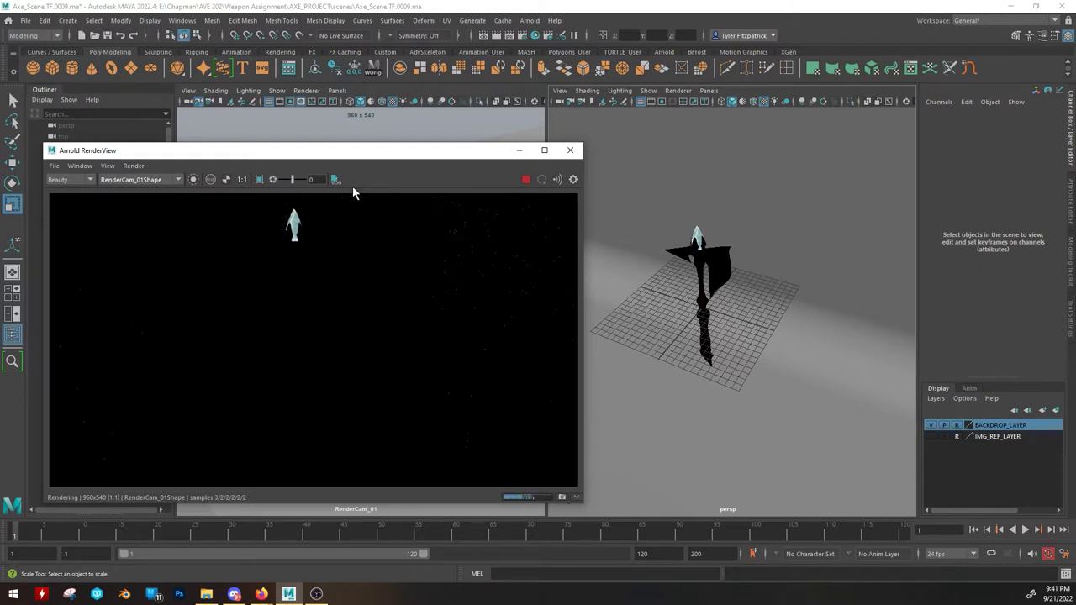
{"action": "left_click_drag", "start_coordinate": [318, 158], "coordinate": [731, 95]}
{"action": "left_click_drag", "start_coordinate": [598, 87], "coordinate": [150, 118]}
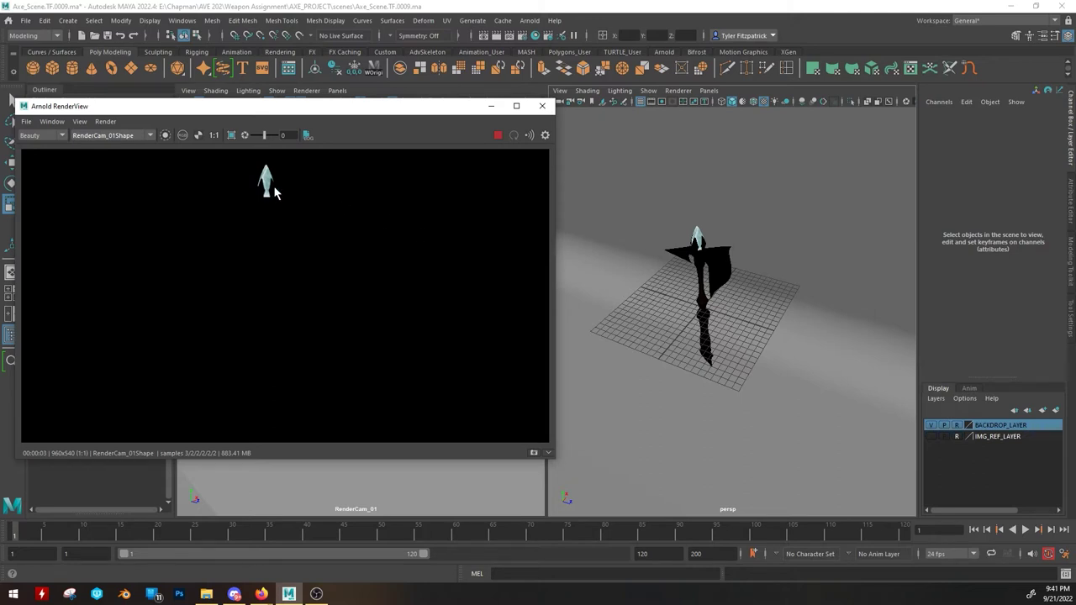
Add a directional light to the axe scene.
{"action": "right_click_drag", "start_coordinate": [560, 233], "coordinate": [786, 346], "text": "alt"}
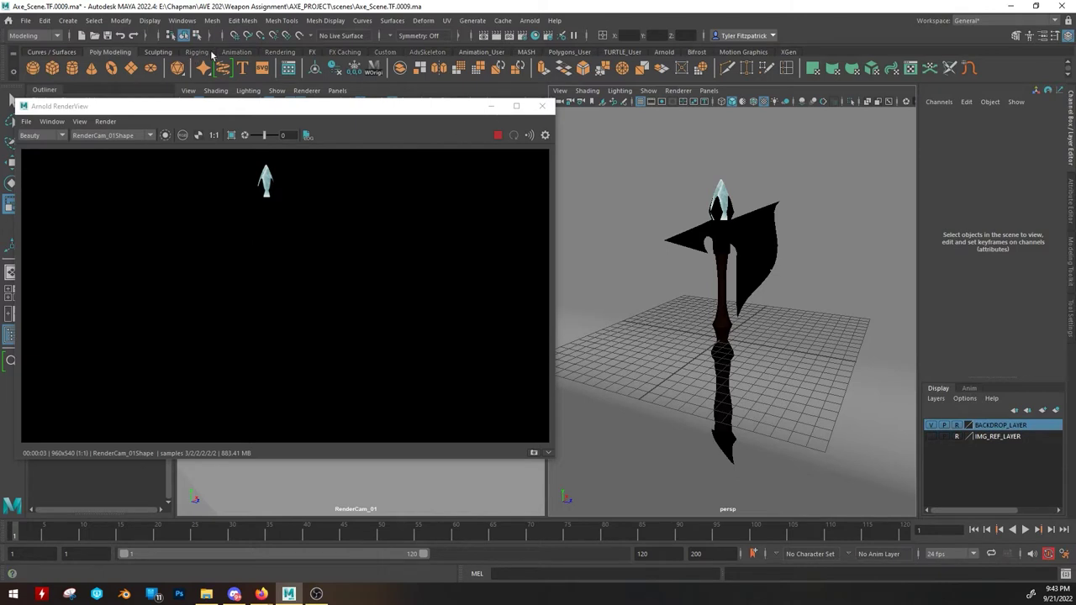
{"action": "left_click", "coordinate": [280, 52]}
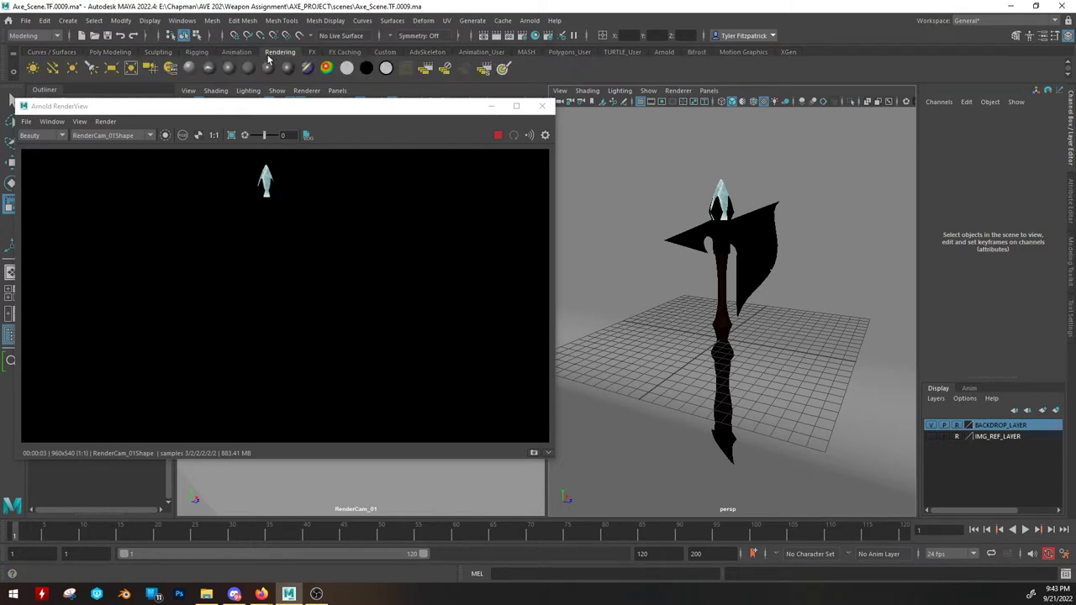
{"action": "left_click", "coordinate": [53, 70]}
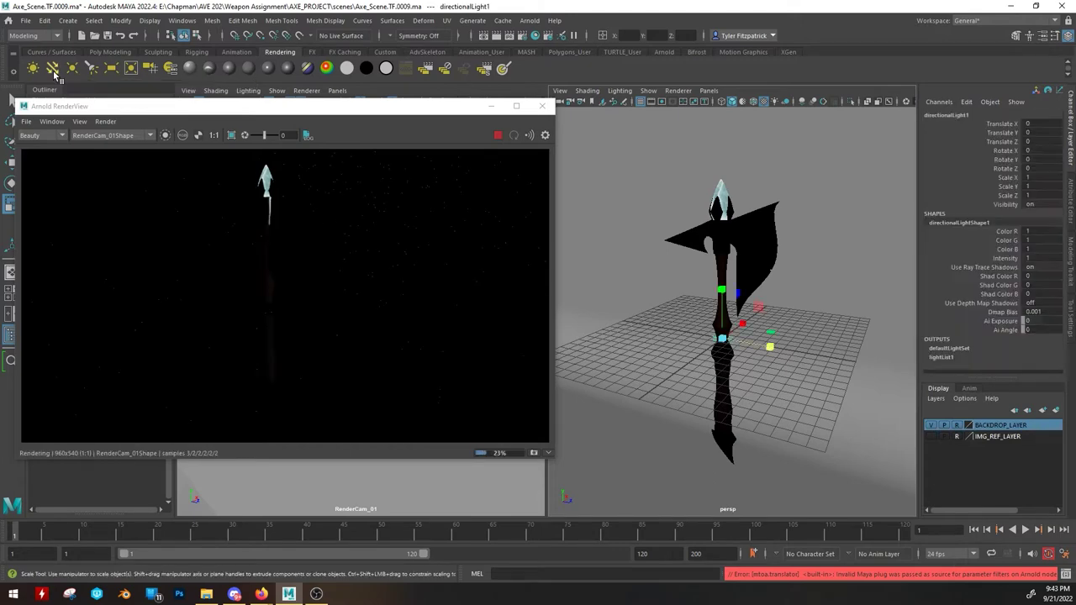
Move the directional light beside the axe to about -3.6, 0.75, -0.15 and rotate it to about -85, -40, 42 degrees.
{"action": "scroll", "coordinate": [756, 341], "scroll_direction": "up", "scroll_amount": 8}
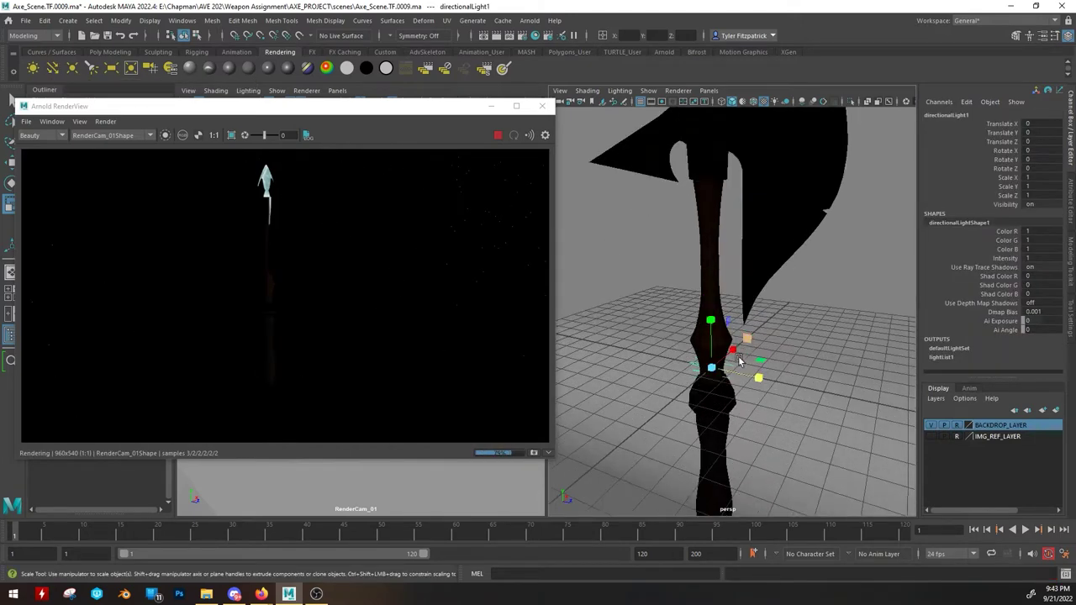
{"action": "key", "text": "w"}
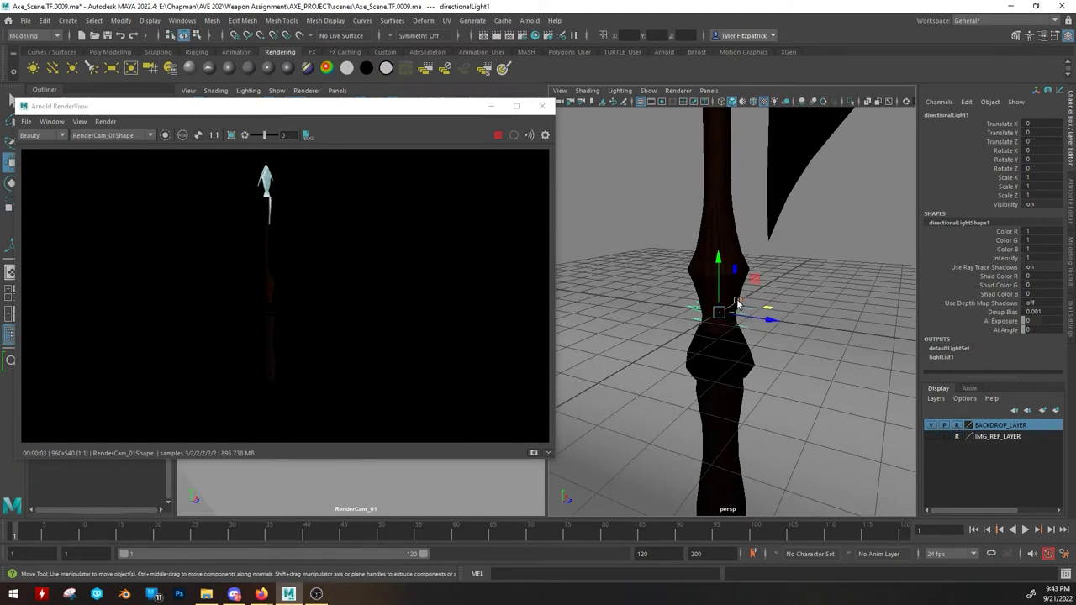
{"action": "left_click_drag", "start_coordinate": [736, 304], "coordinate": [729, 387]}
{"action": "key", "text": "e"}
{"action": "left_click_drag", "start_coordinate": [672, 358], "coordinate": [656, 310]}
{"action": "key", "text": "w"}
{"action": "key", "text": "e"}
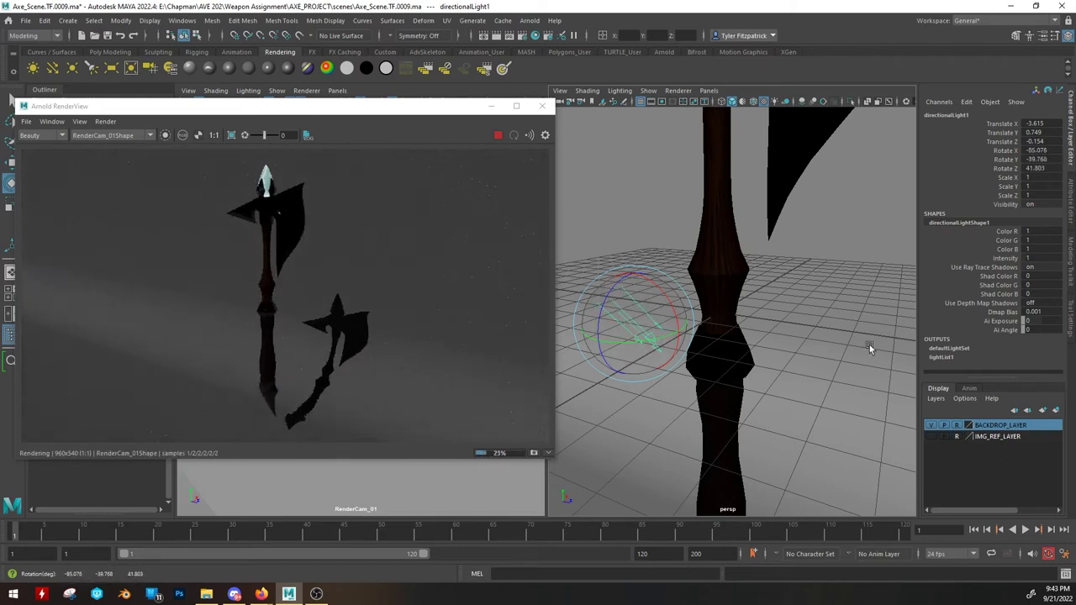
Raise the directional light's intensity to 3.787 and its Arnold exposure to 1.129, keeping the render window clear of the persp view.
{"action": "key", "text": "ctrl+a"}
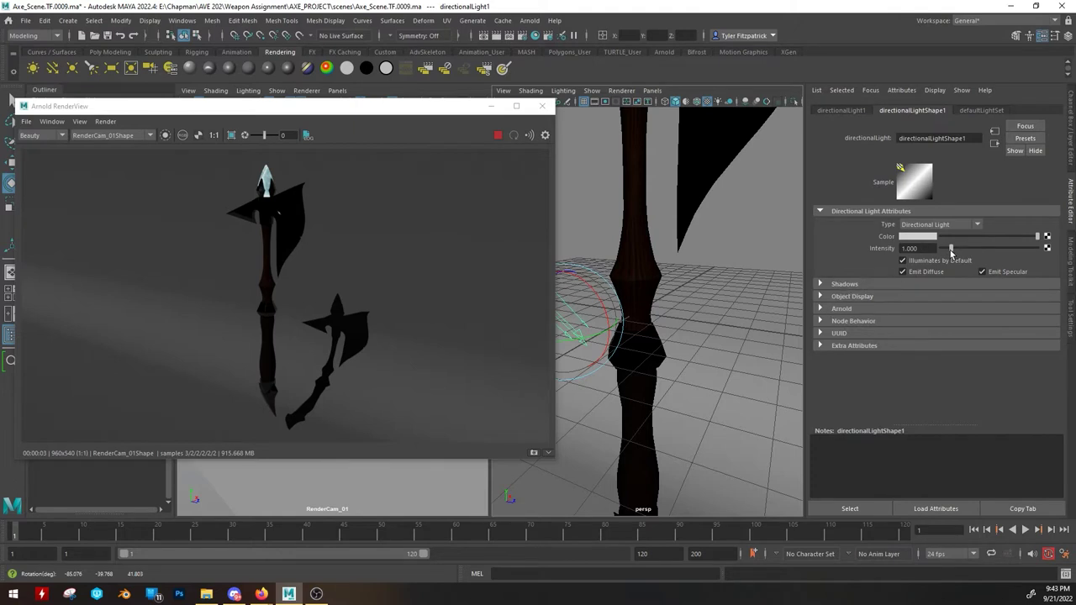
{"action": "left_click_drag", "start_coordinate": [951, 248], "coordinate": [976, 248]}
{"action": "left_click", "coordinate": [822, 309]}
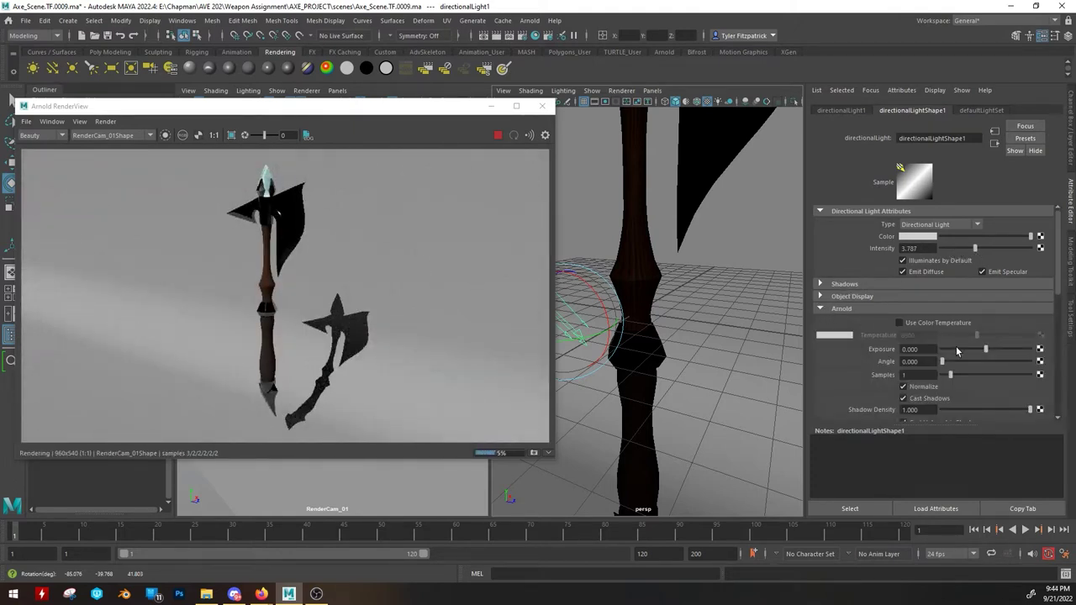
{"action": "left_click_drag", "start_coordinate": [960, 353], "coordinate": [995, 350]}
{"action": "left_click_drag", "start_coordinate": [609, 343], "coordinate": [593, 321]}
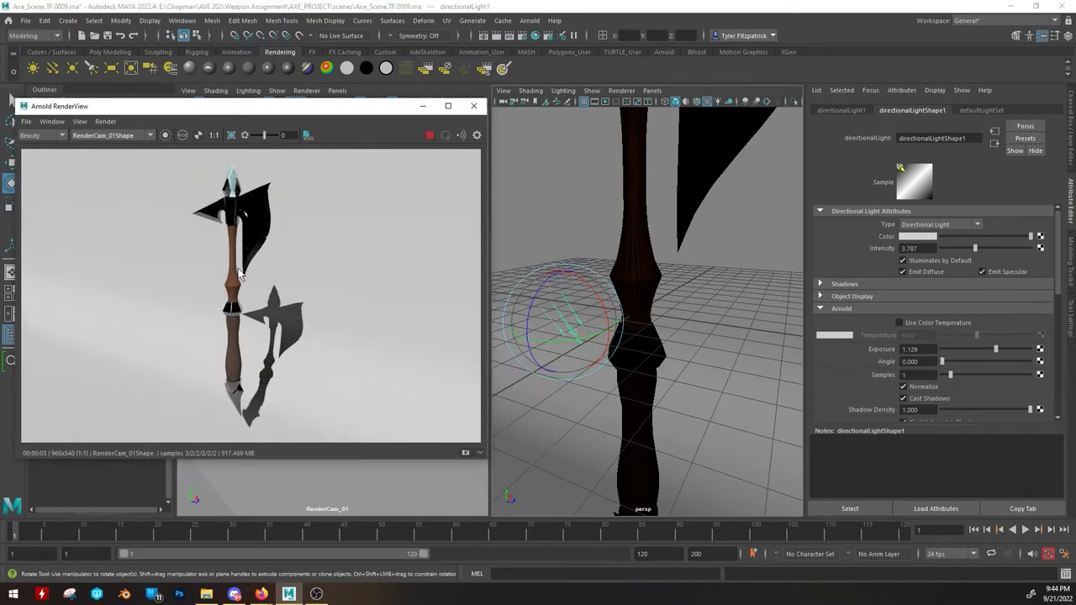
Examine the rendered axe handle, blade and shadow up close for image quality.
{"action": "scroll", "coordinate": [266, 295], "scroll_direction": "up", "scroll_amount": 8}
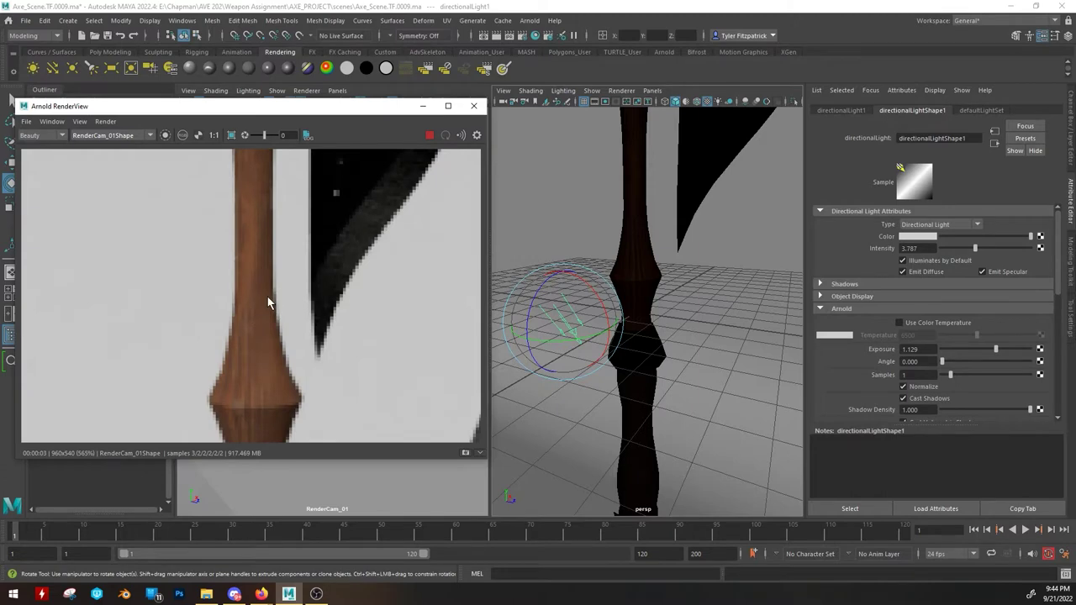
{"action": "scroll", "coordinate": [252, 242], "scroll_direction": "down", "scroll_amount": 3}
{"action": "left_click", "coordinate": [252, 242]}
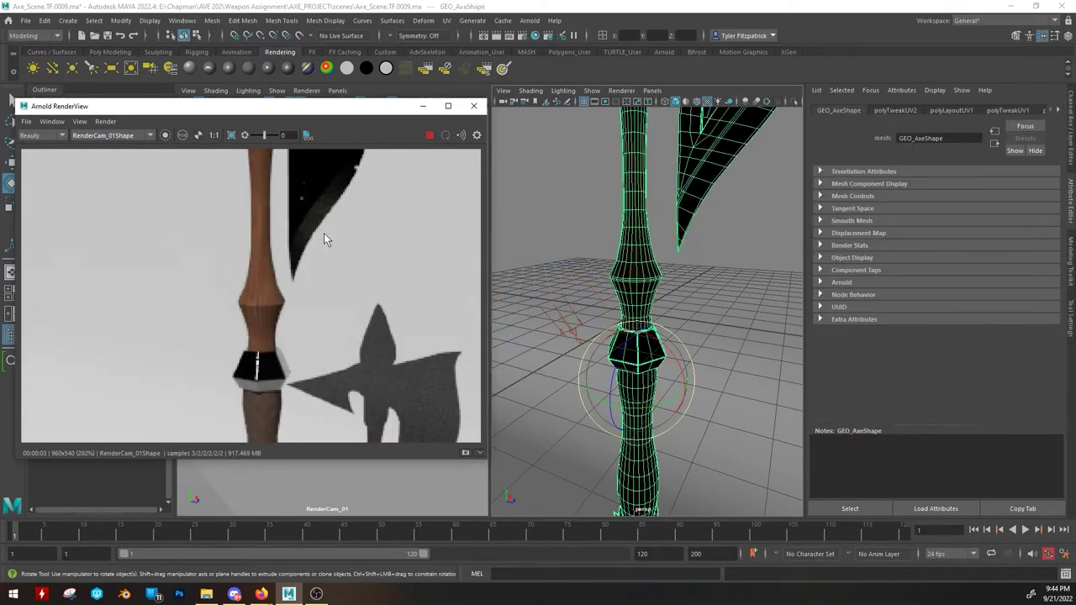
{"action": "left_click", "coordinate": [543, 242]}
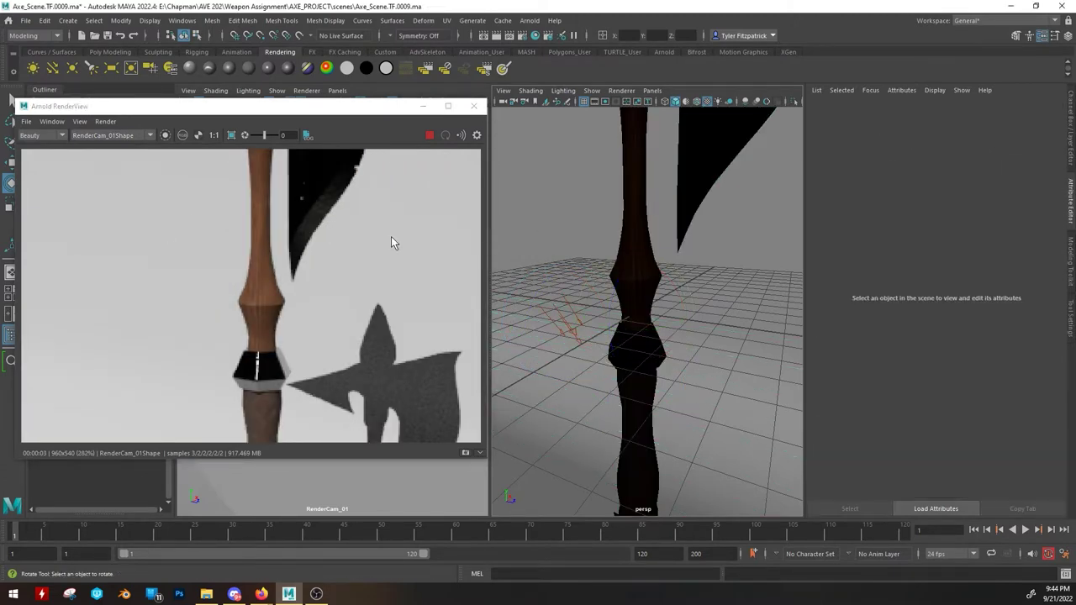
{"action": "scroll", "coordinate": [390, 236], "scroll_direction": "down", "scroll_amount": 4}
{"action": "scroll", "coordinate": [344, 244], "scroll_direction": "down", "scroll_amount": 2}
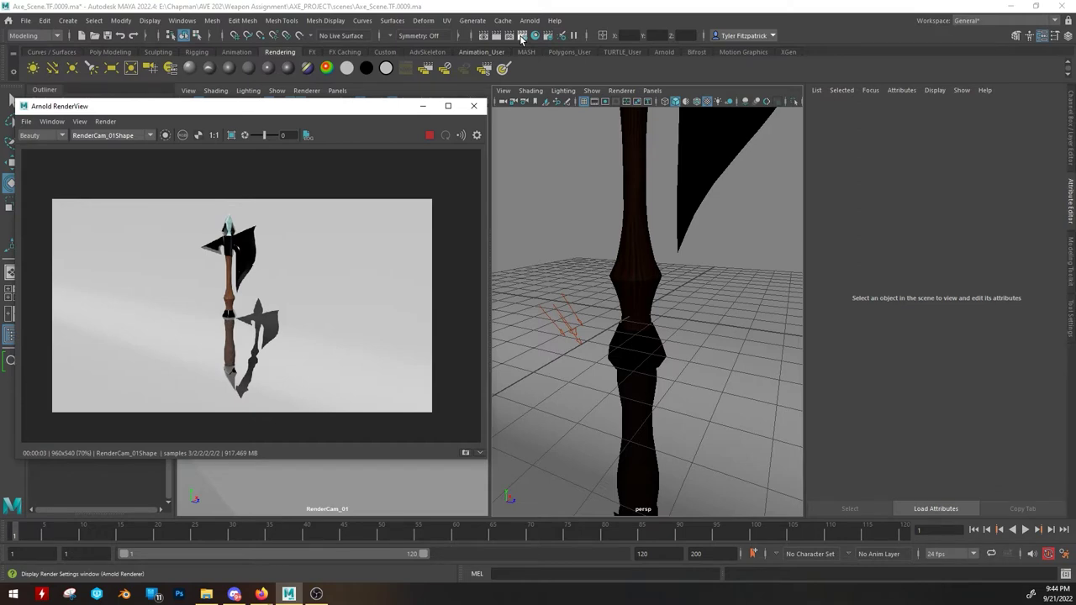
Set the image size preset to HD_1080 in the render settings.
{"action": "left_click", "coordinate": [521, 40]}
{"action": "left_click_drag", "start_coordinate": [252, 233], "coordinate": [655, 120]}
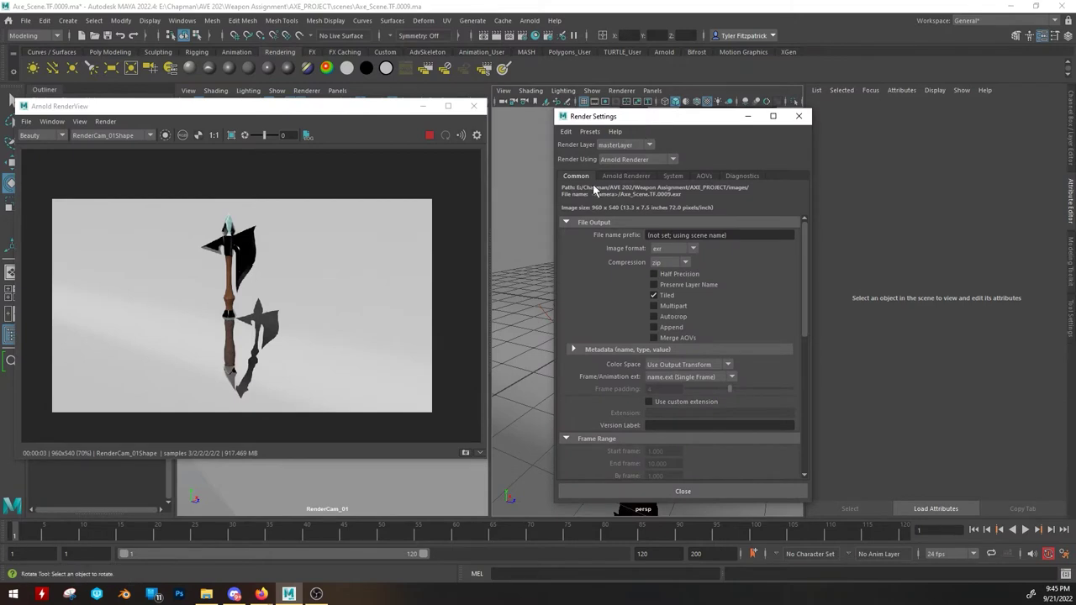
{"action": "left_click_drag", "start_coordinate": [806, 251], "coordinate": [604, 181]}
{"action": "left_click_drag", "start_coordinate": [805, 252], "coordinate": [800, 343]}
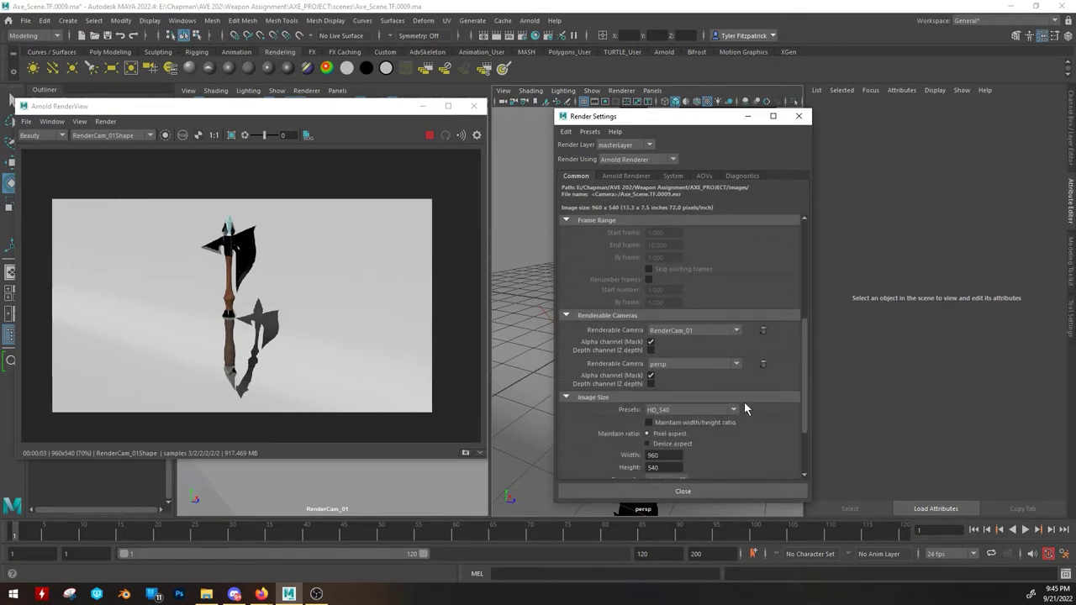
{"action": "scroll", "coordinate": [744, 402], "scroll_direction": "down", "scroll_amount": 2}
{"action": "left_click", "coordinate": [737, 344]}
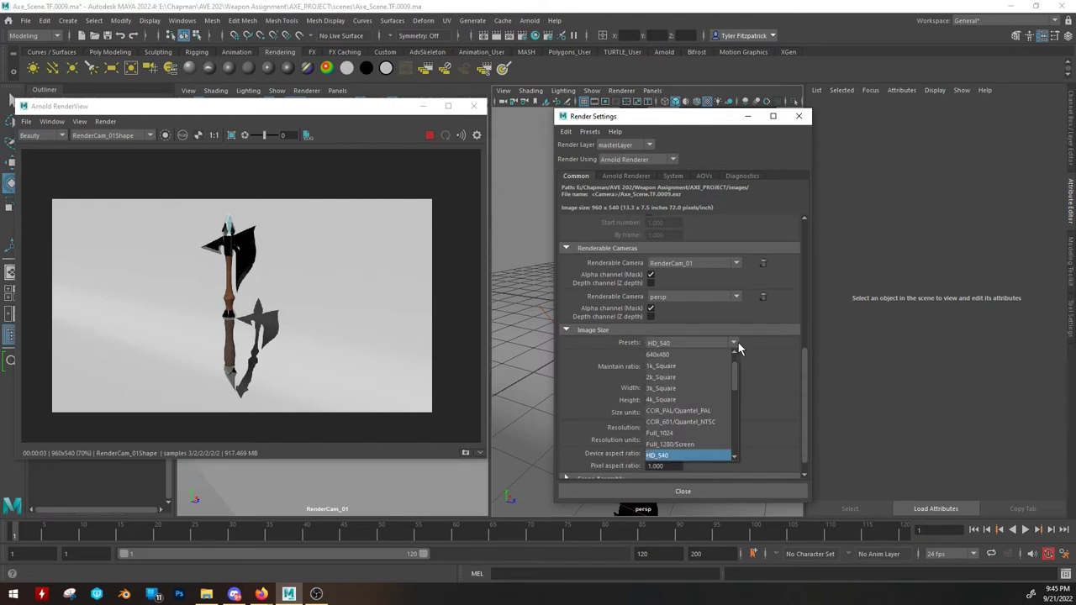
{"action": "scroll", "coordinate": [734, 344], "scroll_direction": "down", "scroll_amount": 1}
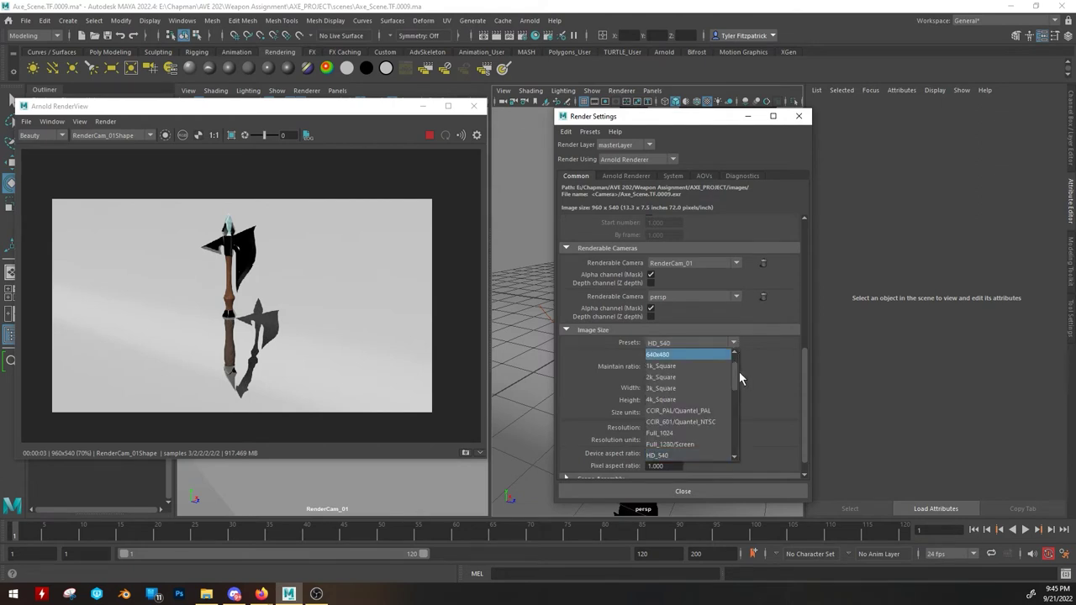
{"action": "scroll", "coordinate": [734, 383], "scroll_direction": "down", "scroll_amount": 1}
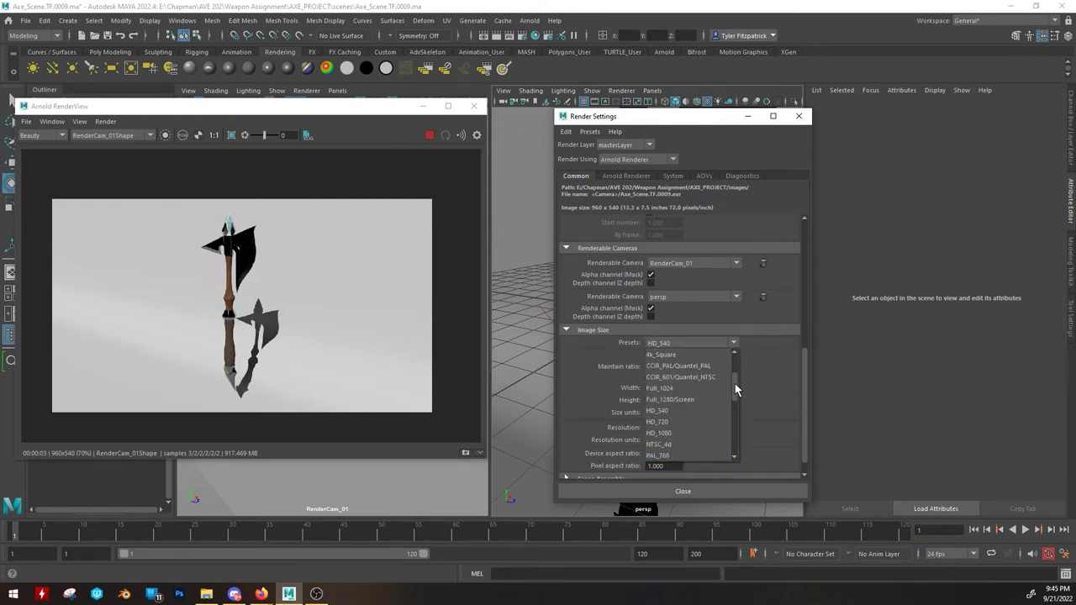
{"action": "left_click", "coordinate": [699, 432]}
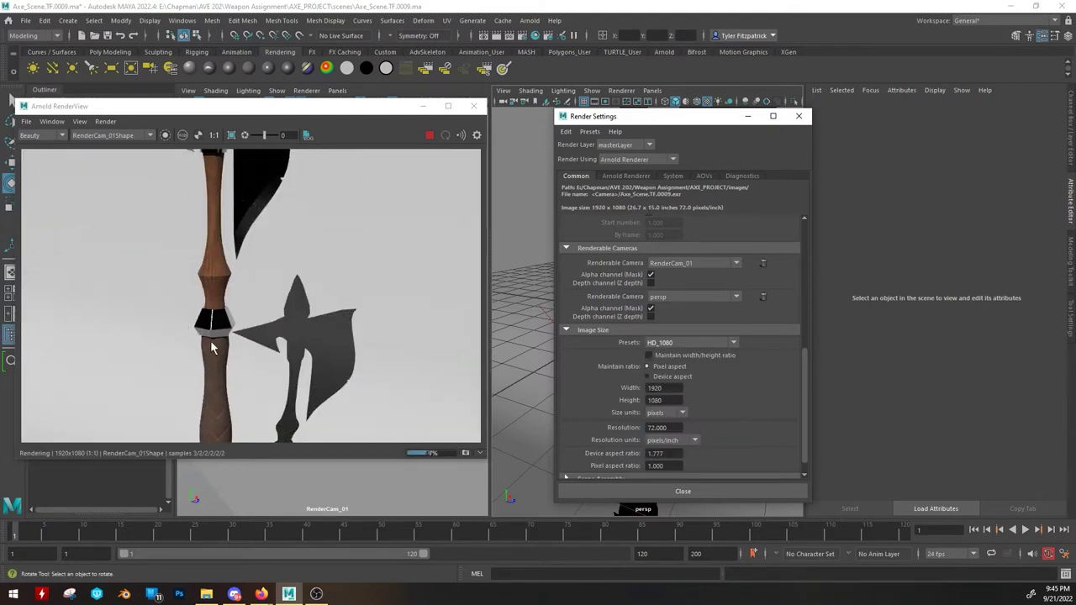
Fit the whole render in the render view and show the Arnold renderer's sampling settings.
{"action": "key", "text": "f"}
{"action": "left_click", "coordinate": [239, 232]}
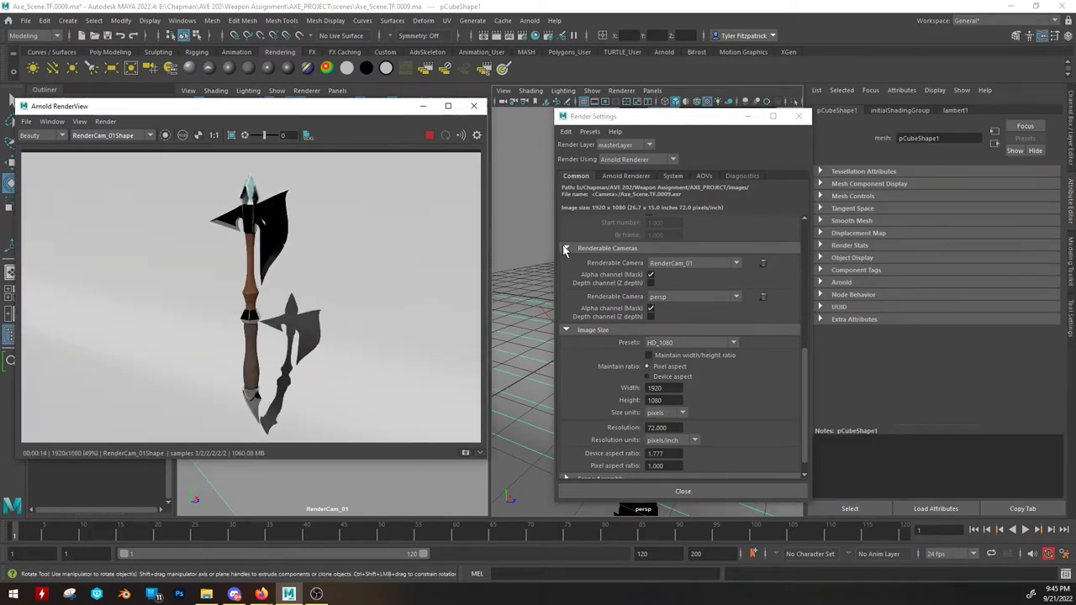
{"action": "left_click", "coordinate": [623, 176]}
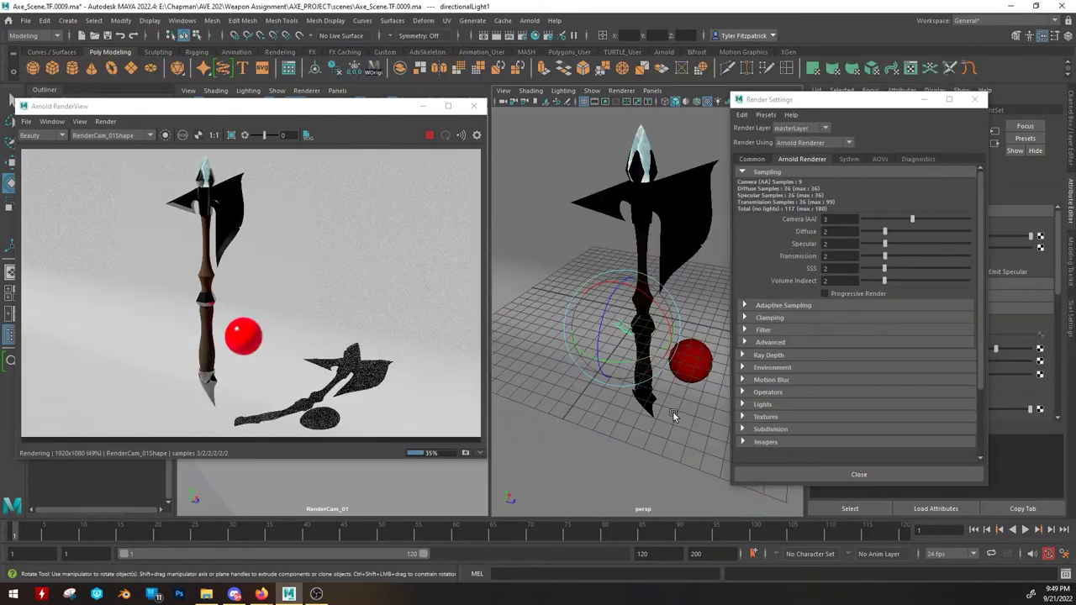
Scale up the red sphere beside the axe to roughly three times its size.
{"action": "left_click", "coordinate": [672, 409]}
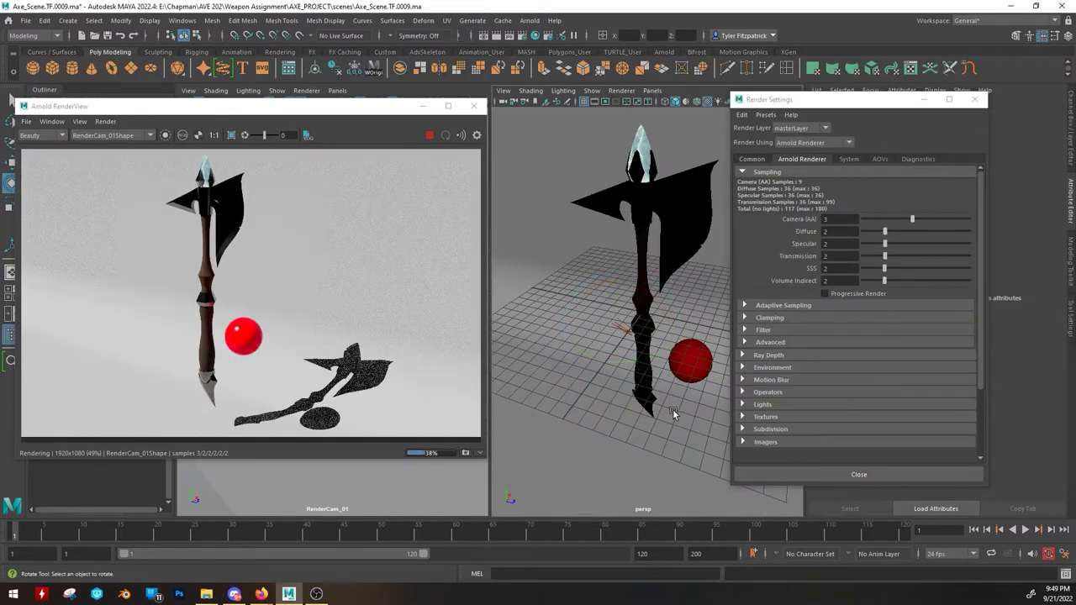
{"action": "left_click", "coordinate": [689, 375]}
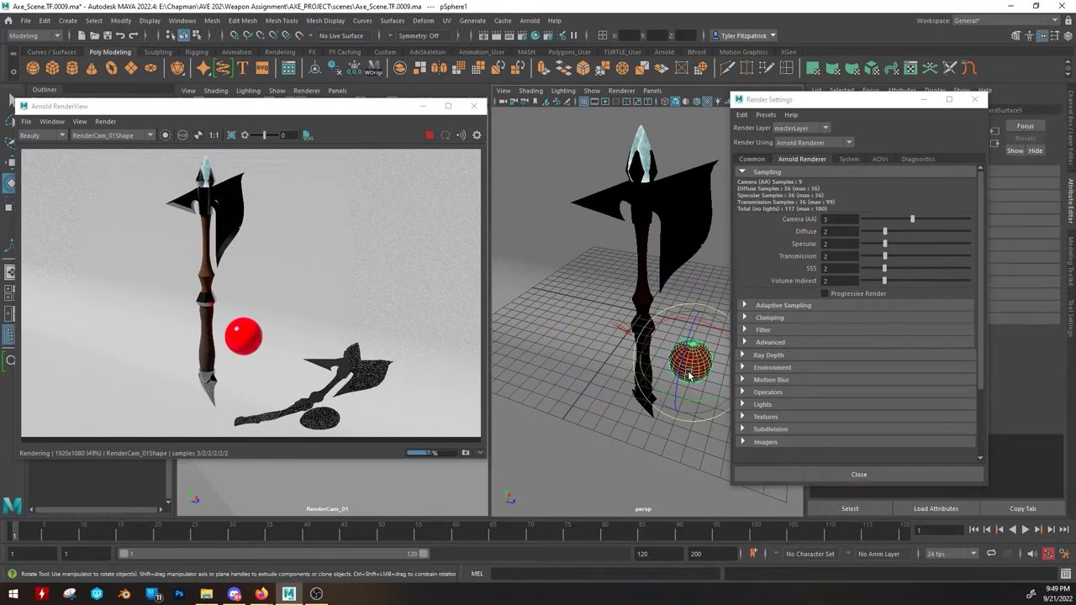
{"action": "left_click", "coordinate": [641, 462]}
{"action": "mouse_move", "coordinate": [845, 101]}
{"action": "left_mouse_down"}
{"action": "mouse_move", "coordinate": [775, 116]}
{"action": "mouse_move", "coordinate": [834, 110]}
{"action": "left_mouse_up"}
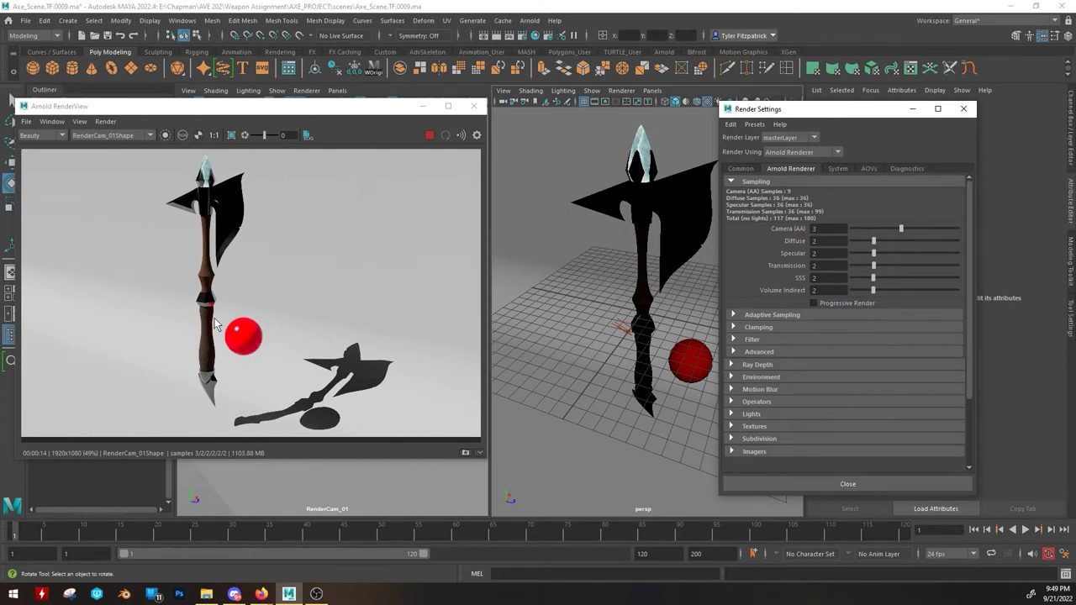
{"action": "left_click", "coordinate": [696, 357]}
{"action": "key", "text": "r"}
{"action": "left_click_drag", "start_coordinate": [698, 357], "coordinate": [759, 389]}
{"action": "key", "text": "w"}
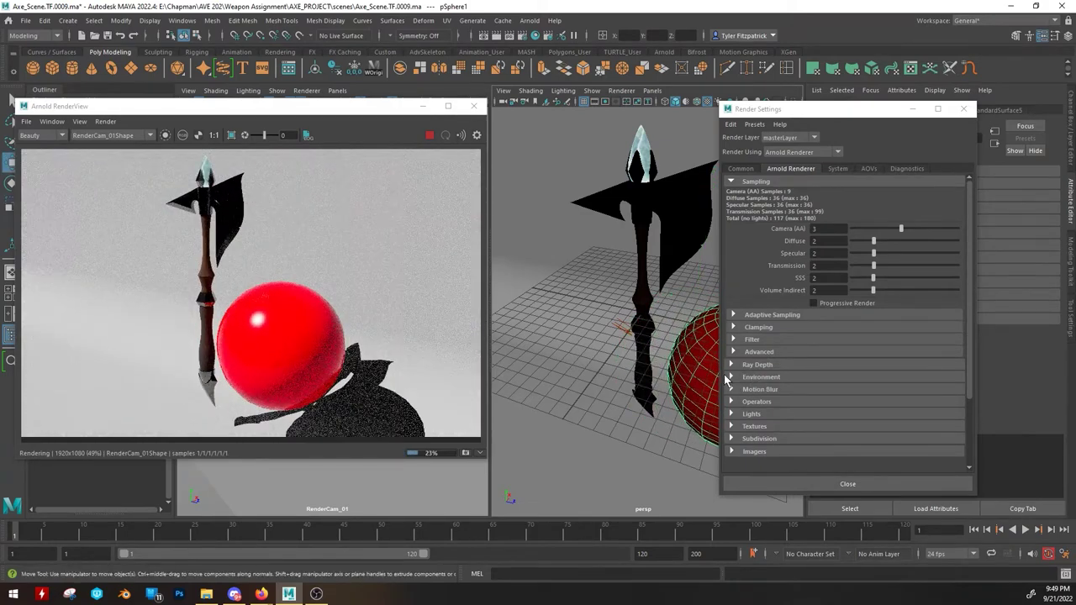
Hide the red sphere to compare its effect on the axe render, and undo the hiding.
{"action": "key", "text": "f"}
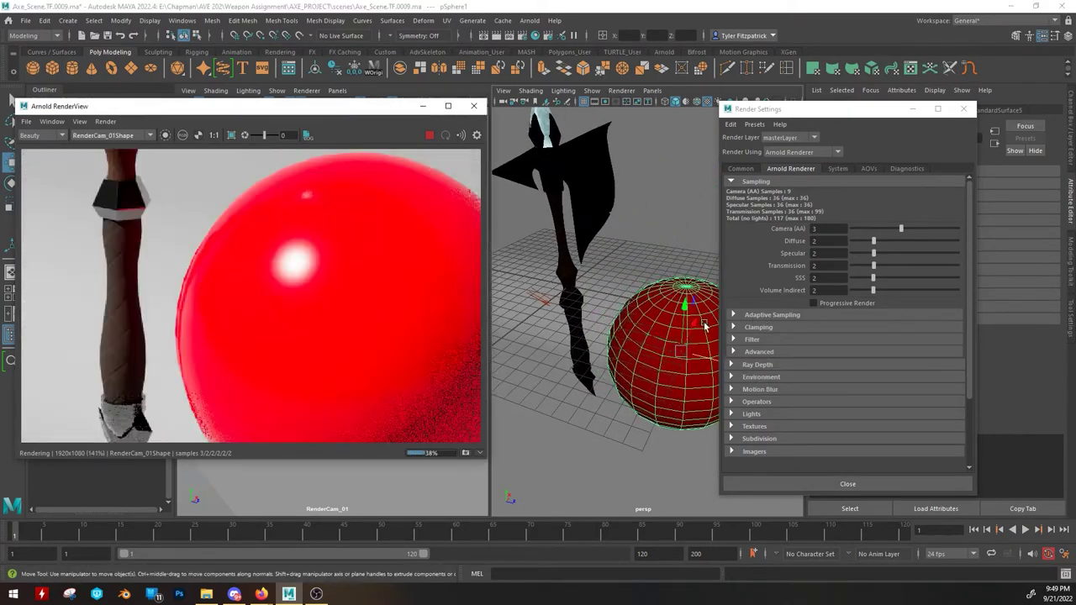
{"action": "key", "text": "ctrl+h"}
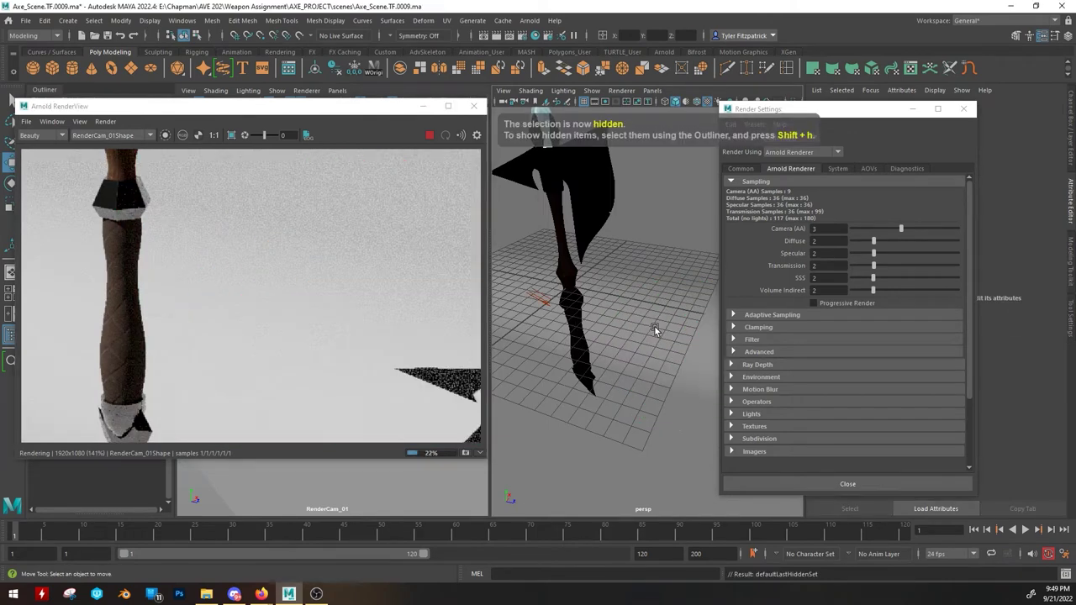
{"action": "key", "text": "ctrl+z"}
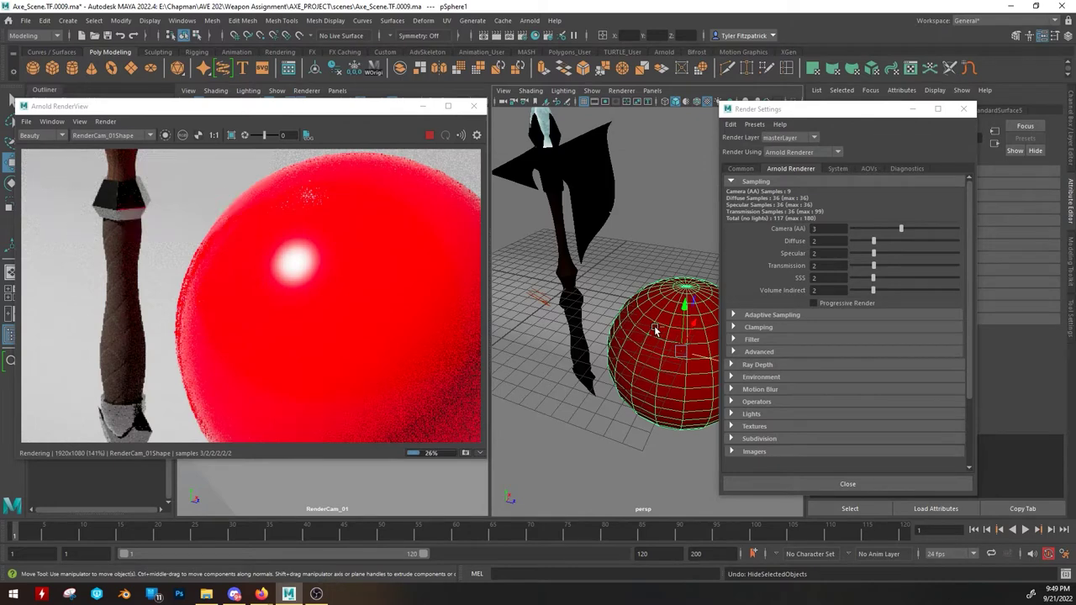
Hide the red sphere once more to check its colour bounce on the axe handle, and undo the hiding.
{"action": "key", "text": "ctrl+h"}
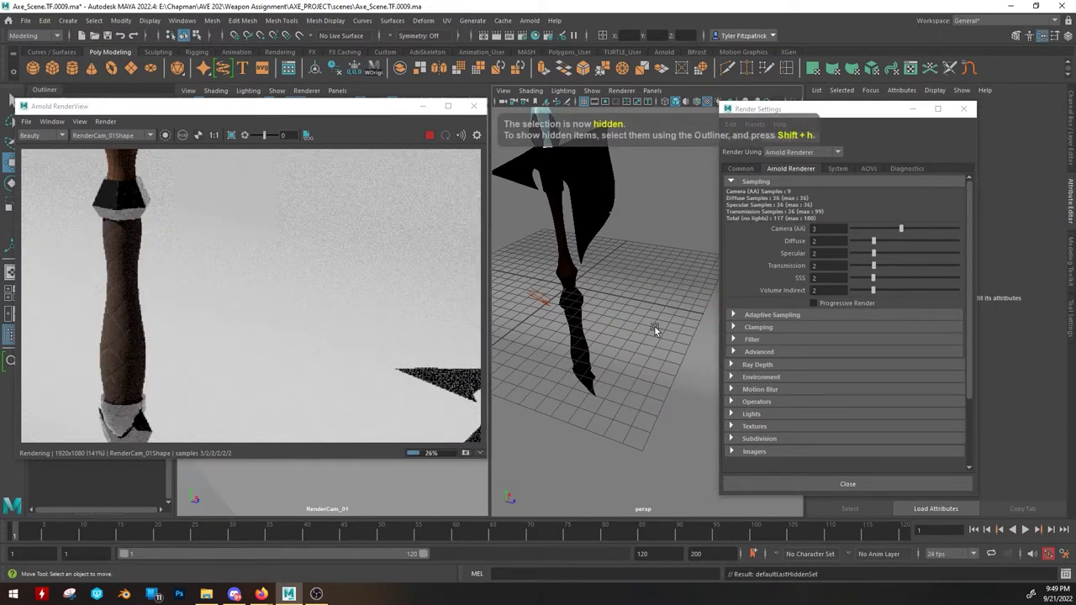
{"action": "key", "text": "ctrl+z"}
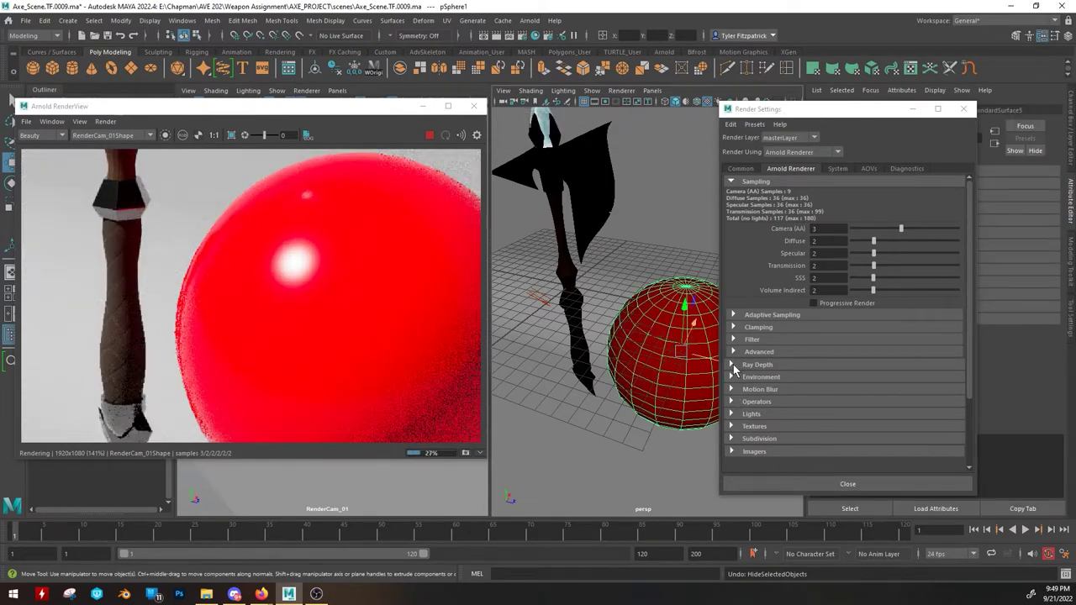
Show the Arnold ray depth settings and set the diffuse ray depth to 8.
{"action": "left_click", "coordinate": [733, 364]}
{"action": "scroll", "coordinate": [765, 324], "scroll_direction": "down", "scroll_amount": 2}
{"action": "scroll", "coordinate": [764, 323], "scroll_direction": "up", "scroll_amount": 2}
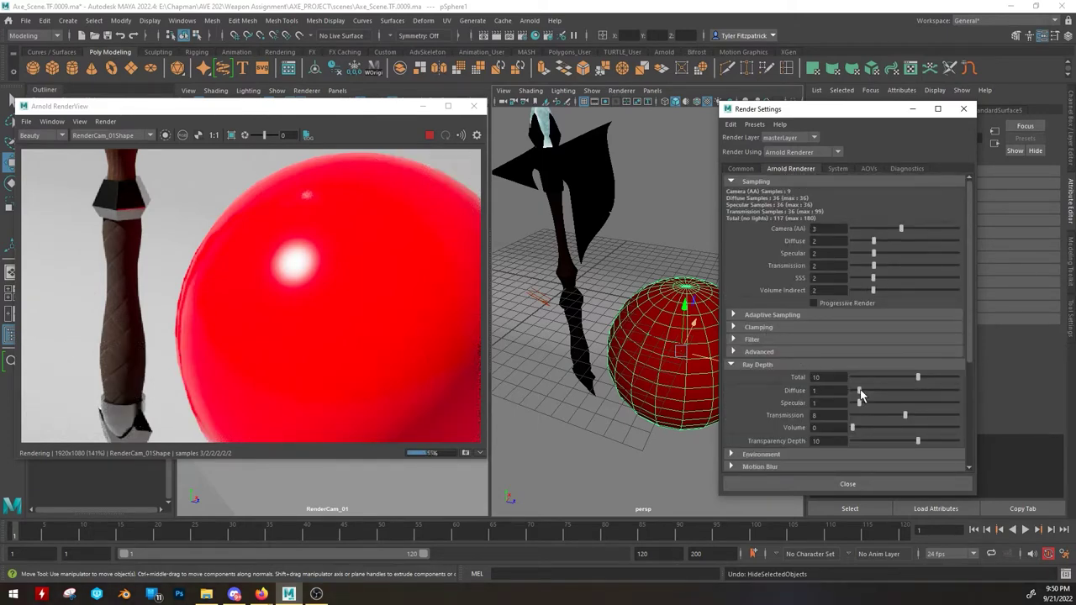
{"action": "left_click_drag", "start_coordinate": [861, 390], "coordinate": [898, 400]}
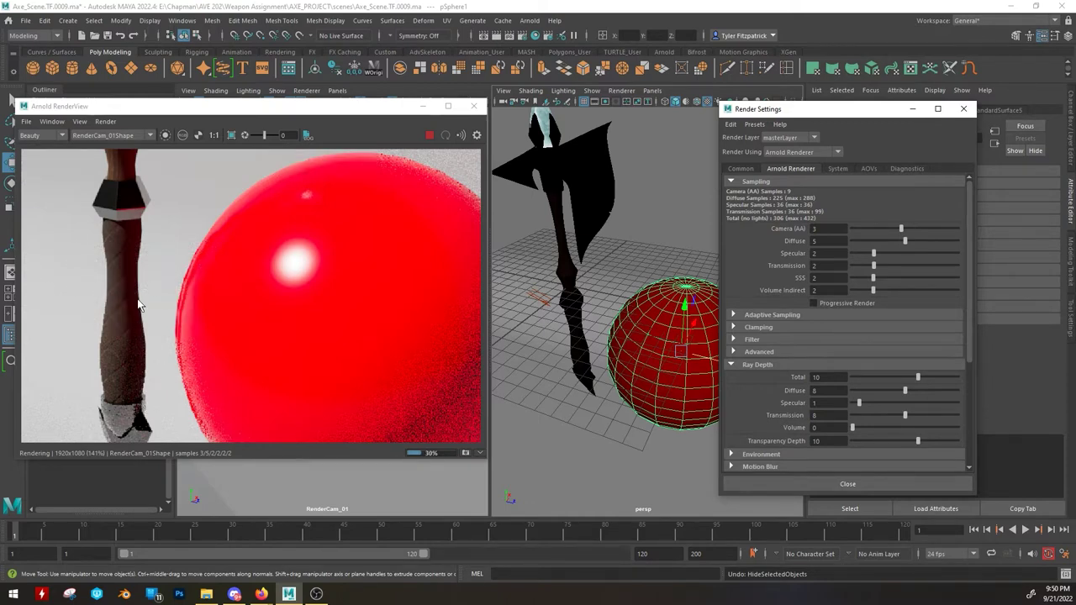
Lower the diffuse samples to 1 and examine the noise around the axe handle in the render.
{"action": "scroll", "coordinate": [142, 300], "scroll_direction": "down", "scroll_amount": 3}
{"action": "middle_click_drag", "start_coordinate": [146, 304], "coordinate": [244, 333]}
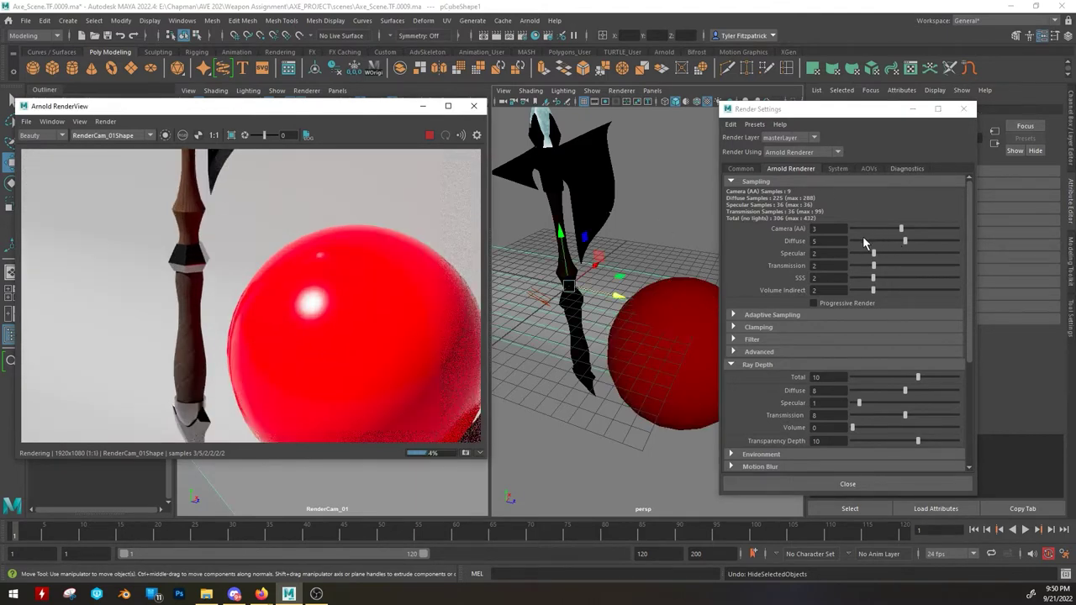
{"action": "left_click", "coordinate": [860, 242]}
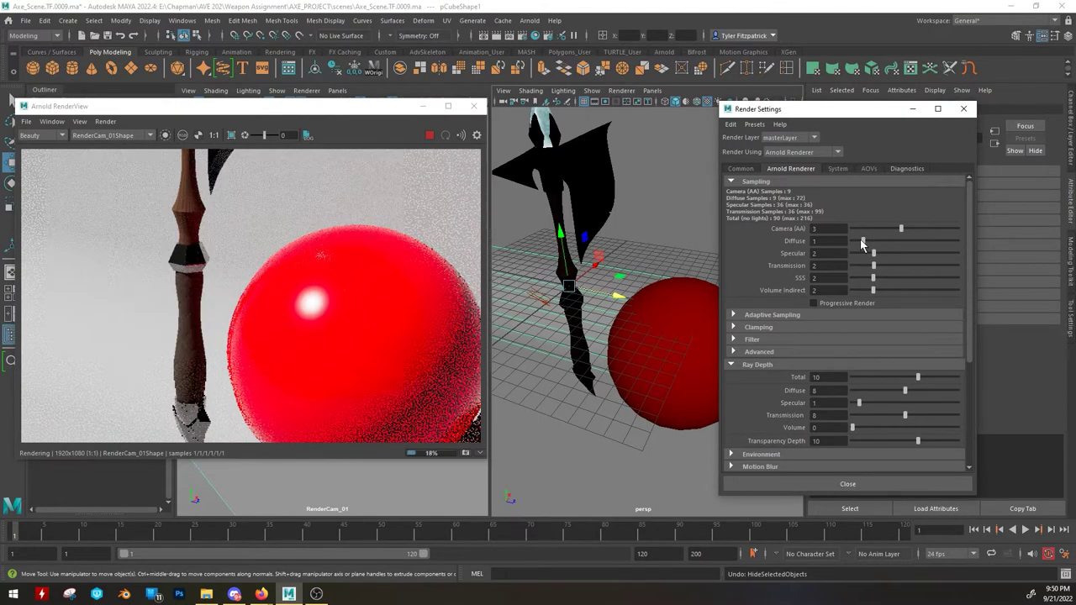
{"action": "left_click", "coordinate": [625, 268]}
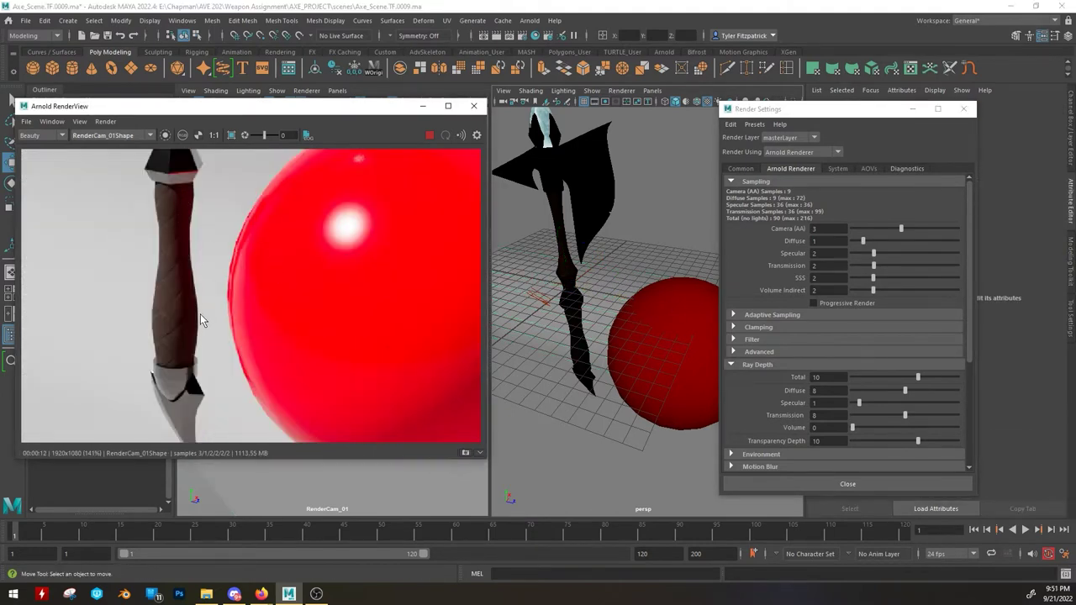
Set the diffuse samples to 0 to compare the whole render, and raise them to 2.
{"action": "left_click", "coordinate": [853, 240]}
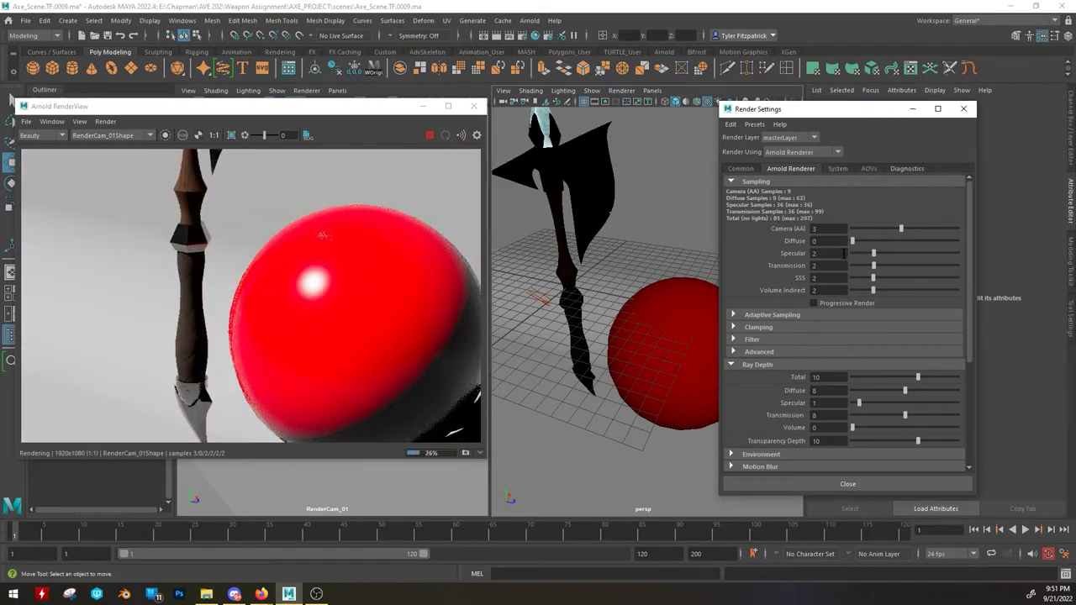
{"action": "scroll", "coordinate": [307, 345], "scroll_direction": "down", "scroll_amount": 5}
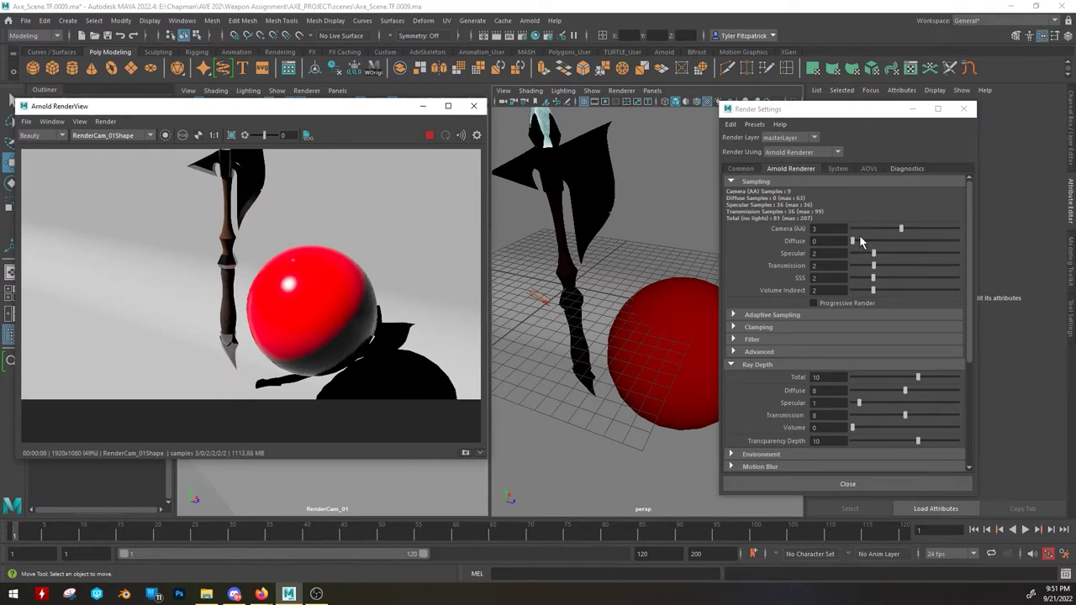
{"action": "left_click_drag", "start_coordinate": [853, 240], "coordinate": [873, 241]}
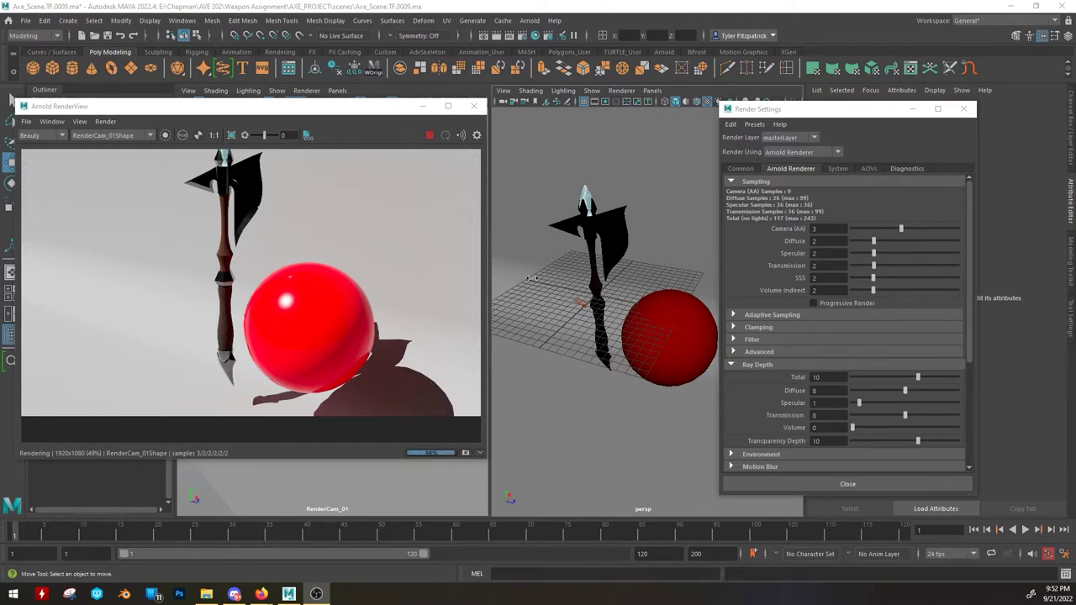
Set the specular samples to 0 to compare the reflections on the axe and sphere, and return them to 2.
{"action": "scroll", "coordinate": [595, 323], "scroll_direction": "up", "scroll_amount": 5}
{"action": "scroll", "coordinate": [205, 276], "scroll_direction": "up", "scroll_amount": 6}
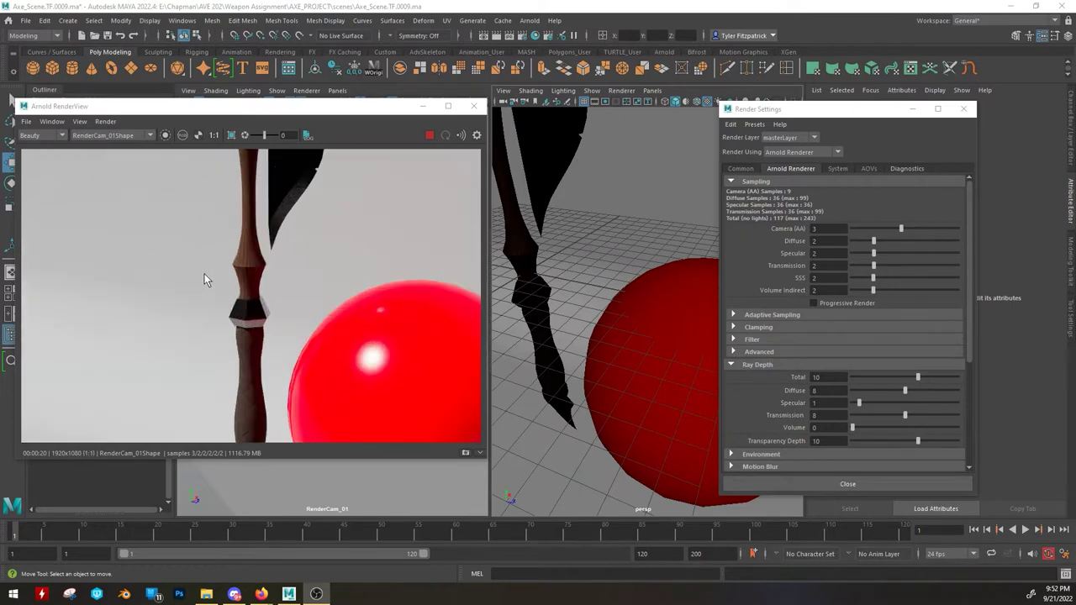
{"action": "middle_click_drag", "start_coordinate": [245, 252], "coordinate": [233, 249]}
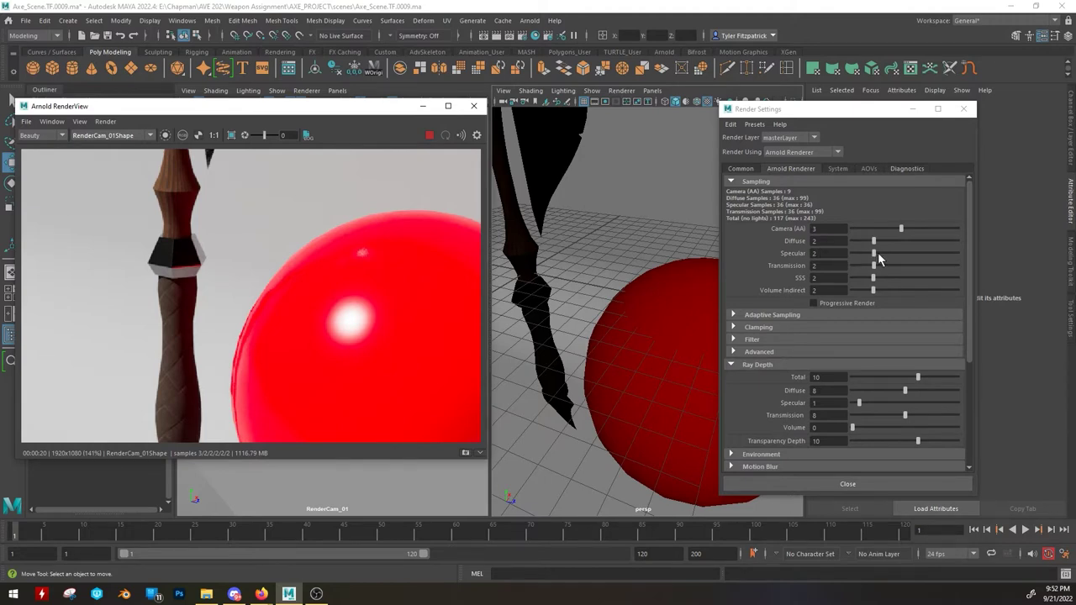
{"action": "left_click_drag", "start_coordinate": [877, 252], "coordinate": [852, 255]}
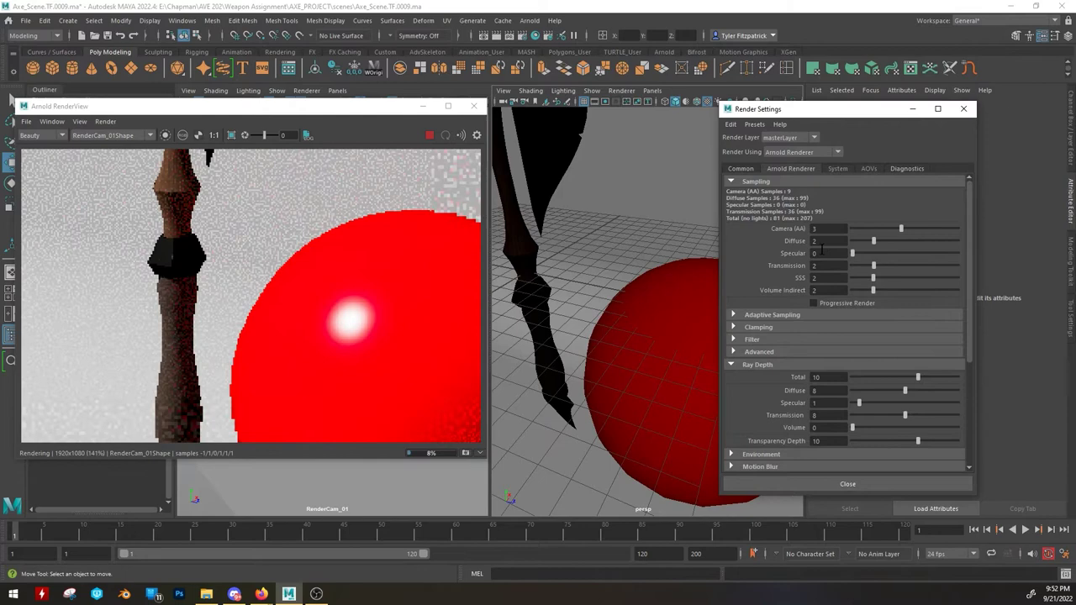
{"action": "left_click", "coordinate": [598, 332]}
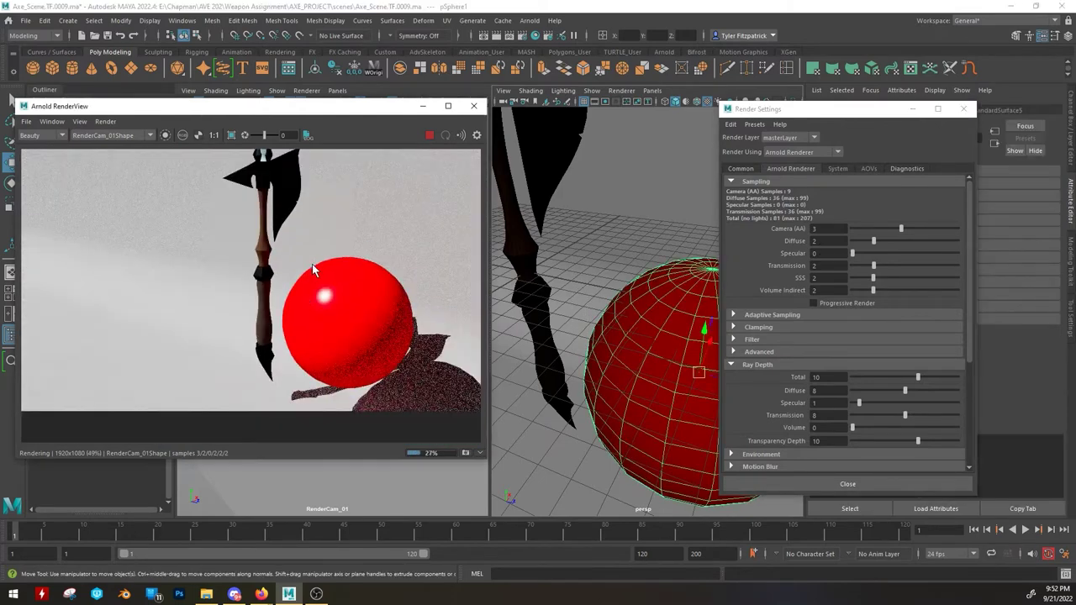
{"action": "middle_click_drag", "start_coordinate": [309, 276], "coordinate": [285, 306]}
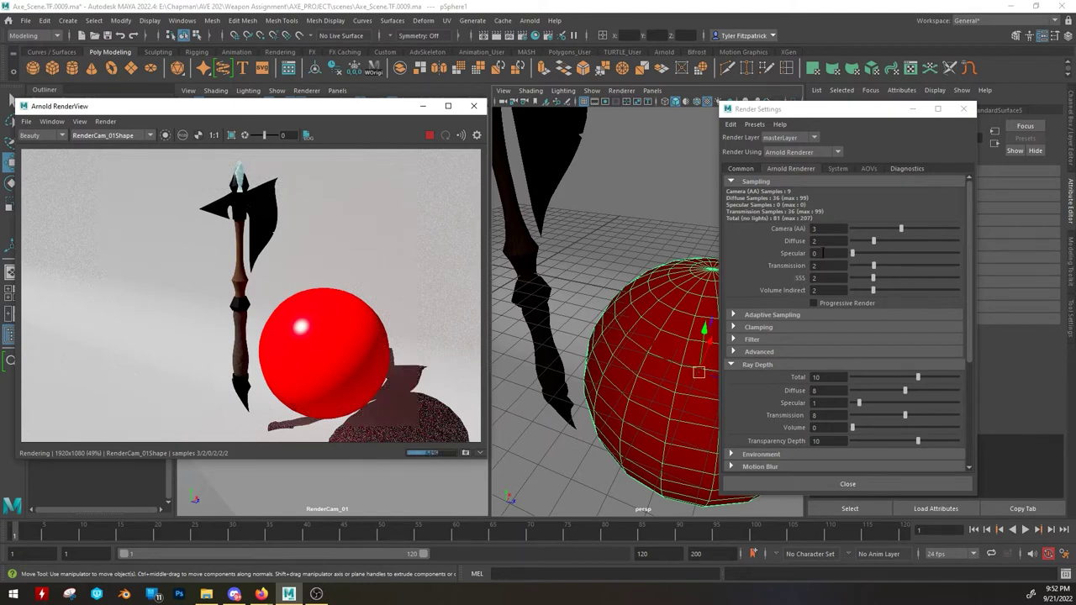
{"action": "left_click", "coordinate": [871, 253]}
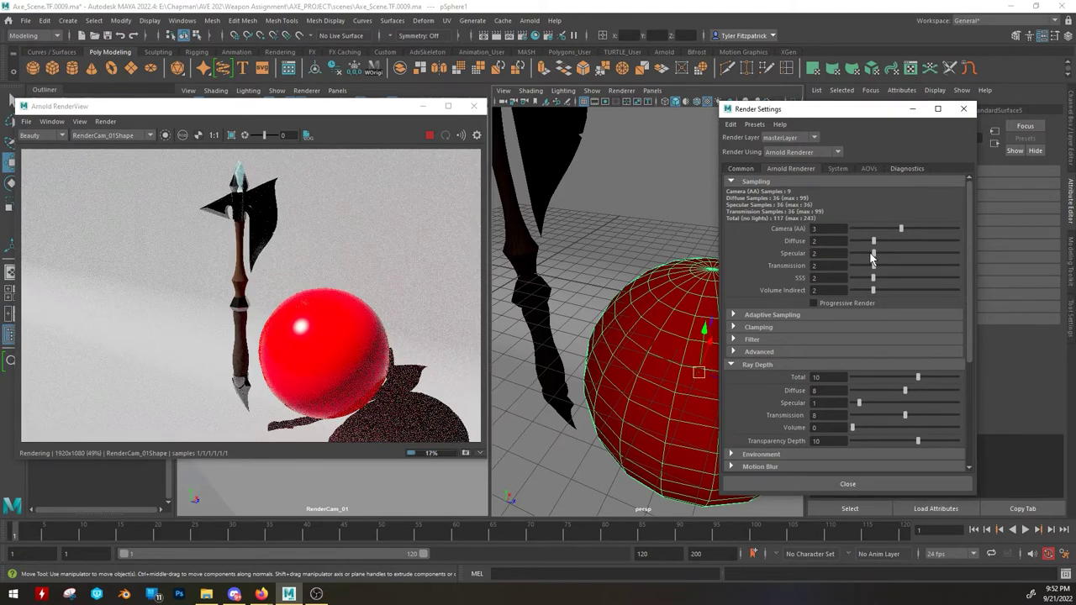
Raise the transmission weight of the M_Red material on the box and sphere to 0.694.
{"action": "scroll", "coordinate": [587, 334], "scroll_direction": "up", "scroll_amount": 3}
{"action": "left_click_drag", "start_coordinate": [587, 333], "coordinate": [557, 350]}
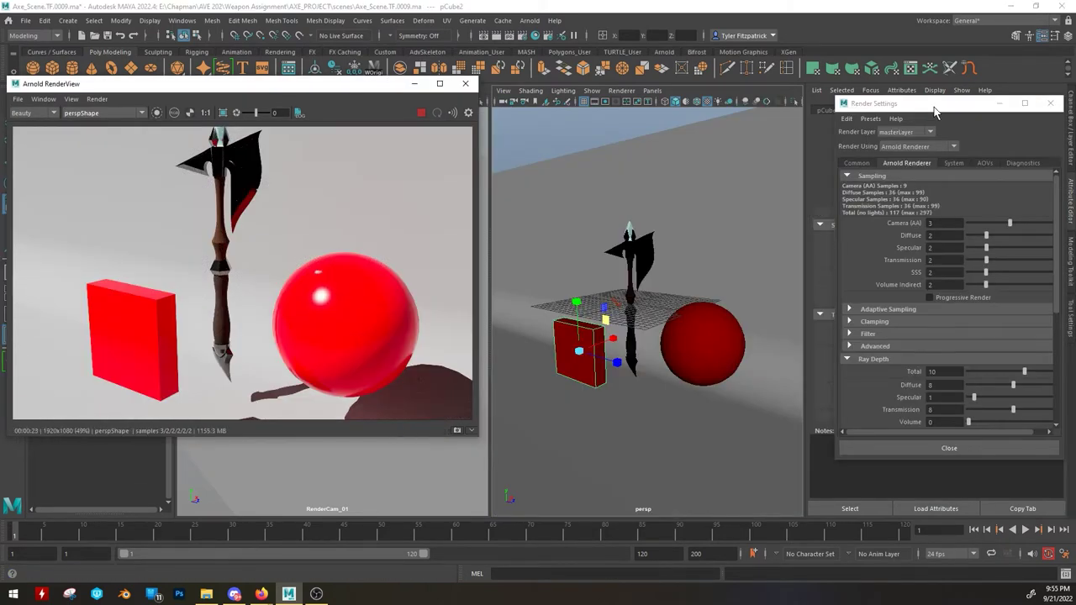
{"action": "left_click_drag", "start_coordinate": [935, 112], "coordinate": [629, 150]}
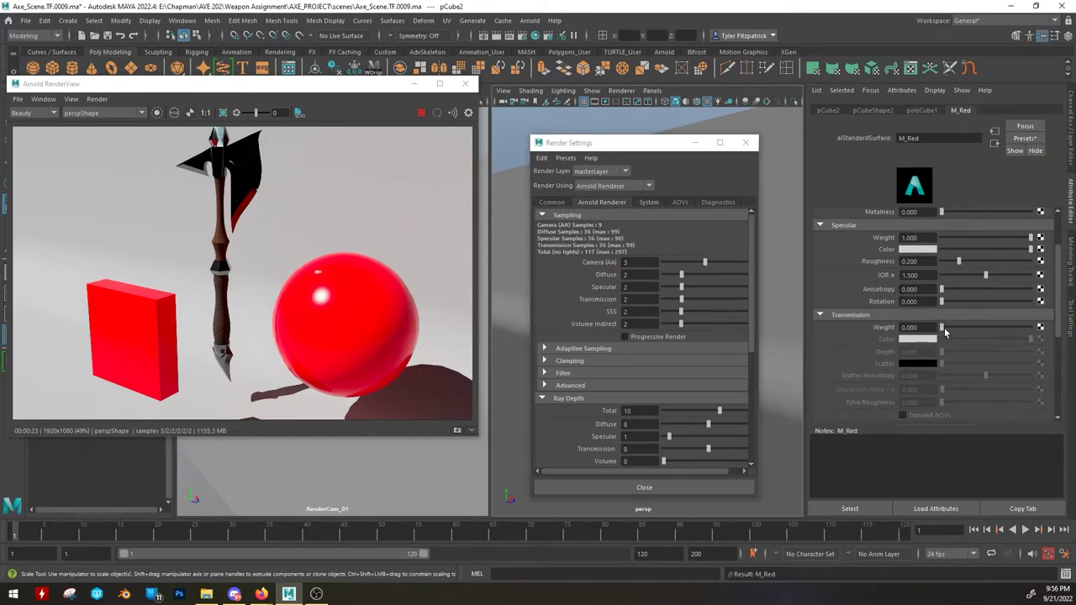
{"action": "left_click_drag", "start_coordinate": [944, 331], "coordinate": [1004, 332]}
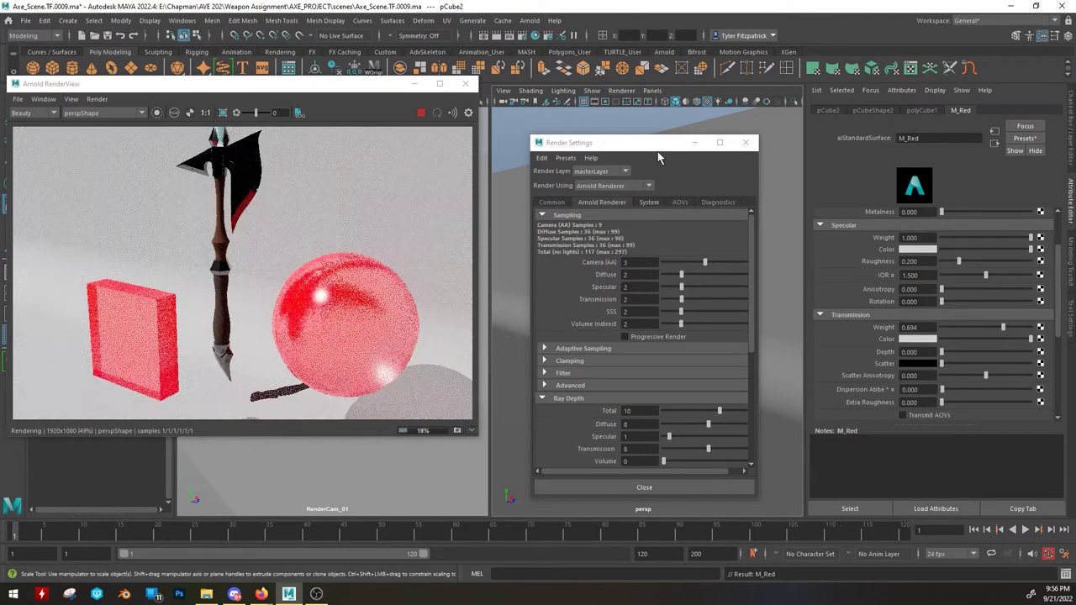
View the axe through the transparent red box, set the transmission samples to 0 to compare, and undo that change.
{"action": "left_click_drag", "start_coordinate": [634, 144], "coordinate": [882, 114]}
{"action": "left_click_drag", "start_coordinate": [738, 234], "coordinate": [788, 218], "text": "alt"}
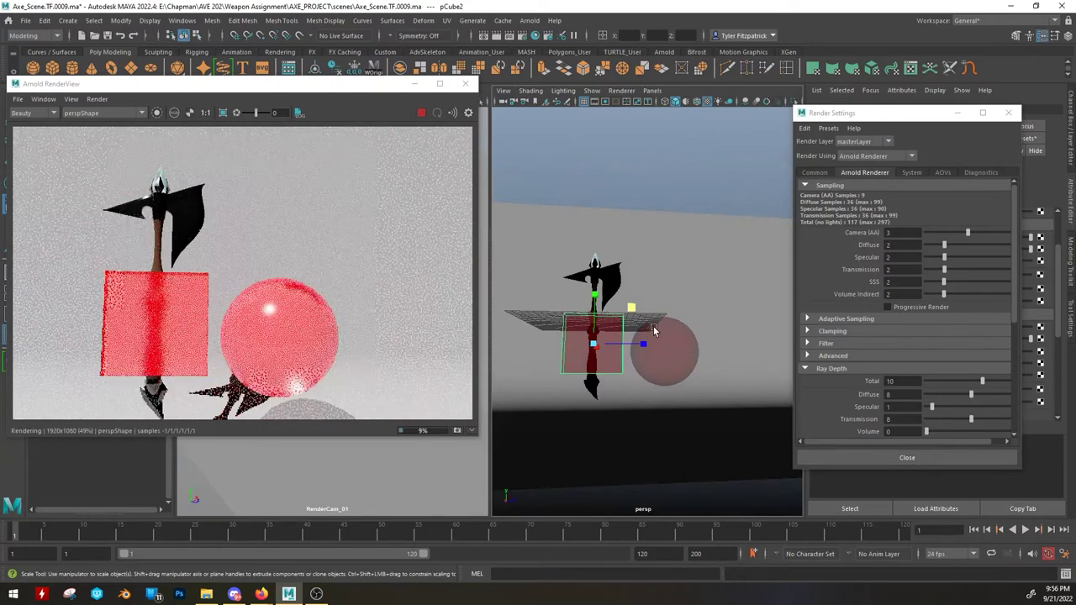
{"action": "right_click_drag", "start_coordinate": [740, 278], "coordinate": [704, 336], "text": "alt"}
{"action": "left_click_drag", "start_coordinate": [705, 336], "coordinate": [697, 269], "text": "alt"}
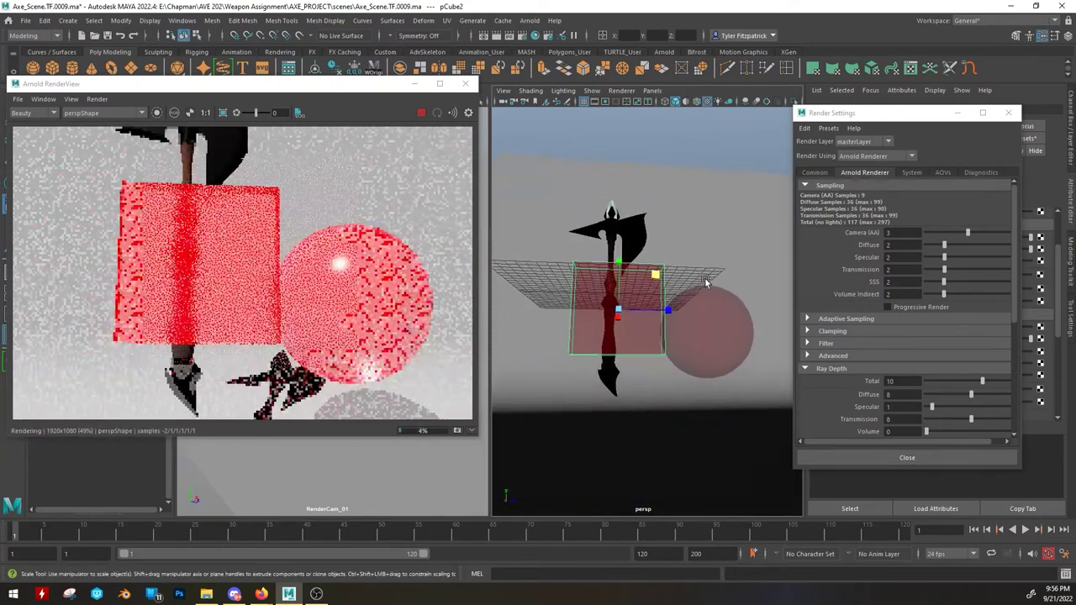
{"action": "left_click", "coordinate": [944, 271]}
{"action": "left_click_drag", "start_coordinate": [944, 273], "coordinate": [828, 294]}
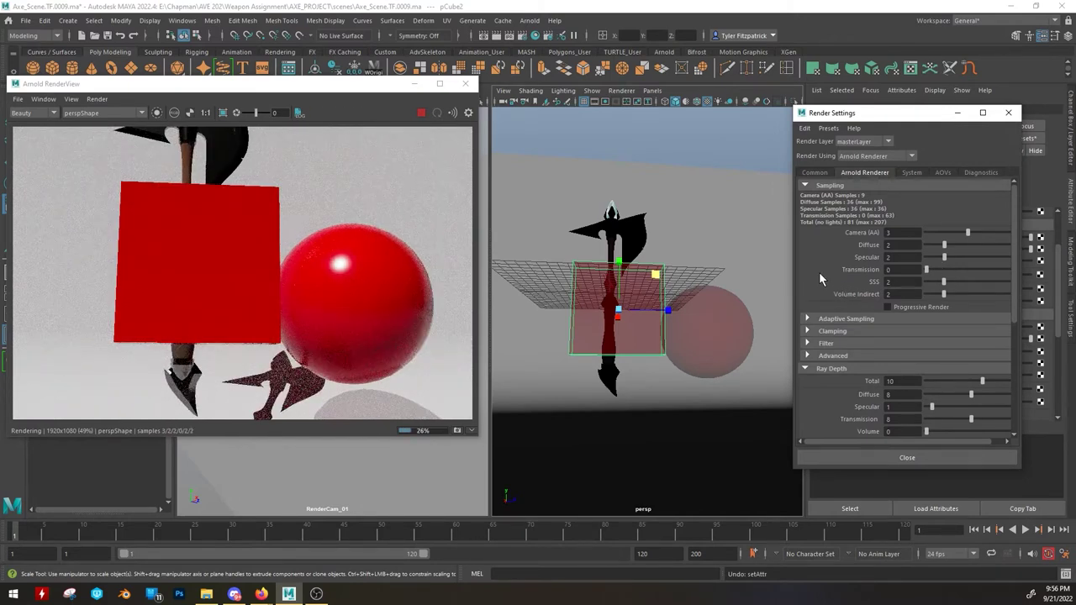
{"action": "key", "text": "ctrl+z"}
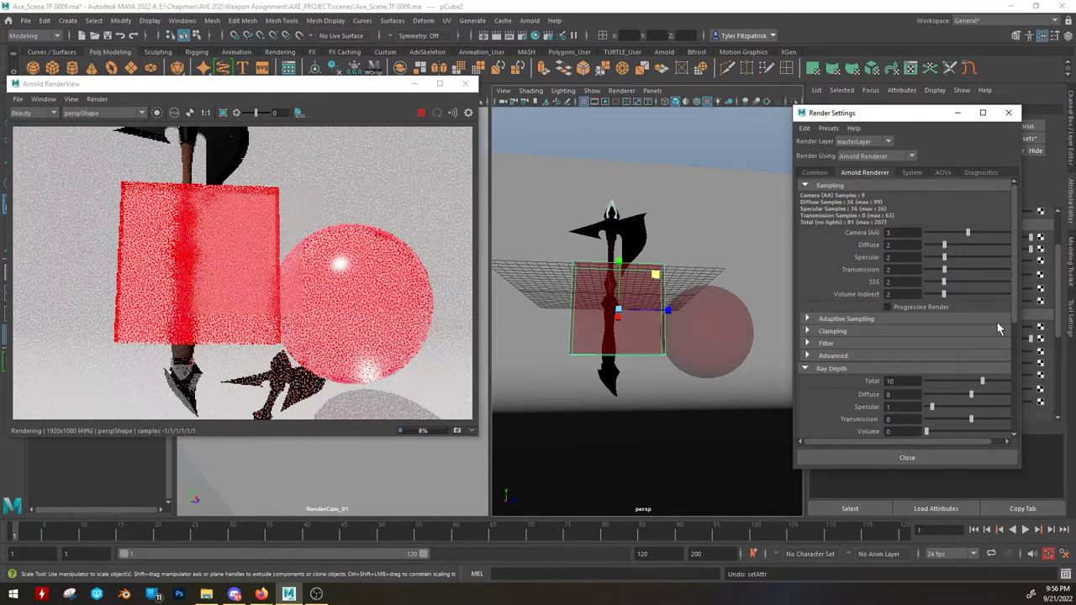
Raise the transmission samples to 5 and examine the noise in the red box close up.
{"action": "left_click", "coordinate": [205, 113]}
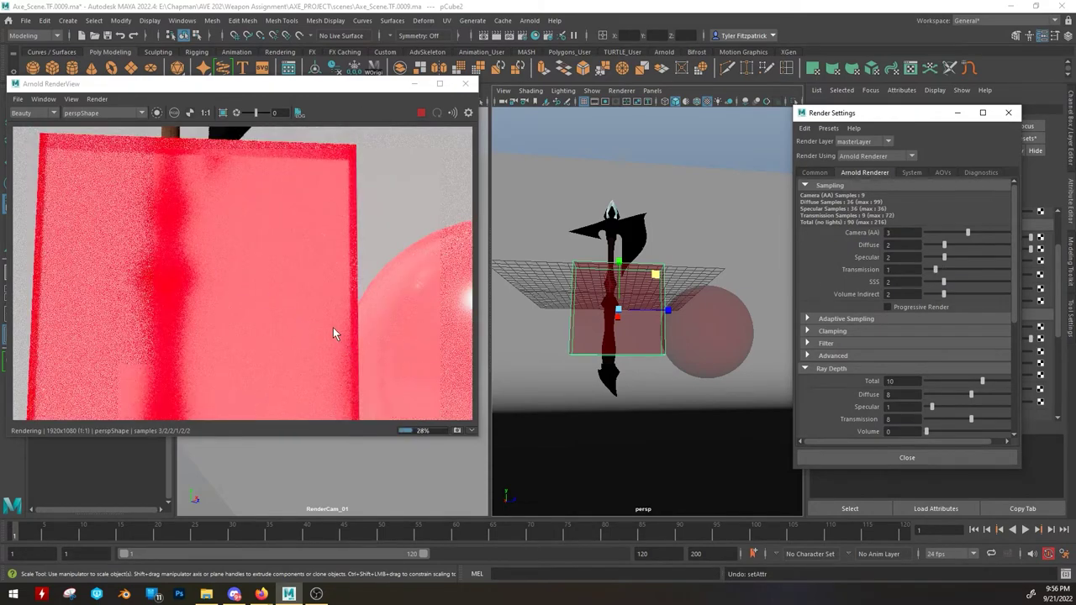
{"action": "scroll", "coordinate": [294, 319], "scroll_direction": "up", "scroll_amount": 2}
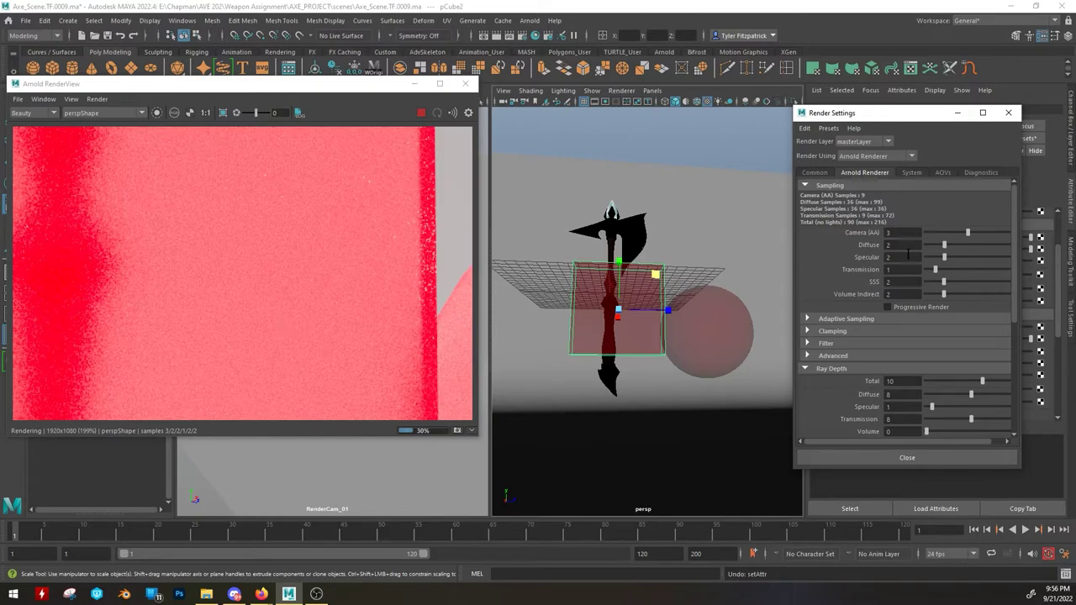
{"action": "left_click", "coordinate": [966, 271]}
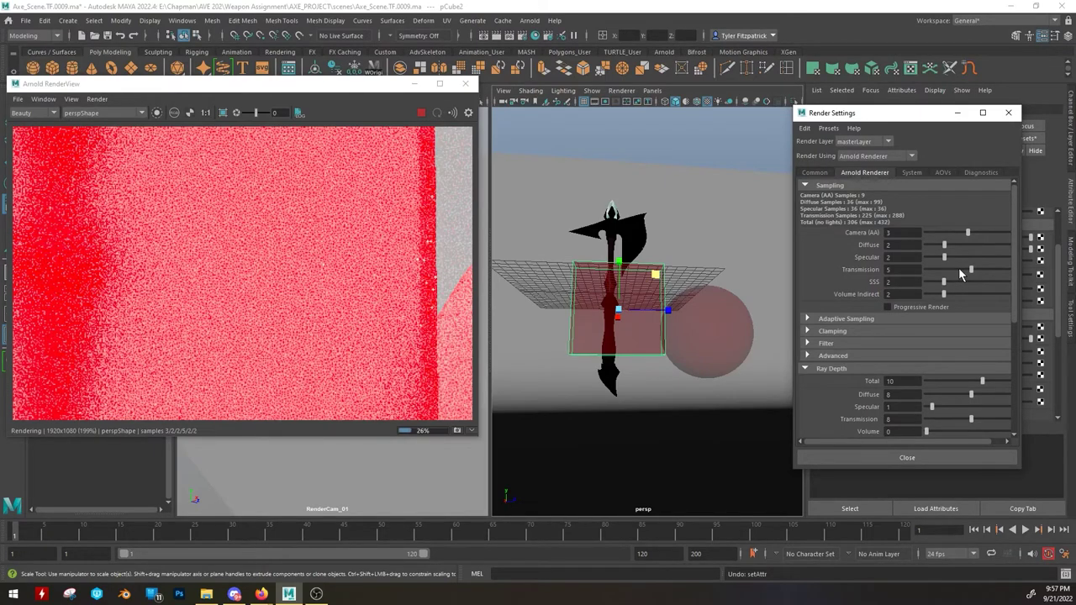
{"action": "scroll", "coordinate": [278, 281], "scroll_direction": "down", "scroll_amount": 4}
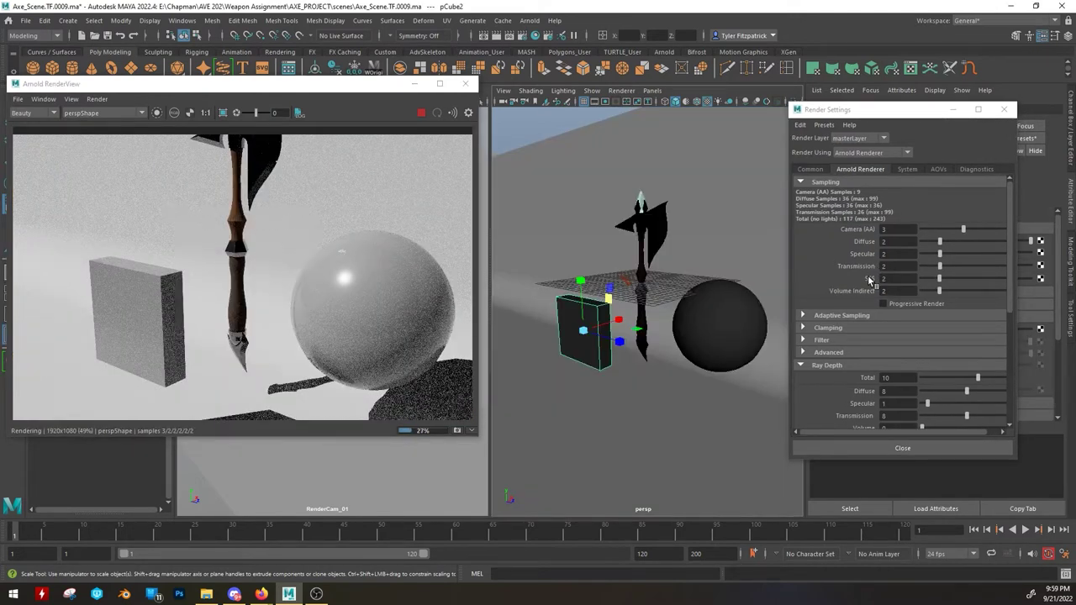
Set the M_Red material's subsurface weight to 0.611.
{"action": "left_click_drag", "start_coordinate": [889, 117], "coordinate": [642, 116]}
{"action": "left_click_drag", "start_coordinate": [942, 330], "coordinate": [988, 343]}
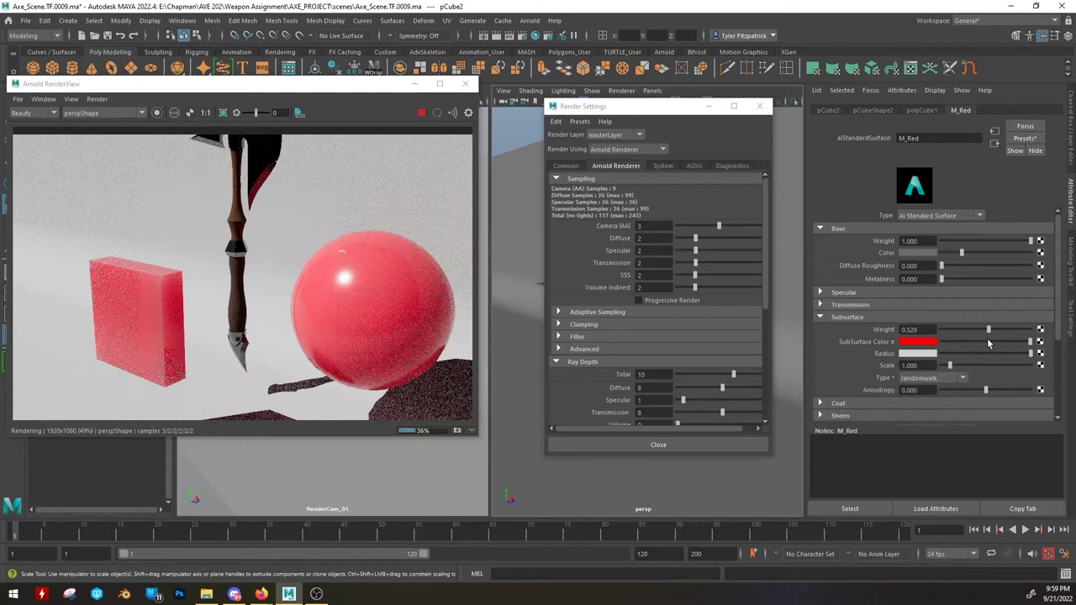
{"action": "left_click_drag", "start_coordinate": [989, 329], "coordinate": [999, 329]}
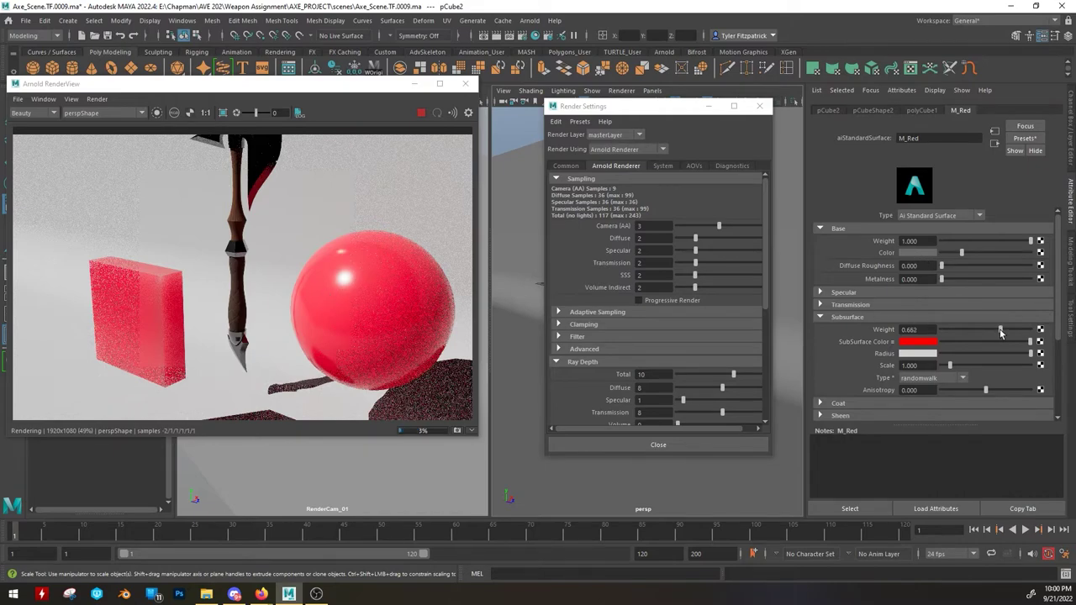
{"action": "left_click_drag", "start_coordinate": [999, 329], "coordinate": [995, 329]}
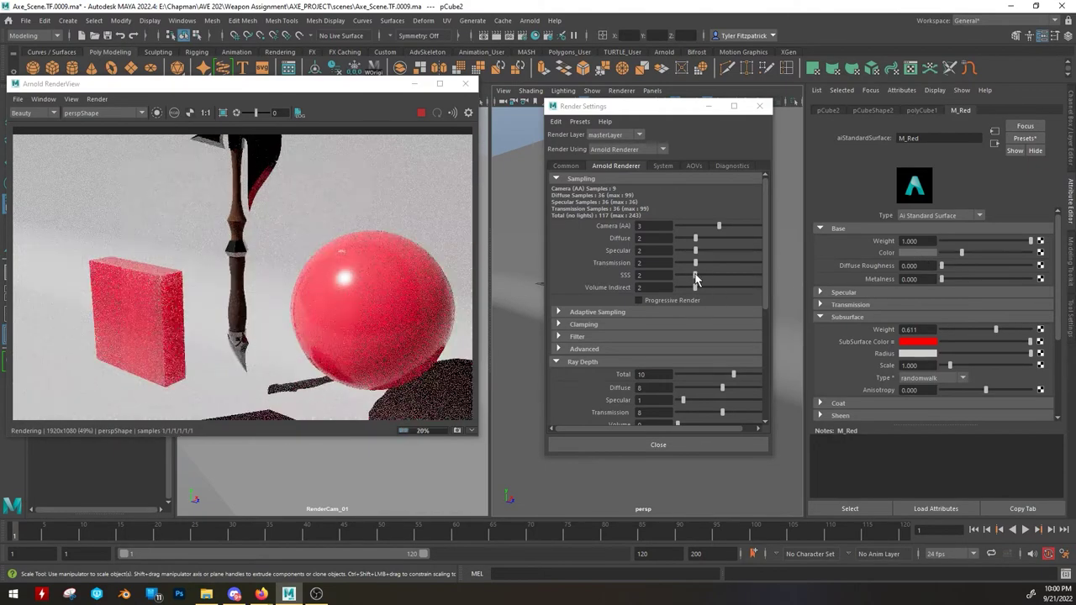
Set the SSS samples to 0 to compare the subsurface effect, and return them to 2.
{"action": "left_click_drag", "start_coordinate": [694, 278], "coordinate": [676, 276]}
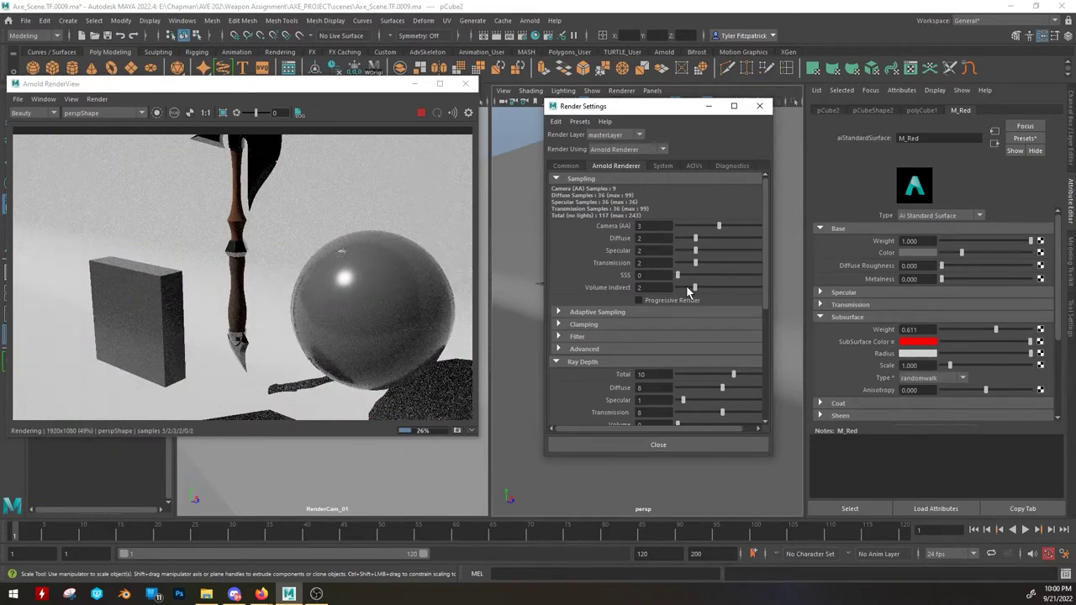
{"action": "left_click_drag", "start_coordinate": [679, 275], "coordinate": [696, 275]}
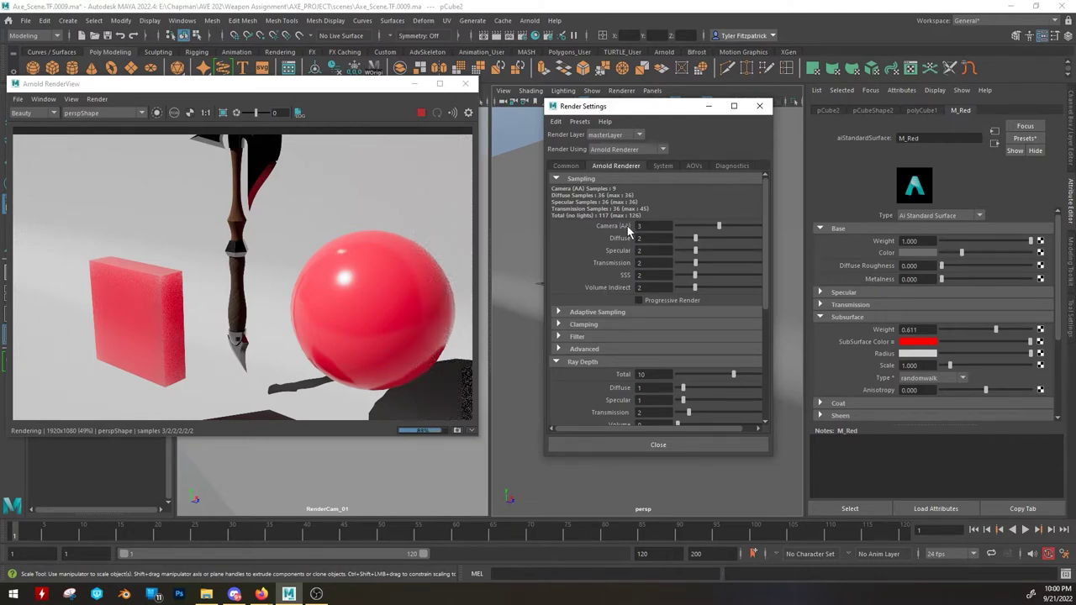
Raise the Camera (AA) samples to 5 and higher to compare the render noise, and return them to 3.
{"action": "left_click", "coordinate": [729, 225]}
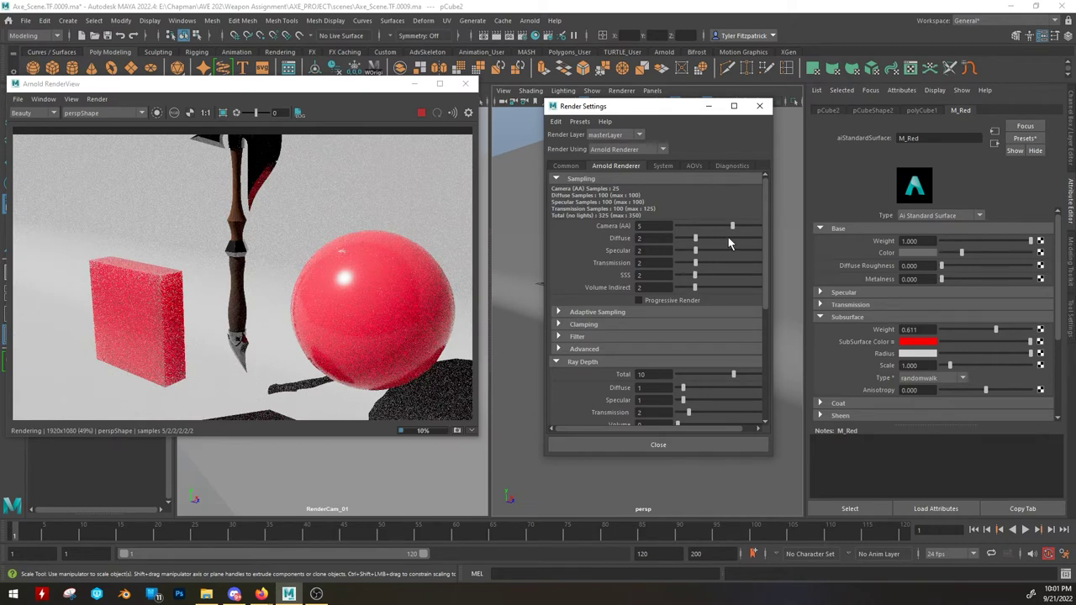
{"action": "left_click", "coordinate": [742, 225]}
{"action": "mouse_move", "coordinate": [721, 225]}
{"action": "left_mouse_down"}
{"action": "mouse_move", "coordinate": [663, 221]}
{"action": "mouse_move", "coordinate": [719, 226]}
{"action": "left_mouse_up"}
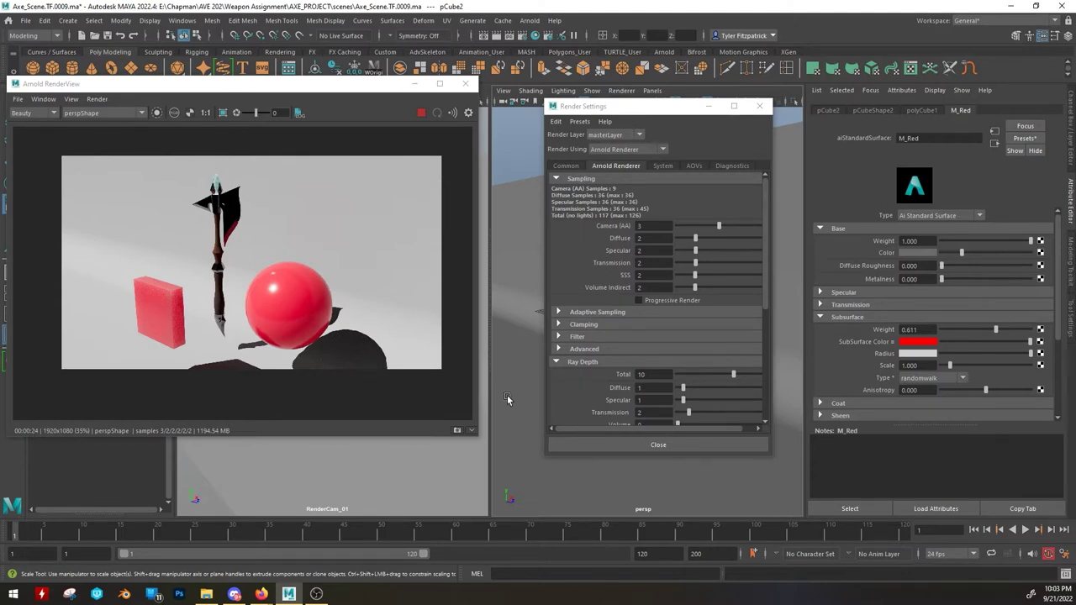
{"action": "left_click_drag", "start_coordinate": [507, 394], "coordinate": [517, 389], "text": "alt"}
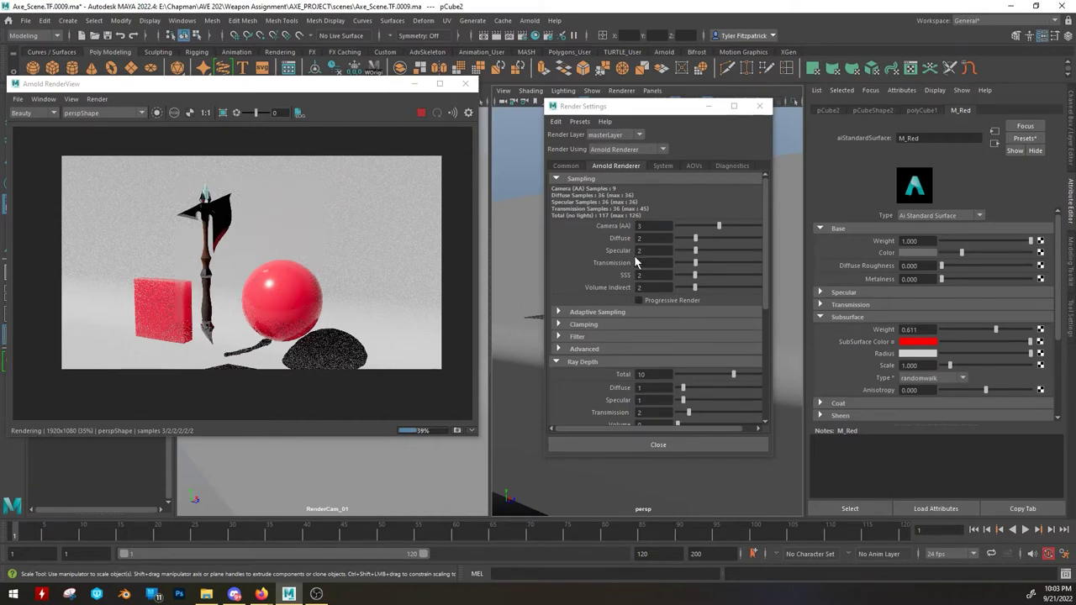
Raise the Diffuse and Specular samples to 4, compare the noise close up on the red box, and return both to 2.
{"action": "left_click_drag", "start_coordinate": [695, 238], "coordinate": [711, 254]}
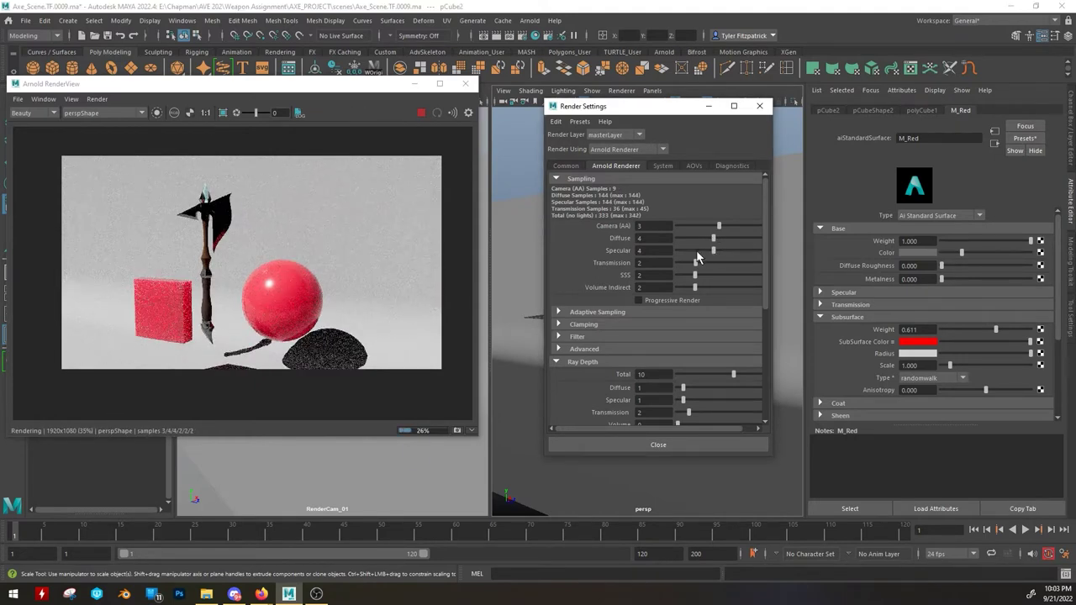
{"action": "scroll", "coordinate": [522, 268], "scroll_direction": "up", "scroll_amount": 3}
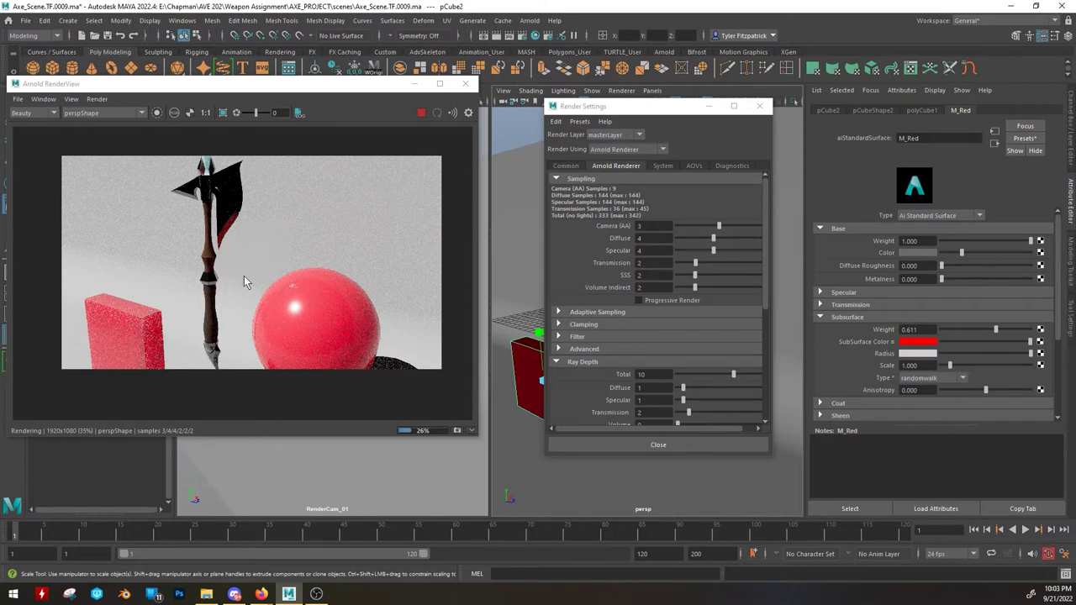
{"action": "scroll", "coordinate": [213, 235], "scroll_direction": "up", "scroll_amount": 1}
{"action": "scroll", "coordinate": [293, 270], "scroll_direction": "down", "scroll_amount": 1}
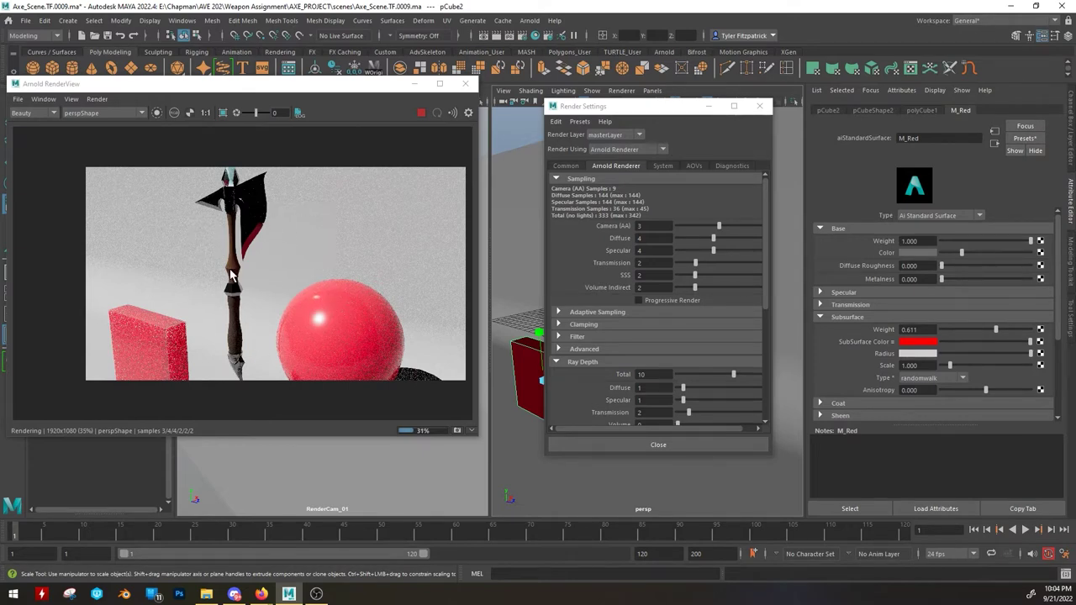
{"action": "scroll", "coordinate": [252, 277], "scroll_direction": "up", "scroll_amount": 2}
{"action": "middle_click_drag", "start_coordinate": [216, 260], "coordinate": [230, 242]}
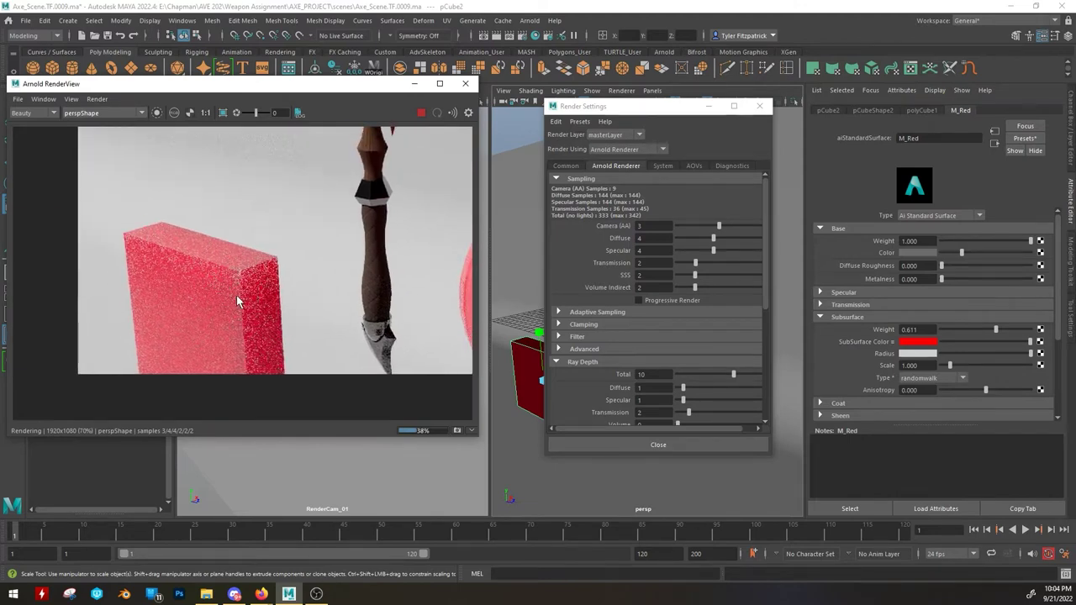
{"action": "scroll", "coordinate": [236, 295], "scroll_direction": "up", "scroll_amount": 1}
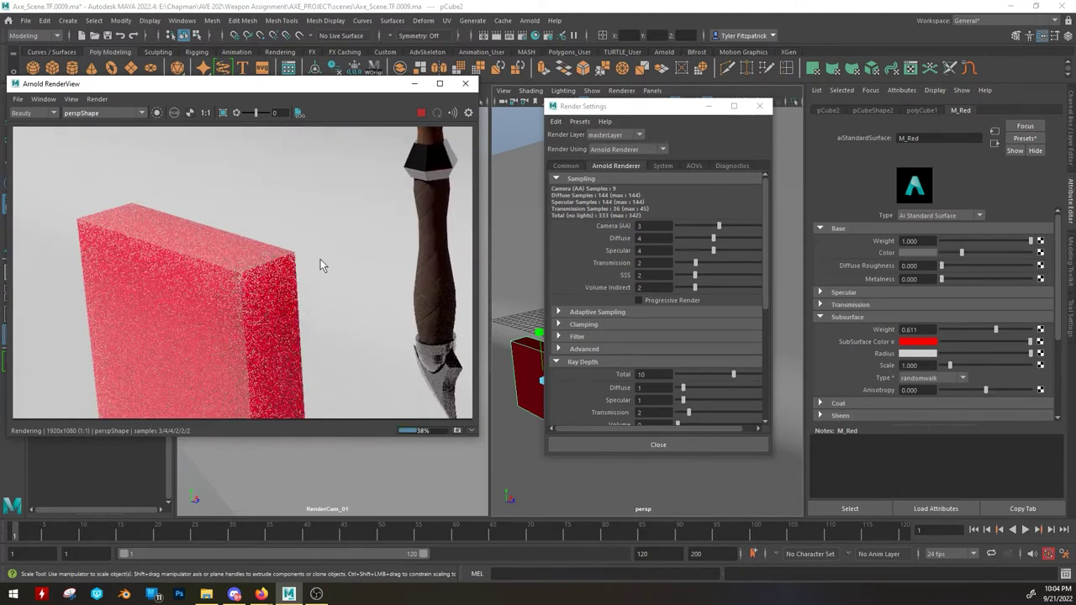
{"action": "middle_click_drag", "start_coordinate": [373, 247], "coordinate": [306, 316]}
{"action": "scroll", "coordinate": [282, 217], "scroll_direction": "up", "scroll_amount": 1}
{"action": "middle_click_drag", "start_coordinate": [266, 262], "coordinate": [306, 268]}
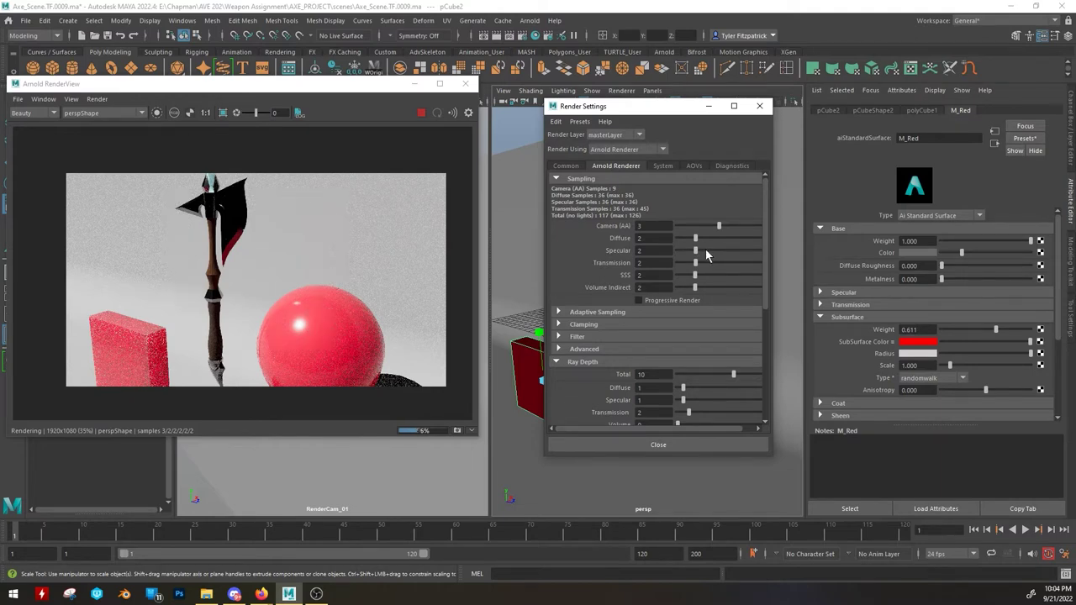
{"action": "left_click", "coordinate": [713, 238]}
{"action": "left_click", "coordinate": [712, 250]}
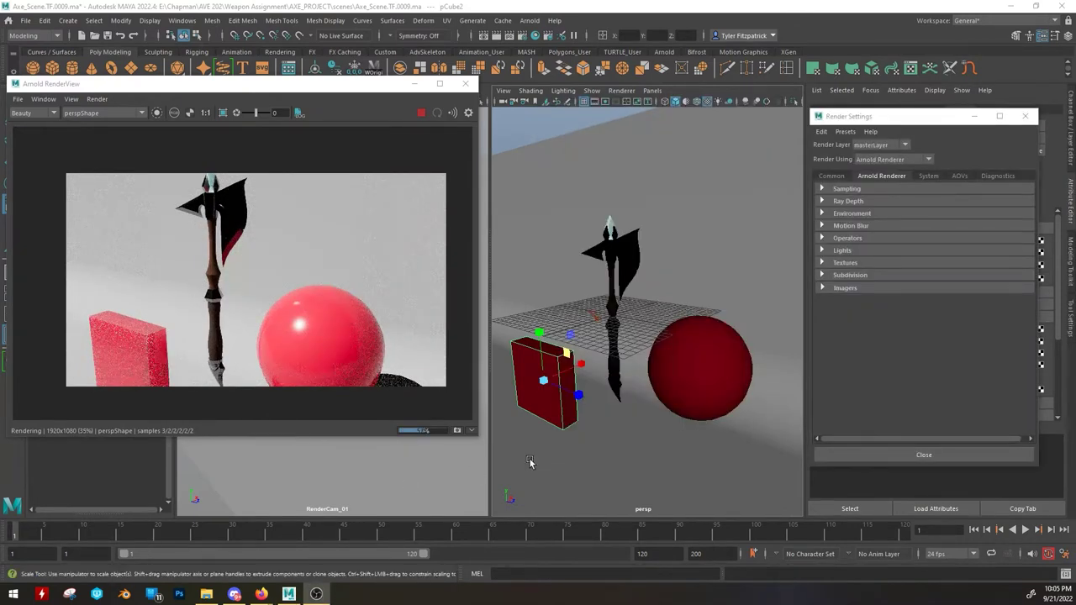
Delete the red test sphere and box, and switch the render preview to the RenderCam_01 camera.
{"action": "left_click", "coordinate": [714, 351]}
{"action": "key", "text": "Delete"}
{"action": "left_click", "coordinate": [543, 383]}
{"action": "key", "text": "Delete"}
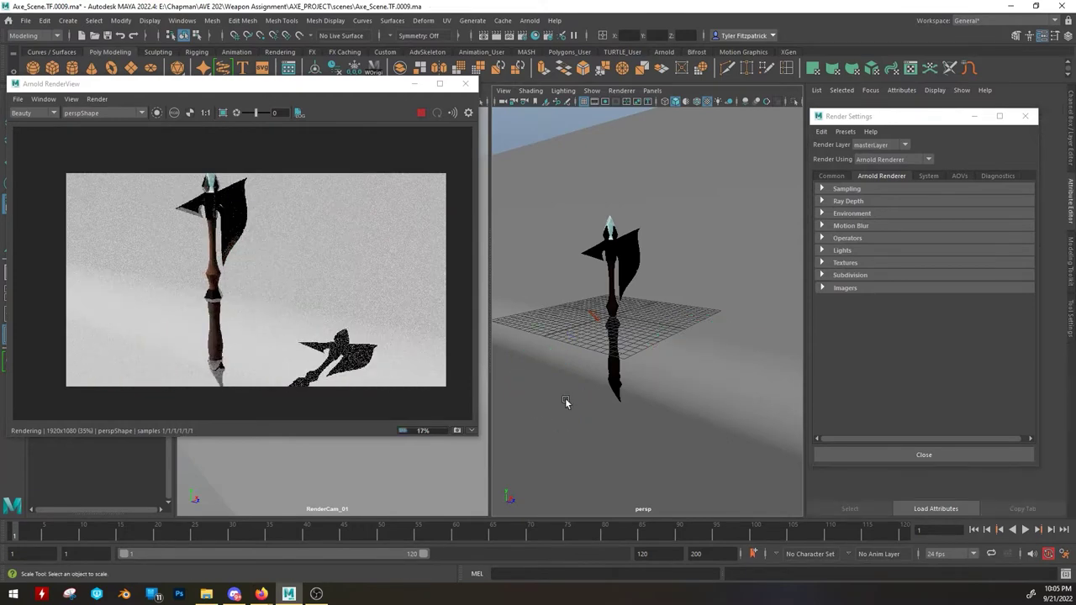
{"action": "left_click", "coordinate": [118, 112]}
{"action": "left_click", "coordinate": [91, 130]}
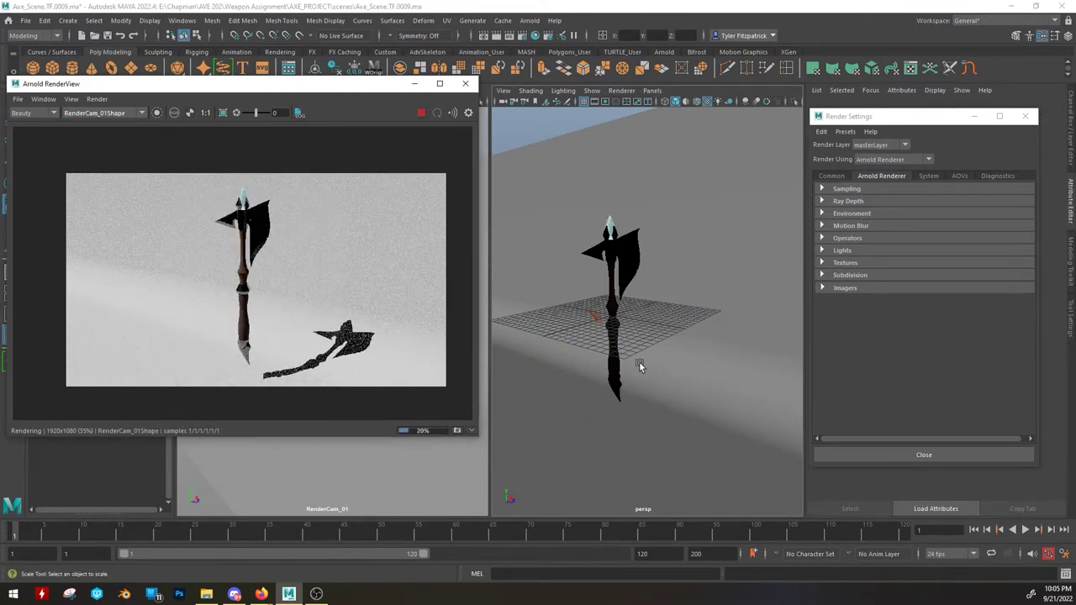
Set the directional light's intensity to 3.694 and its Arnold exposure to 1.258.
{"action": "left_click", "coordinate": [595, 315]}
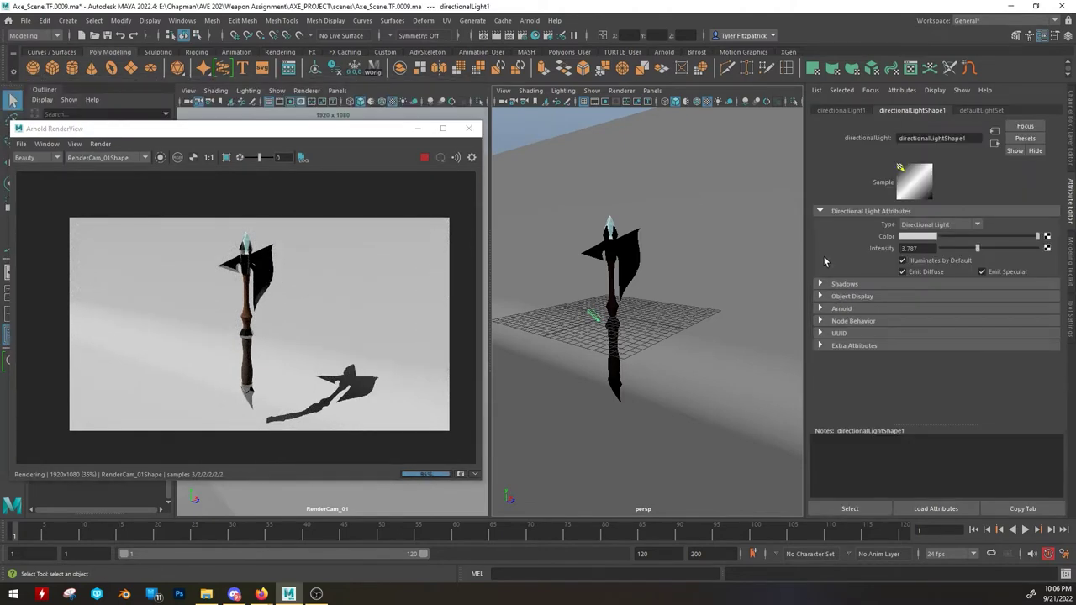
{"action": "left_click", "coordinate": [822, 309]}
{"action": "left_click_drag", "start_coordinate": [974, 247], "coordinate": [973, 247]}
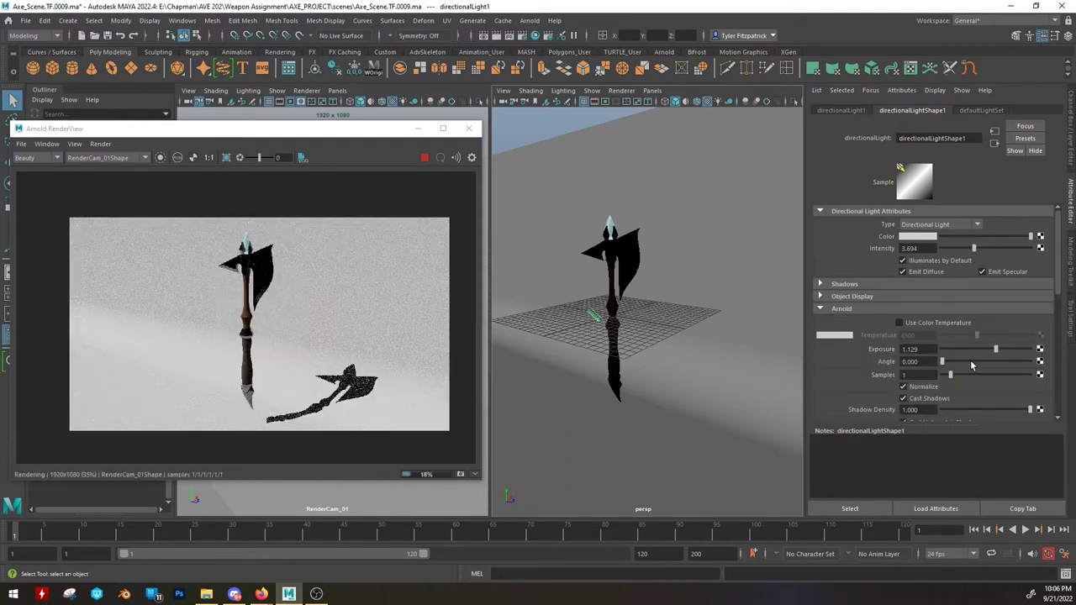
{"action": "left_click_drag", "start_coordinate": [995, 348], "coordinate": [997, 349]}
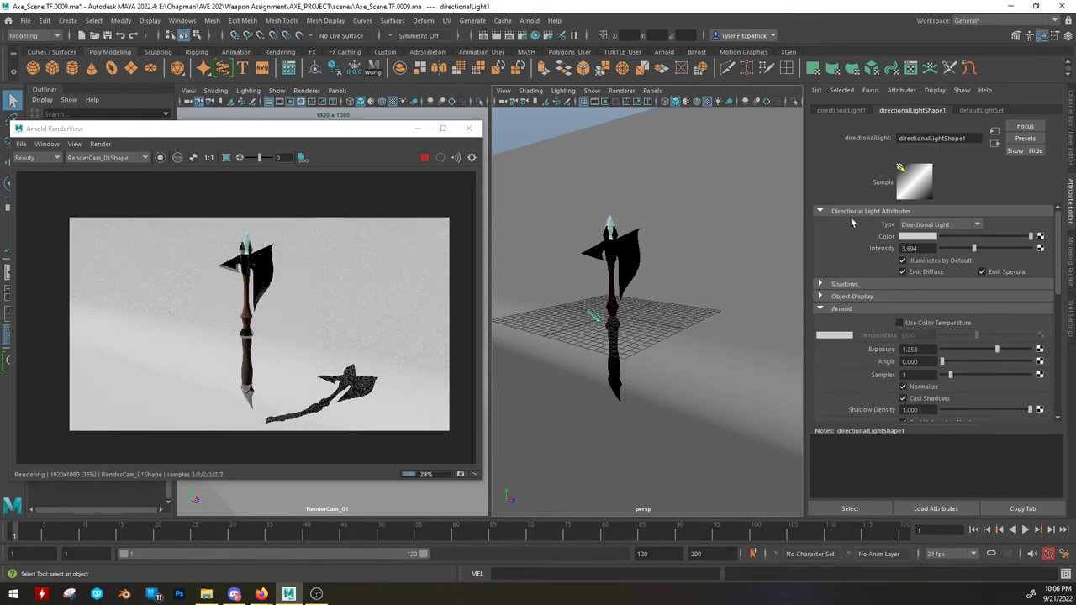
Try saturated hues up to blue as the directional light's color, and undo the color changes.
{"action": "left_click", "coordinate": [918, 239]}
{"action": "left_click", "coordinate": [912, 235]}
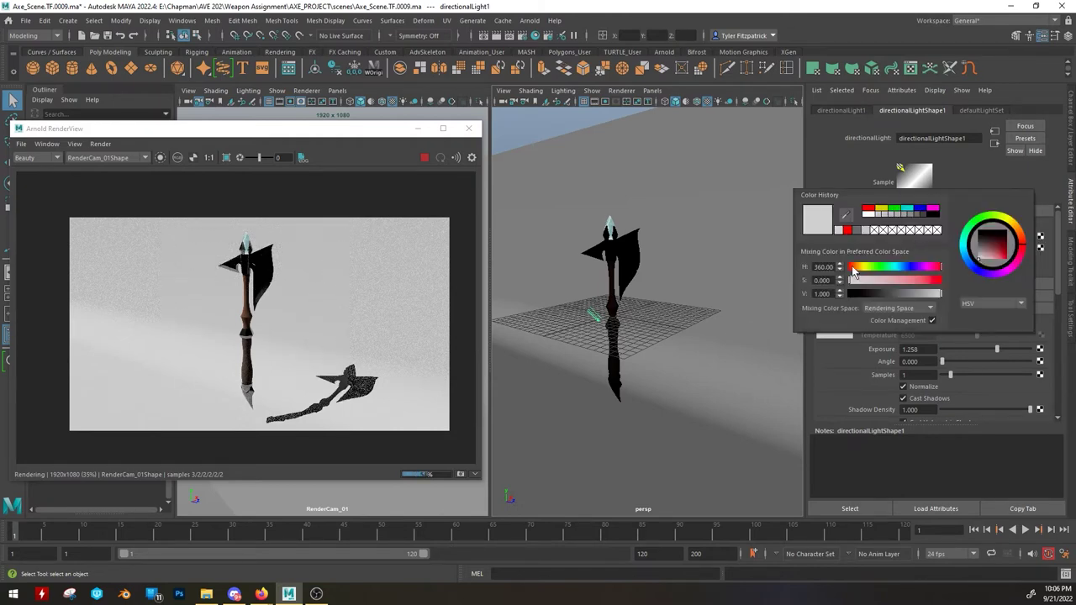
{"action": "left_click", "coordinate": [859, 267]}
{"action": "left_click_drag", "start_coordinate": [903, 285], "coordinate": [950, 278]}
{"action": "left_click", "coordinate": [883, 267]}
{"action": "left_click", "coordinate": [908, 267]}
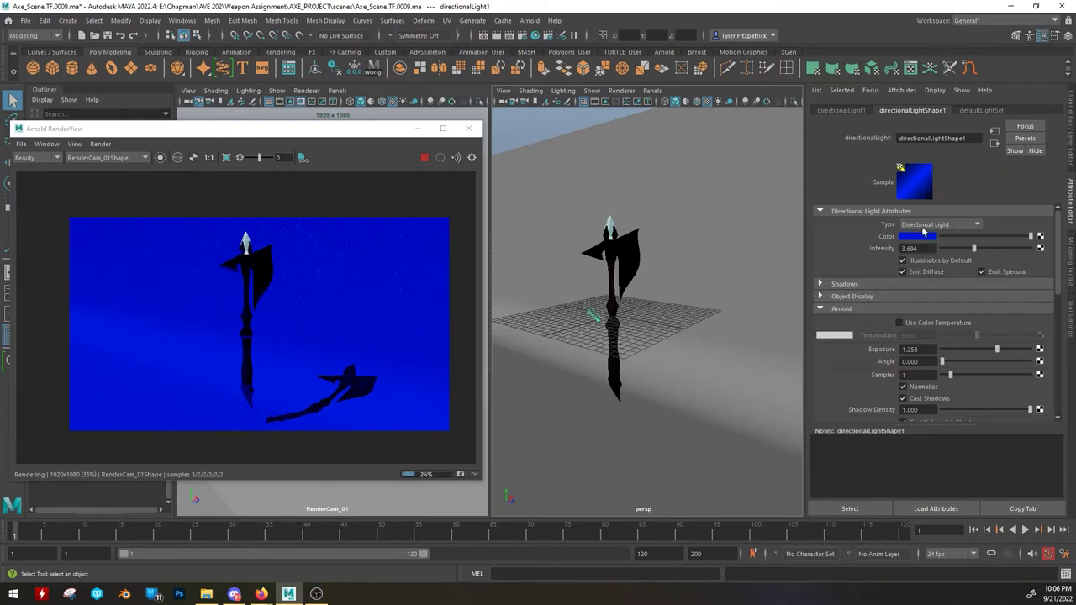
{"action": "key", "text": "ctrl+z"}
{"action": "key", "text": "ctrl+z"}
{"action": "key", "text": "ctrl+z"}
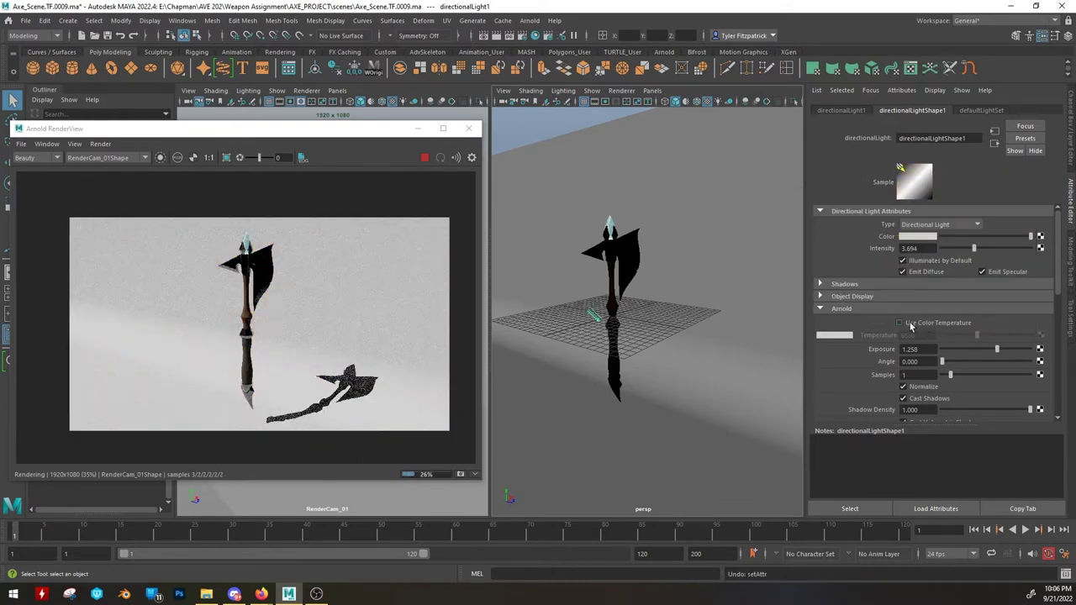
Try color temperature on the directional light with values around 6500, and turn the option off again.
{"action": "left_click", "coordinate": [910, 324]}
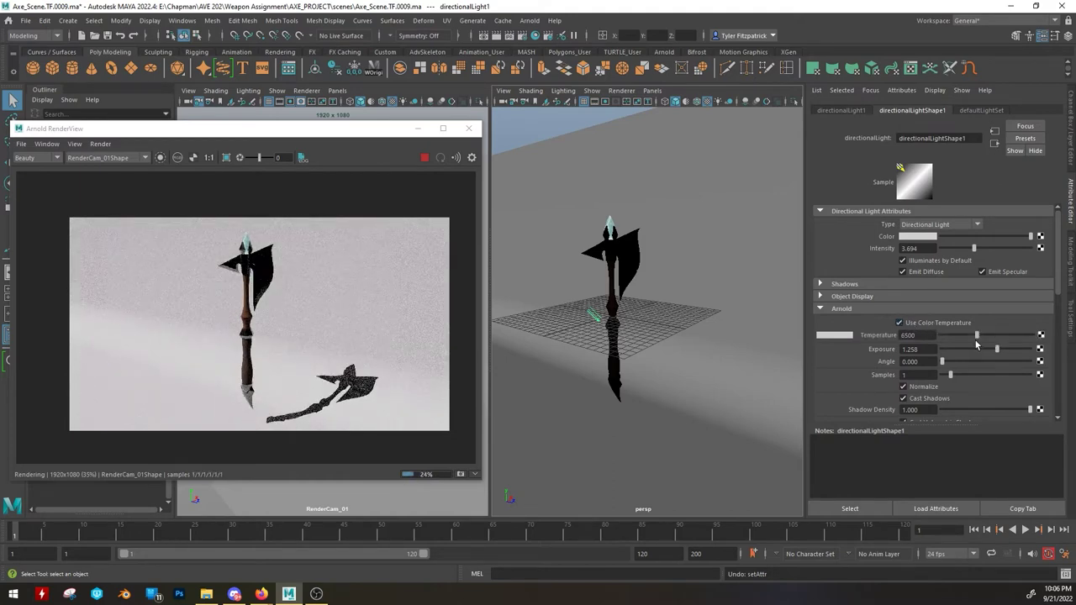
{"action": "mouse_move", "coordinate": [976, 337]}
{"action": "left_mouse_down"}
{"action": "mouse_move", "coordinate": [966, 337]}
{"action": "mouse_move", "coordinate": [995, 334]}
{"action": "mouse_move", "coordinate": [954, 334]}
{"action": "mouse_move", "coordinate": [972, 319]}
{"action": "mouse_move", "coordinate": [993, 324]}
{"action": "mouse_move", "coordinate": [971, 322]}
{"action": "left_mouse_up"}
{"action": "left_click_drag", "start_coordinate": [972, 337], "coordinate": [976, 336]}
{"action": "left_click_drag", "start_coordinate": [975, 336], "coordinate": [981, 337]}
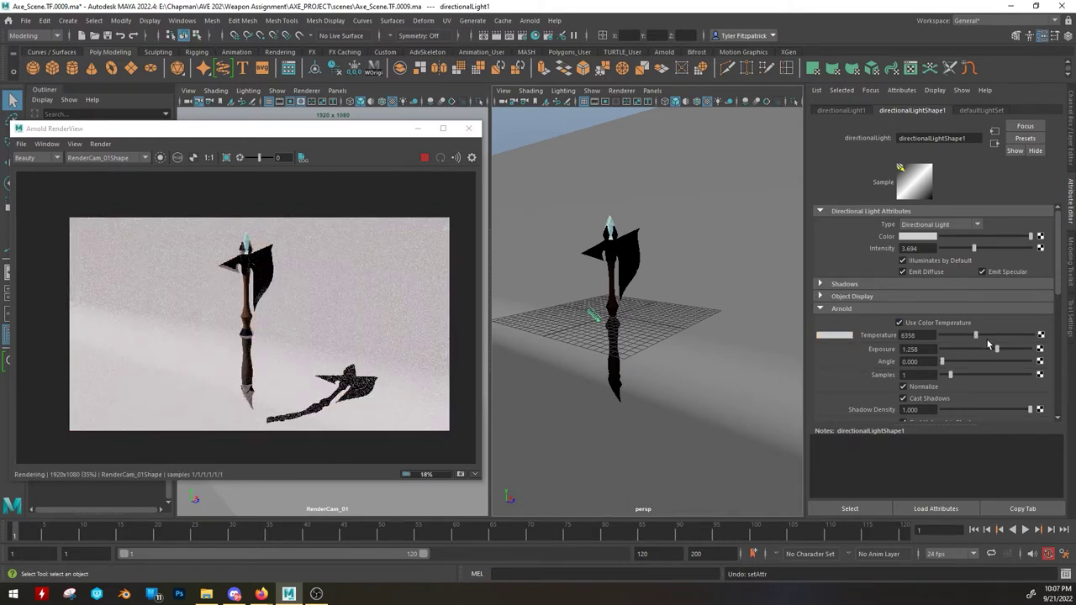
Soften the directional light's shadow with an angle of 3.419 and set the light's samples to 2.
{"action": "scroll", "coordinate": [931, 306], "scroll_direction": "down", "scroll_amount": 2}
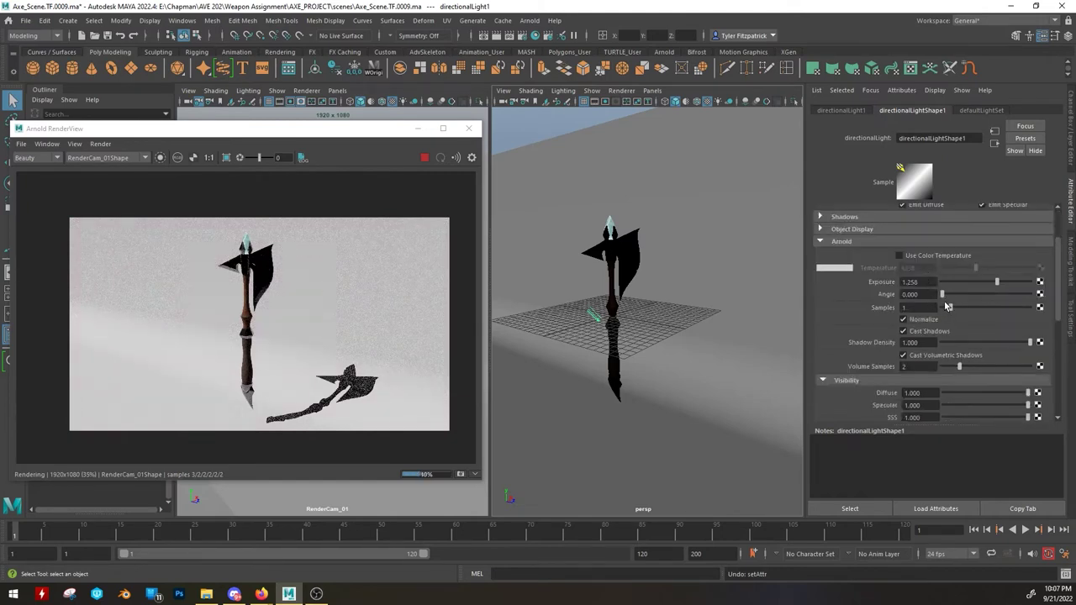
{"action": "left_click_drag", "start_coordinate": [943, 295], "coordinate": [998, 295]}
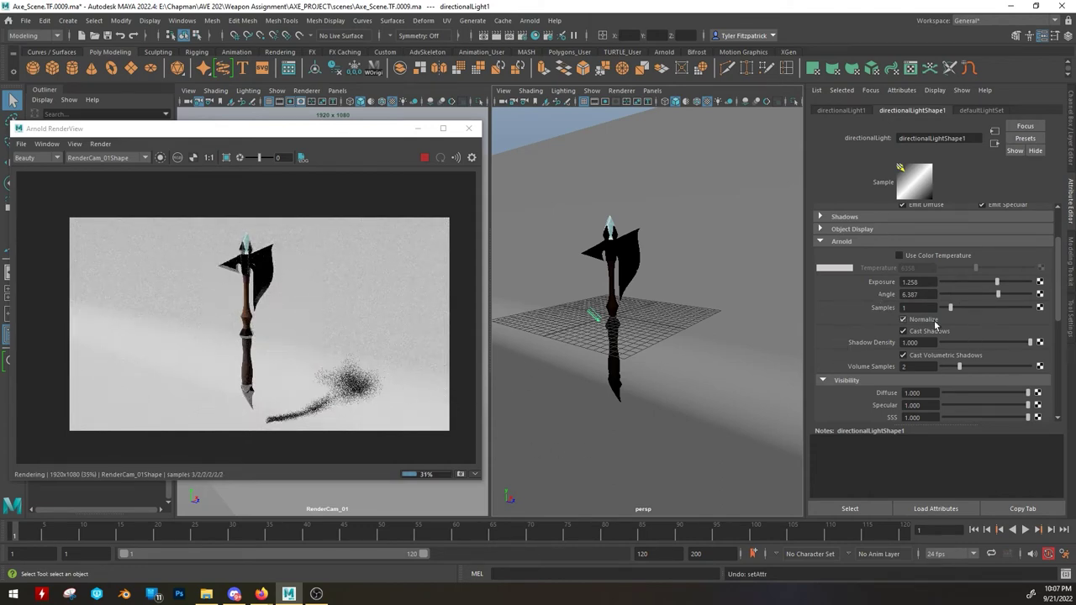
{"action": "left_click_drag", "start_coordinate": [997, 294], "coordinate": [971, 294]}
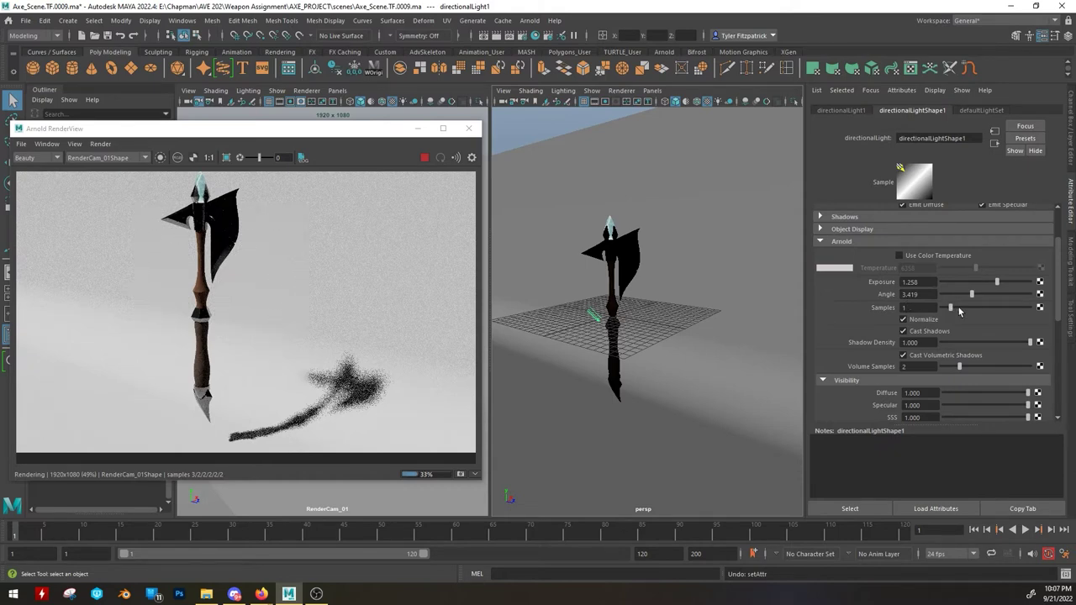
{"action": "left_click", "coordinate": [958, 307]}
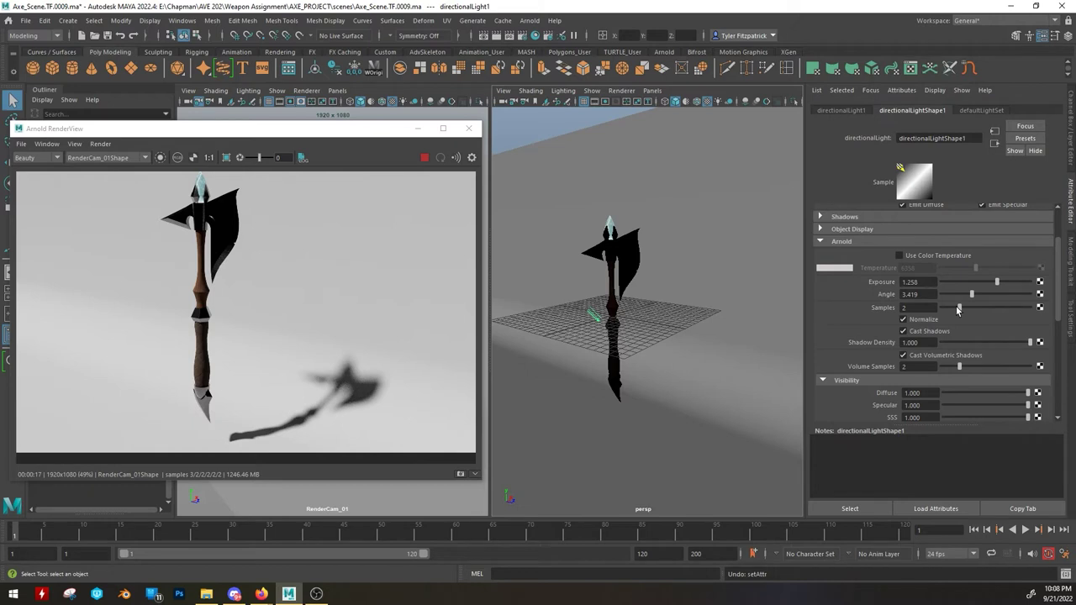
{"action": "left_click", "coordinate": [957, 310]}
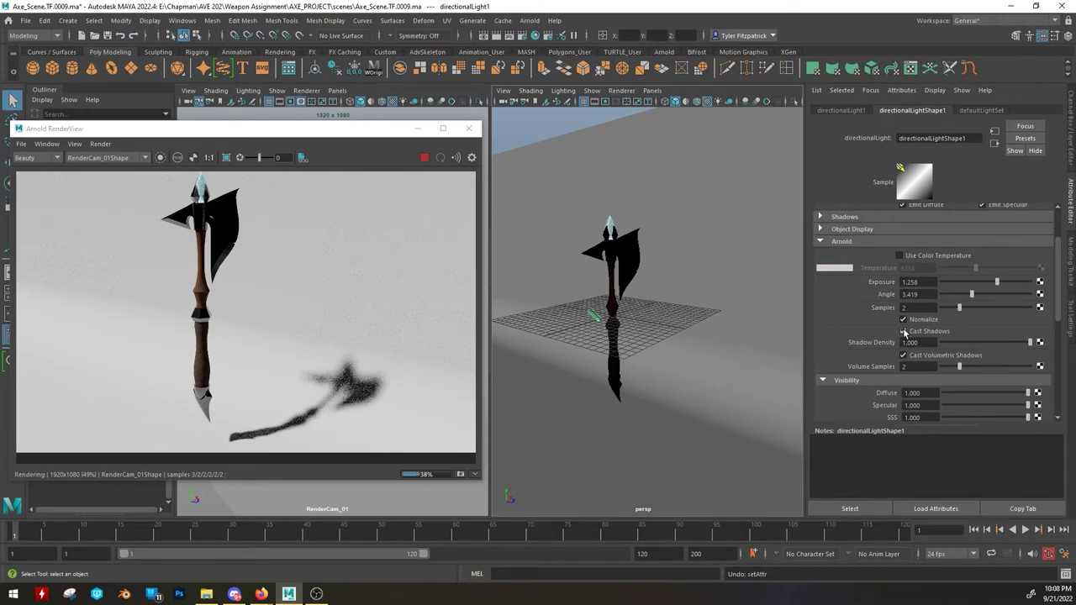
Try the directional light's Cast Shadows option and a shadow density of about 0.445, and restore the original shadow settings.
{"action": "left_click", "coordinate": [904, 331]}
{"action": "left_click", "coordinate": [980, 342]}
{"action": "left_click_drag", "start_coordinate": [979, 342], "coordinate": [976, 342]}
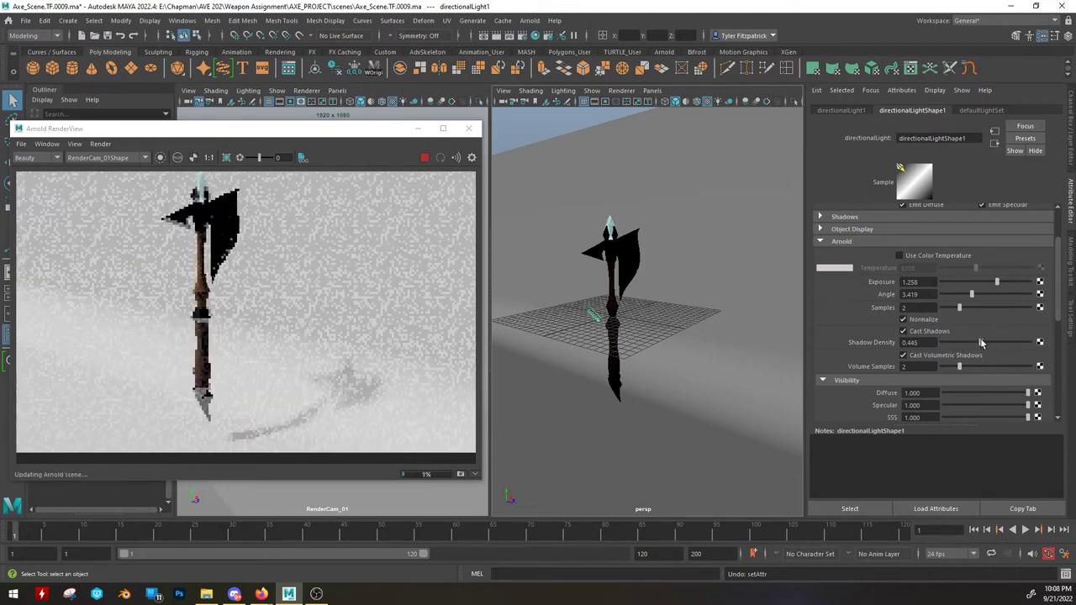
{"action": "key", "text": "ctrl+z"}
{"action": "scroll", "coordinate": [820, 281], "scroll_direction": "up", "scroll_amount": 1}
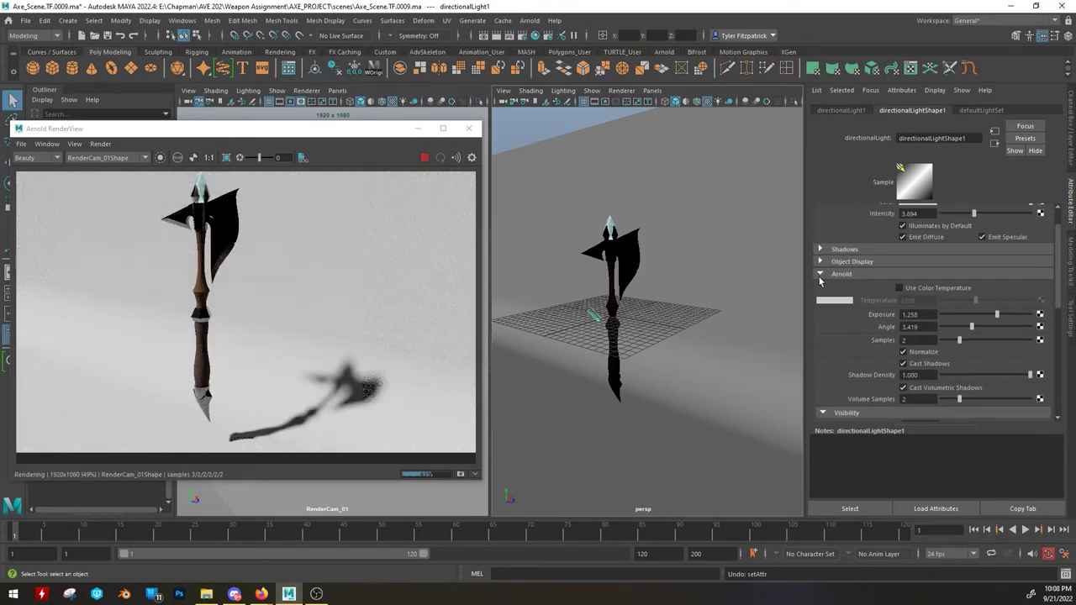
{"action": "left_click", "coordinate": [822, 413]}
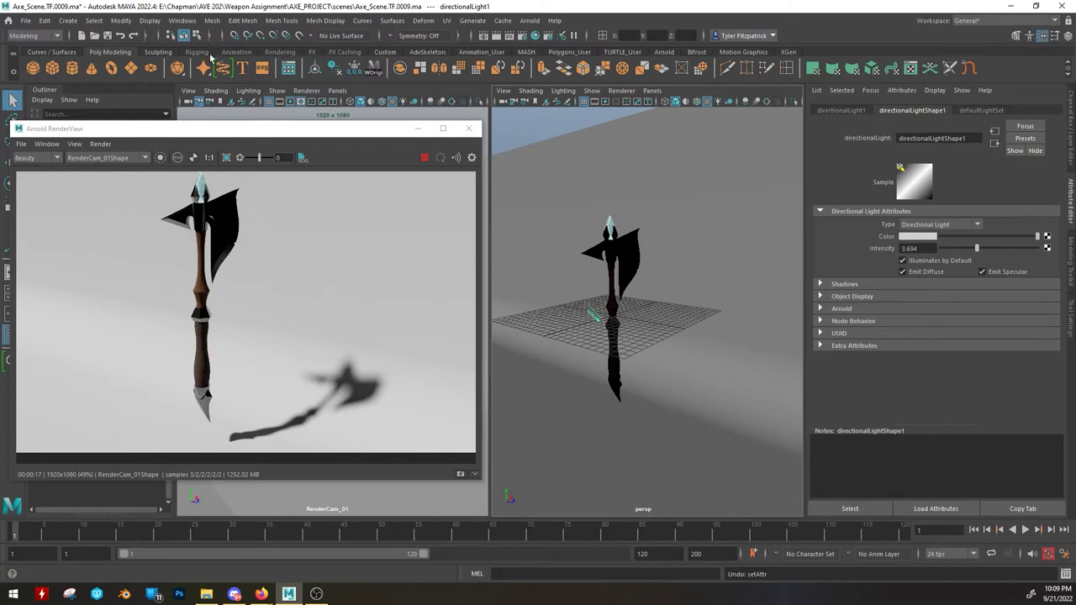
Delete the directional light, create an ambient light and move it about -10.14 along X, beside the axe.
{"action": "left_click", "coordinate": [281, 52]}
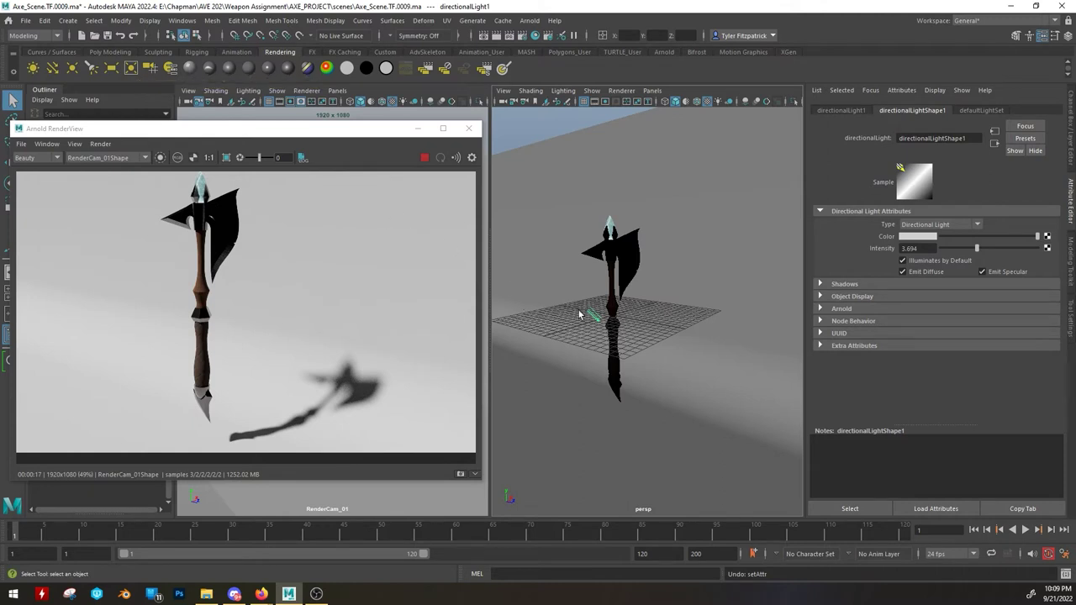
{"action": "key", "text": "Delete"}
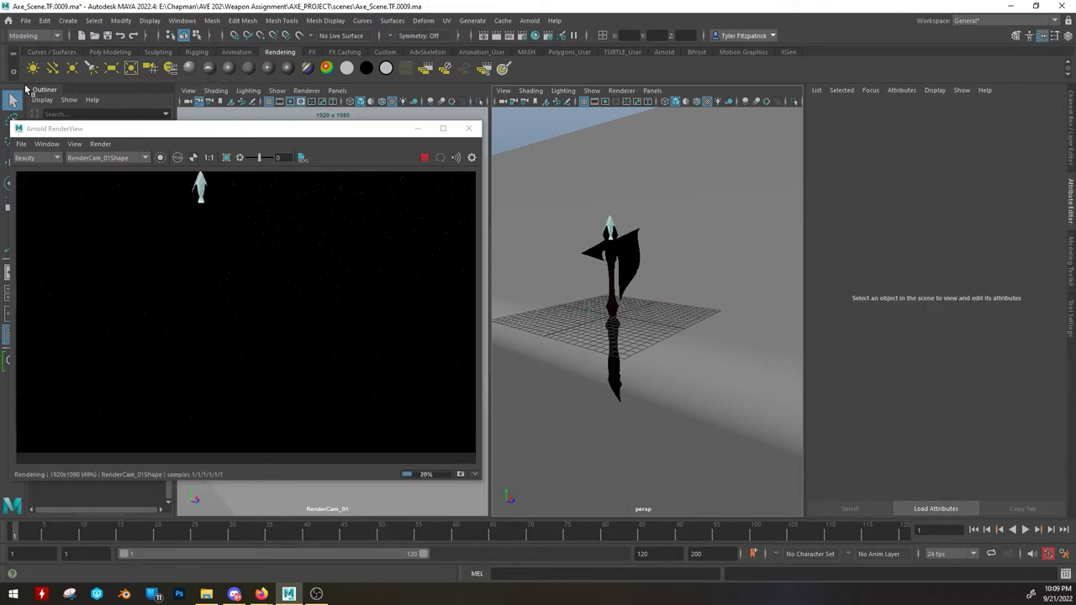
{"action": "left_click", "coordinate": [34, 68]}
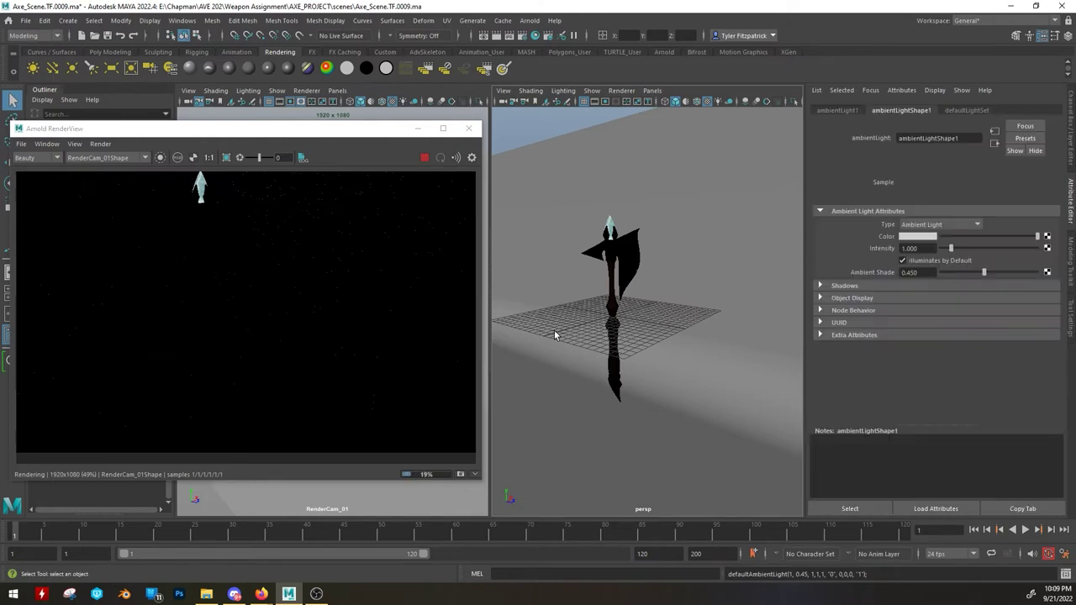
{"action": "key", "text": "w"}
{"action": "left_click_drag", "start_coordinate": [614, 324], "coordinate": [556, 332]}
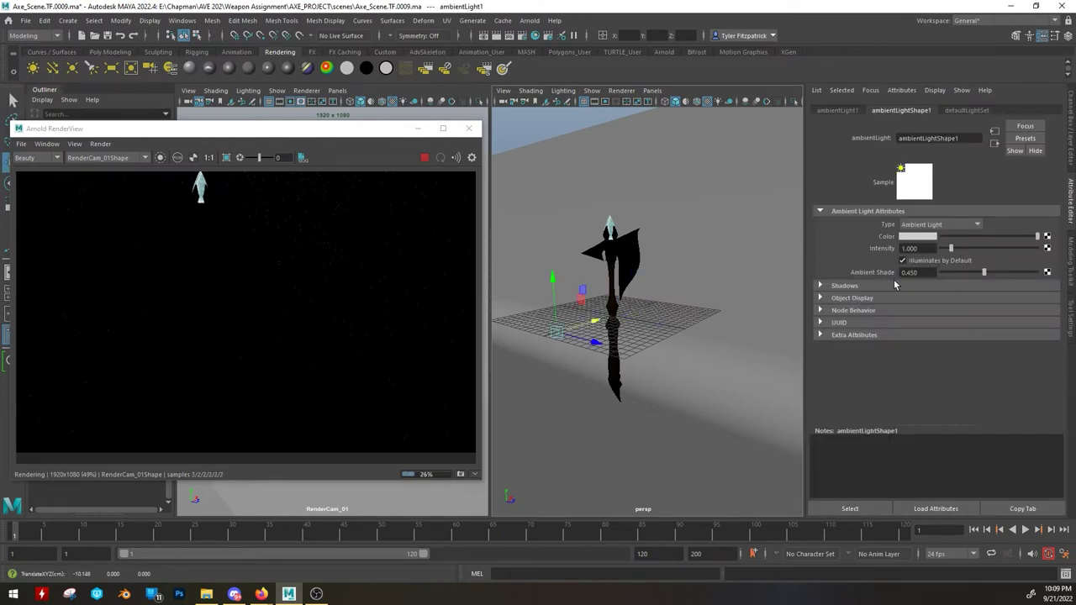
Try an intensity of 10000 on the ambient light, and undo back to a scene without that light.
{"action": "left_click_drag", "start_coordinate": [976, 247], "coordinate": [1040, 246]}
{"action": "left_click", "coordinate": [925, 249]}
{"action": "type", "text": "10000"}
{"action": "key", "text": "Return"}
{"action": "key", "text": "ctrl+z"}
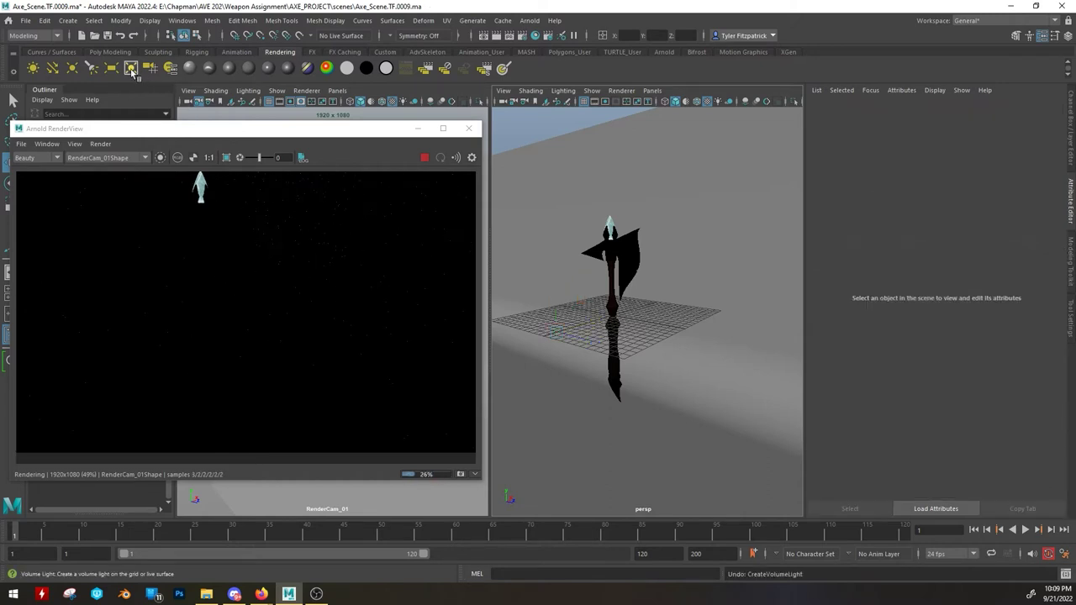
Try a volume light moved about -7.59 along X beside the axe, and delete it.
{"action": "left_click", "coordinate": [131, 69]}
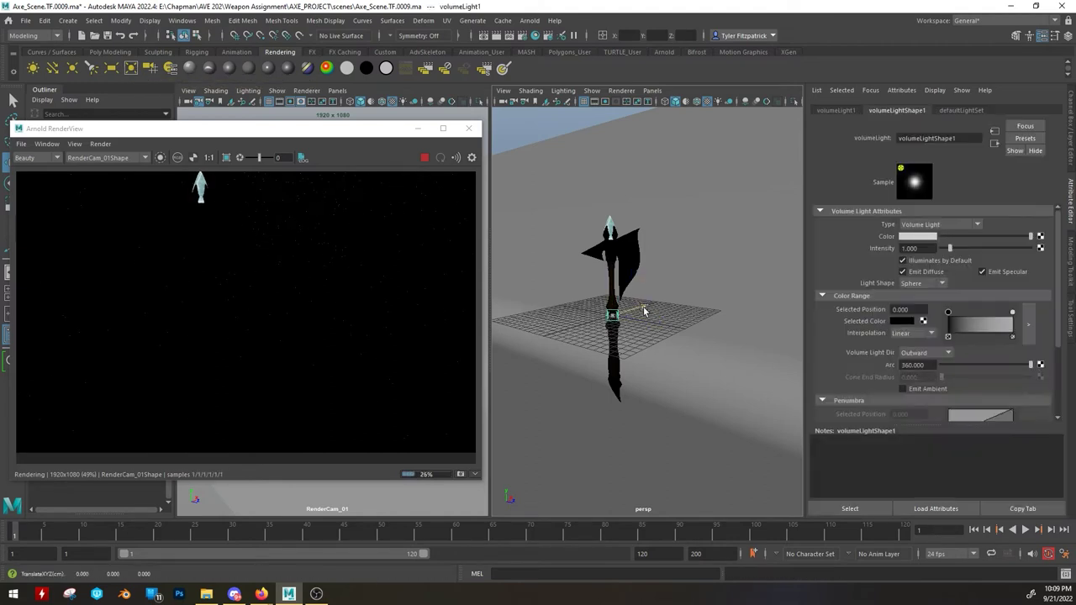
{"action": "left_click_drag", "start_coordinate": [641, 313], "coordinate": [601, 317]}
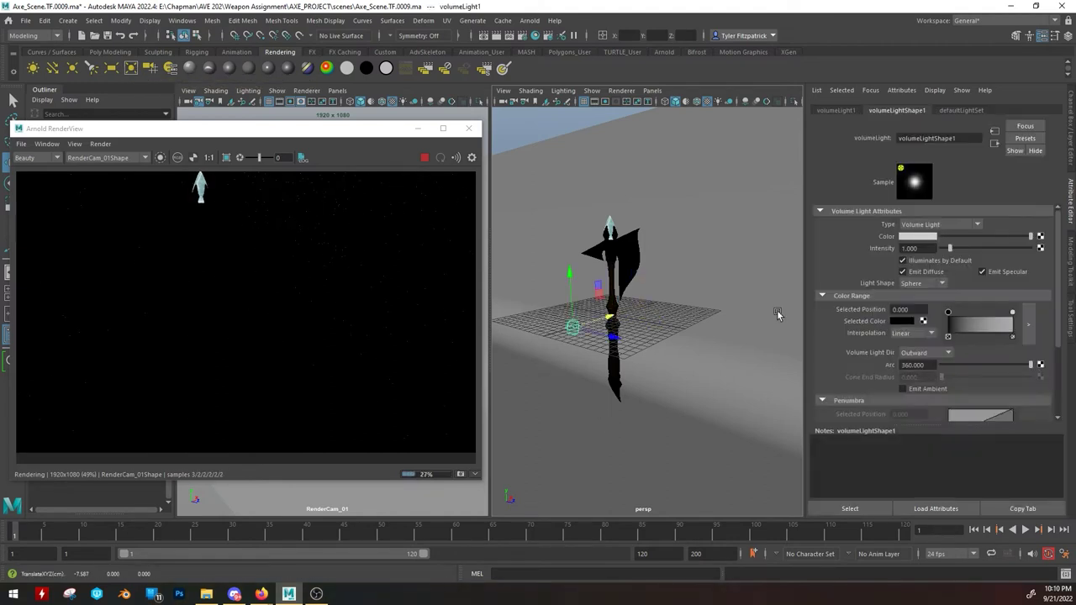
{"action": "key", "text": "Delete"}
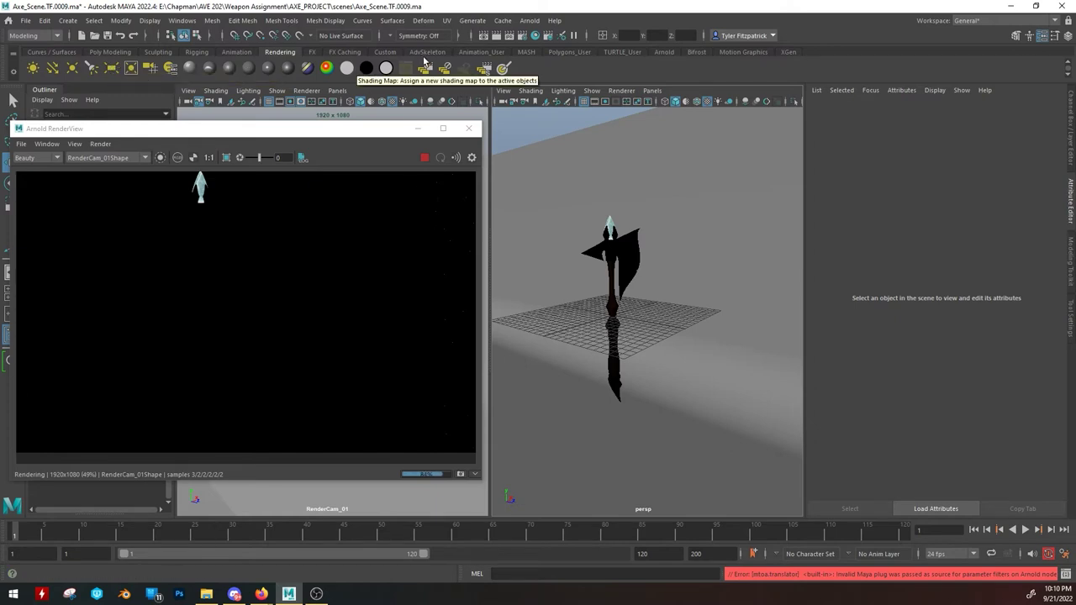
Review the standard Maya light types and the Arnold light types available for the scene.
{"action": "left_click", "coordinate": [664, 52]}
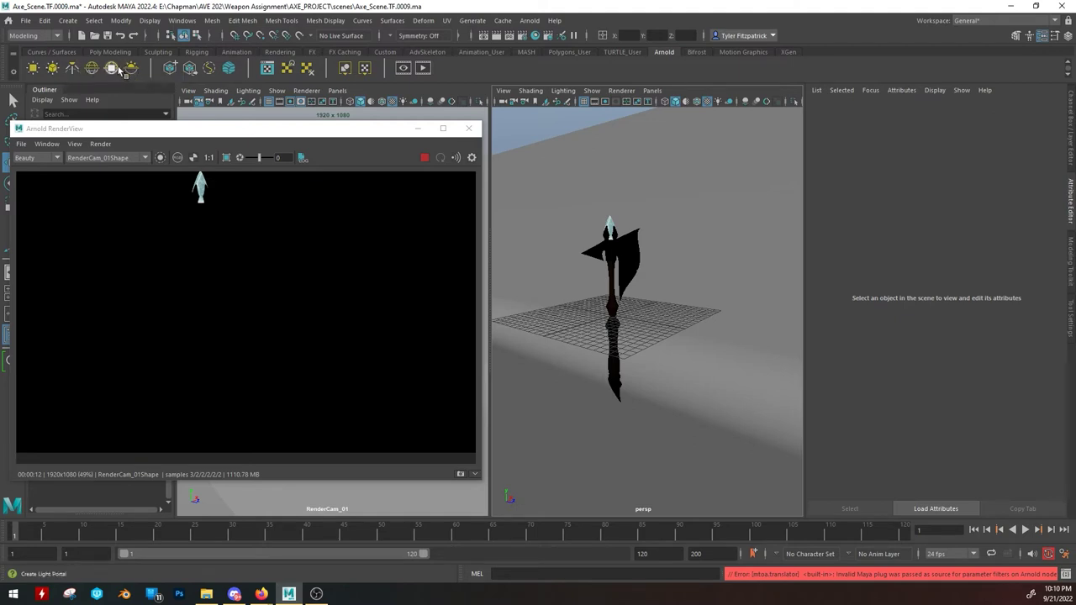
{"action": "left_click", "coordinate": [72, 22]}
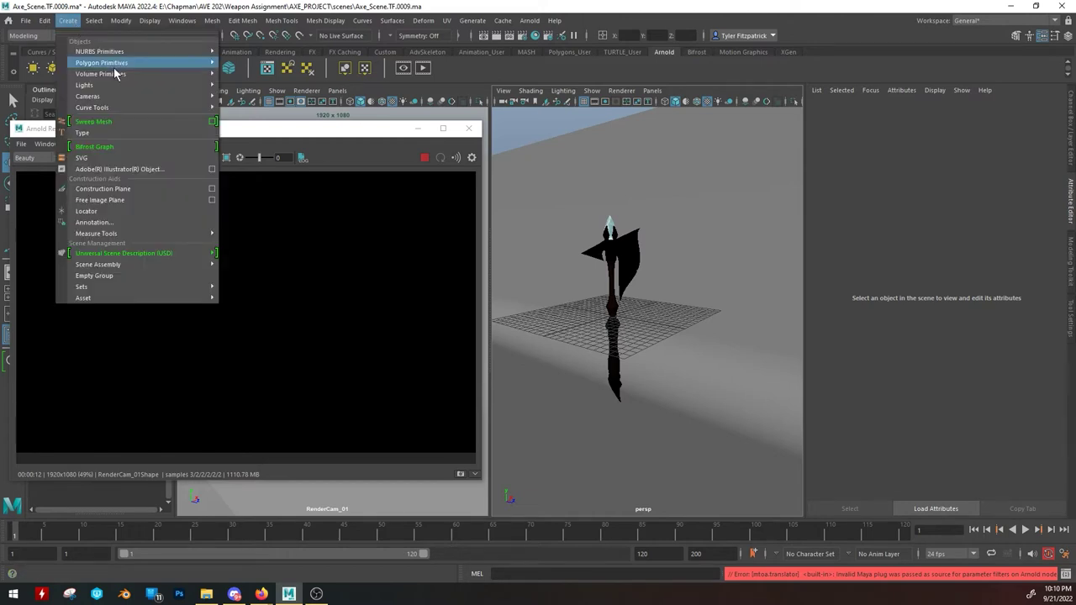
{"action": "mouse_move", "coordinate": [116, 85]}
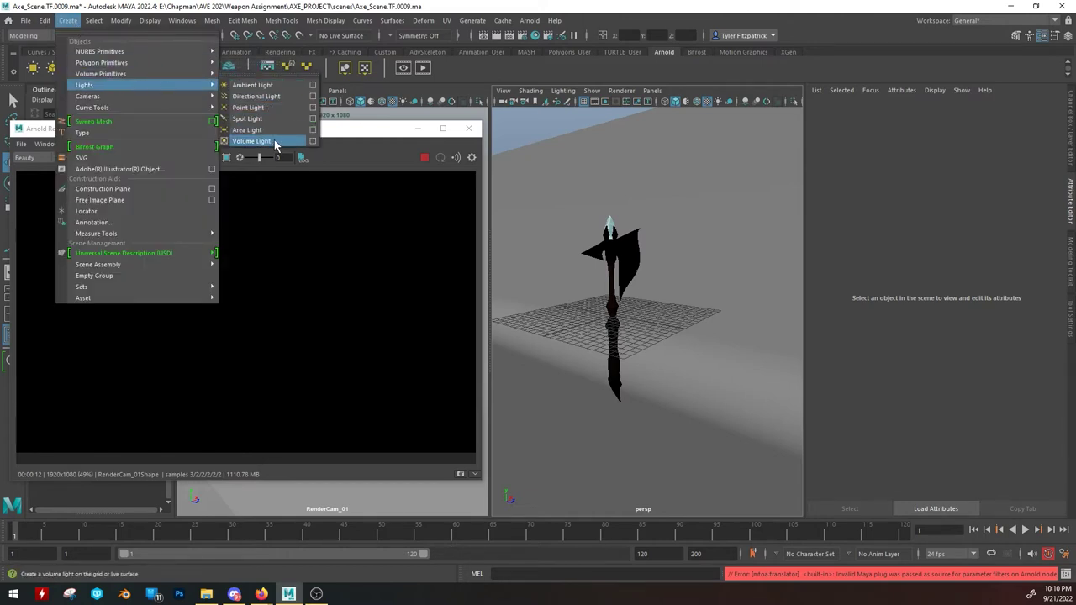
{"action": "left_click", "coordinate": [526, 23]}
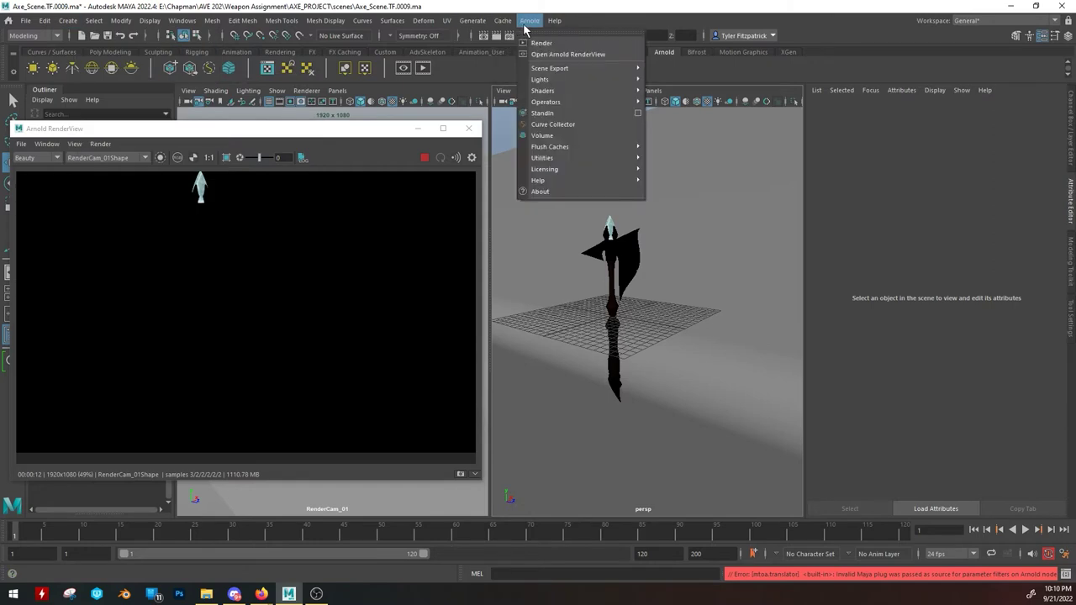
{"action": "mouse_move", "coordinate": [542, 80]}
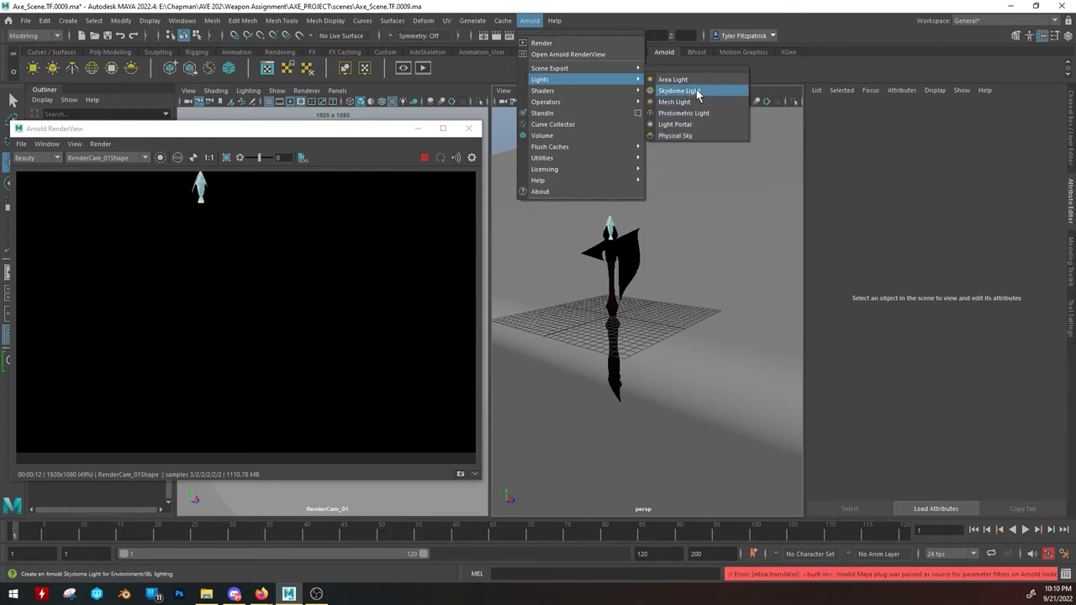
{"action": "left_click", "coordinate": [524, 22]}
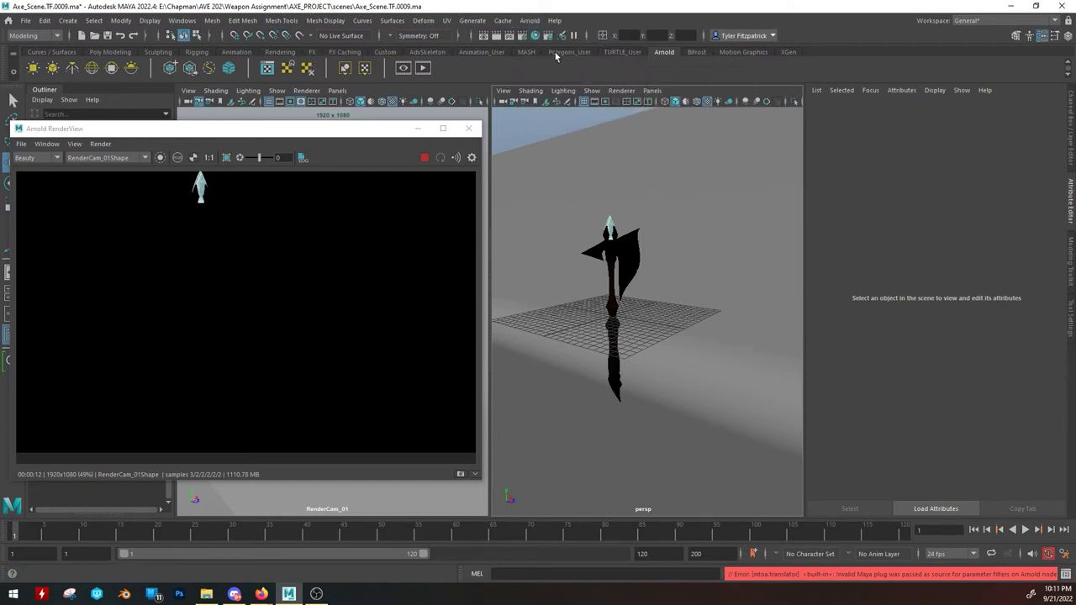
{"action": "left_click", "coordinate": [279, 52]}
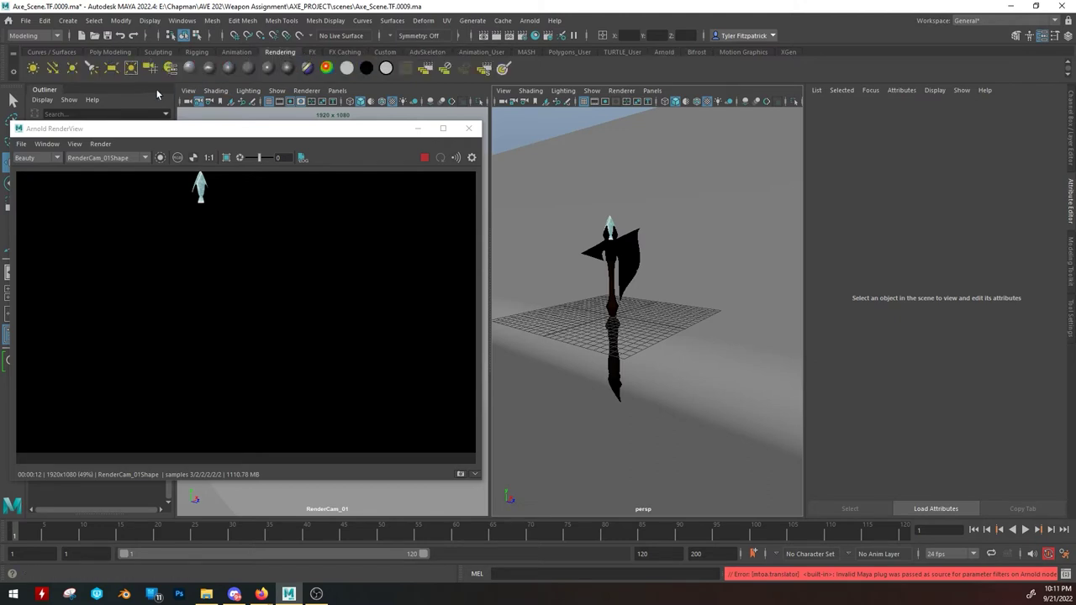
Create a point light, move it about -4.16 along X beside the axe, try an intensity of 10 and undo that intensity.
{"action": "left_click", "coordinate": [72, 69]}
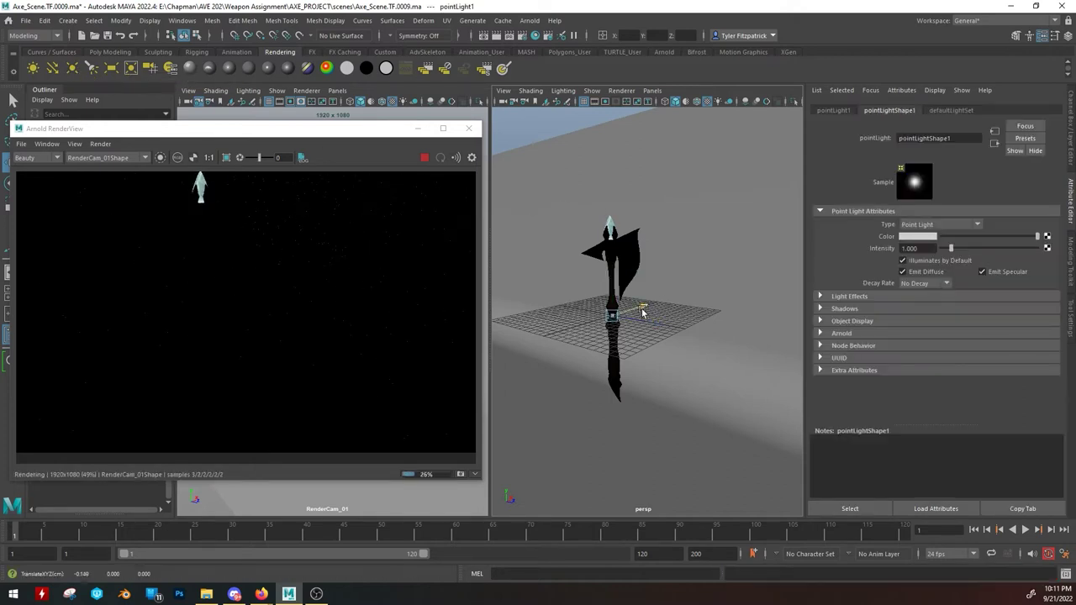
{"action": "left_click_drag", "start_coordinate": [639, 310], "coordinate": [626, 314]}
{"action": "left_click_drag", "start_coordinate": [951, 248], "coordinate": [1042, 251]}
{"action": "left_click", "coordinate": [820, 334]}
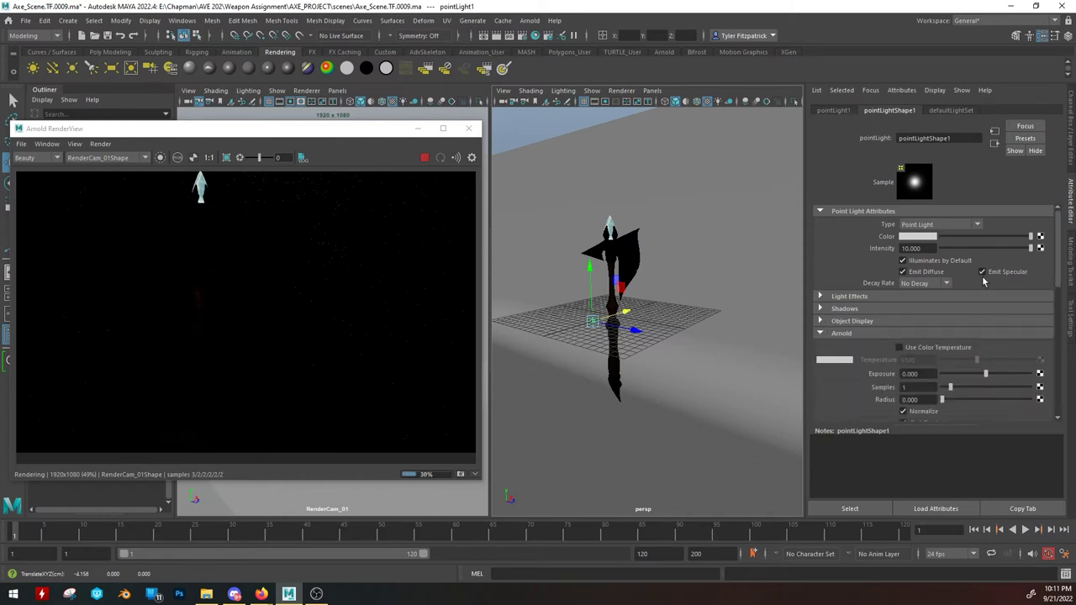
{"action": "key", "text": "ctrl+z"}
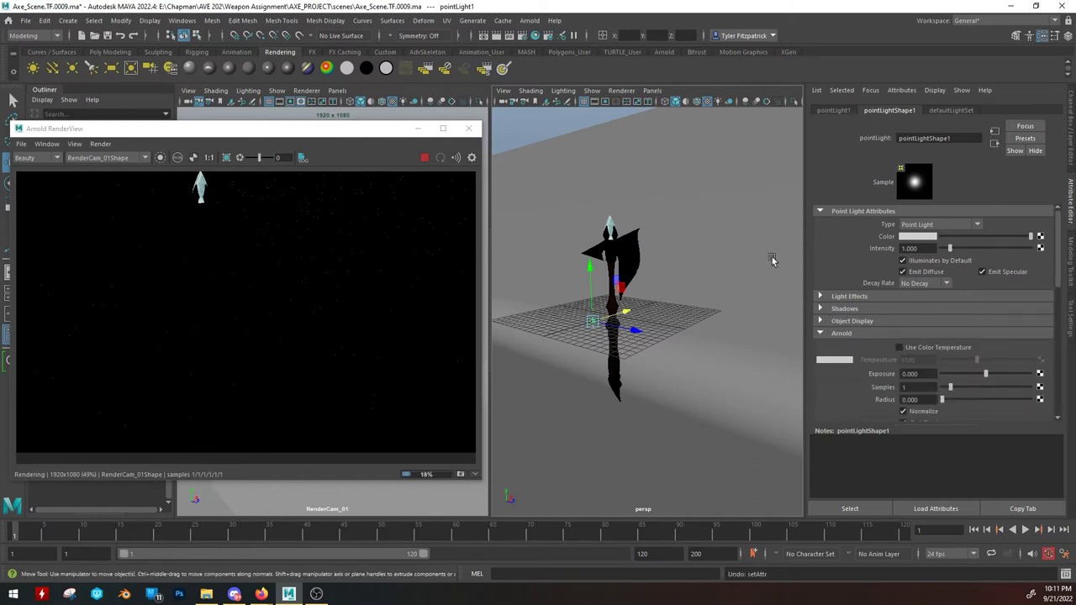
Raise the point light to the axe head's height and set its intensity to about 7.261 and exposure to about 3.387.
{"action": "left_click_drag", "start_coordinate": [594, 274], "coordinate": [574, 252]}
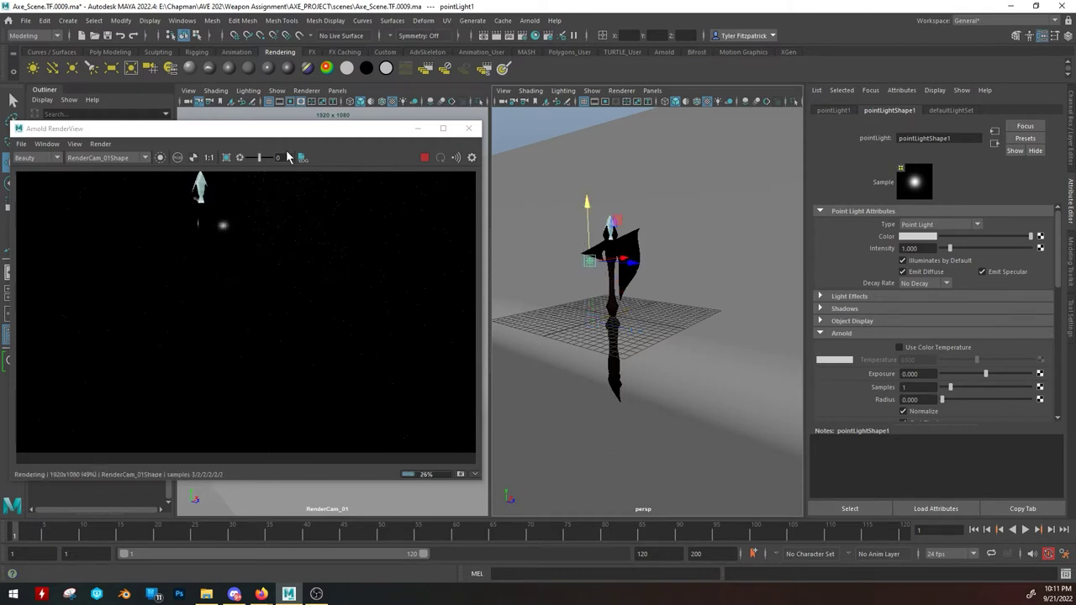
{"action": "left_click", "coordinate": [1004, 248]}
{"action": "left_click_drag", "start_coordinate": [1006, 373], "coordinate": [1015, 373]}
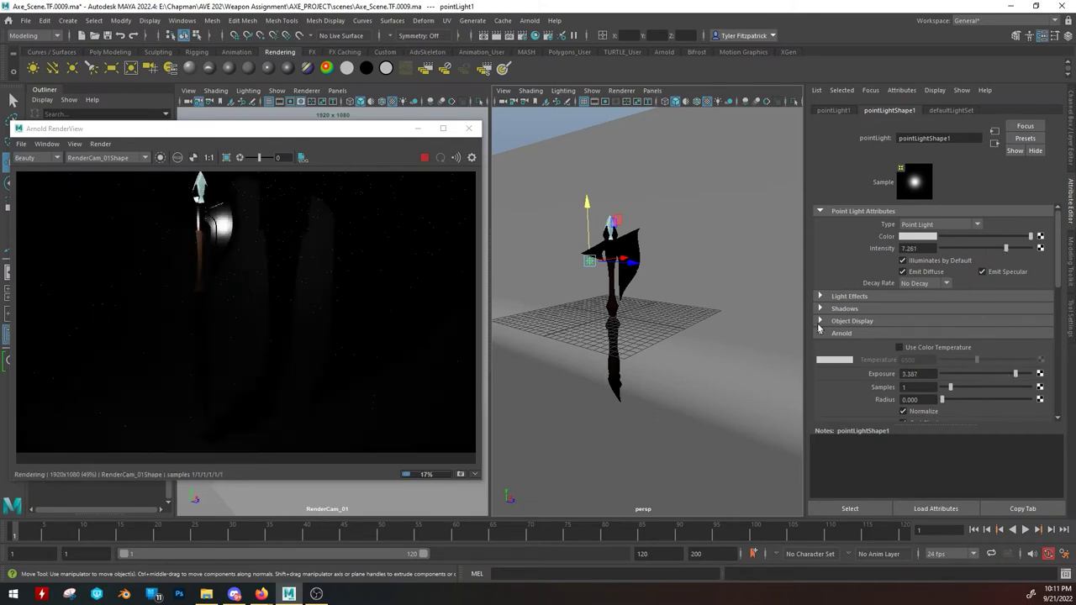
Select RenderCam_01 and set its Arnold exposure to 5.
{"action": "left_click_drag", "start_coordinate": [319, 130], "coordinate": [321, 244]}
{"action": "left_click", "coordinate": [106, 216]}
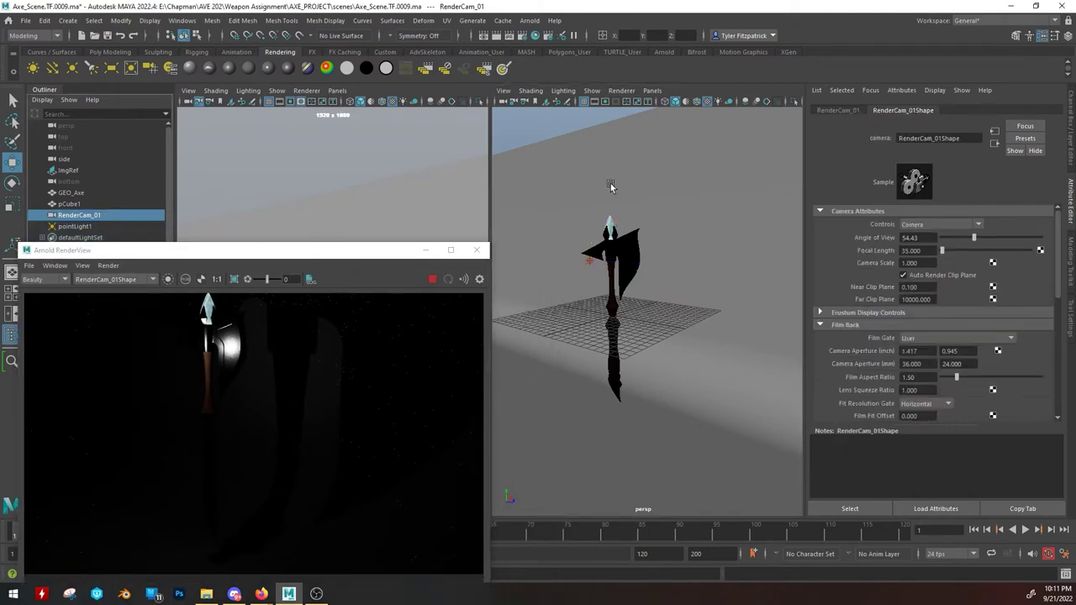
{"action": "left_click", "coordinate": [819, 325]}
{"action": "scroll", "coordinate": [820, 328], "scroll_direction": "down", "scroll_amount": 2}
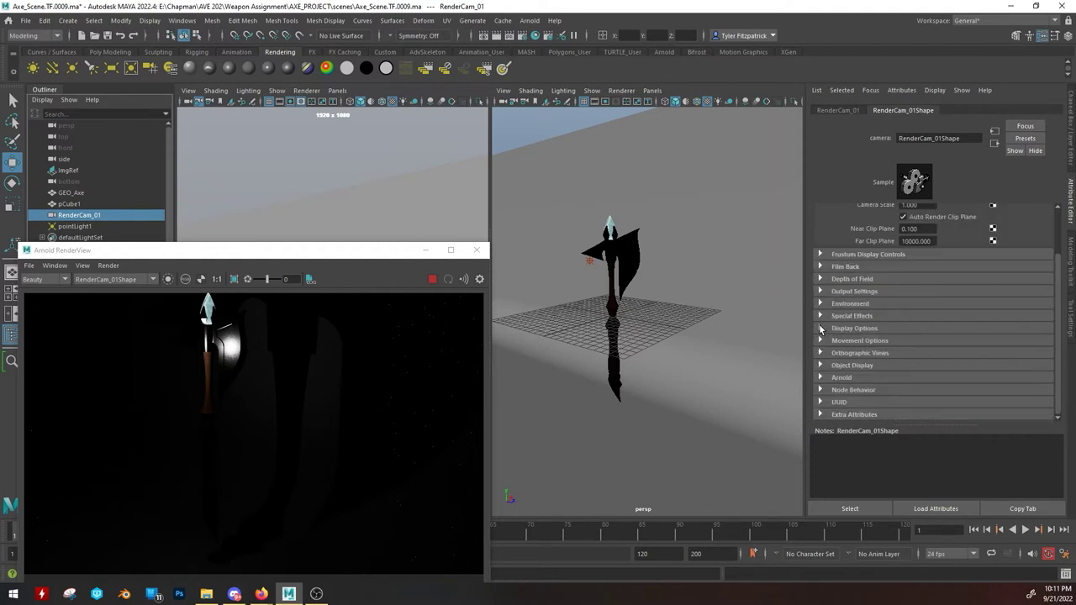
{"action": "left_click", "coordinate": [820, 377]}
{"action": "left_click", "coordinate": [857, 345]}
{"action": "left_click", "coordinate": [820, 377]}
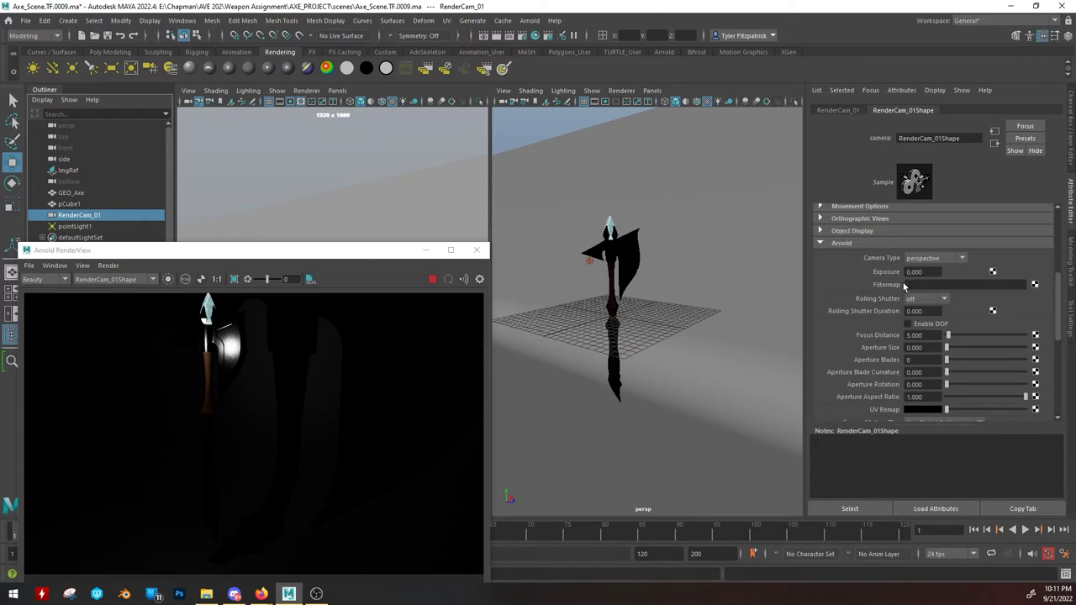
{"action": "left_click", "coordinate": [913, 271]}
{"action": "type", "text": "5"}
{"action": "key", "text": "Return"}
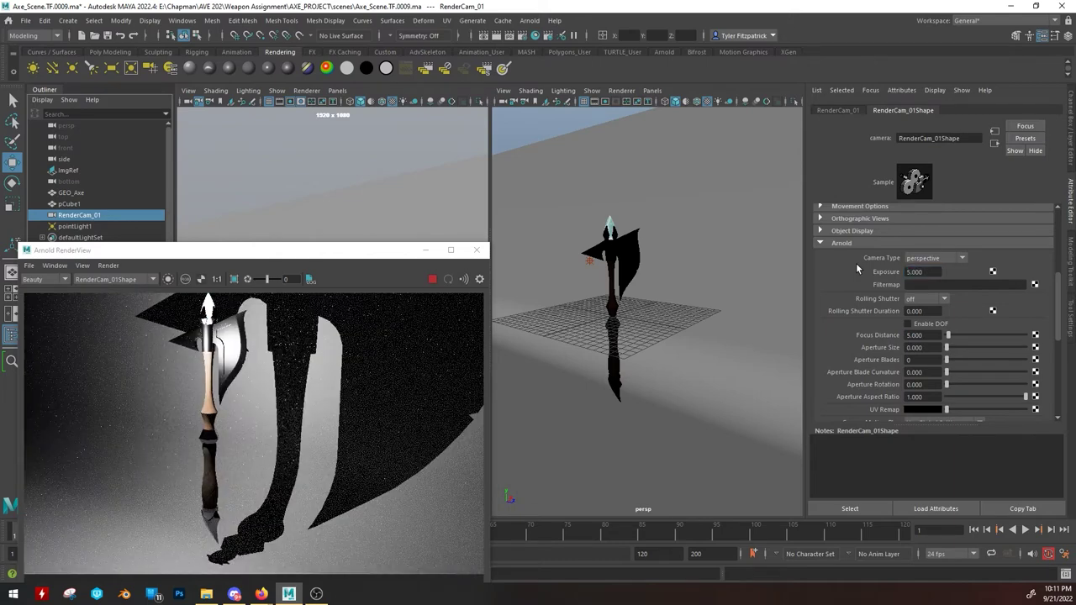
Lower the point light to about 2.94 in Y and shift it in depth to about -2.28 in Z, farther out from the axe.
{"action": "left_click_drag", "start_coordinate": [269, 259], "coordinate": [263, 115]}
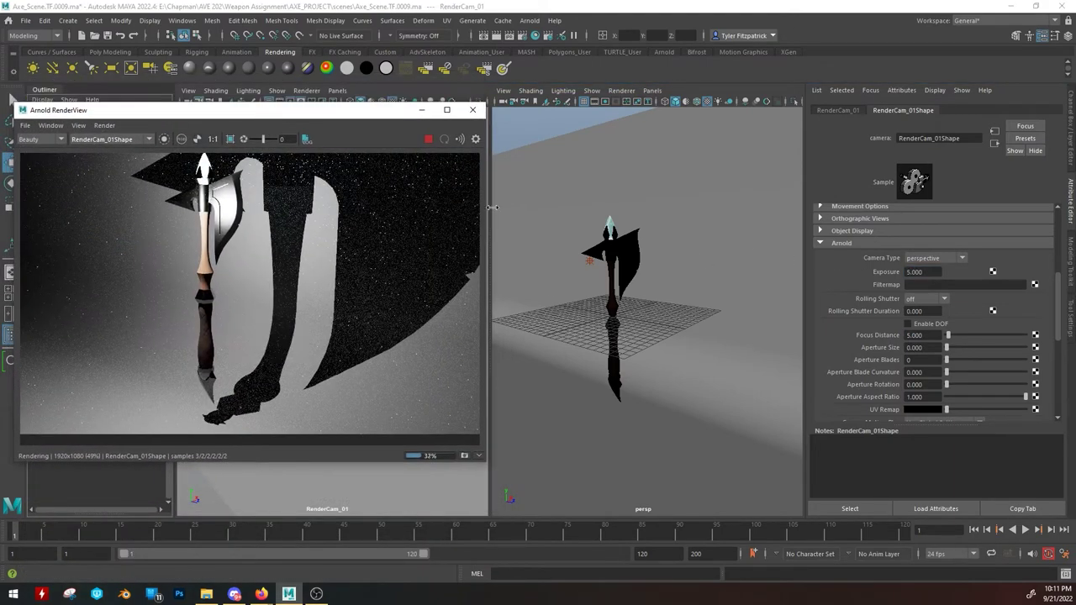
{"action": "left_click", "coordinate": [588, 262]}
{"action": "left_click", "coordinate": [586, 205]}
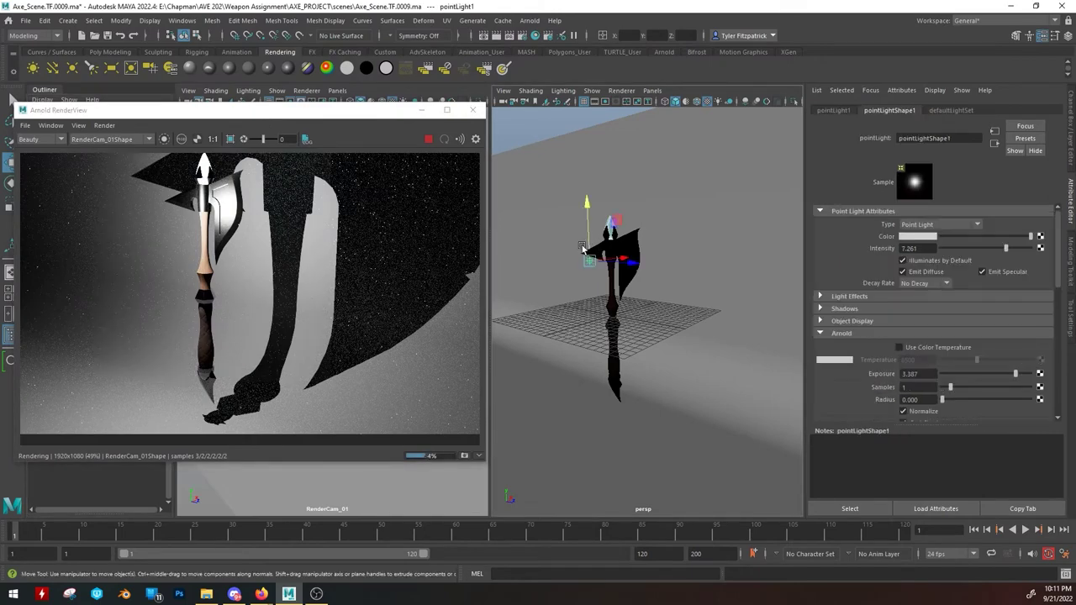
{"action": "left_click_drag", "start_coordinate": [586, 205], "coordinate": [589, 233]}
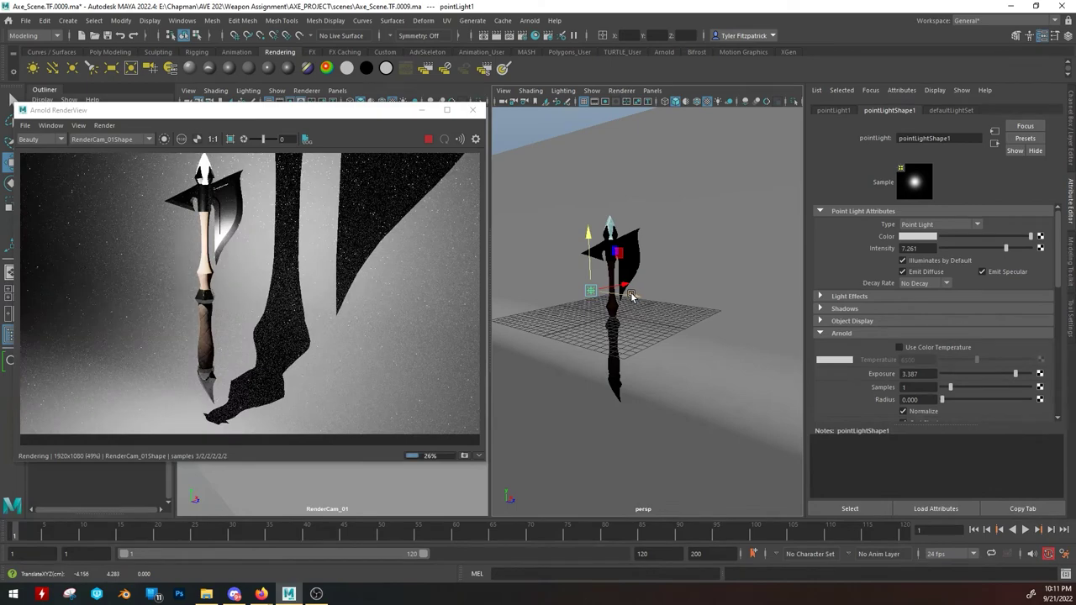
{"action": "left_click_drag", "start_coordinate": [632, 296], "coordinate": [506, 257]}
{"action": "scroll", "coordinate": [316, 303], "scroll_direction": "down", "scroll_amount": 3}
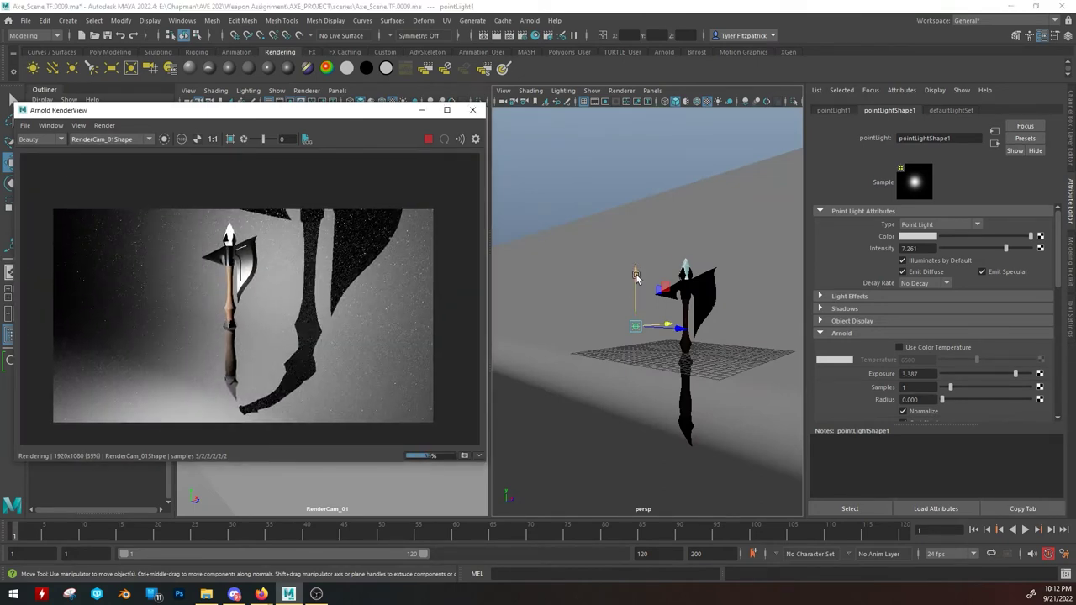
{"action": "left_click_drag", "start_coordinate": [636, 279], "coordinate": [636, 288]}
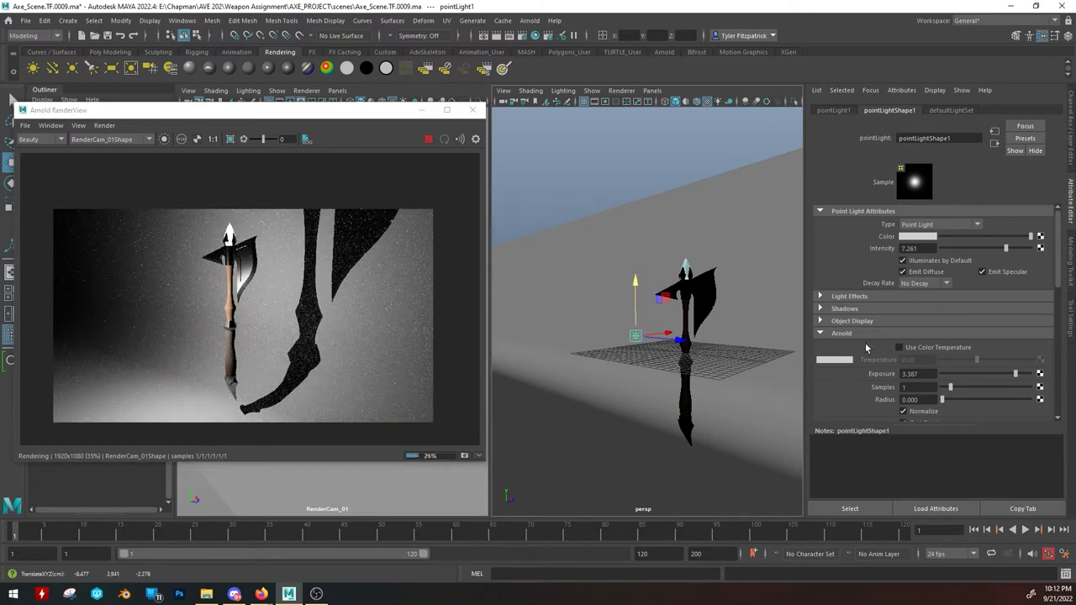
Set the point light's Arnold radius to about 1.613, and test the light nearer to and farther from the axe along X.
{"action": "scroll", "coordinate": [867, 347], "scroll_direction": "down", "scroll_amount": 3}
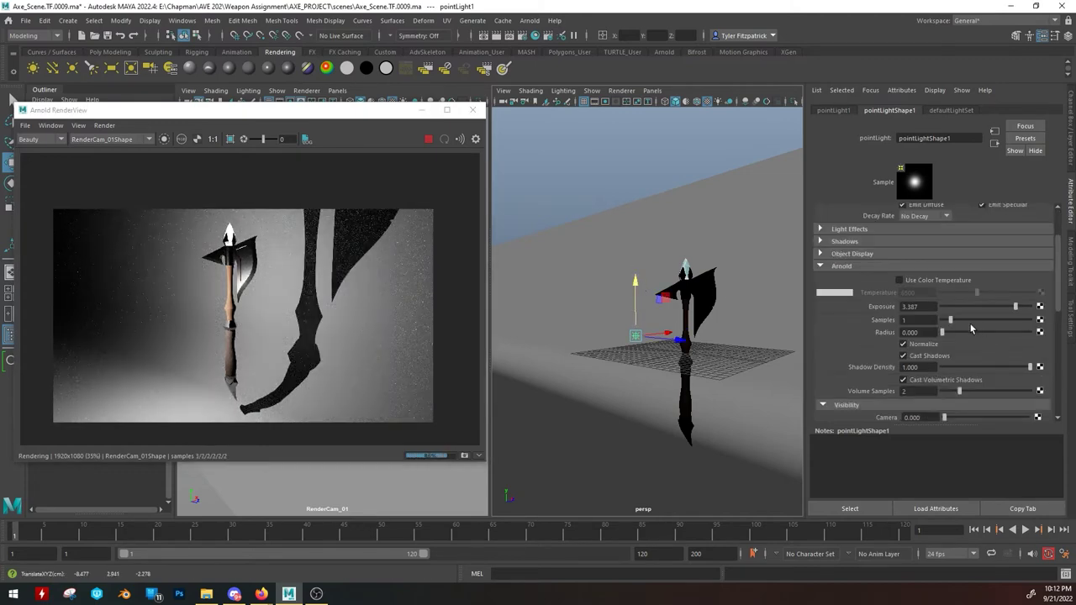
{"action": "scroll", "coordinate": [967, 330], "scroll_direction": "up", "scroll_amount": 3}
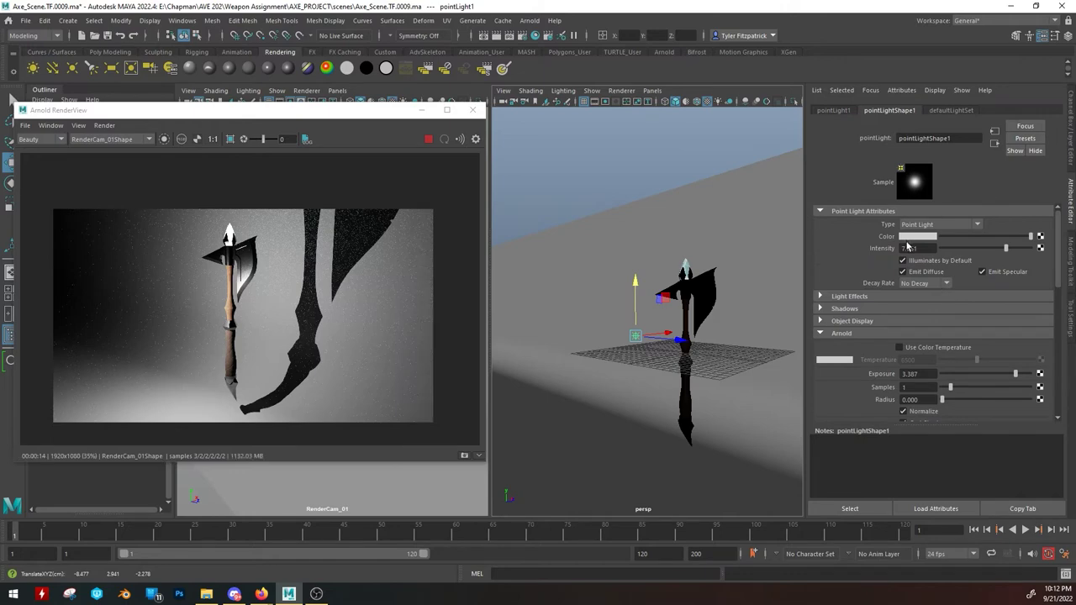
{"action": "scroll", "coordinate": [917, 280], "scroll_direction": "down", "scroll_amount": 6}
{"action": "scroll", "coordinate": [911, 283], "scroll_direction": "up", "scroll_amount": 3}
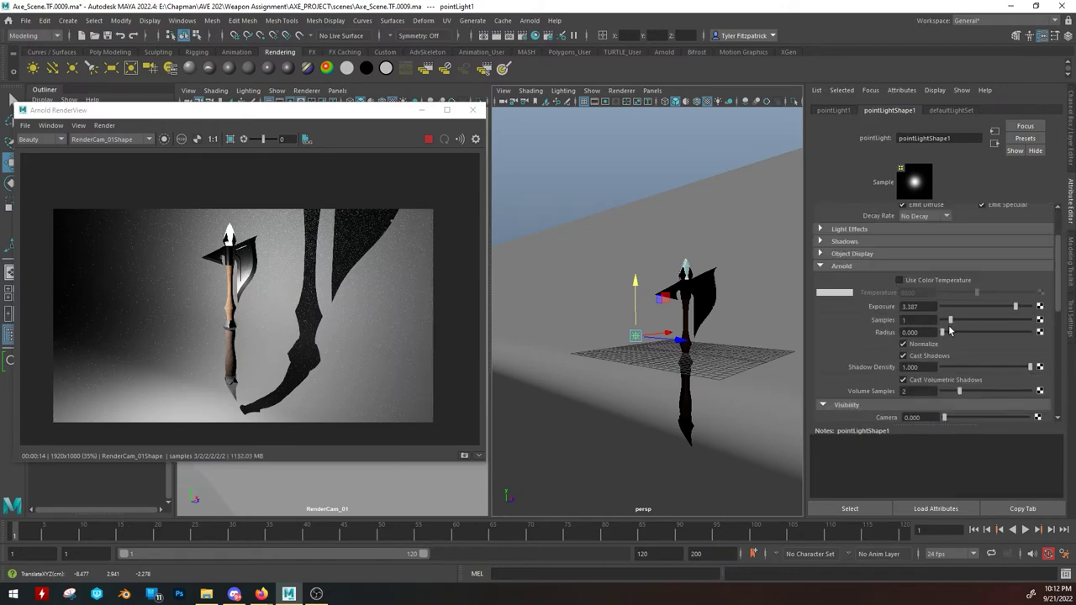
{"action": "left_click_drag", "start_coordinate": [647, 361], "coordinate": [677, 324], "text": "alt"}
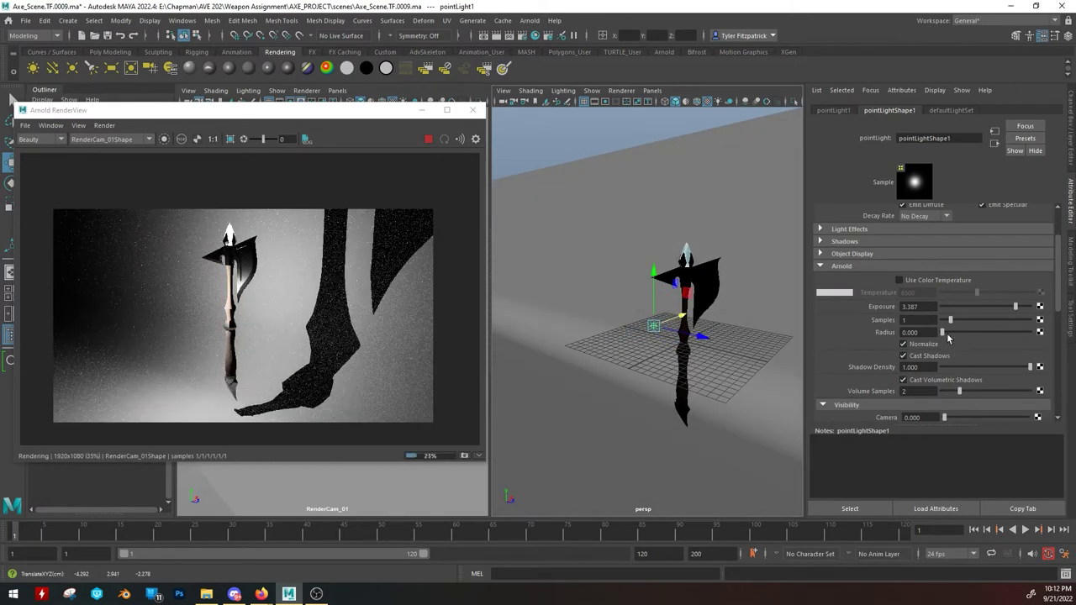
{"action": "left_click_drag", "start_coordinate": [943, 332], "coordinate": [955, 333]}
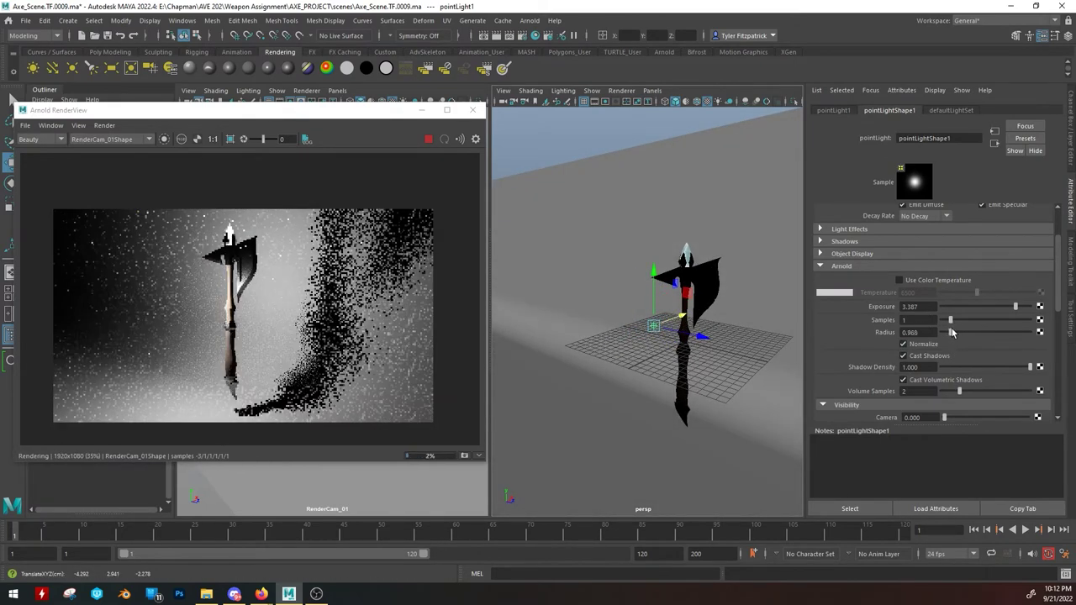
{"action": "left_click_drag", "start_coordinate": [675, 324], "coordinate": [518, 345]}
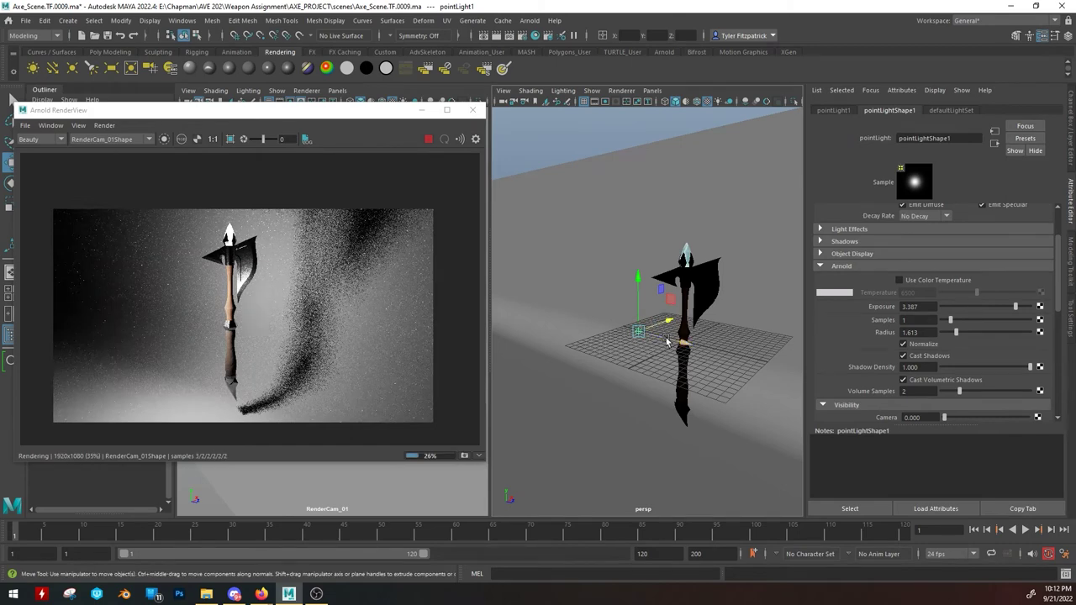
Replace the point light with a spot light beside the axe, rotated toward it by about -38, -96 and 36 degrees.
{"action": "left_click_drag", "start_coordinate": [684, 340], "coordinate": [694, 334], "text": "alt"}
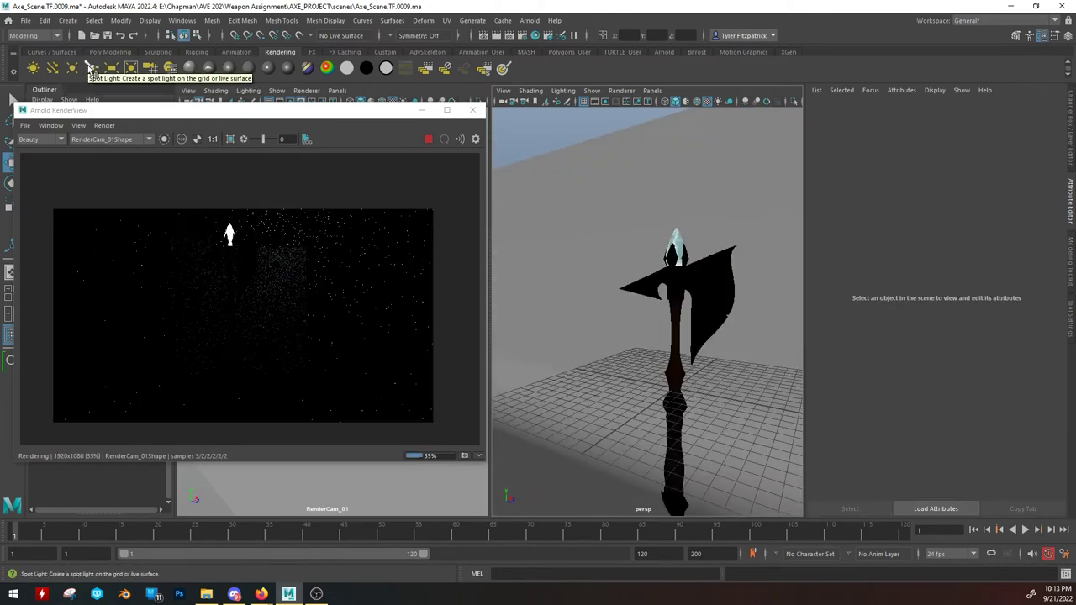
{"action": "left_click", "coordinate": [91, 68]}
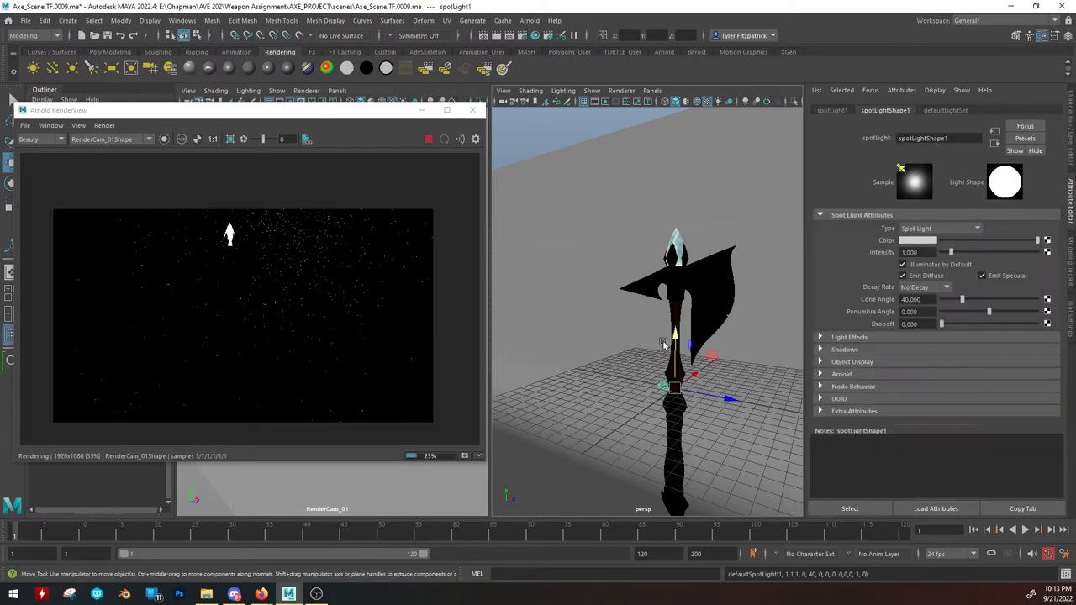
{"action": "left_click_drag", "start_coordinate": [714, 399], "coordinate": [560, 448], "text": "alt"}
{"action": "key", "text": "e"}
{"action": "left_click_drag", "start_coordinate": [636, 371], "coordinate": [605, 388]}
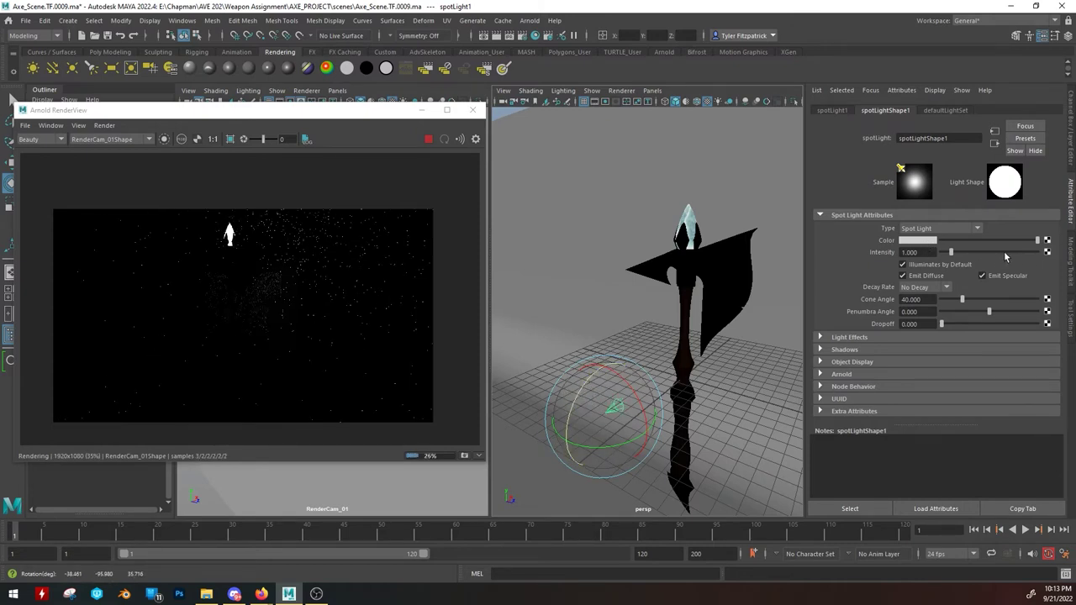
Set the spot light's intensity to about 8.757 and its Arnold exposure to about 3.968.
{"action": "left_click_drag", "start_coordinate": [1005, 254], "coordinate": [1024, 252]}
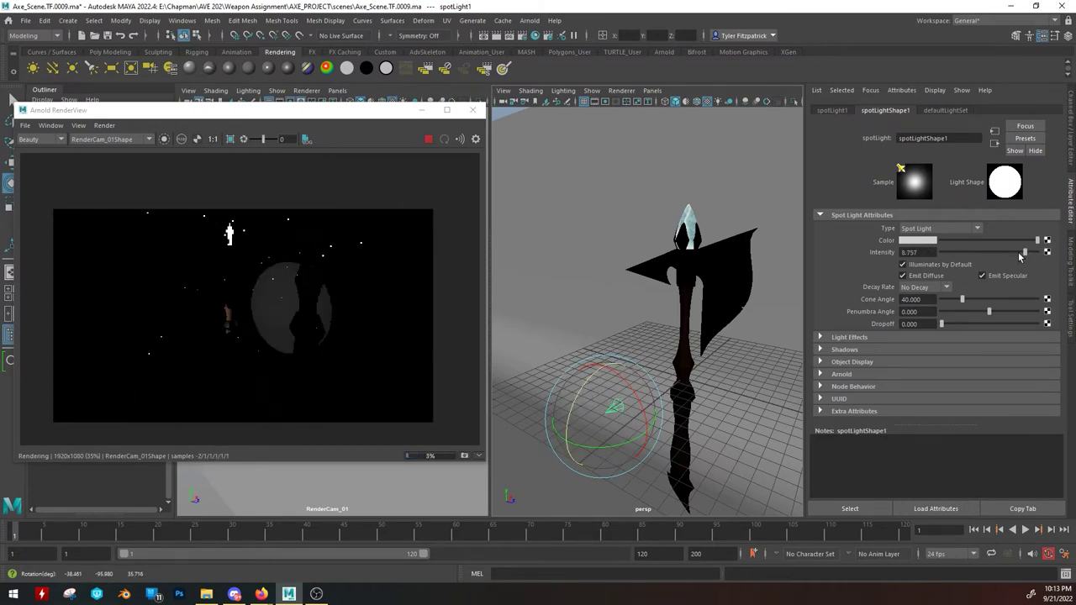
{"action": "left_click", "coordinate": [820, 373]}
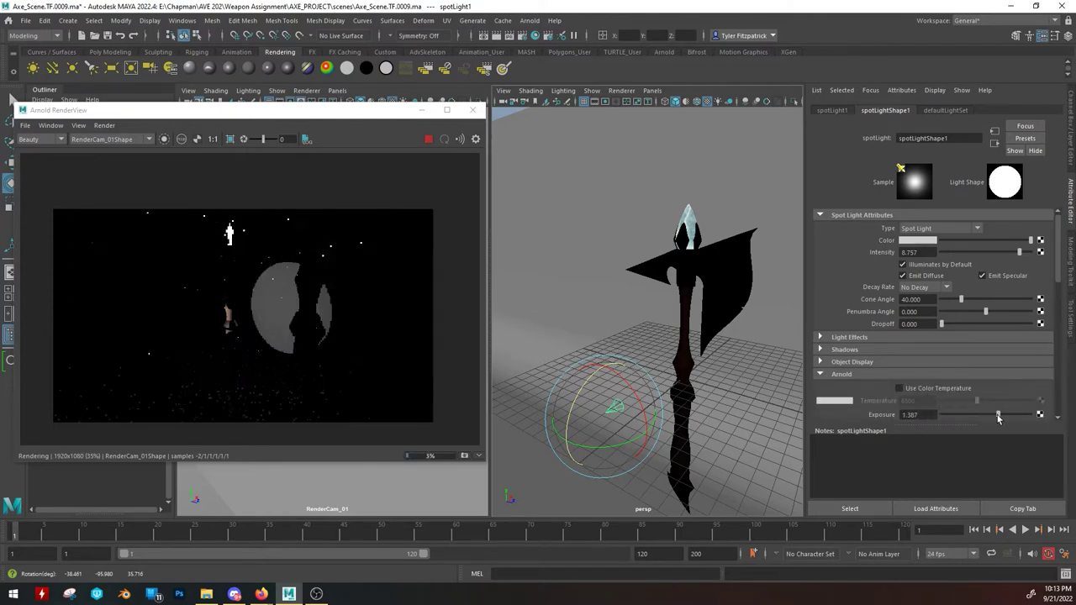
{"action": "left_click_drag", "start_coordinate": [1016, 416], "coordinate": [1020, 415]}
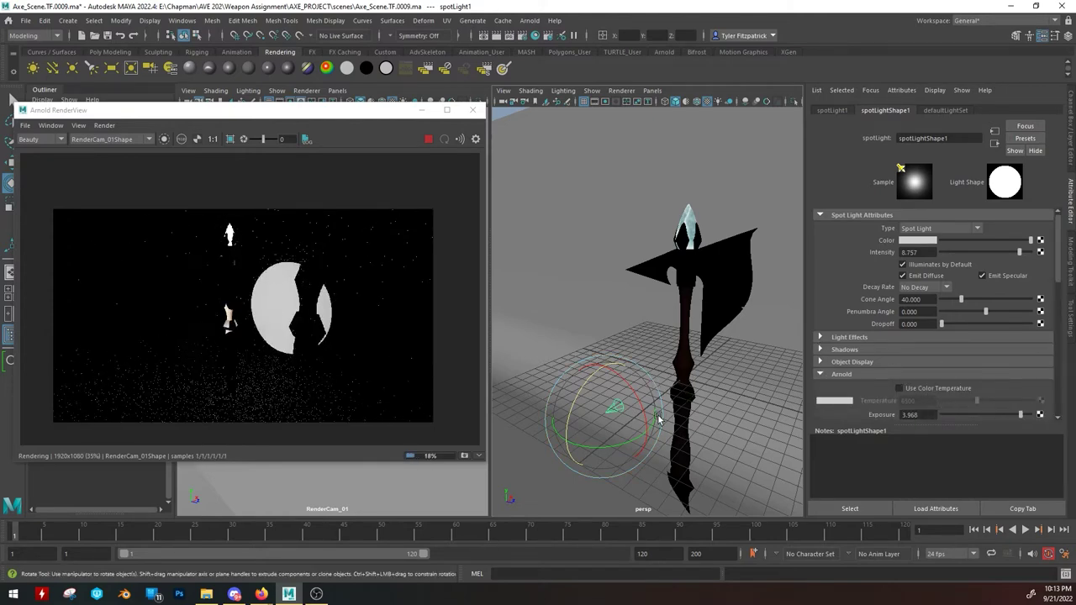
Reposition and re-aim the spot light at the axe's shaft, and widen its cone angle to about 81.4.
{"action": "left_click_drag", "start_coordinate": [659, 418], "coordinate": [588, 437], "text": "alt"}
{"action": "key", "text": "w"}
{"action": "left_click_drag", "start_coordinate": [546, 471], "coordinate": [617, 290]}
{"action": "key", "text": "e"}
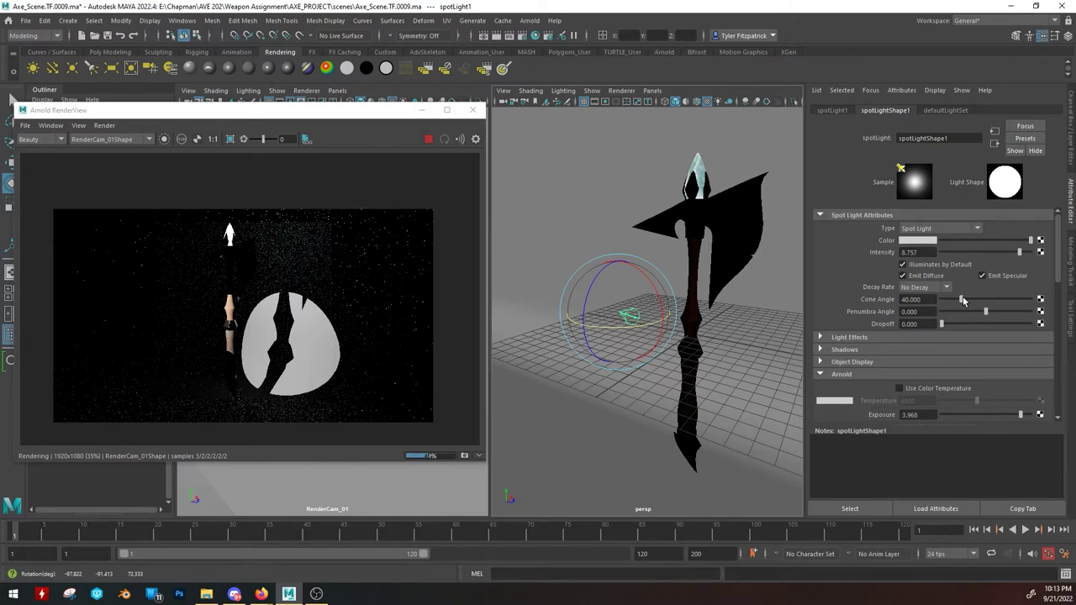
{"action": "left_click_drag", "start_coordinate": [964, 301], "coordinate": [981, 300]}
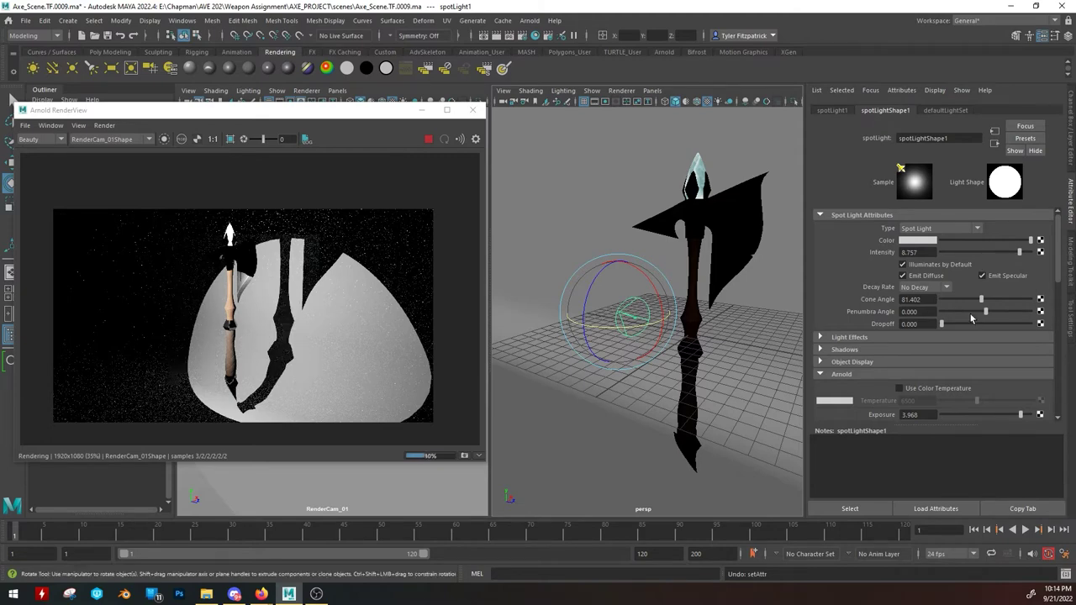
Test a dropoff of about 4.873 on the spot light, undo it, and set the light's Arnold roundness to 0.
{"action": "left_click_drag", "start_coordinate": [988, 311], "coordinate": [942, 323]}
{"action": "key", "text": "ctrl+z"}
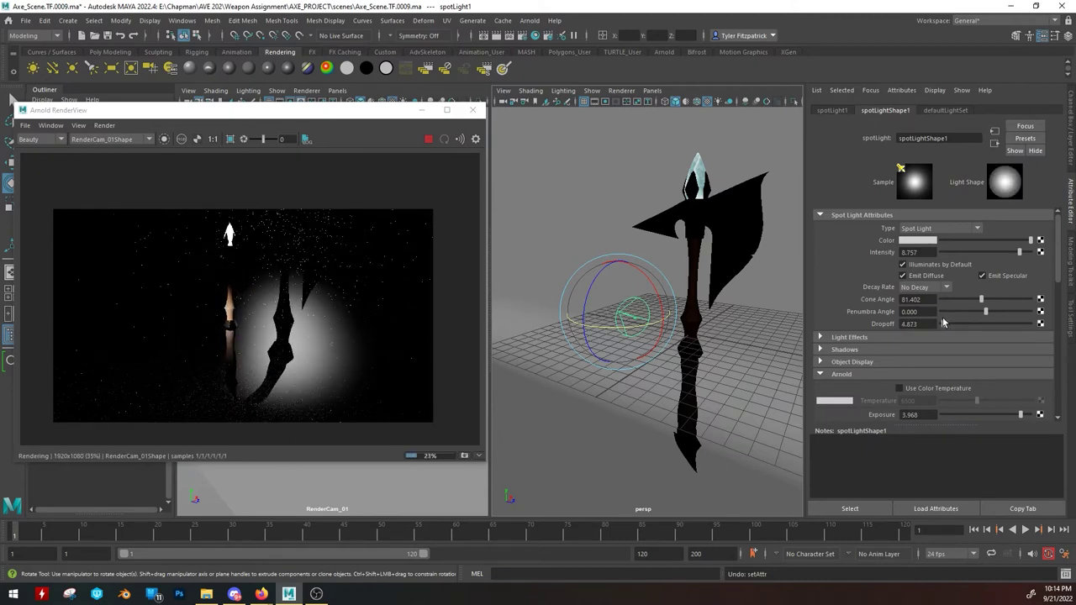
{"action": "scroll", "coordinate": [1044, 345], "scroll_direction": "down", "scroll_amount": 3}
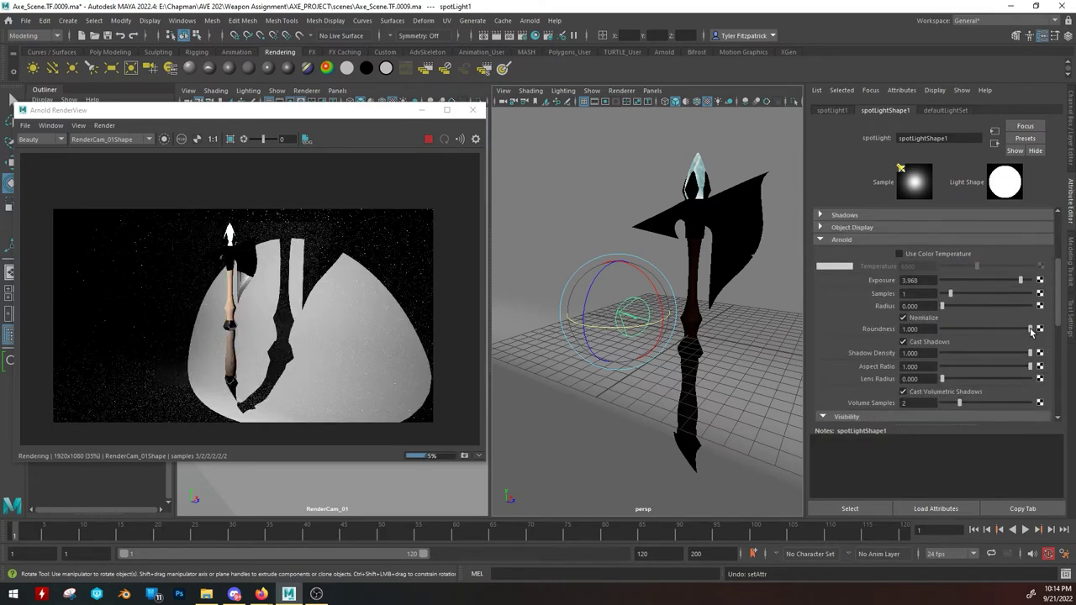
{"action": "left_click_drag", "start_coordinate": [1031, 331], "coordinate": [912, 324]}
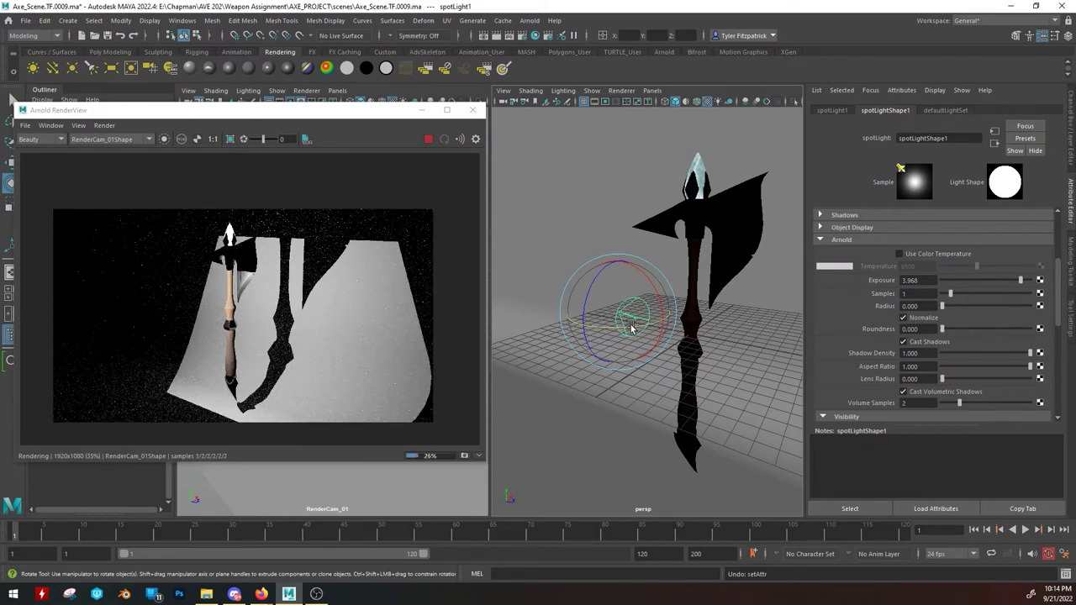
{"action": "left_click_drag", "start_coordinate": [628, 328], "coordinate": [633, 324]}
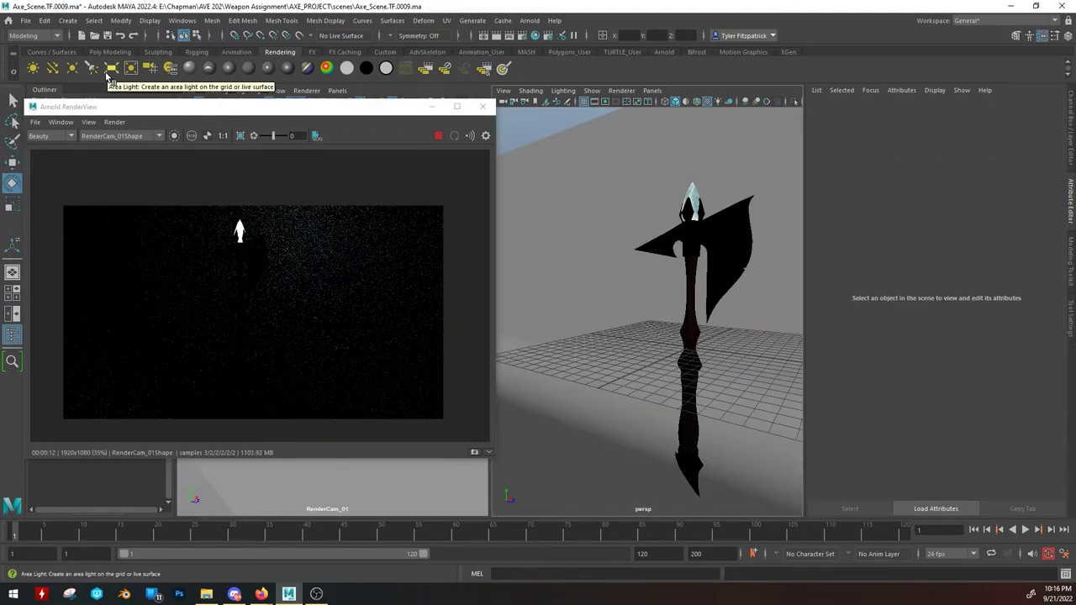
Create an area light, rotate it about -84.8 degrees around Y toward the axe, enlarge it and place it beside the shaft.
{"action": "left_click", "coordinate": [109, 71]}
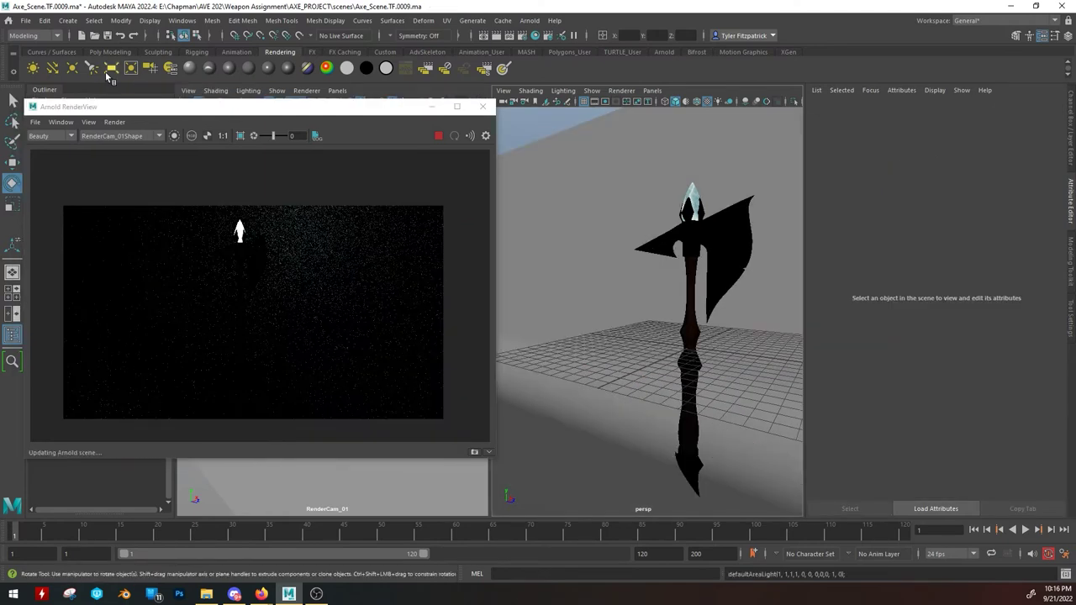
{"action": "left_click_drag", "start_coordinate": [605, 300], "coordinate": [655, 318], "text": "alt"}
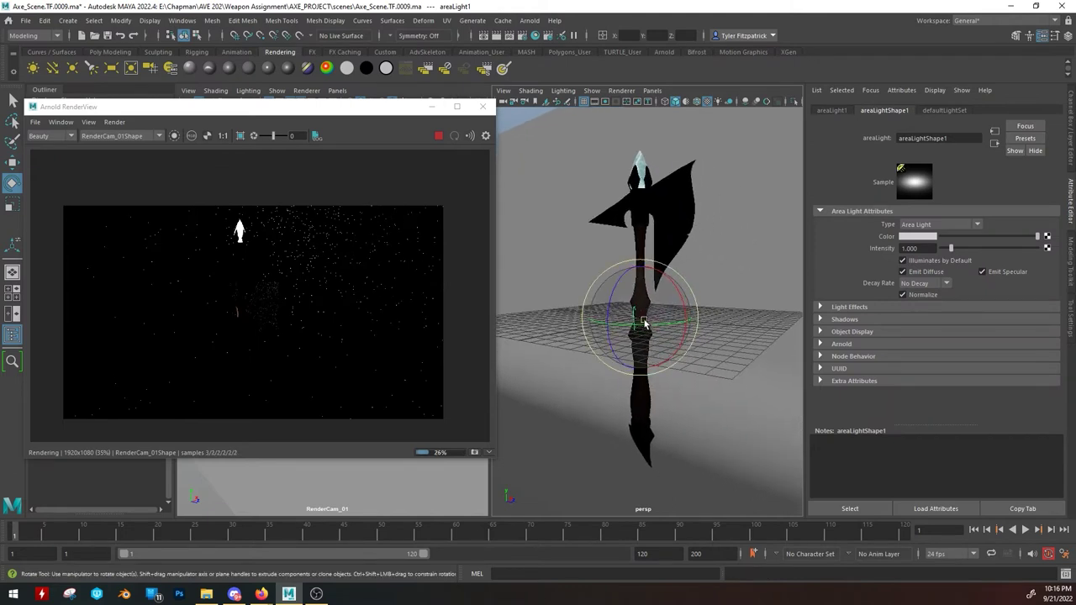
{"action": "left_click_drag", "start_coordinate": [600, 293], "coordinate": [626, 265]}
{"action": "left_click_drag", "start_coordinate": [672, 316], "coordinate": [573, 397]}
{"action": "key", "text": "w"}
{"action": "left_click_drag", "start_coordinate": [509, 379], "coordinate": [700, 298]}
{"action": "key", "text": "e"}
{"action": "key", "text": "r"}
{"action": "key", "text": "r"}
{"action": "key", "text": "w"}
{"action": "left_click_drag", "start_coordinate": [566, 336], "coordinate": [555, 339]}
Set the area light's intensity to about 8.047 and its Arnold exposure to about 3.129.
{"action": "left_click_drag", "start_coordinate": [962, 255], "coordinate": [1016, 252]}
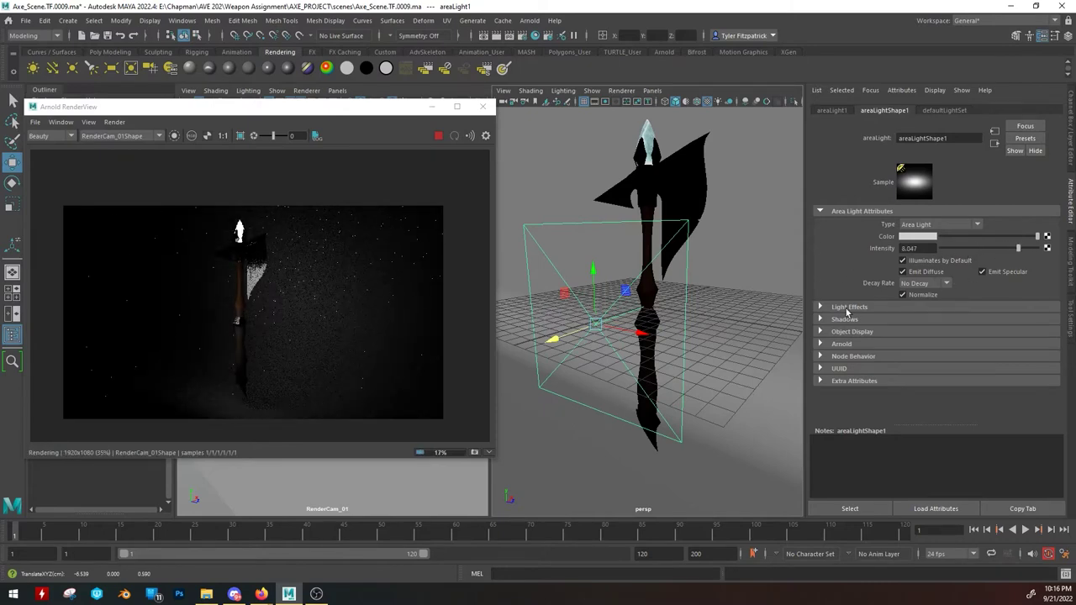
{"action": "left_click", "coordinate": [820, 344]}
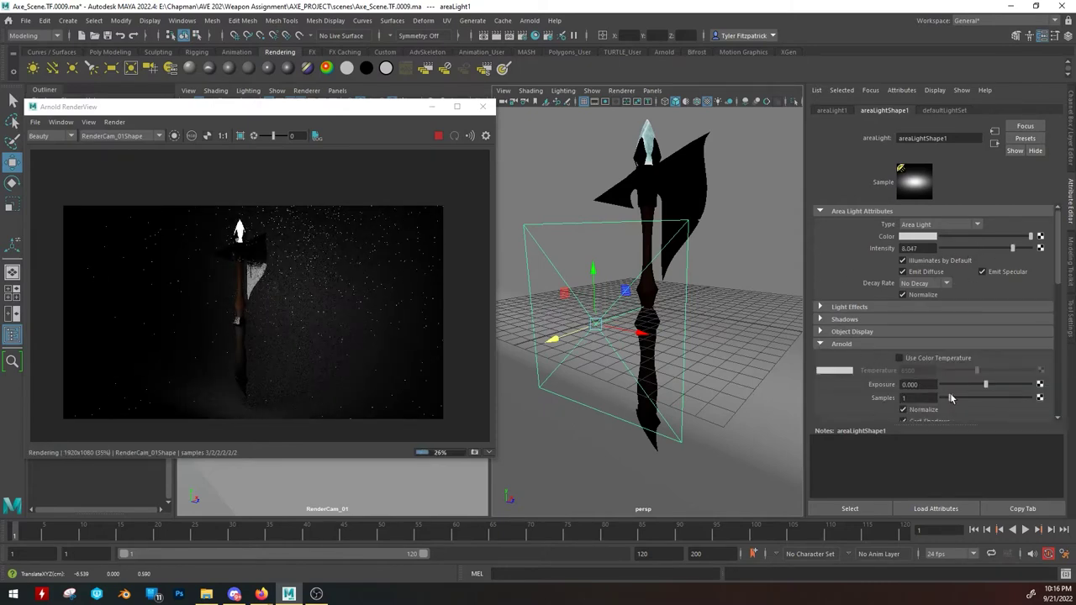
{"action": "left_click_drag", "start_coordinate": [995, 387], "coordinate": [1013, 385]}
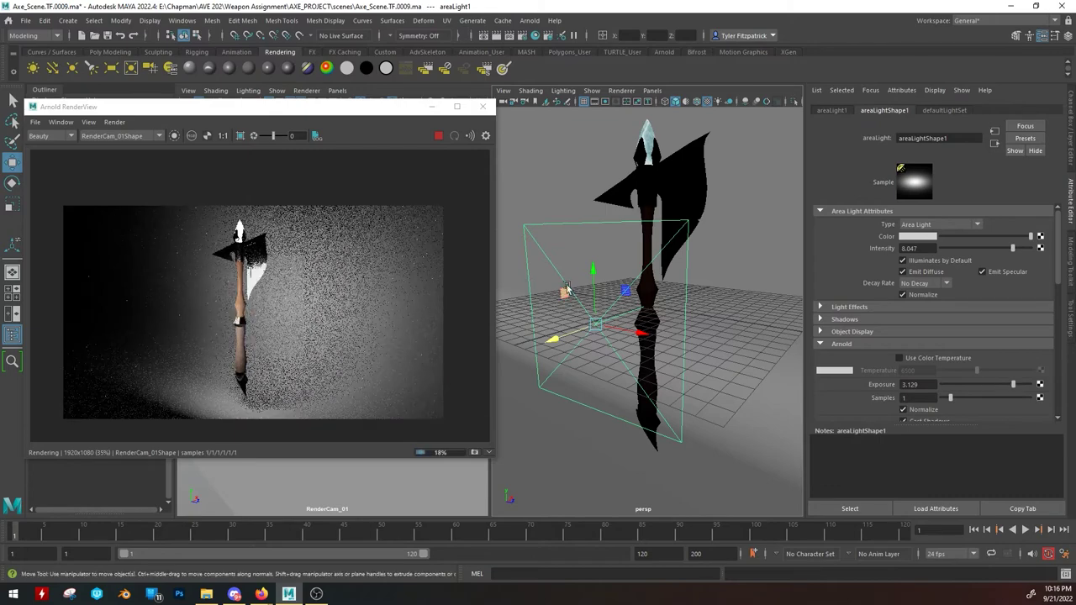
Test the area light turned to about -88.3 degrees around Z, and rotate it back to about -3.2 degrees.
{"action": "middle_click_drag", "start_coordinate": [563, 340], "coordinate": [588, 307]}
{"action": "key", "text": "e"}
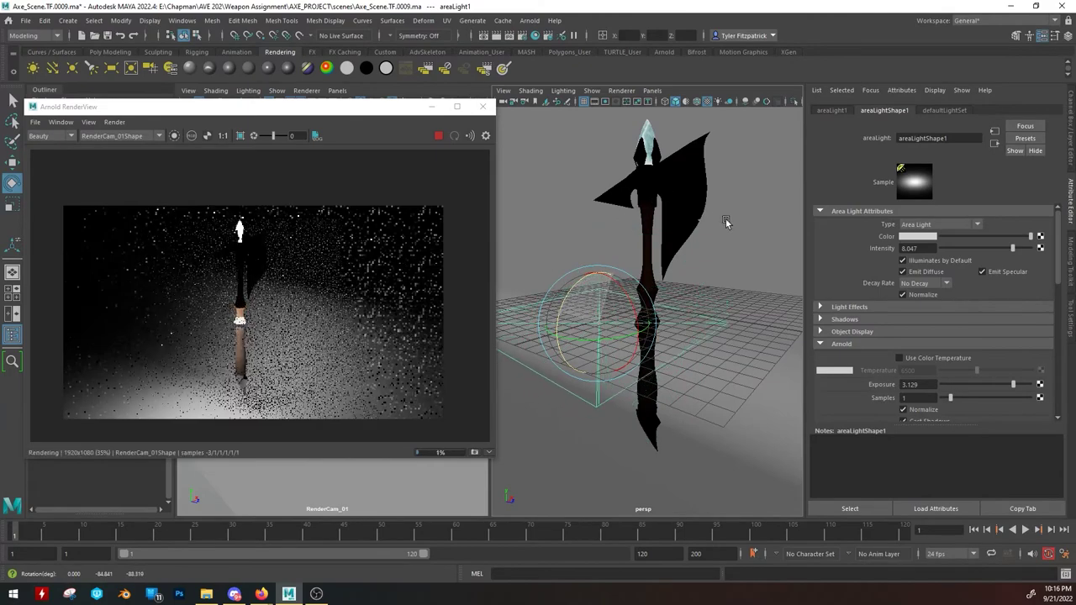
{"action": "key", "text": "w"}
{"action": "left_click_drag", "start_coordinate": [626, 280], "coordinate": [673, 12]}
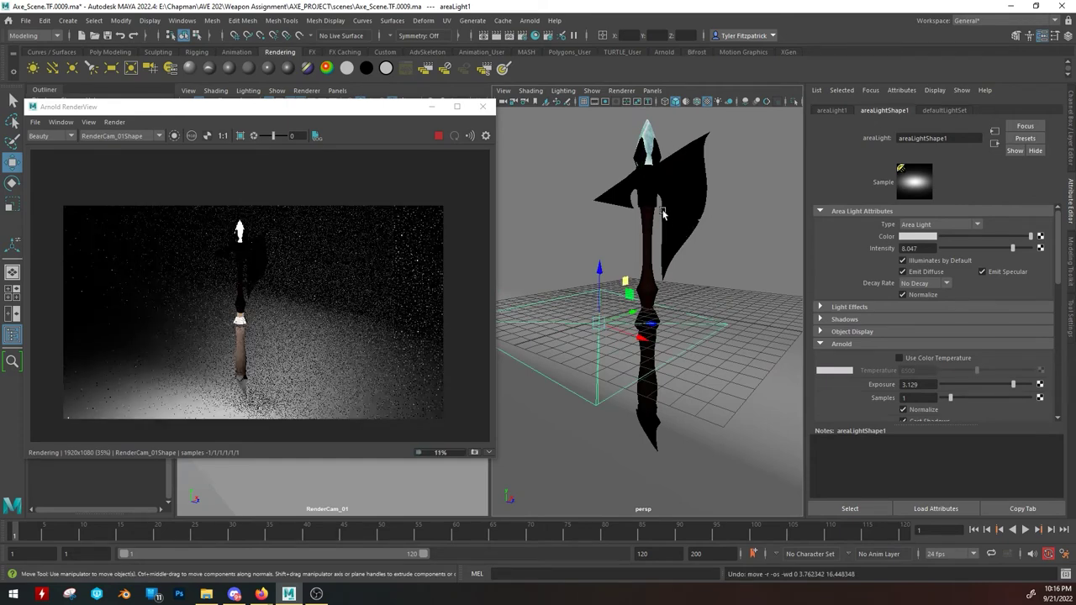
{"action": "key", "text": "e"}
{"action": "left_click_drag", "start_coordinate": [588, 273], "coordinate": [537, 332]}
Slightly reduce the area light's Arnold spread, and delete the light.
{"action": "scroll", "coordinate": [1042, 328], "scroll_direction": "down", "scroll_amount": 3}
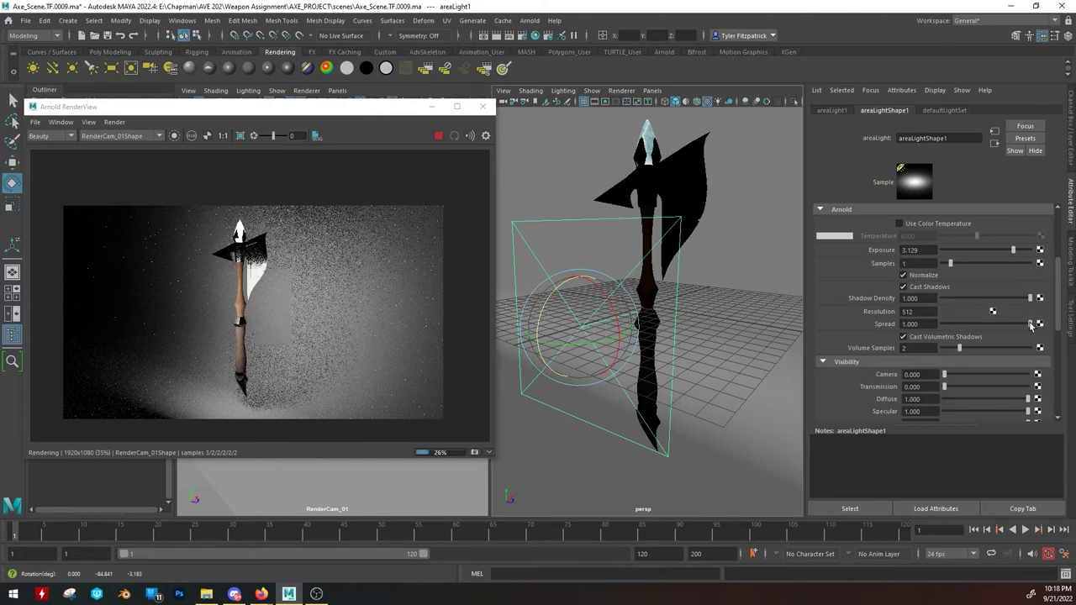
{"action": "mouse_move", "coordinate": [1030, 324]}
{"action": "left_mouse_down"}
{"action": "mouse_move", "coordinate": [942, 325]}
{"action": "mouse_move", "coordinate": [1022, 324]}
{"action": "left_mouse_up"}
{"action": "key", "text": "Delete"}
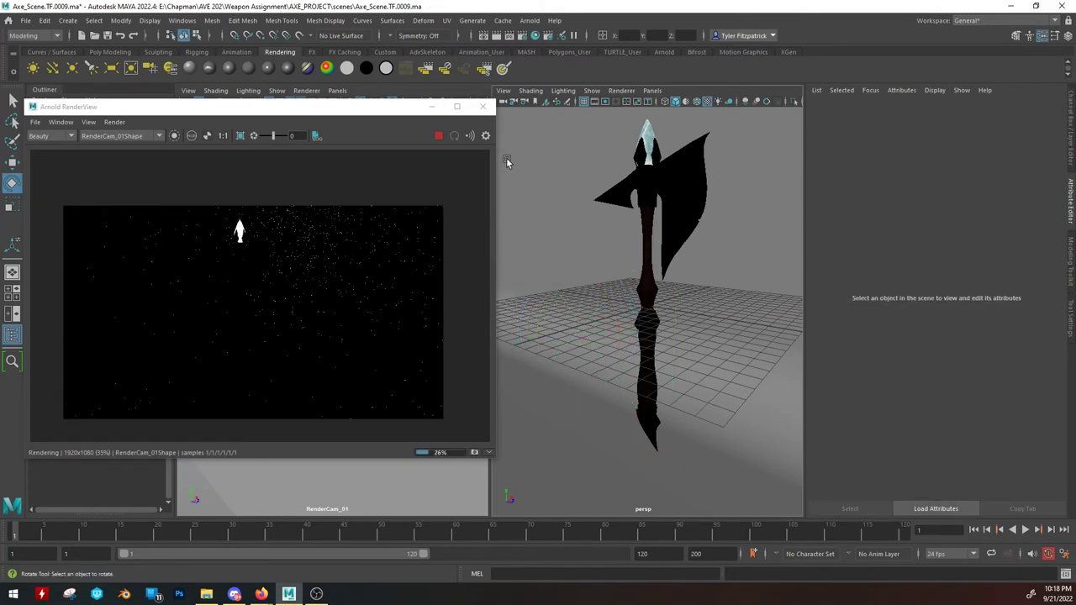
Create an Arnold area light and position it beside the axe.
{"action": "left_click", "coordinate": [663, 52]}
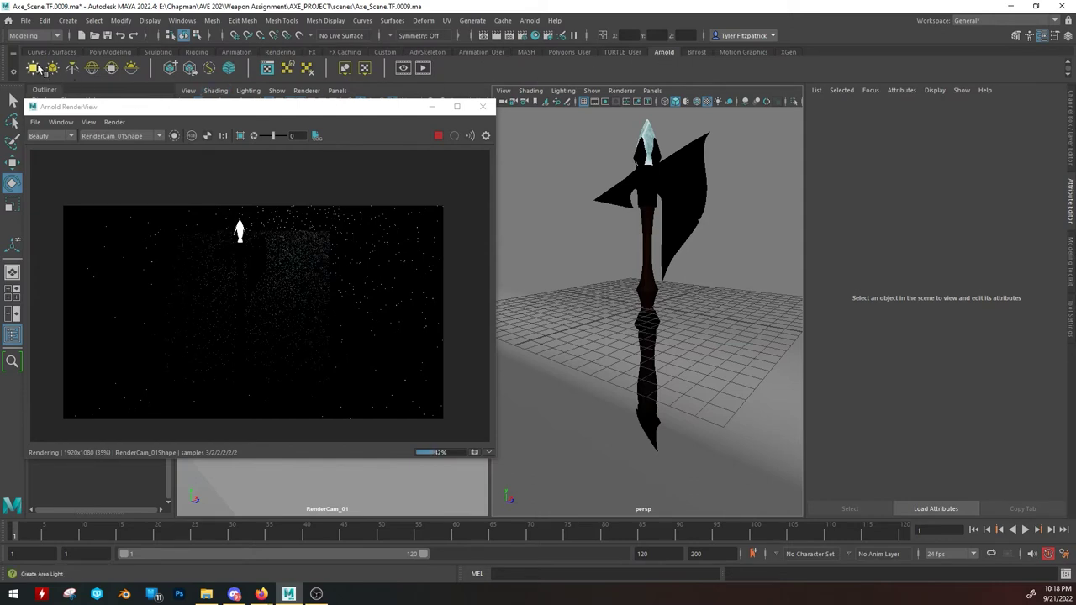
{"action": "left_click", "coordinate": [35, 67]}
{"action": "left_click_drag", "start_coordinate": [597, 343], "coordinate": [592, 343]}
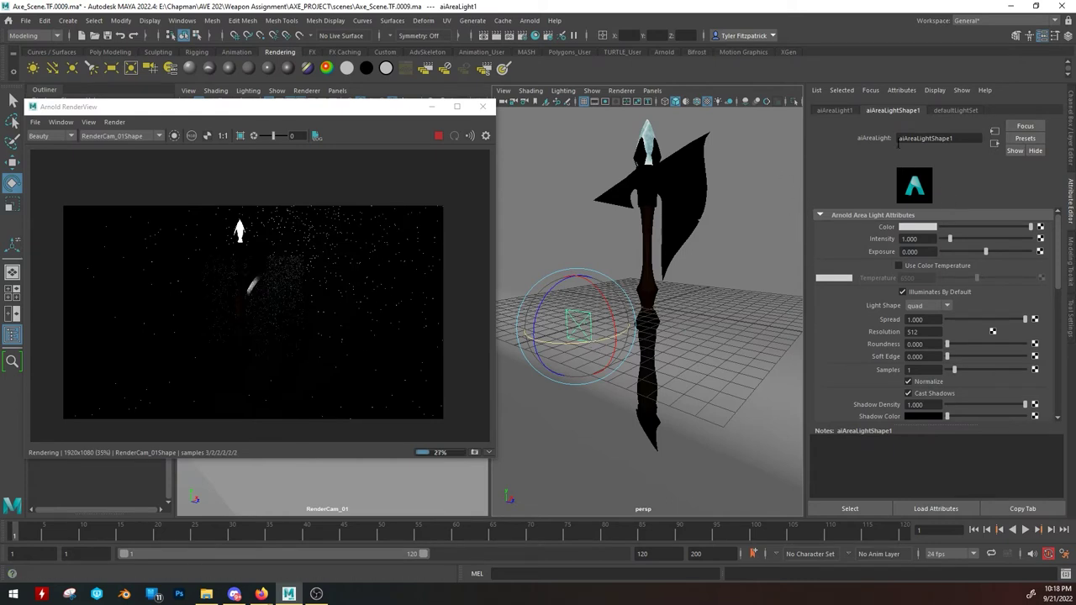
Create a standard area light next to the Arnold one for comparison, and reselect the Arnold area light.
{"action": "left_click", "coordinate": [112, 69]}
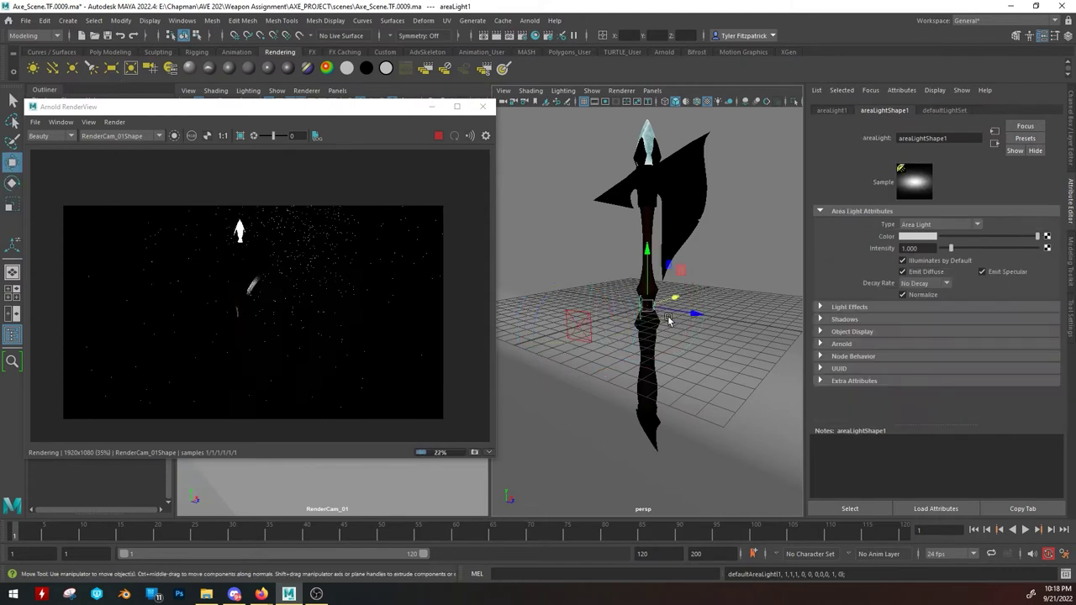
{"action": "left_click_drag", "start_coordinate": [669, 313], "coordinate": [618, 326]}
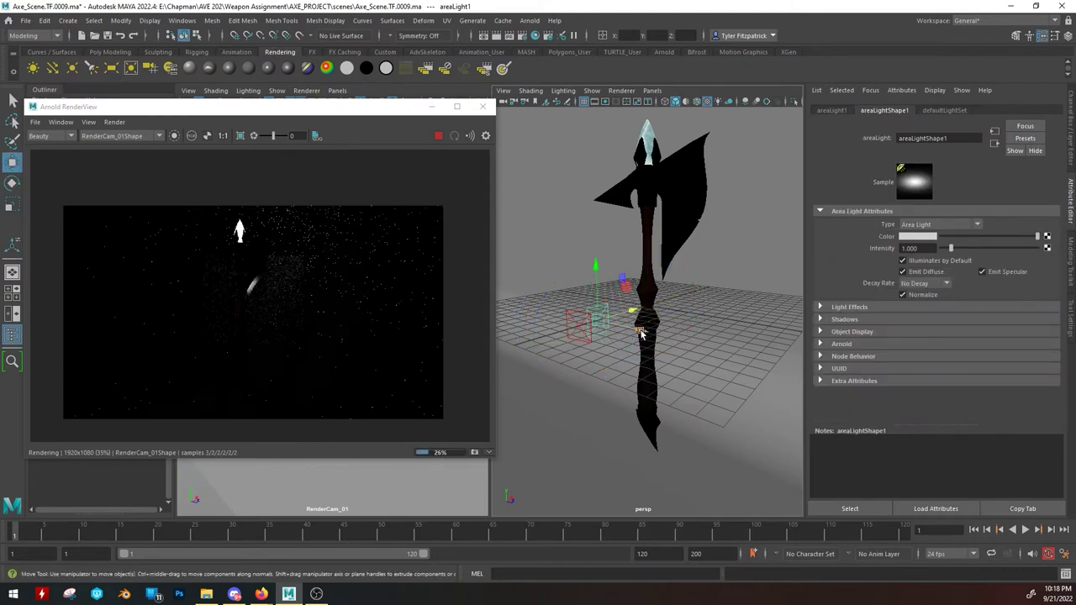
{"action": "left_click", "coordinate": [578, 340]}
Rotate the Arnold area light toward the axe, and set its intensity to about 8.344 and exposure to about 3.774.
{"action": "key", "text": "e"}
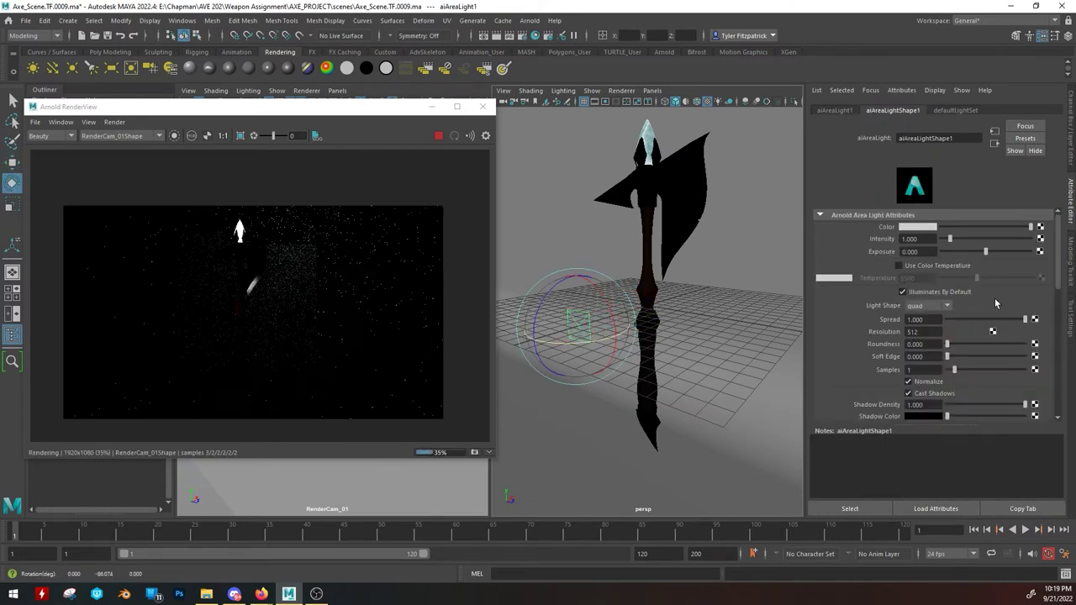
{"action": "left_click", "coordinate": [1015, 239]}
{"action": "left_click", "coordinate": [1018, 251]}
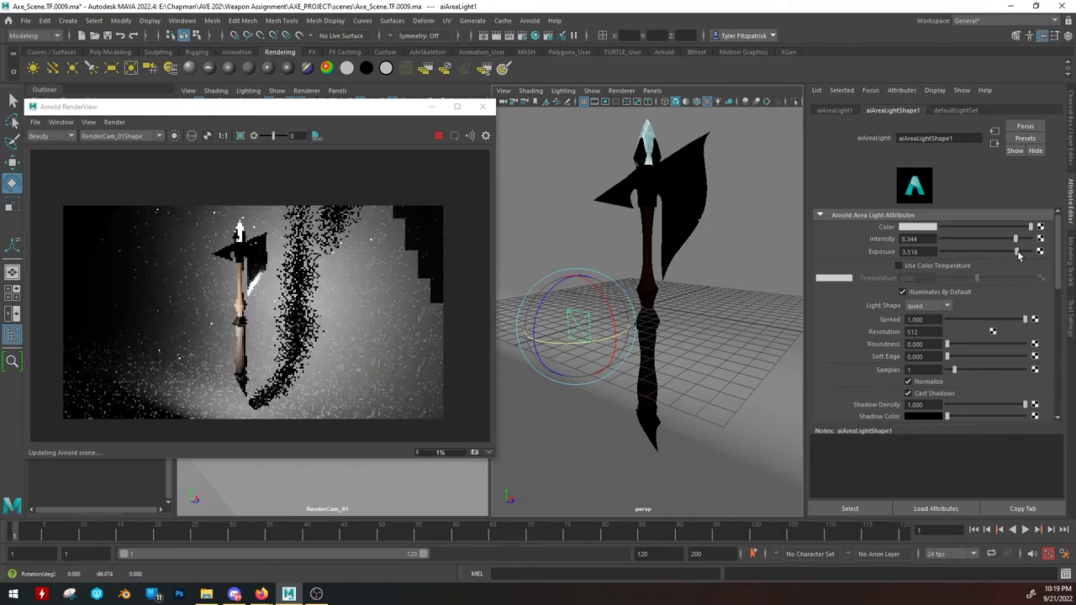
Scale the Arnold area light to about 9.66, and set its spread to 0 and roundness to about 0.431.
{"action": "key", "text": "r"}
{"action": "left_click_drag", "start_coordinate": [1024, 319], "coordinate": [1004, 344]}
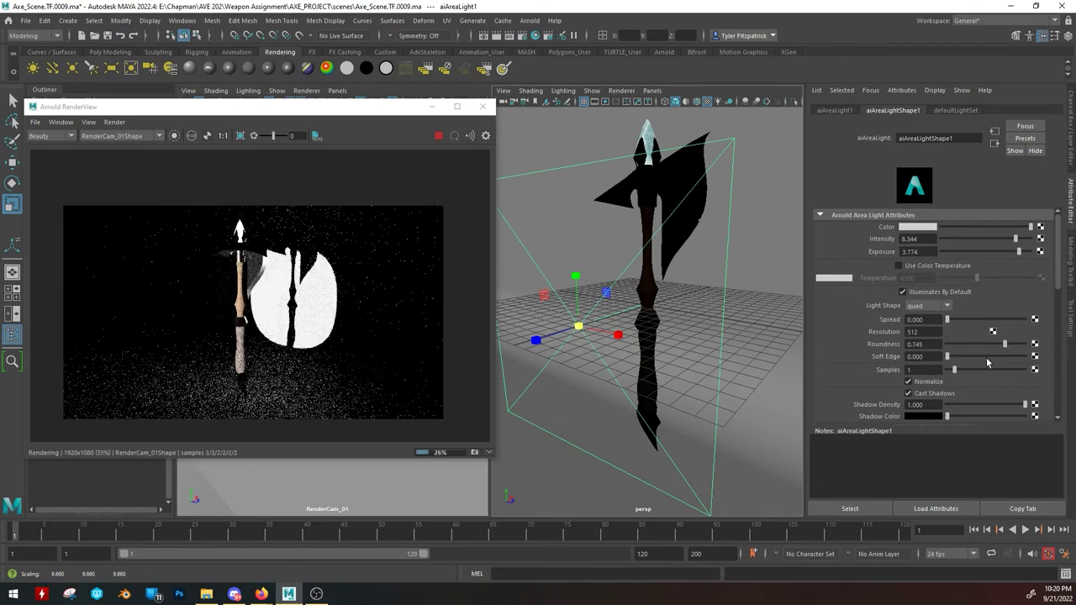
{"action": "scroll", "coordinate": [948, 363], "scroll_direction": "down", "scroll_amount": 2}
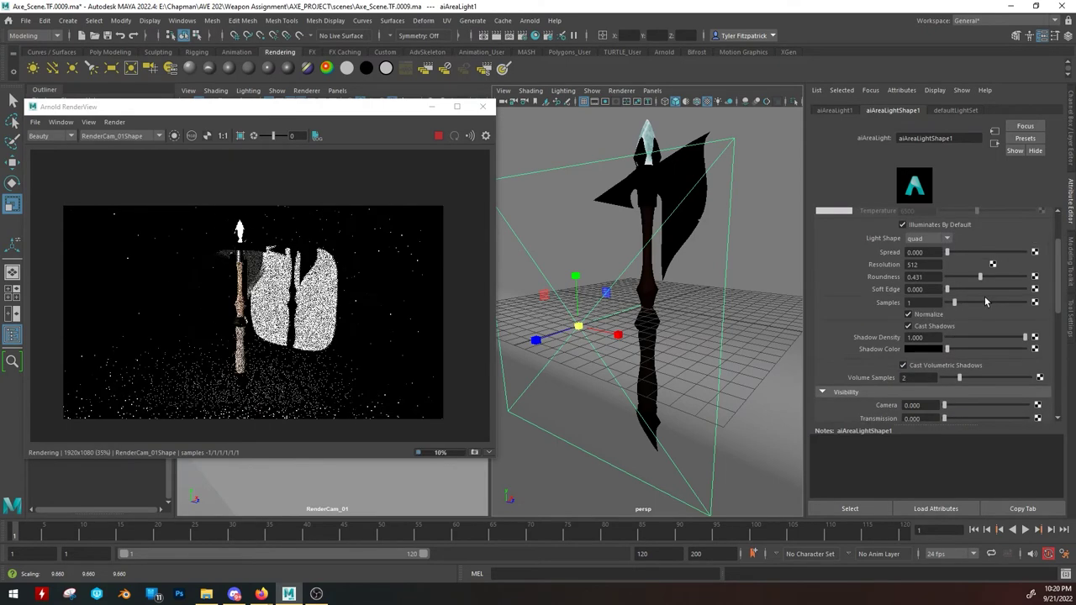
Set the Arnold area light's soft edge to 1, and delete the light.
{"action": "left_click_drag", "start_coordinate": [947, 289], "coordinate": [1027, 290]}
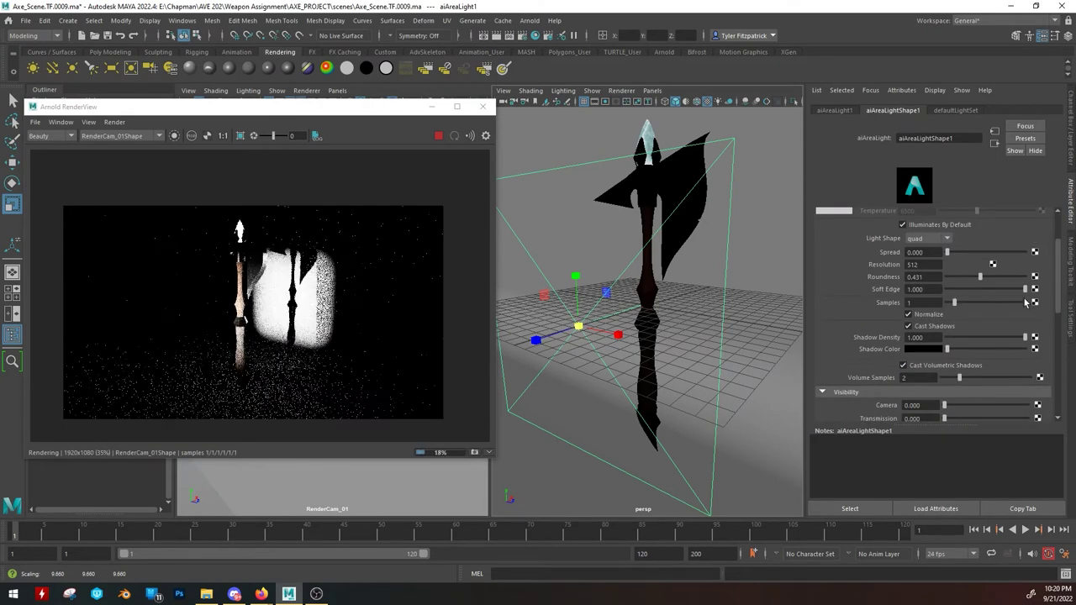
{"action": "left_click", "coordinate": [946, 253]}
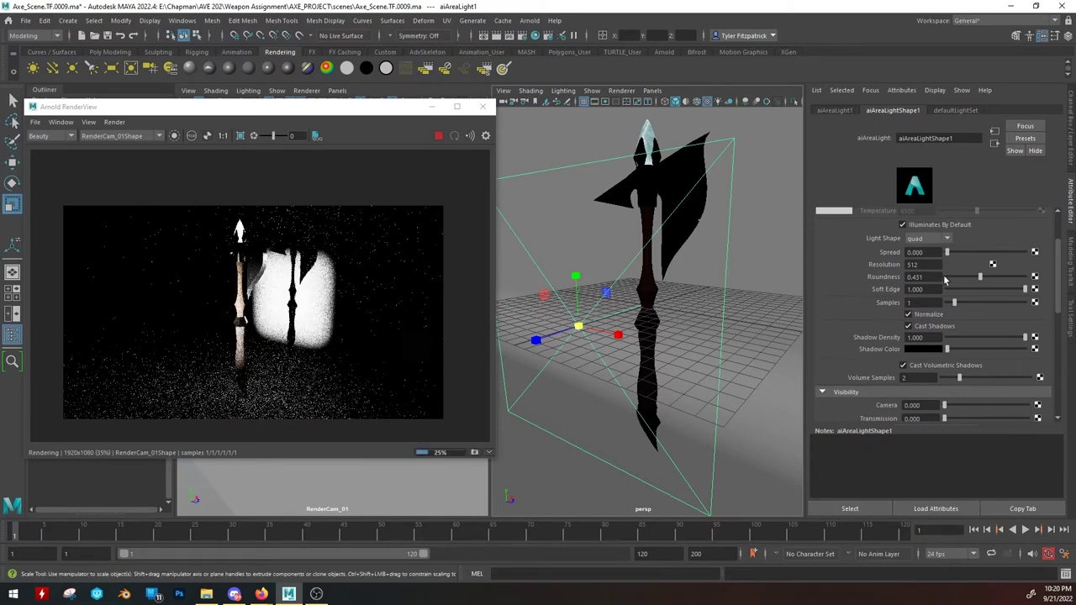
{"action": "scroll", "coordinate": [843, 311], "scroll_direction": "up", "scroll_amount": 2}
{"action": "scroll", "coordinate": [760, 302], "scroll_direction": "down", "scroll_amount": 2}
{"action": "scroll", "coordinate": [739, 302], "scroll_direction": "down", "scroll_amount": 2}
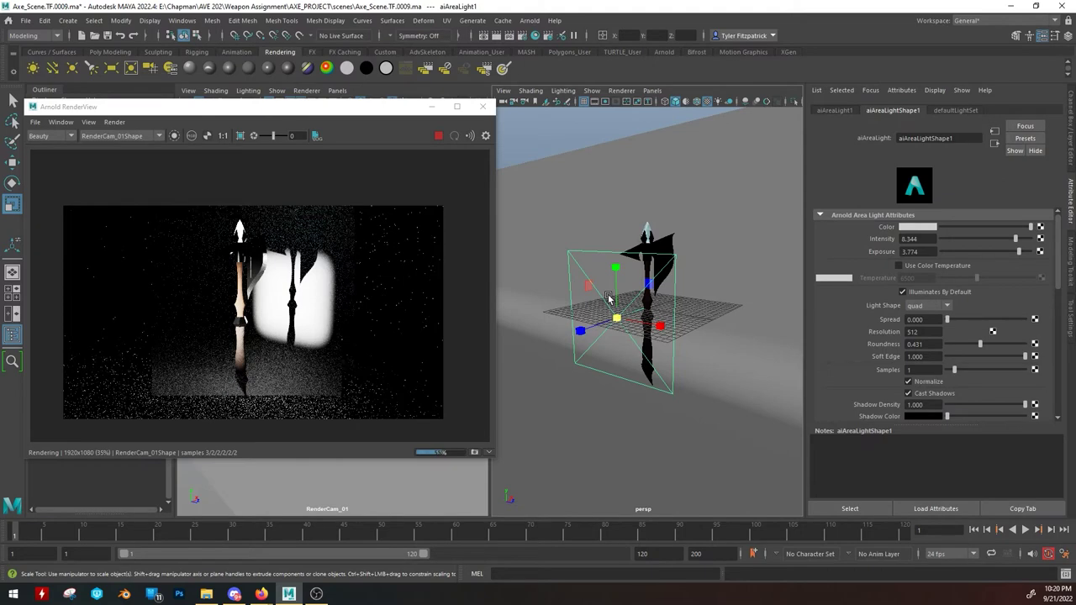
{"action": "key", "text": "q"}
{"action": "key", "text": "Delete"}
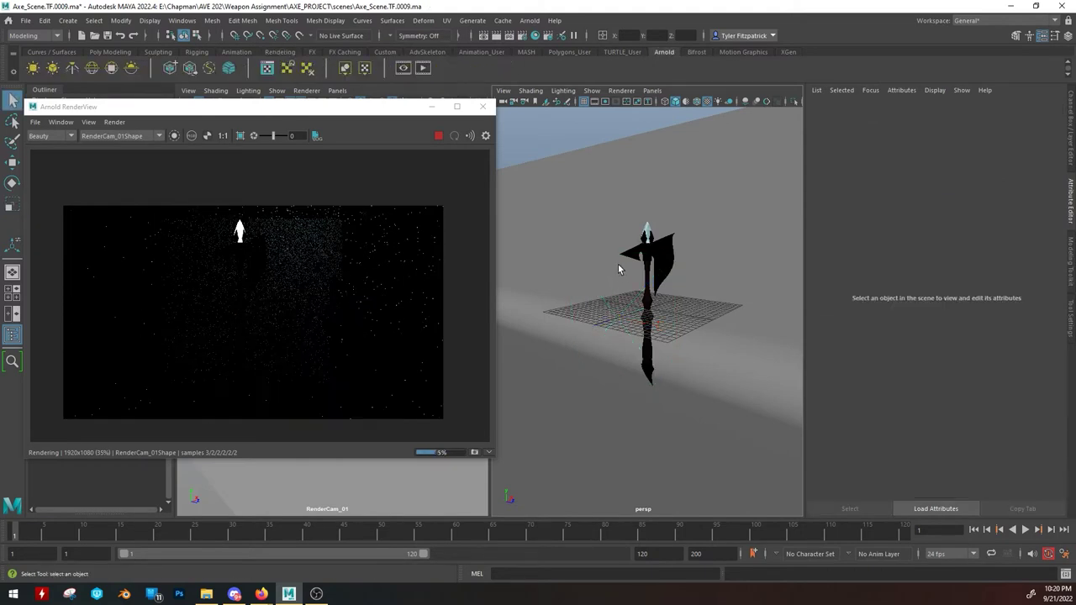
Create a polygon torus at the grid origin.
{"action": "left_click", "coordinate": [118, 53]}
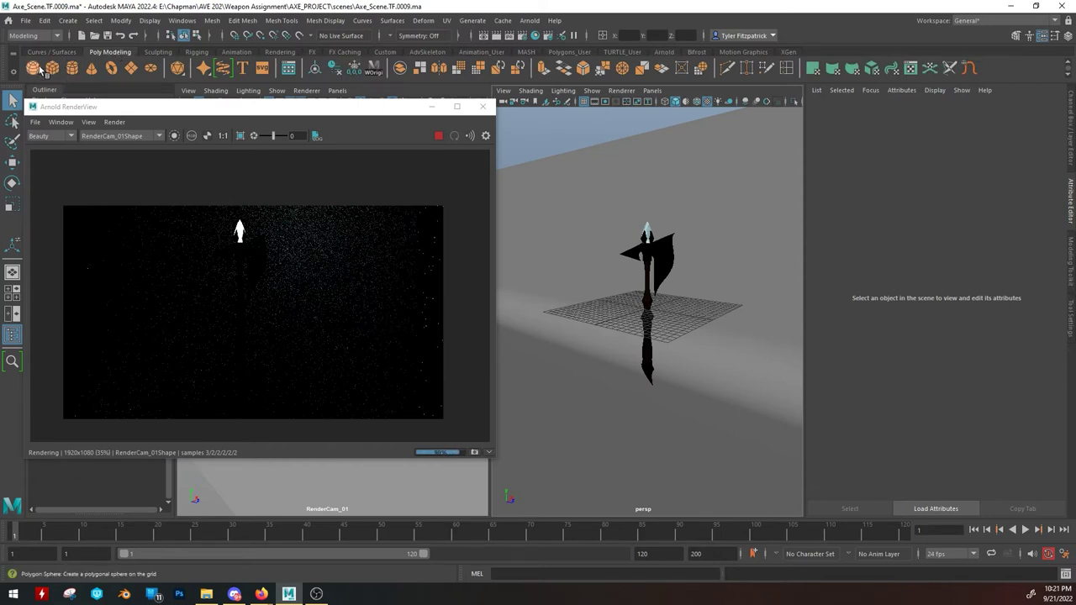
{"action": "left_click", "coordinate": [111, 68]}
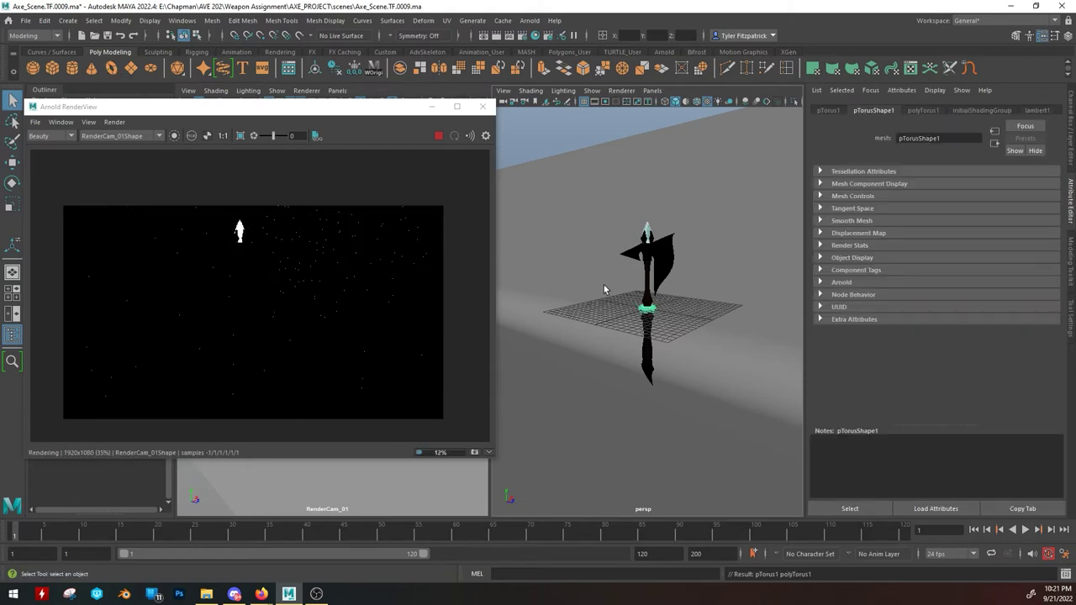
{"action": "key", "text": "w"}
{"action": "left_click_drag", "start_coordinate": [670, 309], "coordinate": [595, 329]}
{"action": "key", "text": "e"}
{"action": "key", "text": "Delete"}
{"action": "key", "text": "ctrl+z"}
{"action": "key", "text": "ctrl+z"}
{"action": "key", "text": "ctrl+z"}
{"action": "key", "text": "shift+z"}
Set the torus radius to about 9.146 and its axis subdivisions to 37.
{"action": "key", "text": "w"}
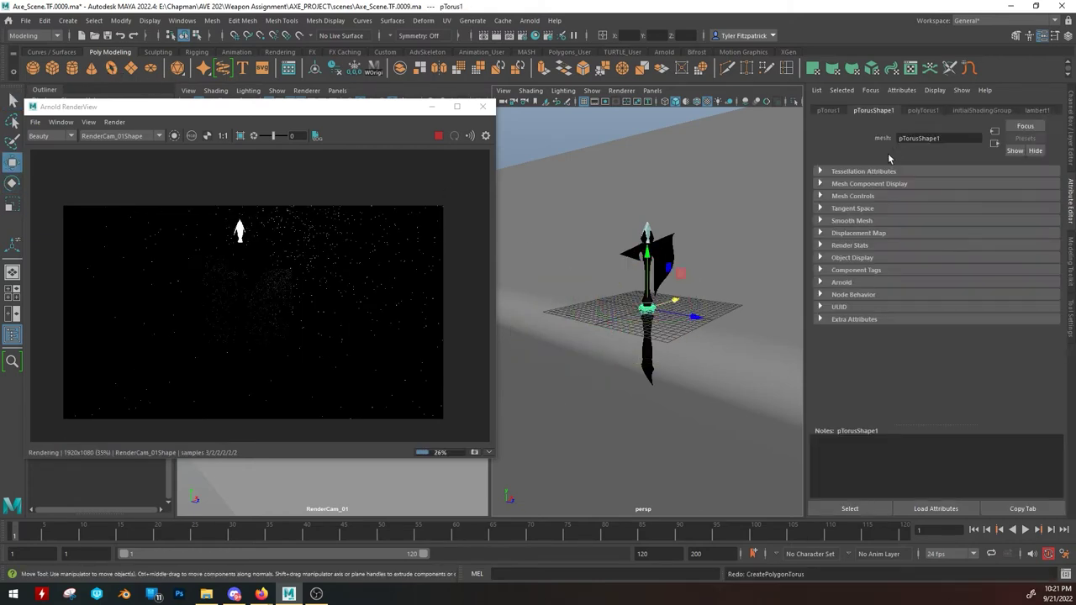
{"action": "left_click", "coordinate": [921, 110]}
{"action": "left_click_drag", "start_coordinate": [941, 183], "coordinate": [951, 183]}
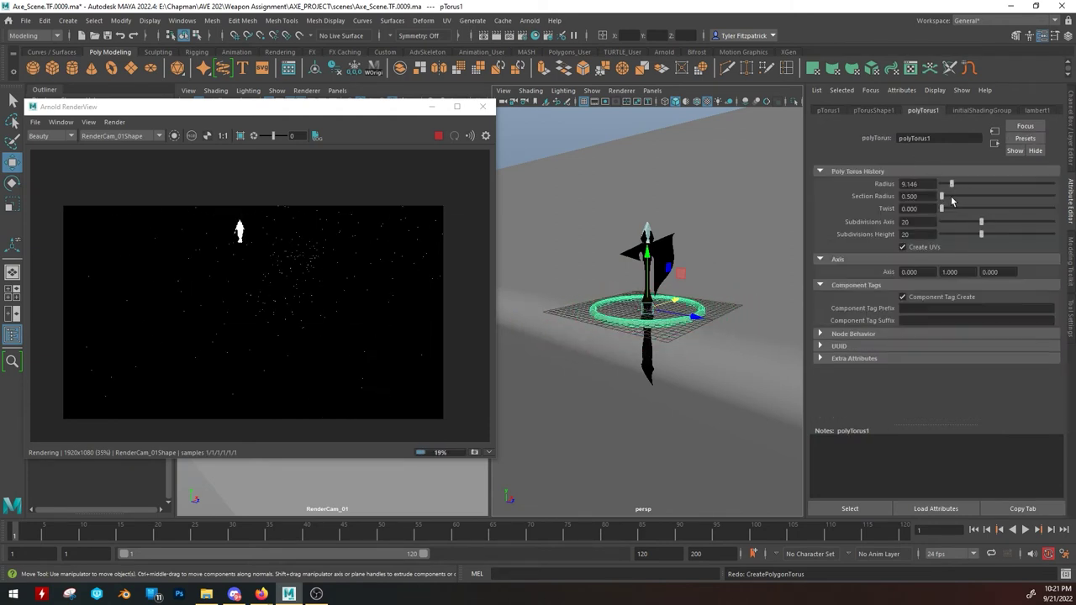
{"action": "left_click_drag", "start_coordinate": [981, 221], "coordinate": [1021, 223]}
Rotate the torus upright to face the axe, and move it beside the shaft.
{"action": "key", "text": "e"}
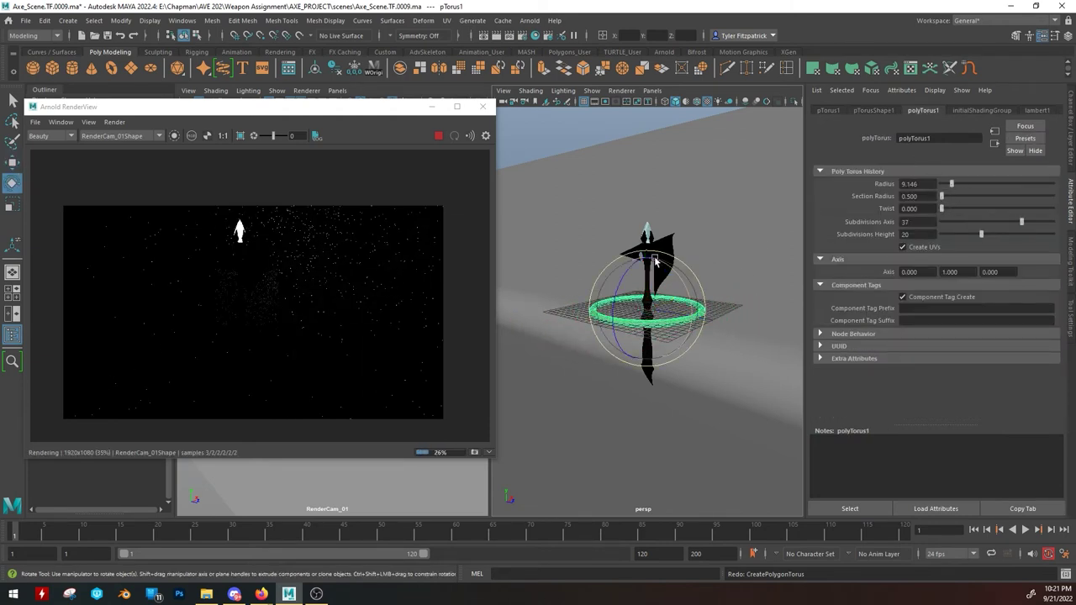
{"action": "left_click_drag", "start_coordinate": [626, 272], "coordinate": [575, 340]}
{"action": "key", "text": "w"}
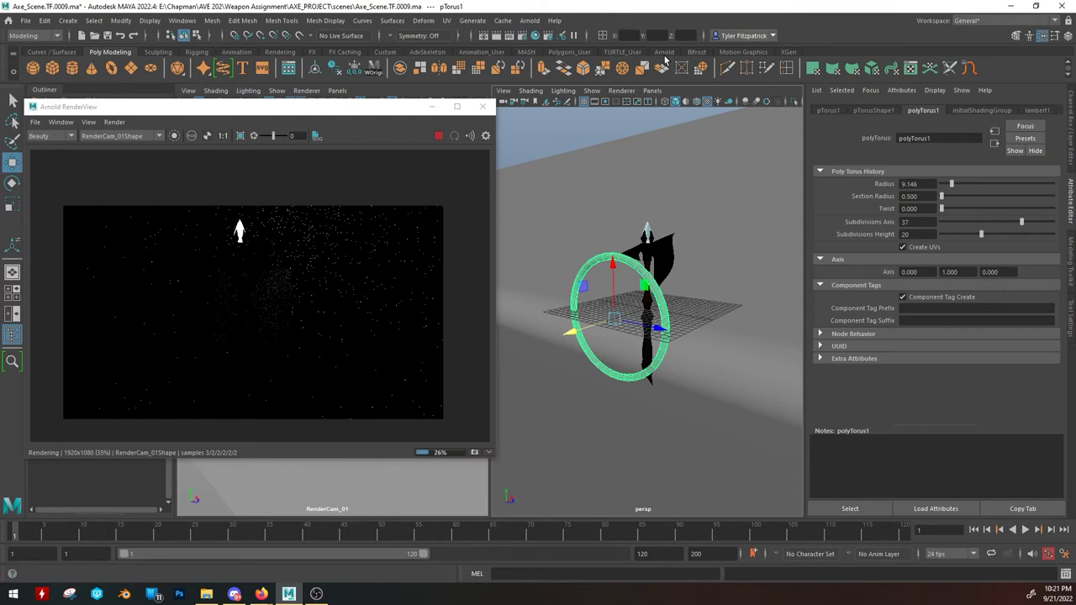
Turn the torus into an Arnold mesh light with intensity about 5.987 and exposure 5, and move it around the axe.
{"action": "left_click", "coordinate": [664, 52]}
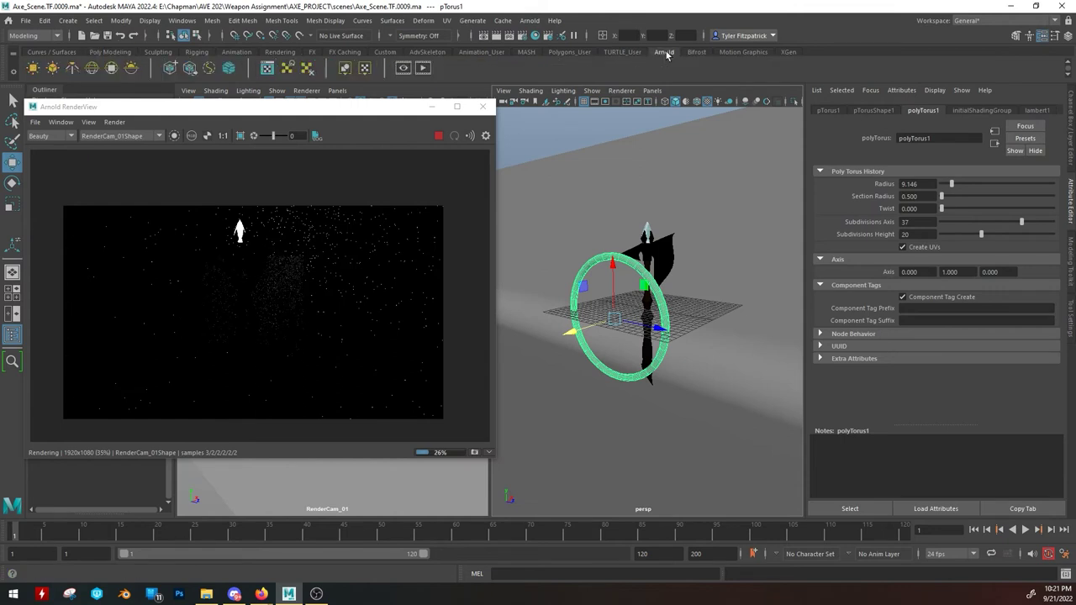
{"action": "left_click", "coordinate": [52, 69]}
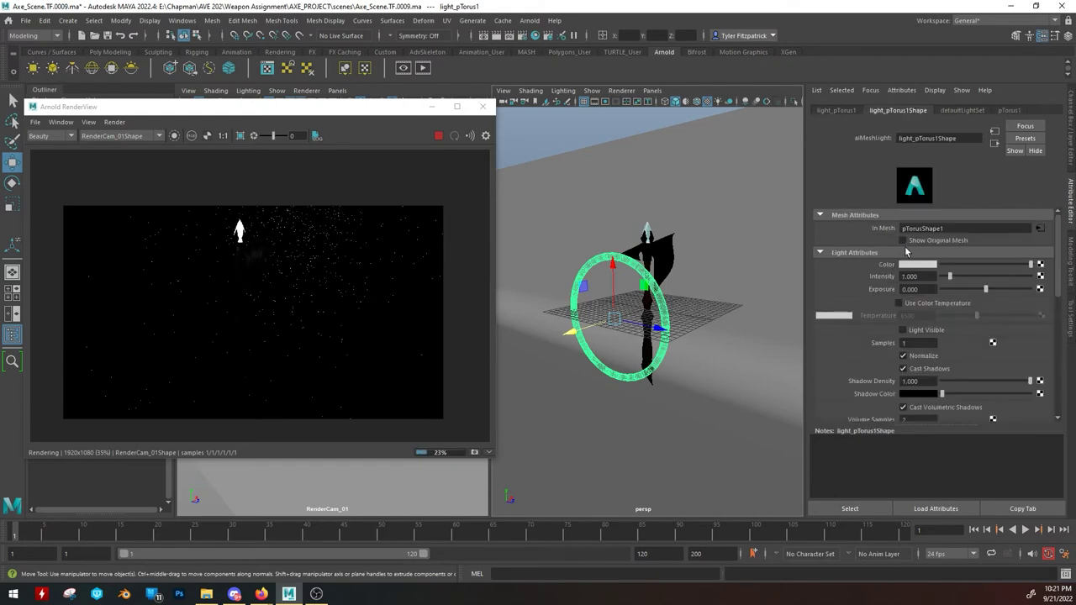
{"action": "left_click_drag", "start_coordinate": [952, 277], "coordinate": [1037, 291]}
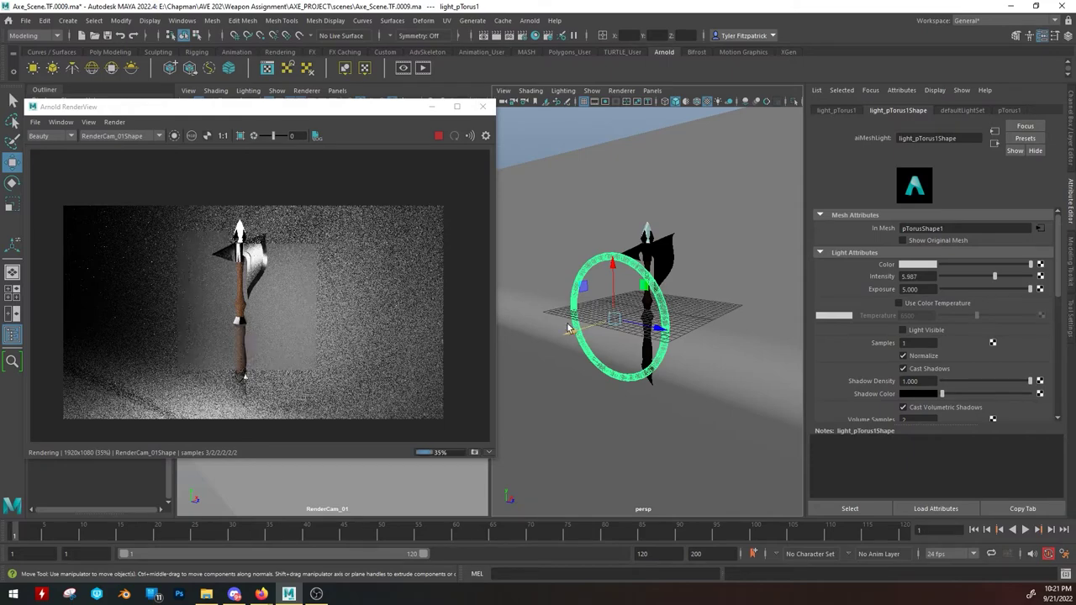
{"action": "left_click_drag", "start_coordinate": [568, 333], "coordinate": [605, 337]}
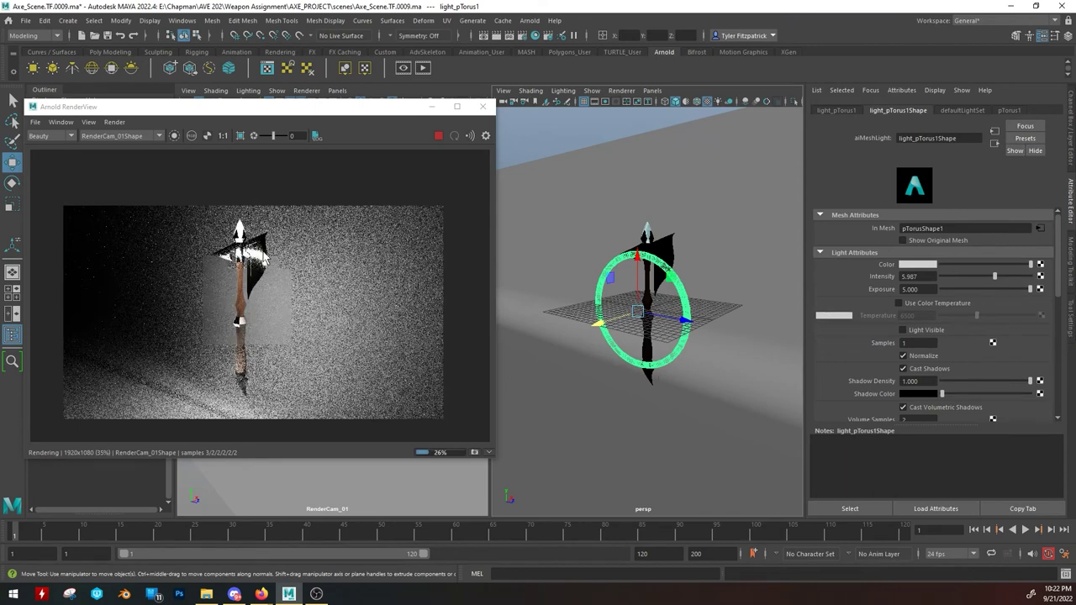
Turn on Show Original Mesh for the torus mesh light so the ring itself renders.
{"action": "key", "text": "e"}
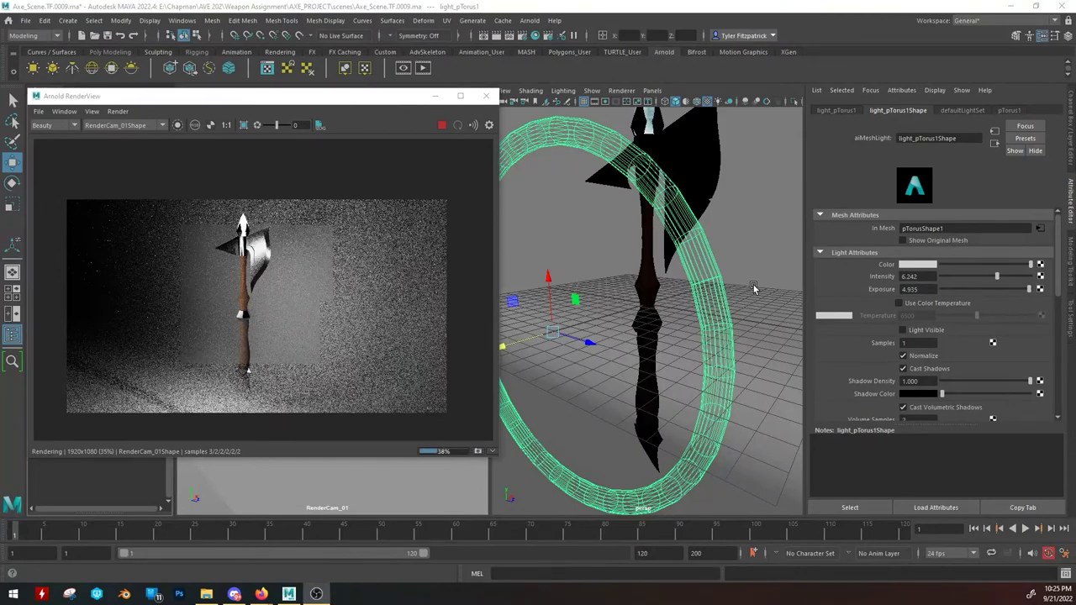
{"action": "left_click_drag", "start_coordinate": [284, 100], "coordinate": [493, 80]}
{"action": "left_click", "coordinate": [70, 227]}
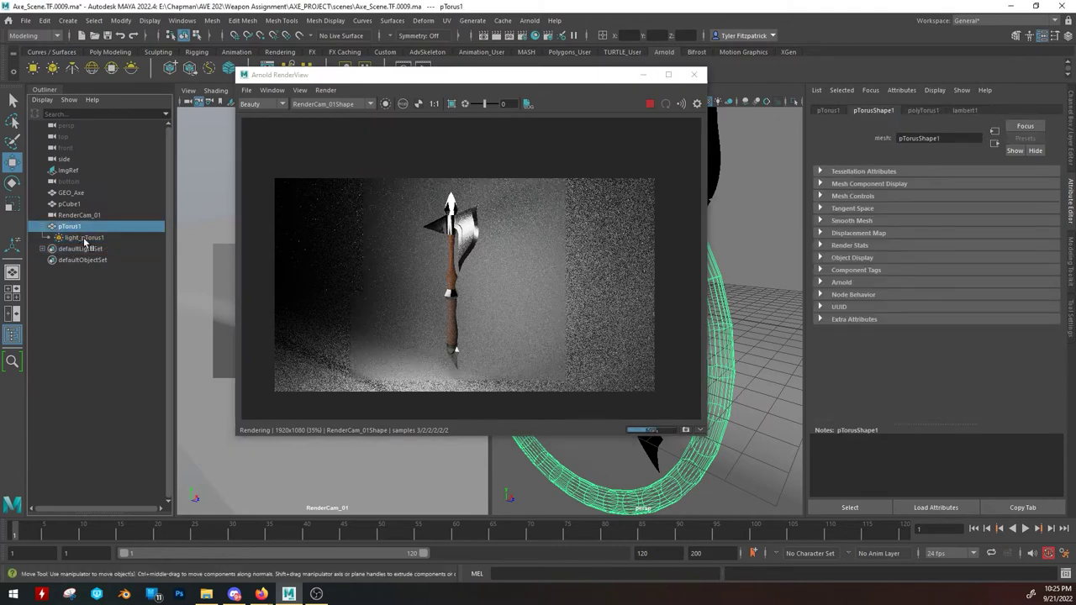
{"action": "left_click", "coordinate": [86, 238]}
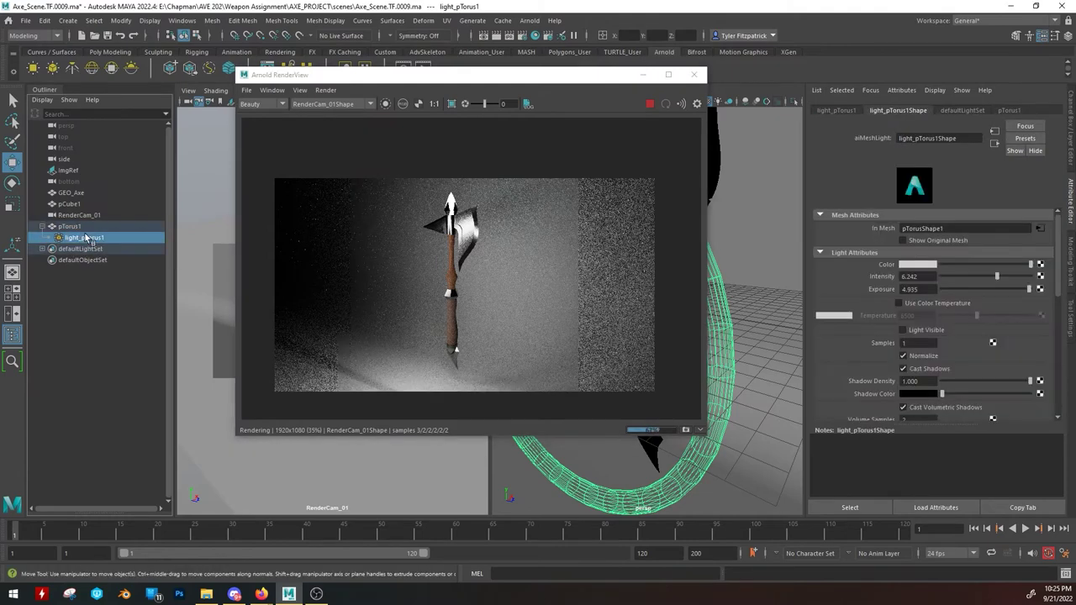
{"action": "left_click_drag", "start_coordinate": [439, 77], "coordinate": [214, 97]}
{"action": "left_click", "coordinate": [902, 240]}
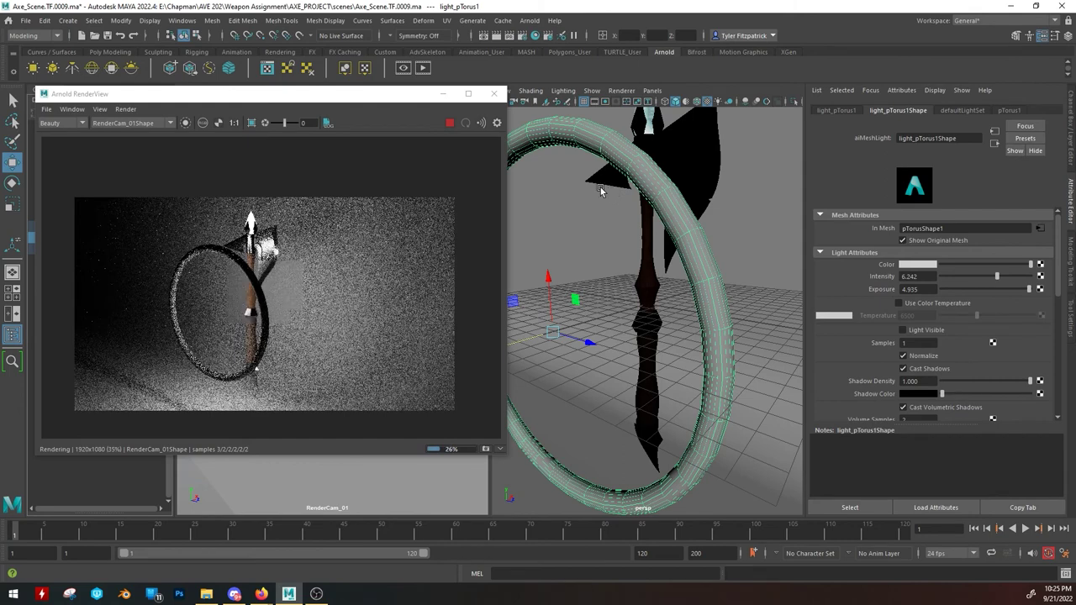
Assign a new aiStandardSurface material to the pTorus1 mesh.
{"action": "left_click_drag", "start_coordinate": [300, 96], "coordinate": [392, 123]}
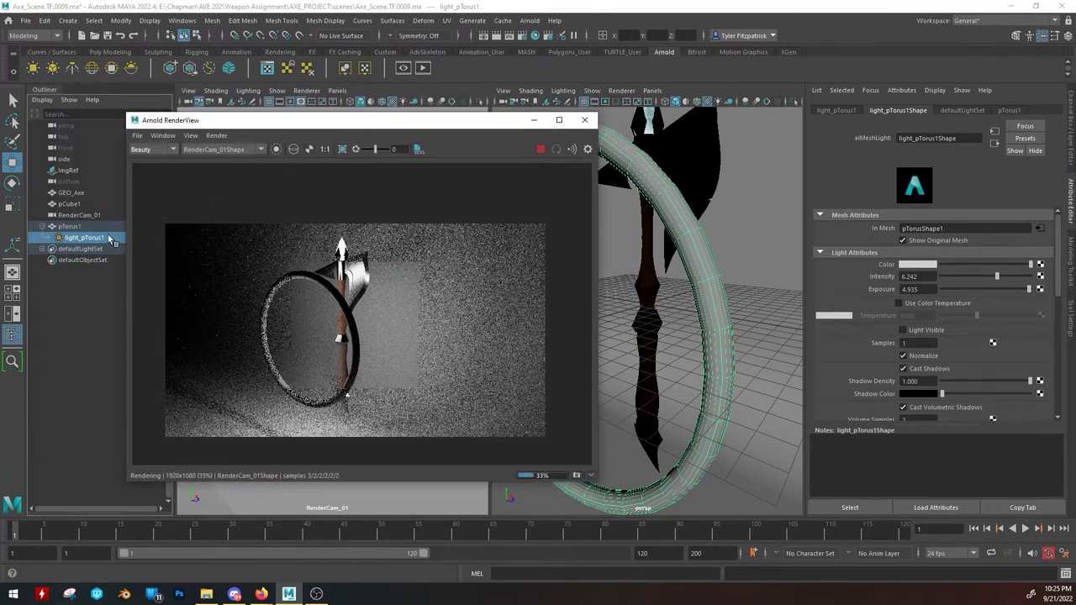
{"action": "left_click", "coordinate": [67, 227]}
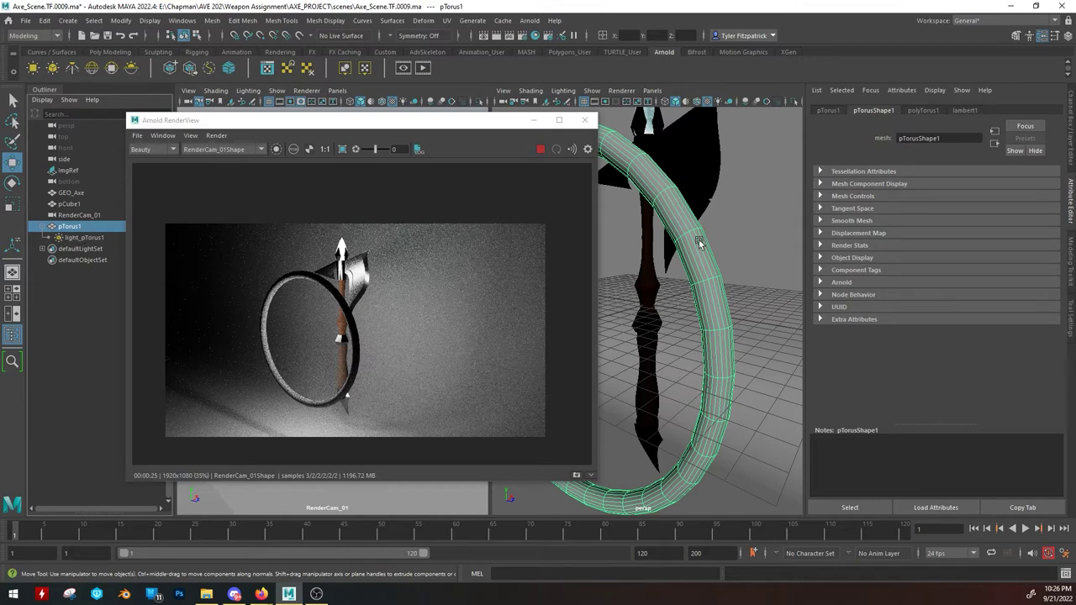
{"action": "right_click_drag", "start_coordinate": [698, 242], "coordinate": [696, 526]}
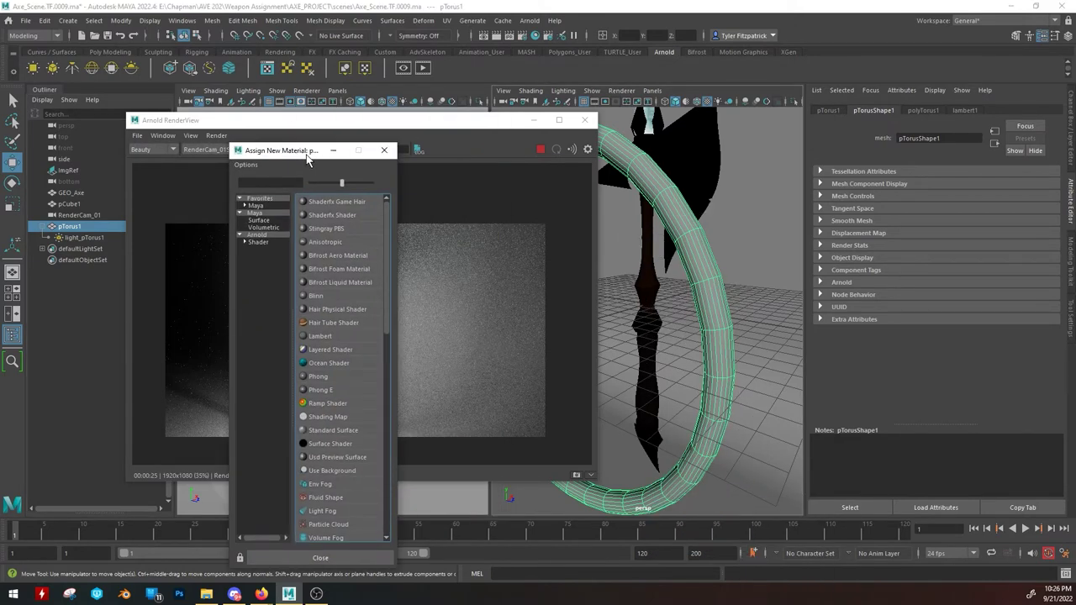
{"action": "left_click_drag", "start_coordinate": [337, 154], "coordinate": [771, 83]}
{"action": "scroll", "coordinate": [809, 364], "scroll_direction": "down", "scroll_amount": 10}
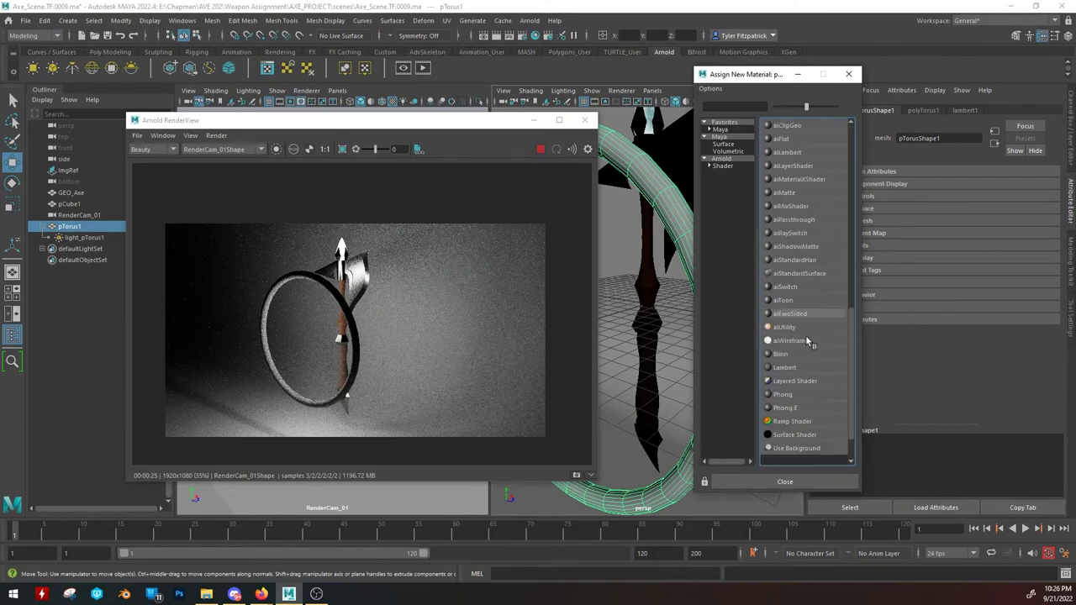
{"action": "left_click", "coordinate": [815, 273]}
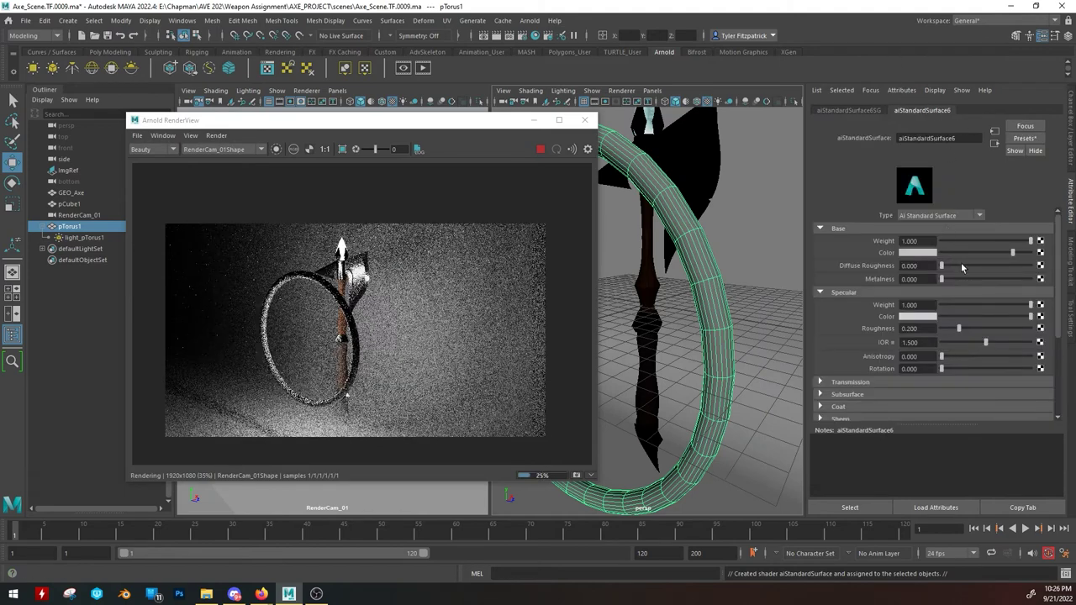
Set the emission weight of the torus's new material to 10.
{"action": "scroll", "coordinate": [879, 312], "scroll_direction": "down", "scroll_amount": 3}
{"action": "left_click", "coordinate": [821, 303]}
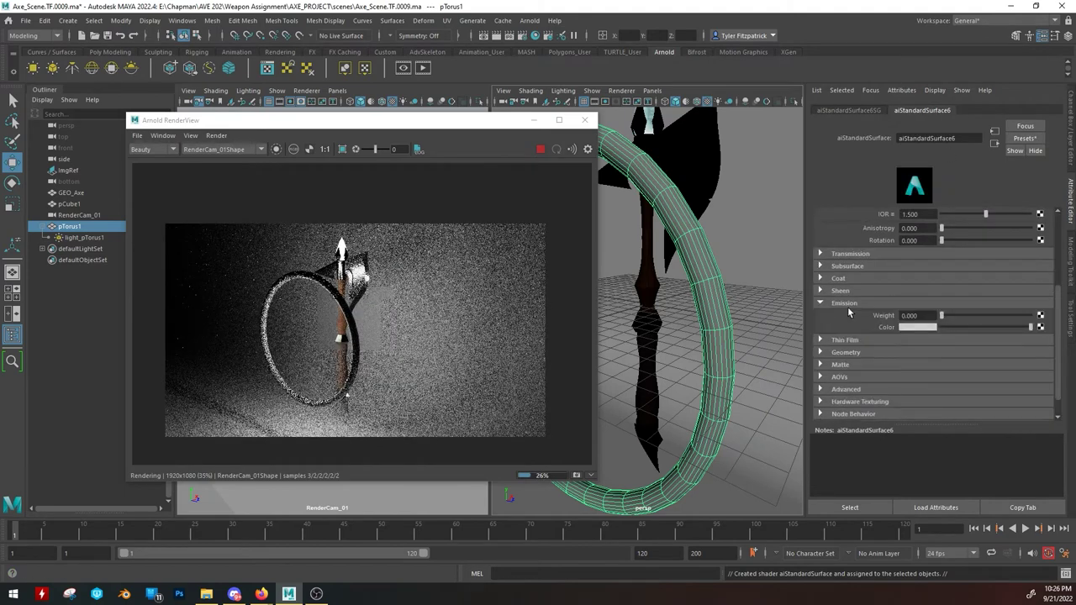
{"action": "left_click_drag", "start_coordinate": [942, 315], "coordinate": [1008, 321]}
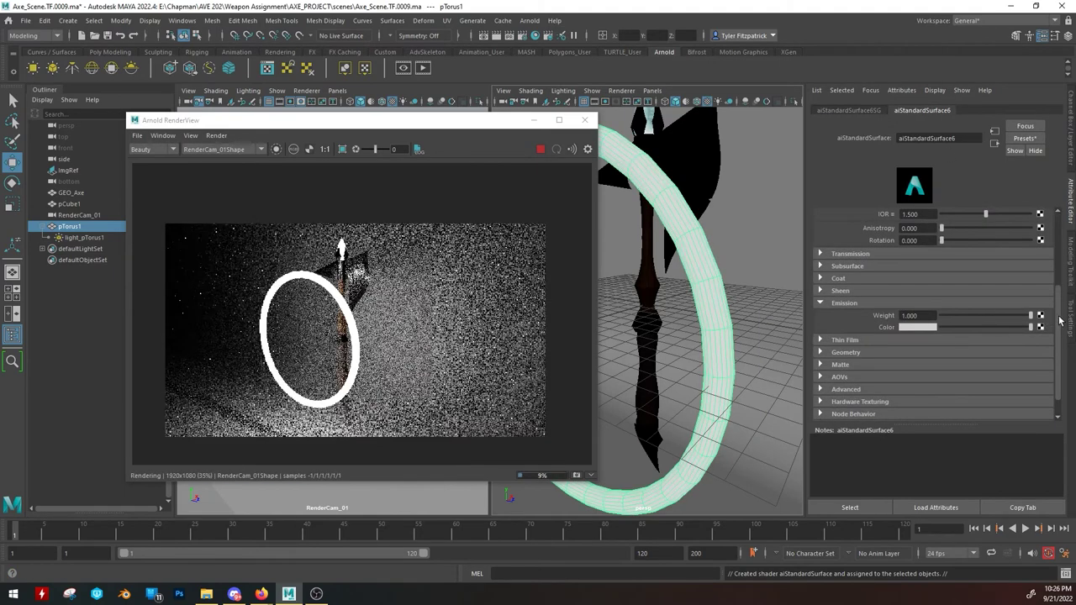
{"action": "double_click", "coordinate": [910, 315]}
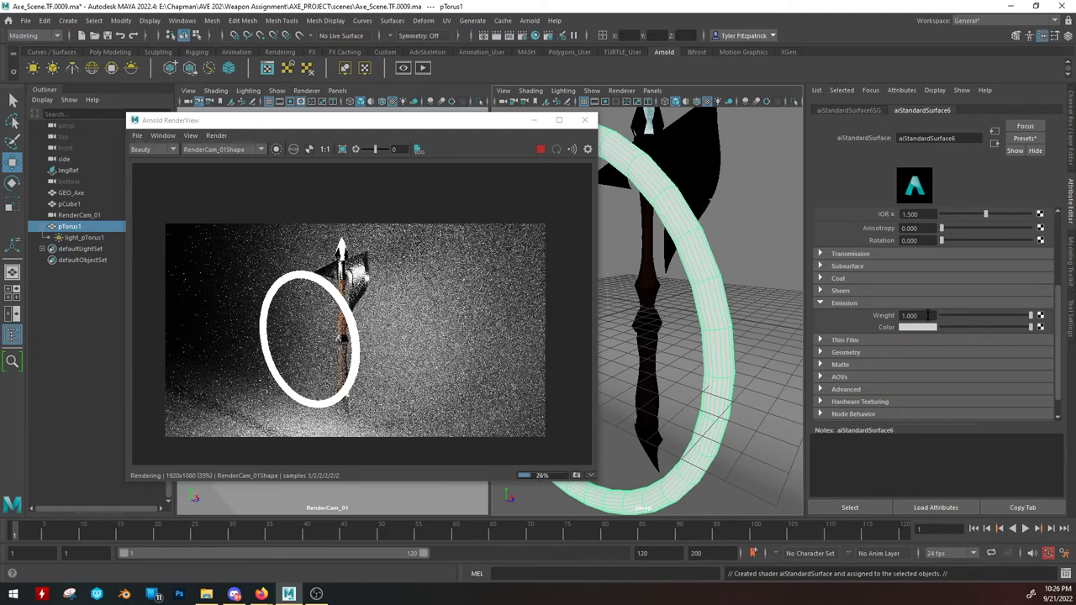
{"action": "type", "text": "10"}
{"action": "key", "text": "Return"}
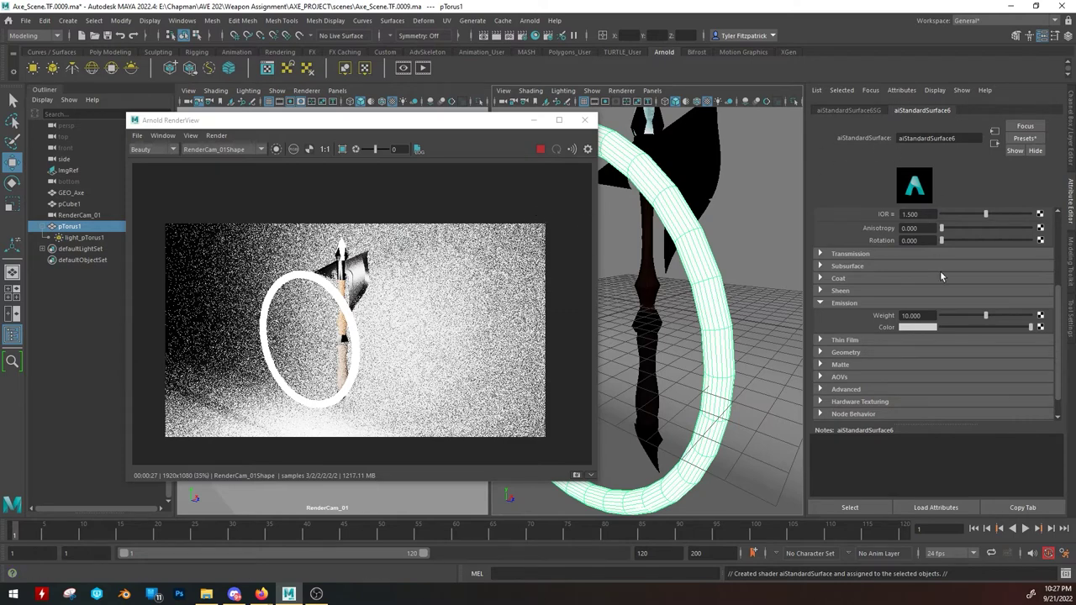
Return to the torus mesh light's attributes and open its Samples value for editing.
{"action": "scroll", "coordinate": [954, 299], "scroll_direction": "up", "scroll_amount": 3}
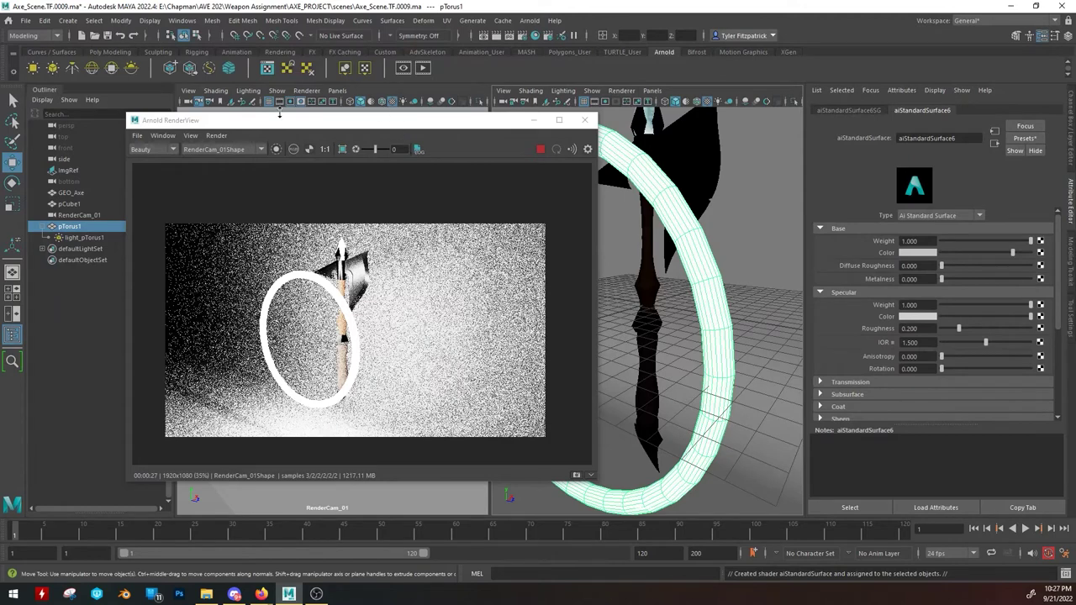
{"action": "left_click", "coordinate": [74, 239]}
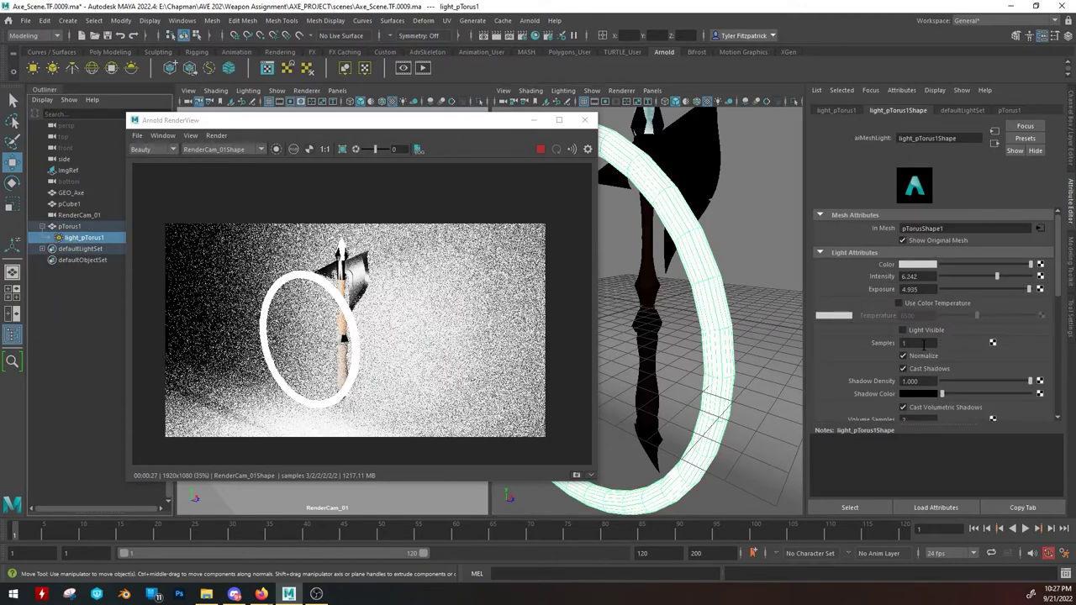
{"action": "left_click", "coordinate": [914, 342]}
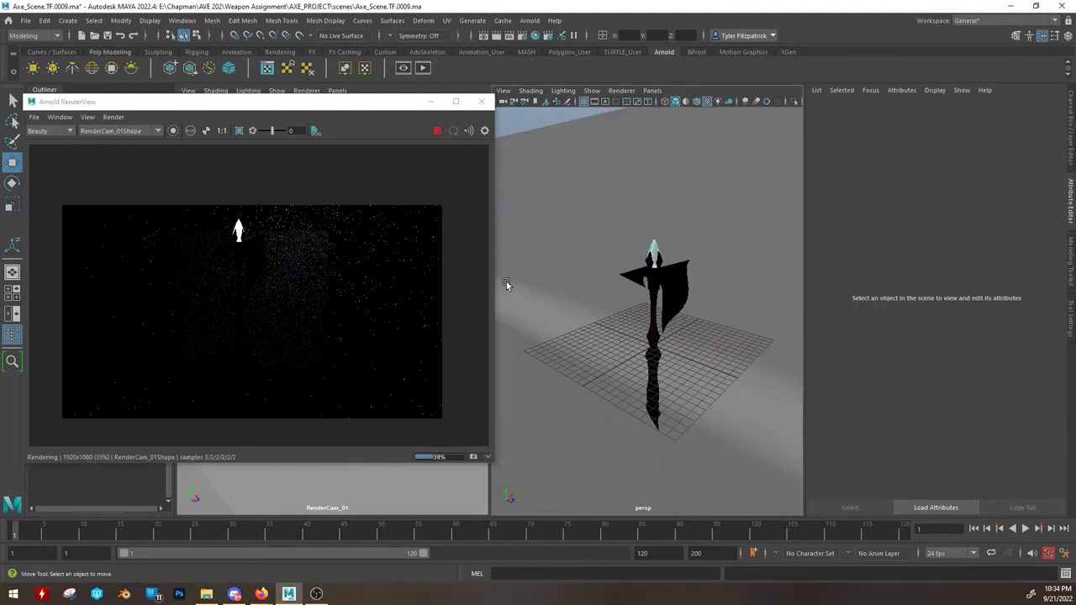
Create an Arnold photometric light beside the axe head and load the IES photometry file from the project's assets folder.
{"action": "left_click", "coordinate": [72, 69]}
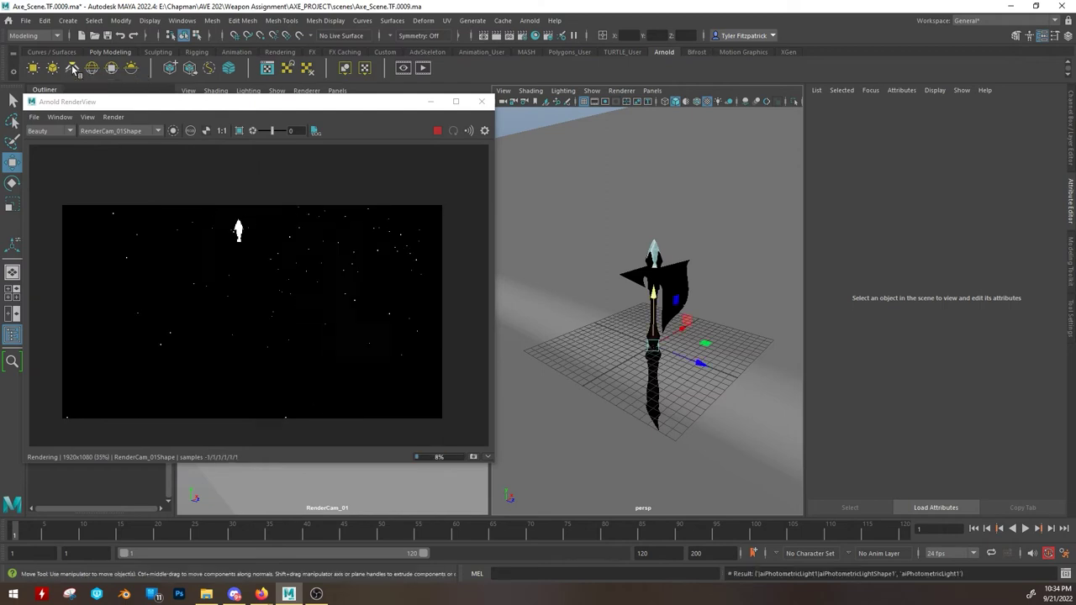
{"action": "left_click_drag", "start_coordinate": [655, 345], "coordinate": [618, 238]}
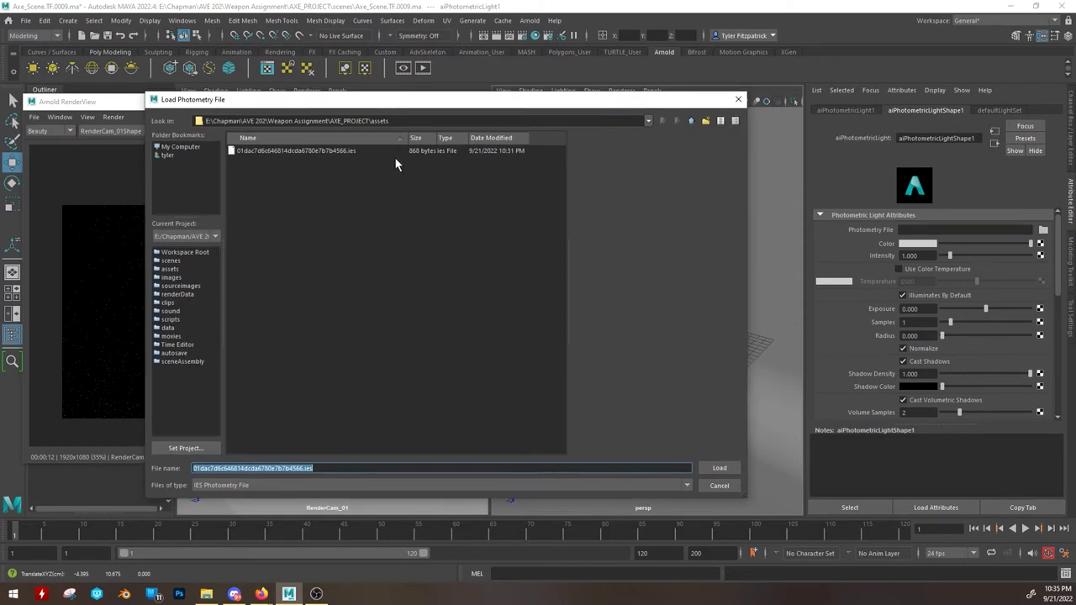
{"action": "left_click", "coordinate": [328, 153]}
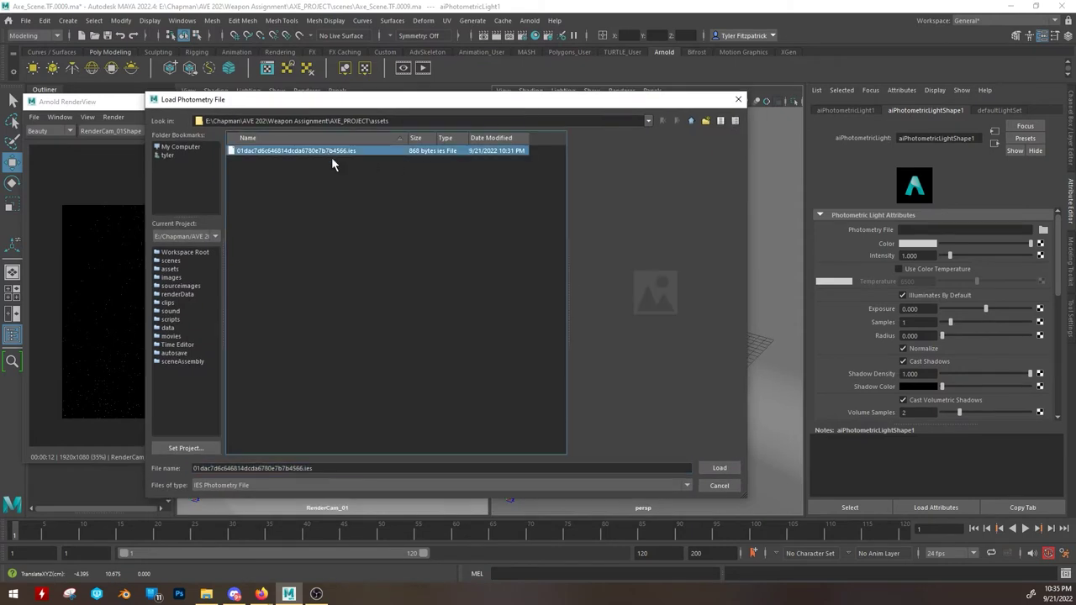
{"action": "left_click", "coordinate": [711, 468]}
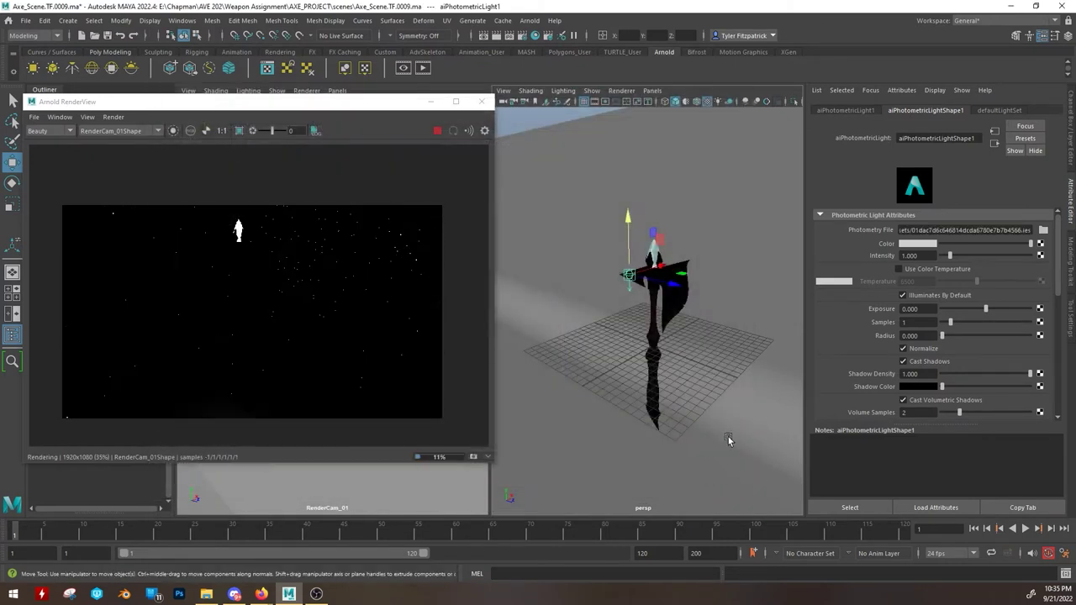
Set the photometric light's exposure to about 3.645 and intensity to about 6.497, and place it above the axe, tilted toward the backdrop.
{"action": "left_click", "coordinate": [1015, 310]}
{"action": "left_click", "coordinate": [999, 257]}
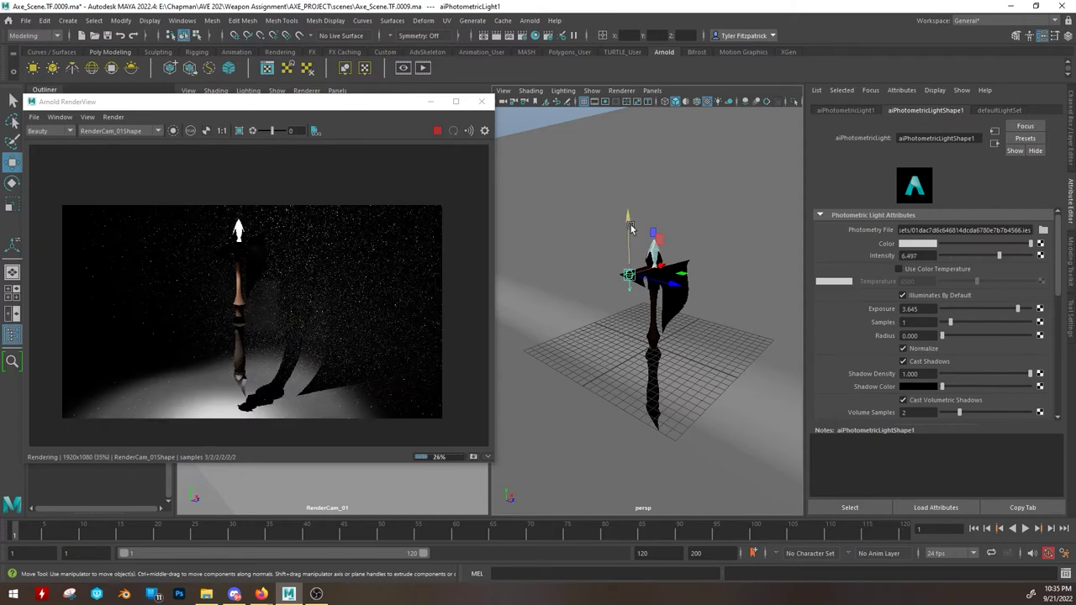
{"action": "left_click_drag", "start_coordinate": [630, 227], "coordinate": [611, 262]}
{"action": "key", "text": "e"}
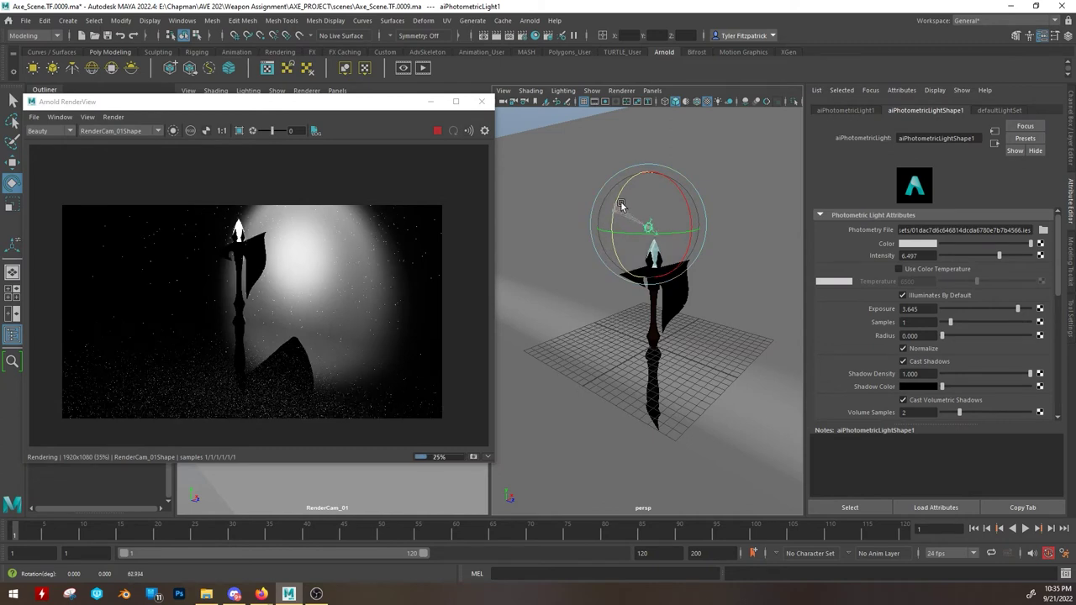
{"action": "left_click_drag", "start_coordinate": [622, 204], "coordinate": [622, 203]}
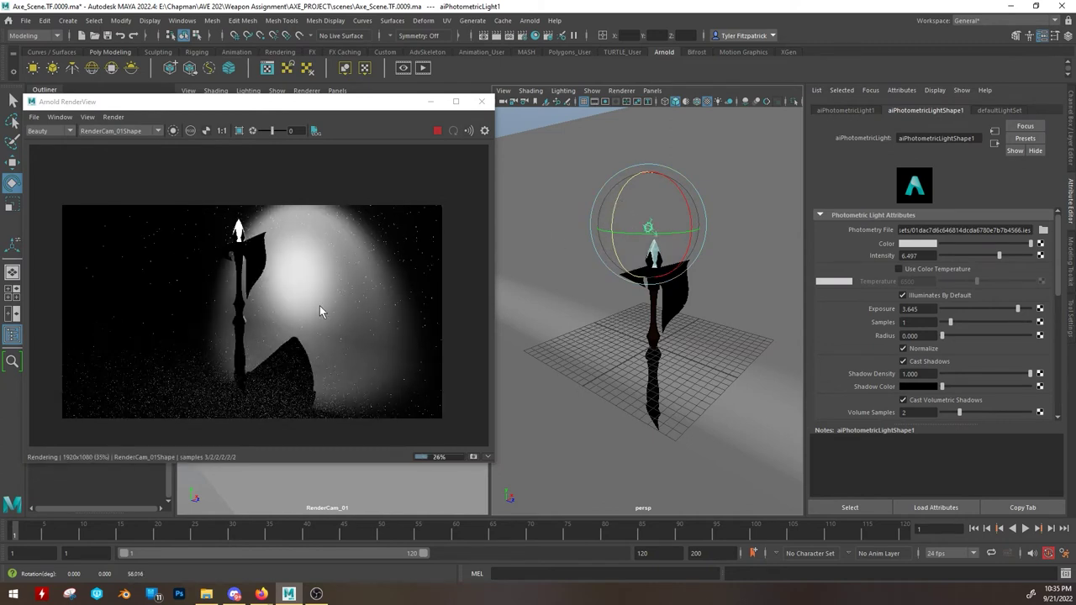
{"action": "left_click_drag", "start_coordinate": [594, 207], "coordinate": [619, 194]}
Move the photometric light away from the axe to about X -9.984, Y 14.526, so it casts the axe's shadow on the backdrop.
{"action": "key", "text": "w"}
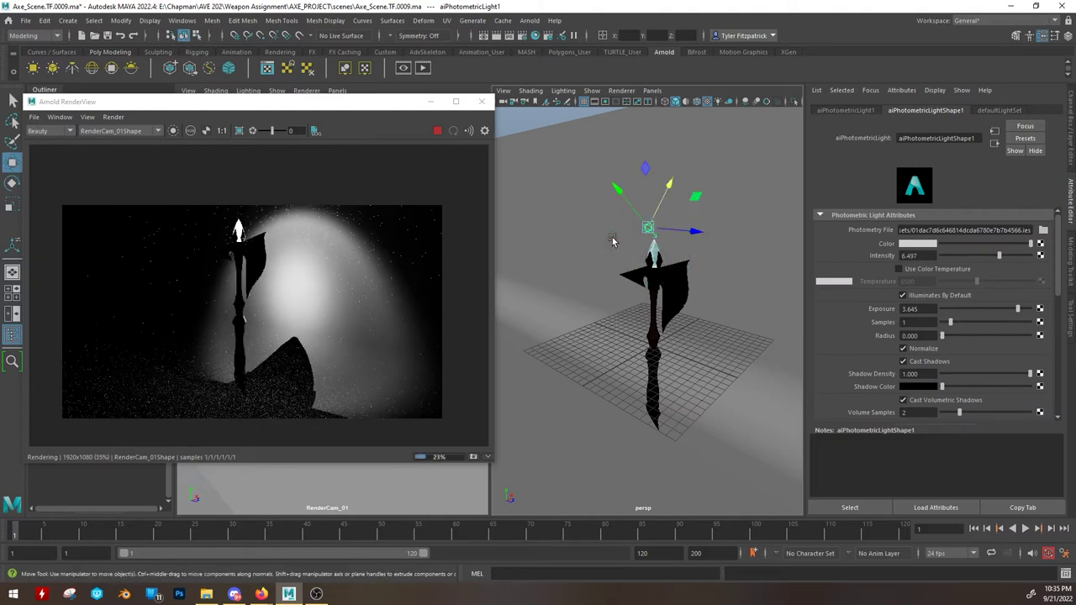
{"action": "mouse_move", "coordinate": [637, 214]}
{"action": "left_mouse_down"}
{"action": "mouse_move", "coordinate": [628, 168]}
{"action": "mouse_move", "coordinate": [614, 194]}
{"action": "left_mouse_up"}
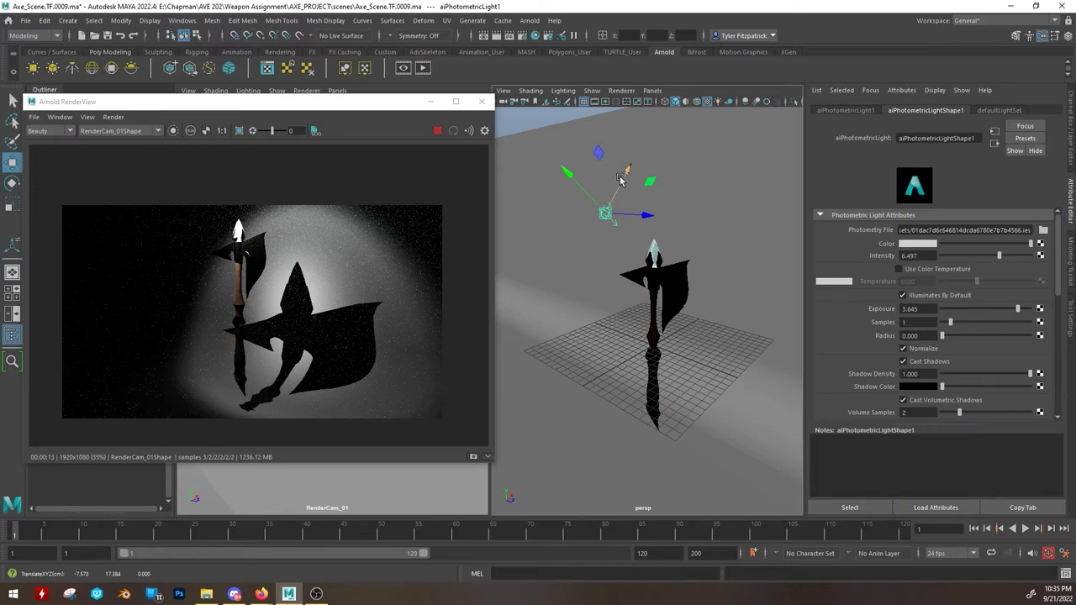
{"action": "left_click_drag", "start_coordinate": [624, 174], "coordinate": [585, 202]}
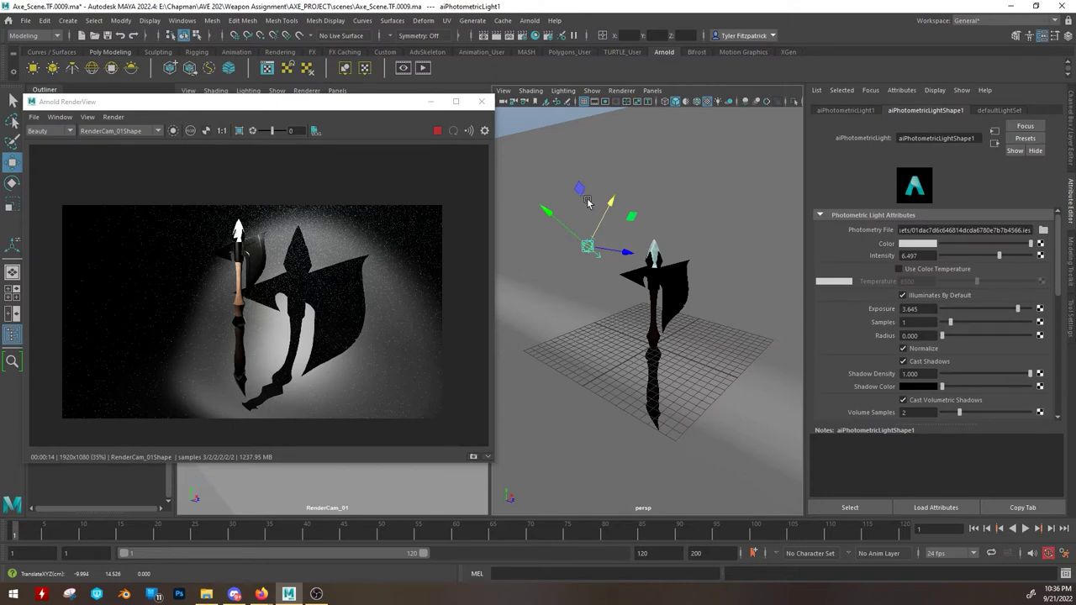
Replace the photometric light with an Arnold skydome light surrounding the scene.
{"action": "key", "text": "Delete"}
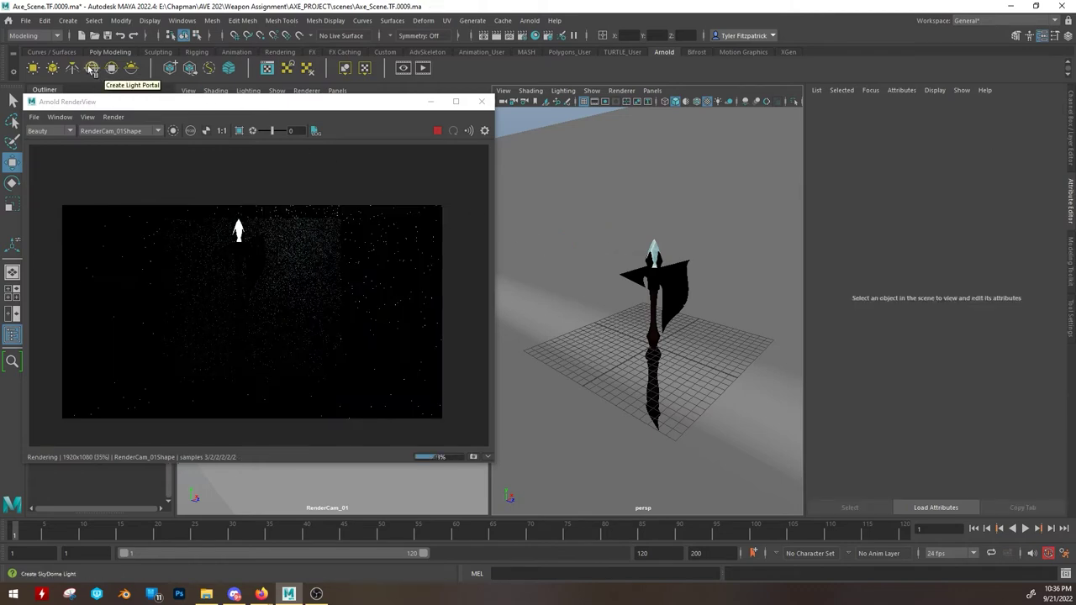
{"action": "left_click", "coordinate": [92, 68]}
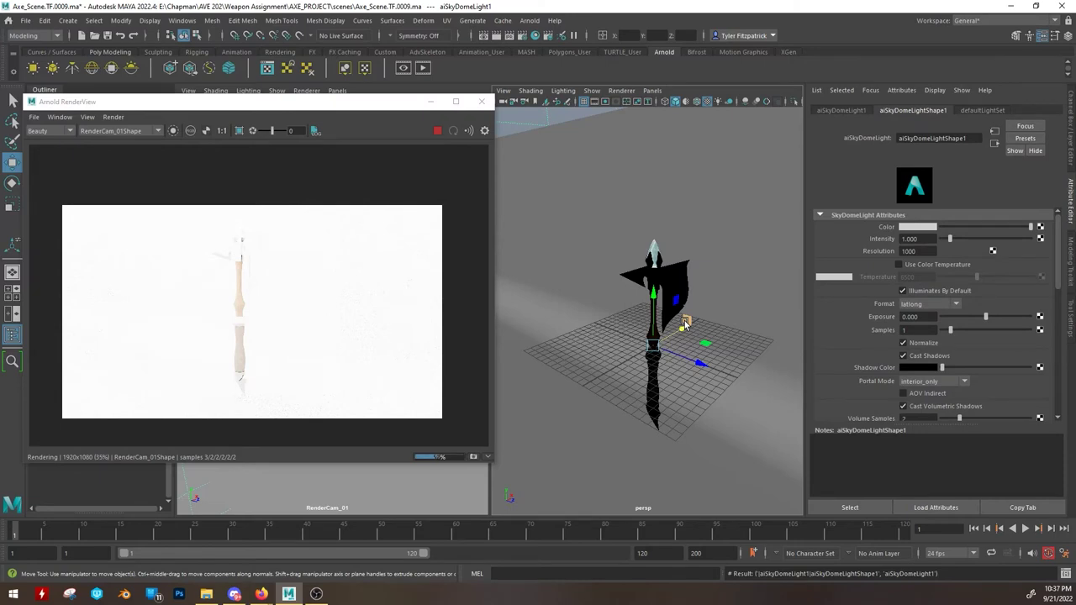
{"action": "key", "text": "f"}
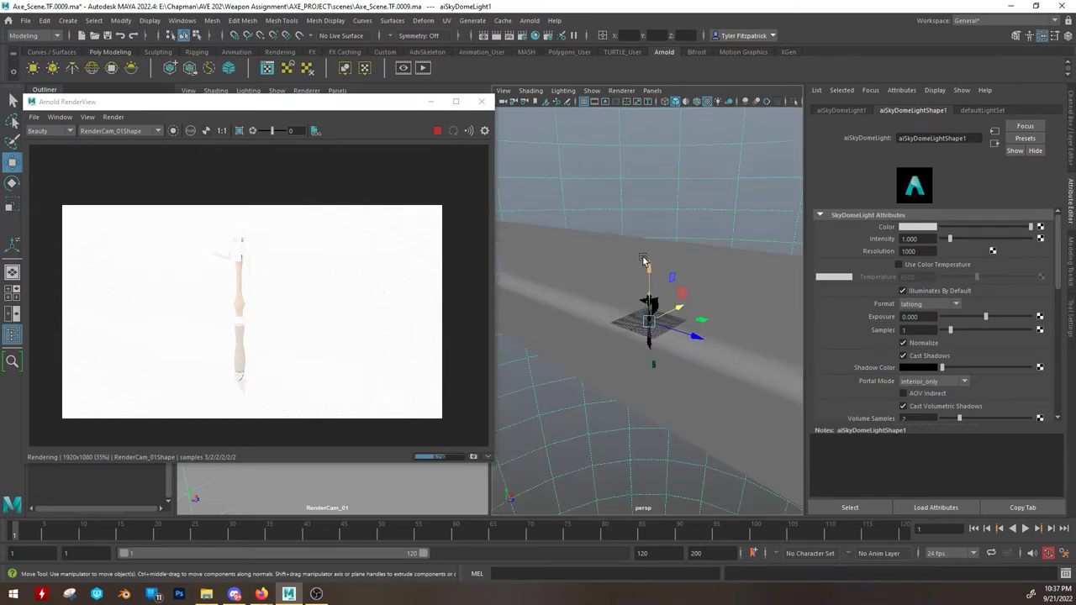
{"action": "scroll", "coordinate": [640, 253], "scroll_direction": "down", "scroll_amount": 10}
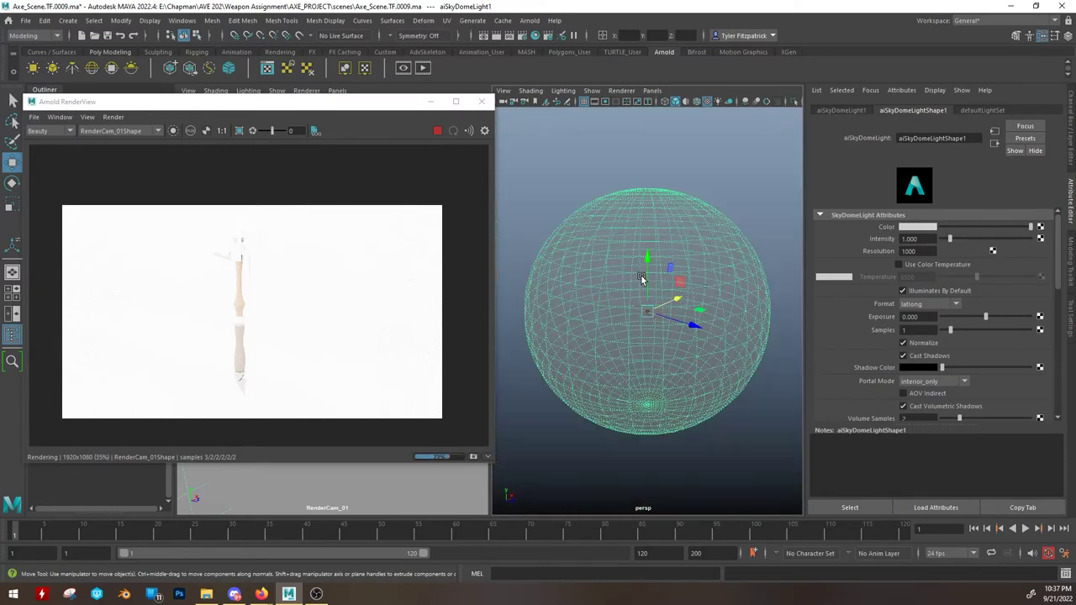
{"action": "scroll", "coordinate": [640, 279], "scroll_direction": "down", "scroll_amount": 3}
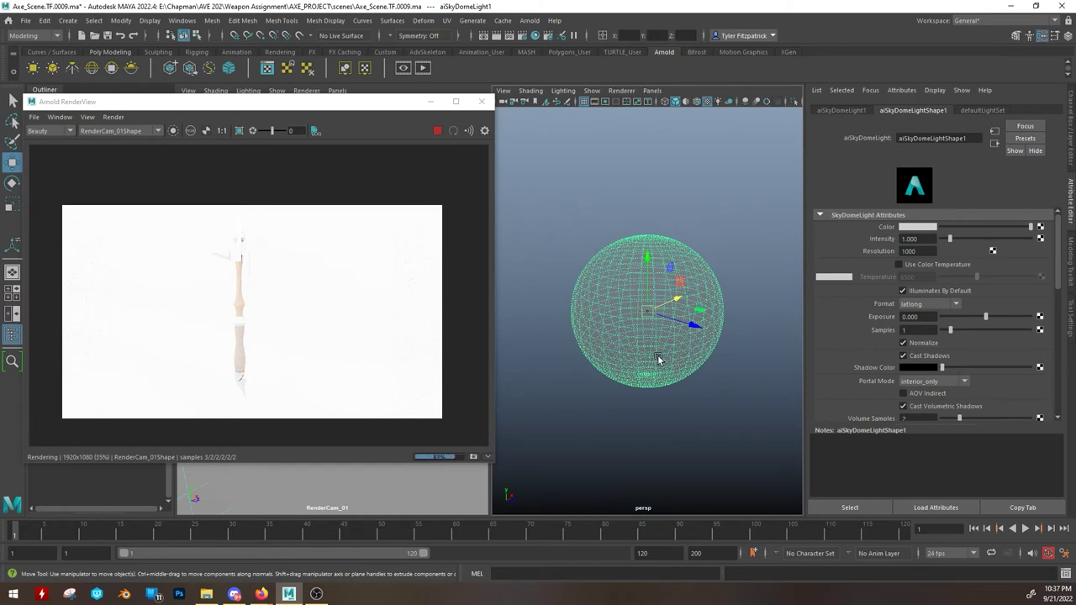
{"action": "scroll", "coordinate": [656, 348], "scroll_direction": "up", "scroll_amount": 3}
{"action": "scroll", "coordinate": [649, 334], "scroll_direction": "up", "scroll_amount": 5}
{"action": "left_click_drag", "start_coordinate": [652, 340], "coordinate": [649, 362], "text": "alt"}
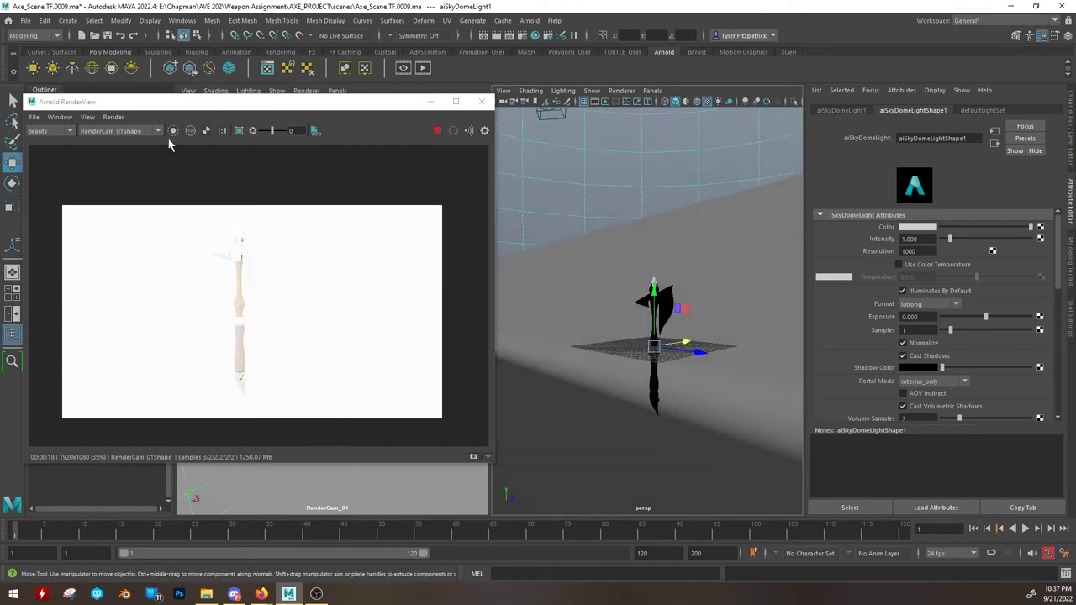
Set the render camera's Arnold exposure to 0 and hide the backdrop layer.
{"action": "left_click_drag", "start_coordinate": [162, 115], "coordinate": [288, 97]}
{"action": "left_click", "coordinate": [84, 215]}
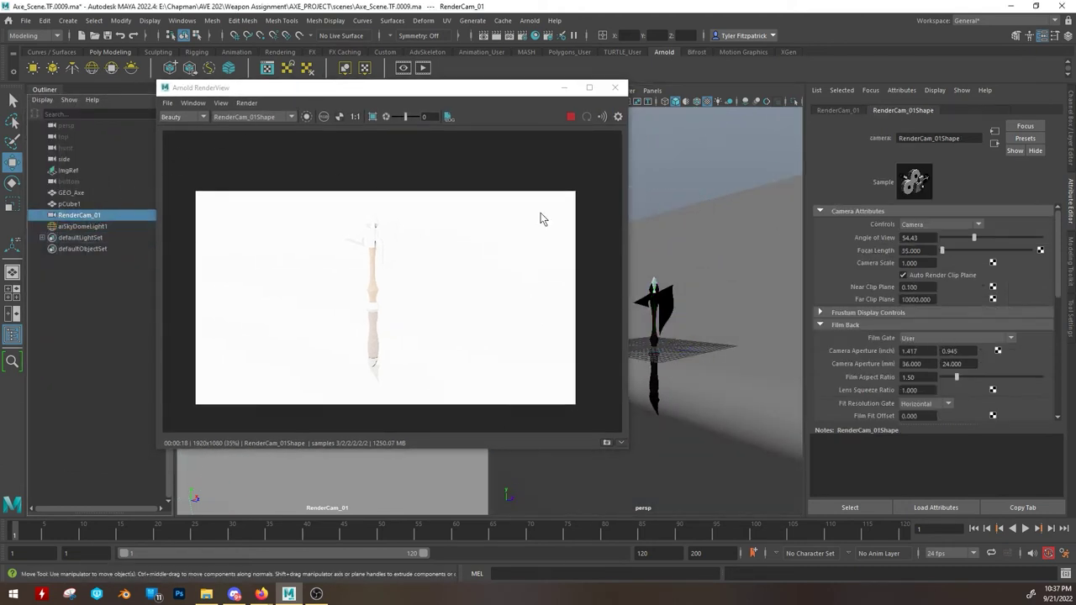
{"action": "scroll", "coordinate": [918, 348], "scroll_direction": "down", "scroll_amount": 10}
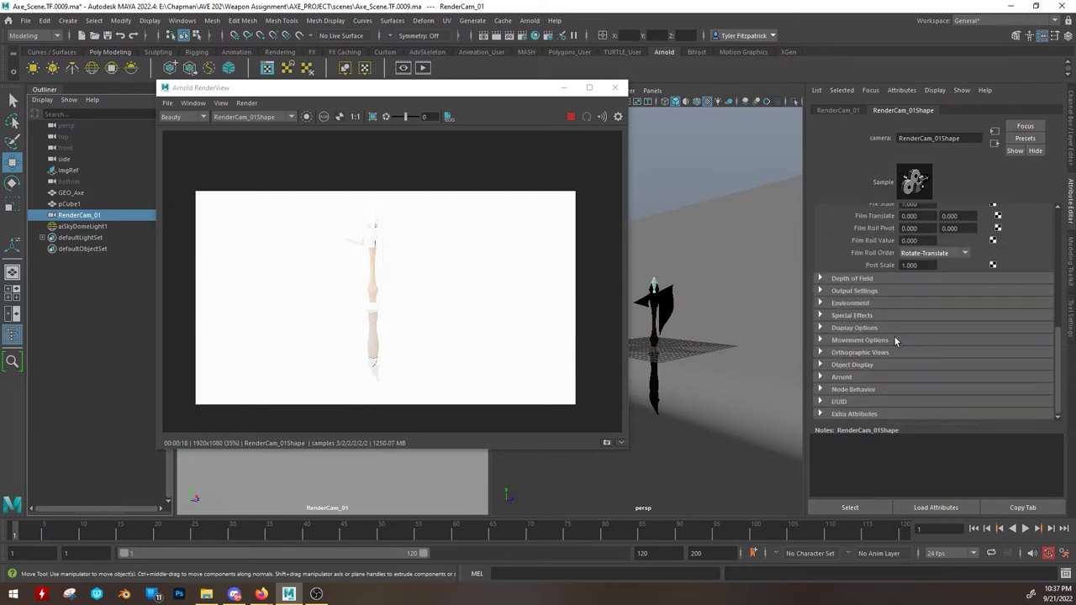
{"action": "left_click", "coordinate": [836, 377]}
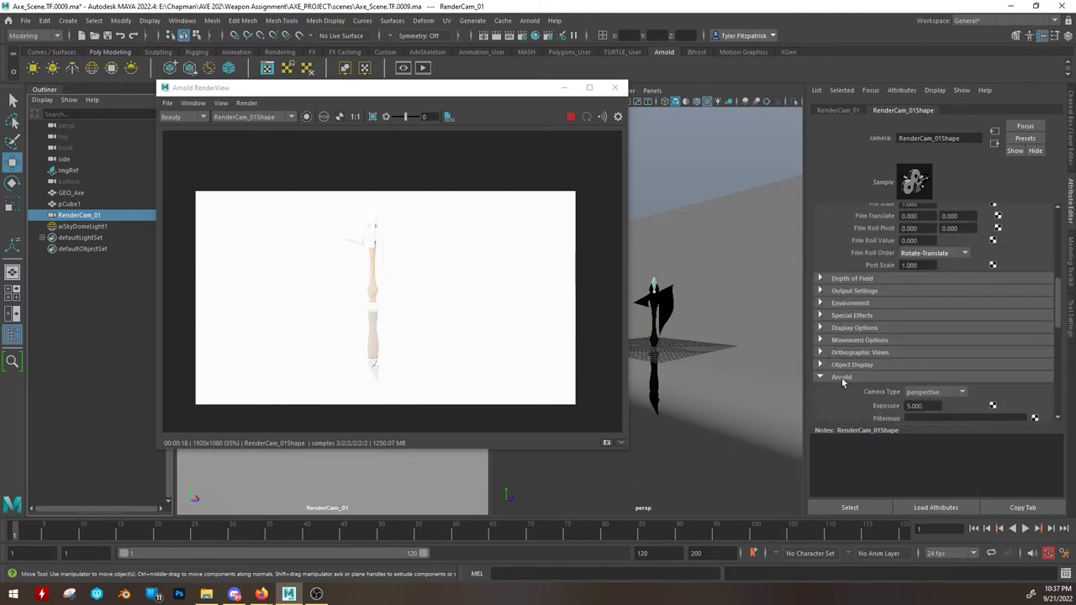
{"action": "left_click_drag", "start_coordinate": [930, 405], "coordinate": [876, 407]}
{"action": "type", "text": "0"}
{"action": "key", "text": "Return"}
{"action": "left_click_drag", "start_coordinate": [422, 93], "coordinate": [271, 122]}
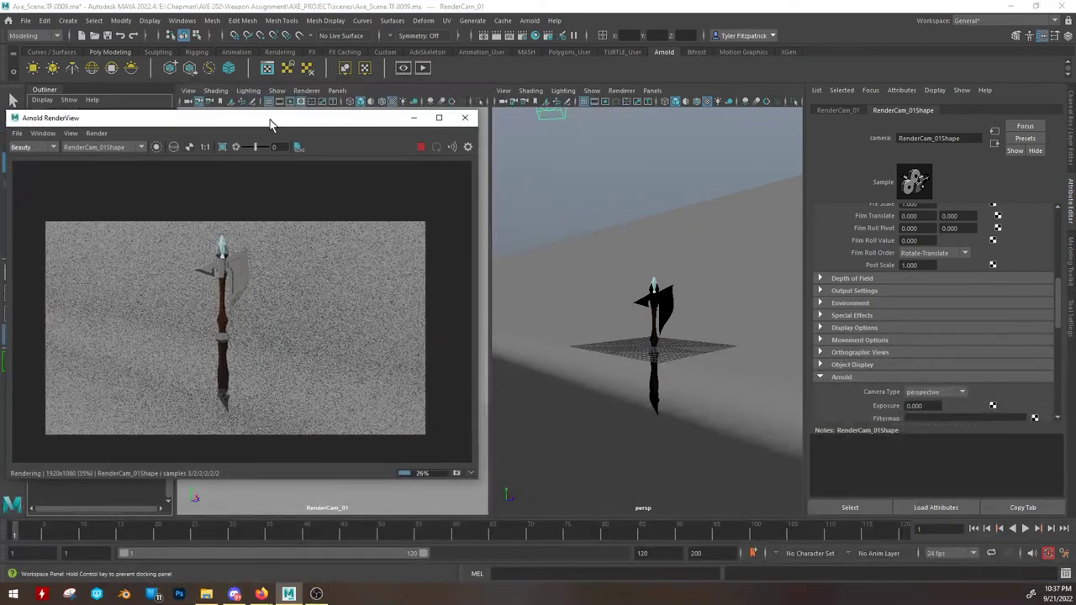
{"action": "scroll", "coordinate": [640, 326], "scroll_direction": "up", "scroll_amount": 3}
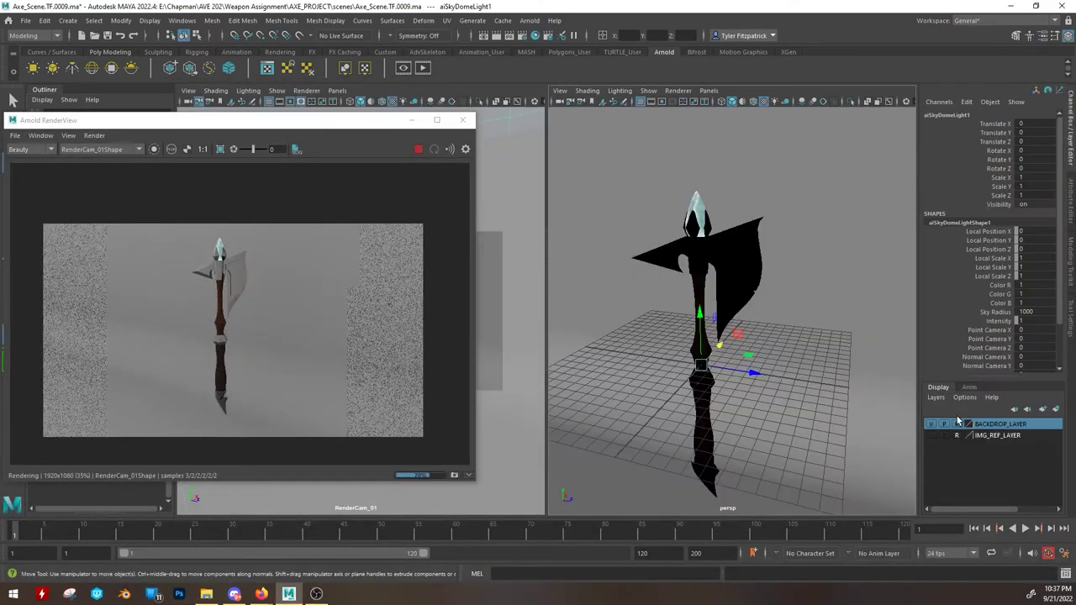
{"action": "left_click", "coordinate": [930, 424]}
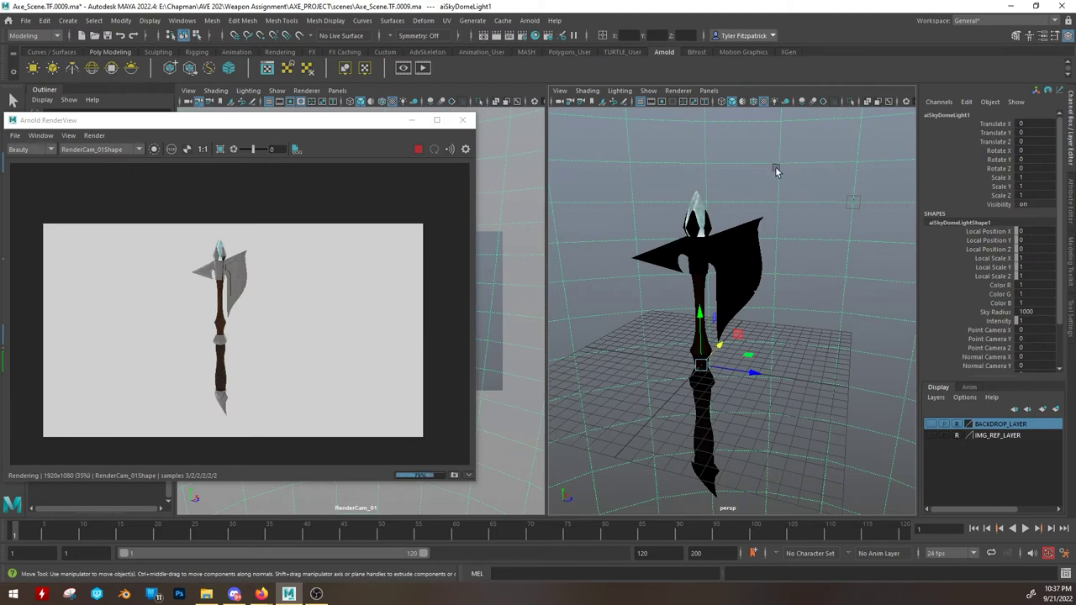
Darken the skydome light's color, and change it to a saturated yellow with hue about 64.4, saturation 1 and value 1.
{"action": "left_click", "coordinate": [1072, 195]}
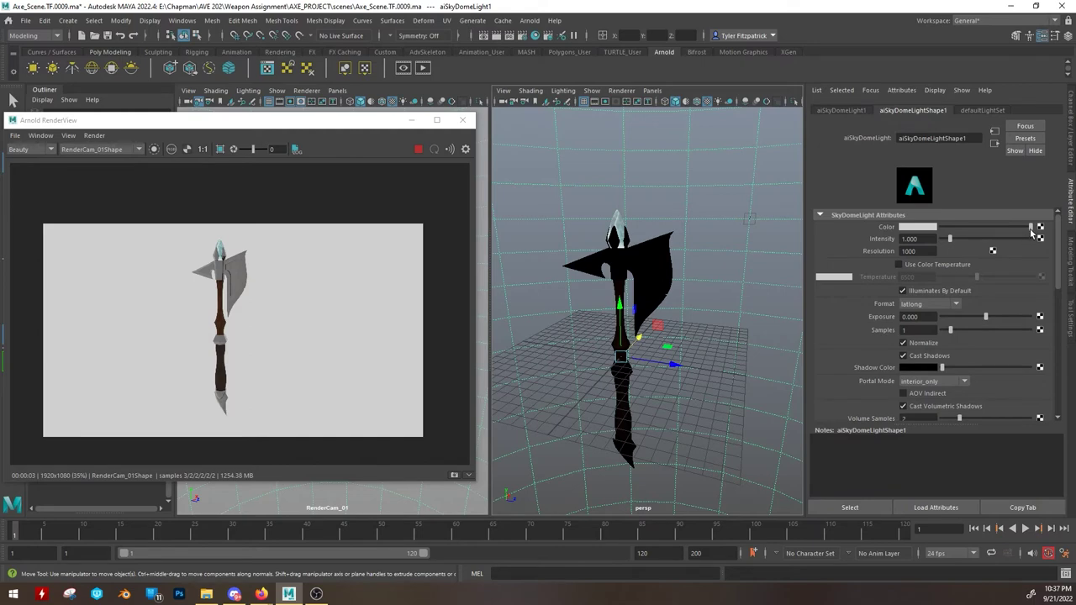
{"action": "left_click_drag", "start_coordinate": [1031, 228], "coordinate": [978, 228]}
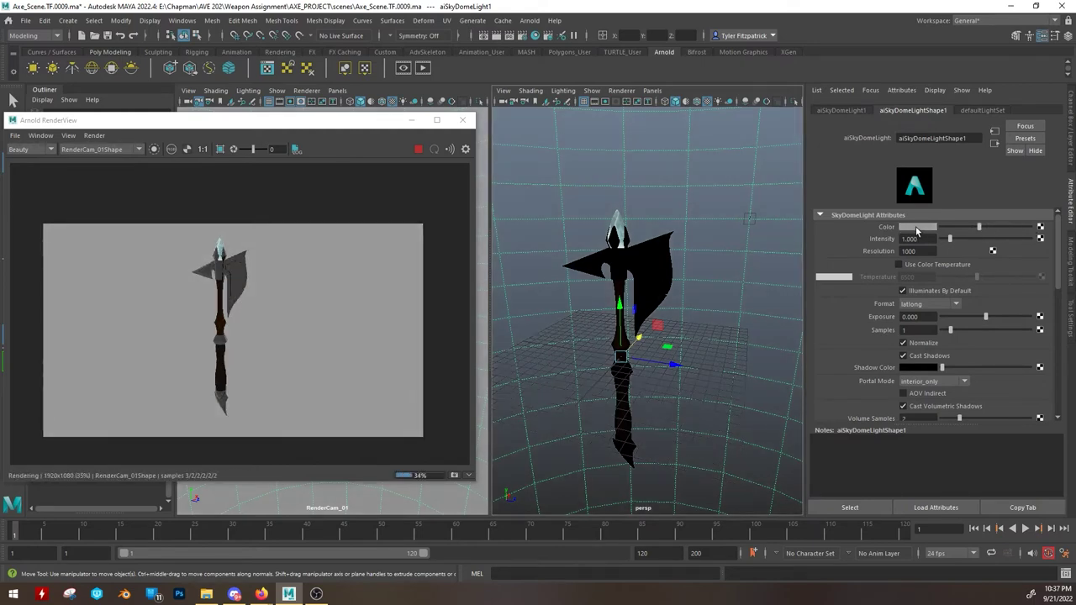
{"action": "left_click", "coordinate": [917, 228]}
{"action": "left_click", "coordinate": [454, 256]}
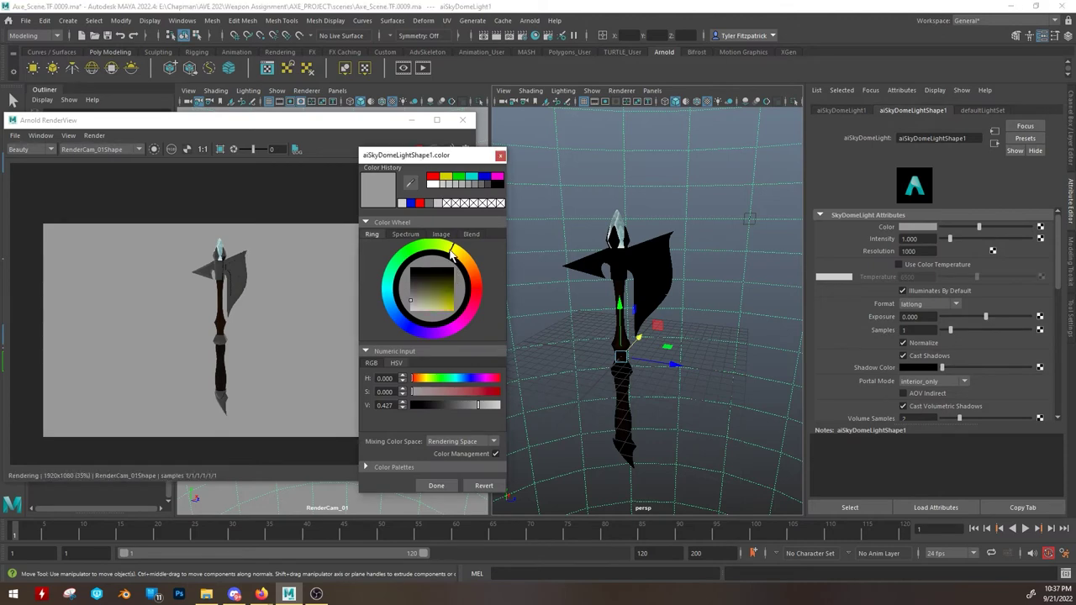
{"action": "left_click_drag", "start_coordinate": [432, 297], "coordinate": [462, 318]}
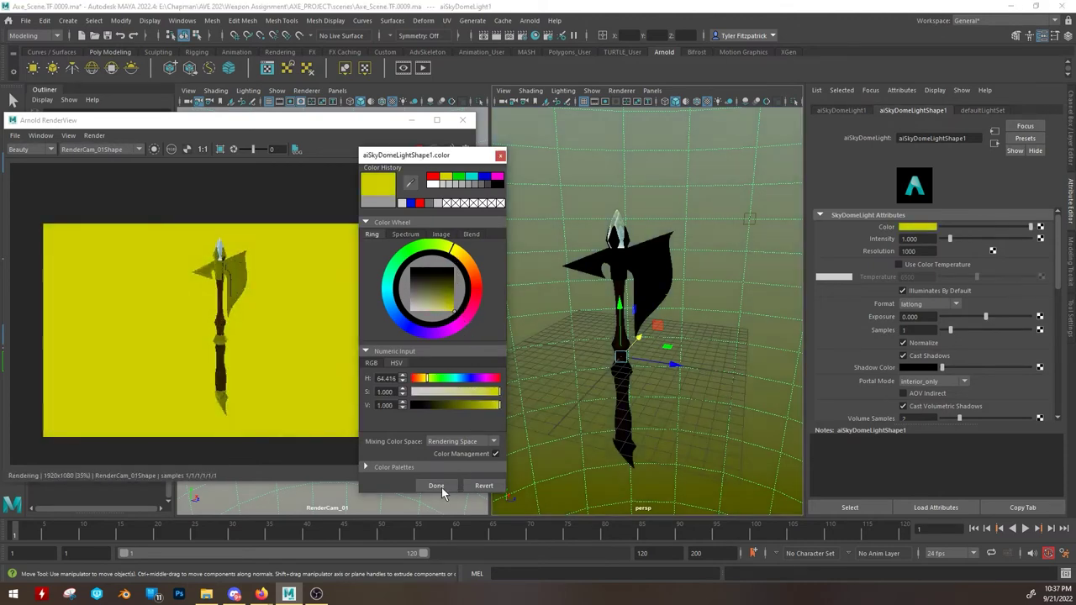
{"action": "left_click", "coordinate": [437, 487]}
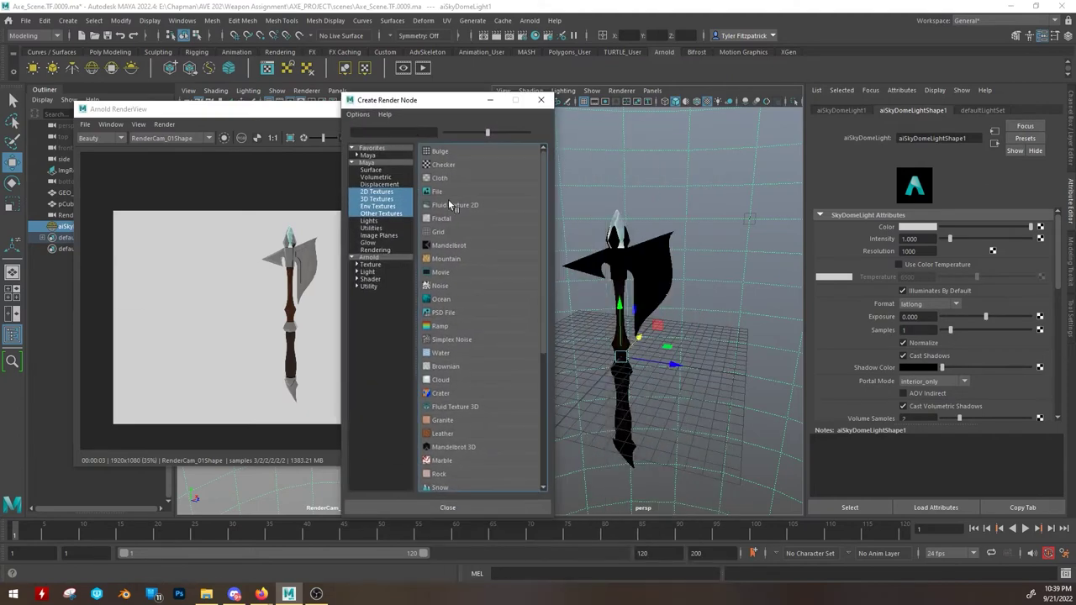
Map the skydome light's color with a file texture that loads belfast_farmhouse_4k.hdr from the project's sourceimages folder.
{"action": "left_click", "coordinate": [445, 192]}
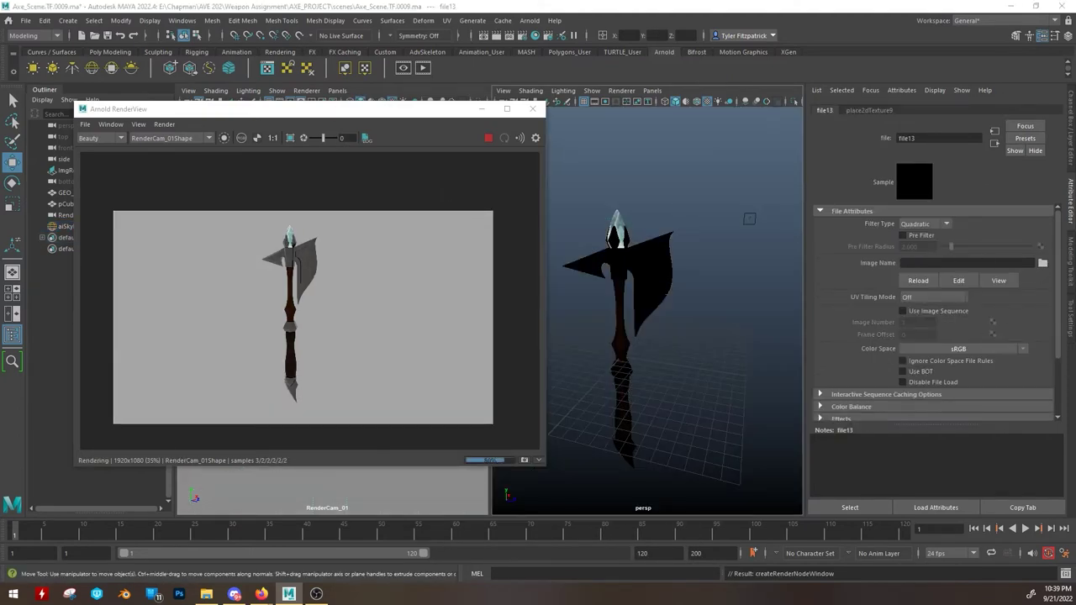
{"action": "left_click", "coordinate": [1042, 262]}
{"action": "left_click_drag", "start_coordinate": [546, 174], "coordinate": [525, 97]}
{"action": "left_click", "coordinate": [311, 204]}
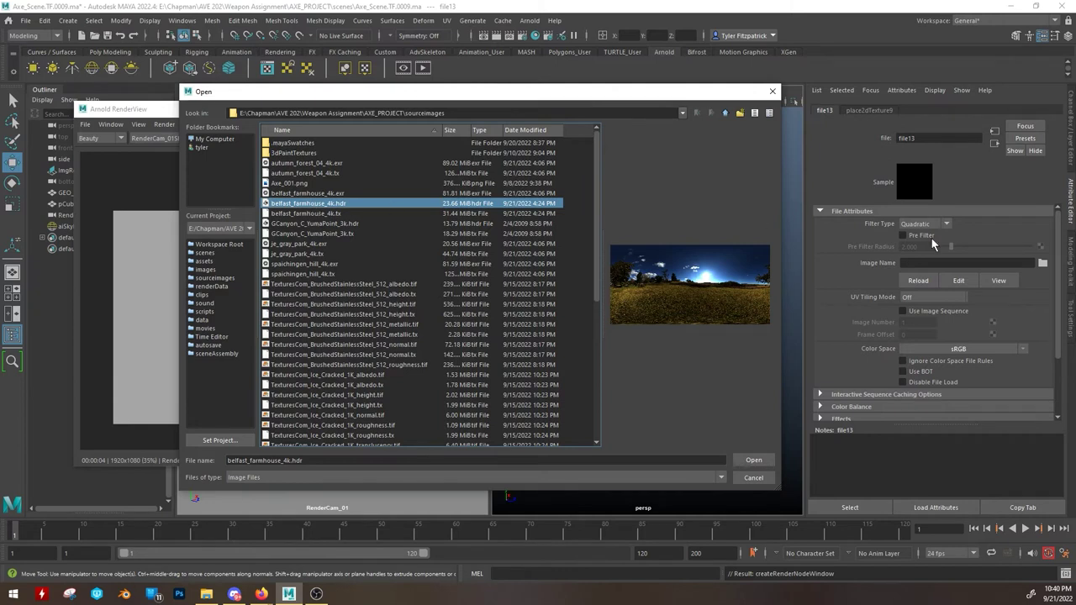
{"action": "left_click", "coordinate": [754, 460]}
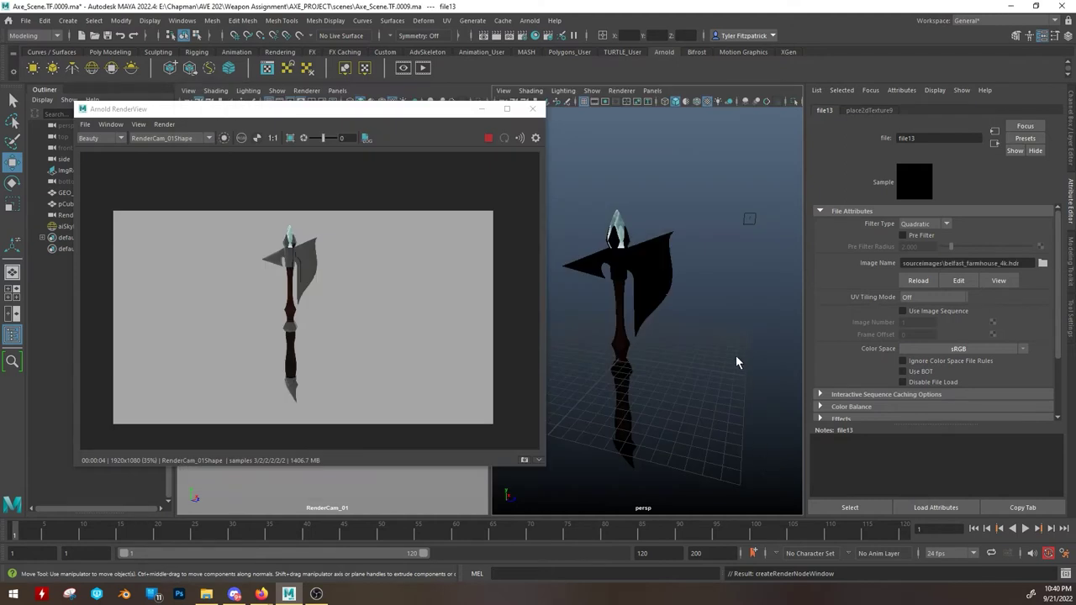
Examine the farmhouse HDR environment around the axe and its lighting on the axe in the viewport and the render.
{"action": "left_click_drag", "start_coordinate": [390, 110], "coordinate": [268, 99]}
{"action": "left_click_drag", "start_coordinate": [712, 263], "coordinate": [743, 254], "text": "alt"}
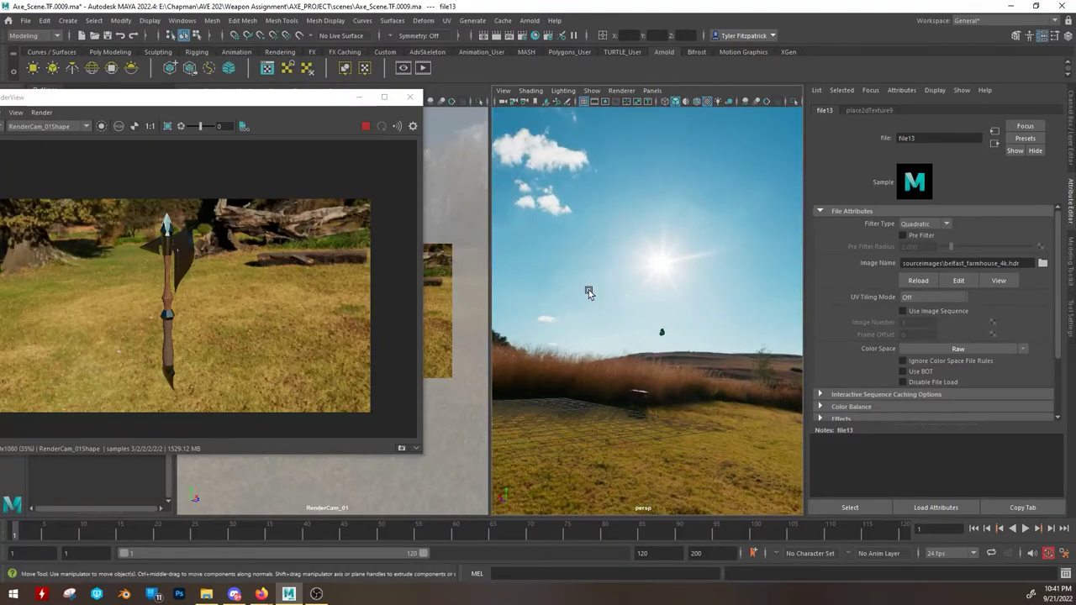
{"action": "mouse_move", "coordinate": [583, 290]}
{"action": "left_mouse_down", "text": "alt"}
{"action": "mouse_move", "coordinate": [544, 326]}
{"action": "mouse_move", "coordinate": [459, 309]}
{"action": "mouse_move", "coordinate": [564, 285]}
{"action": "left_mouse_up", "text": "alt"}
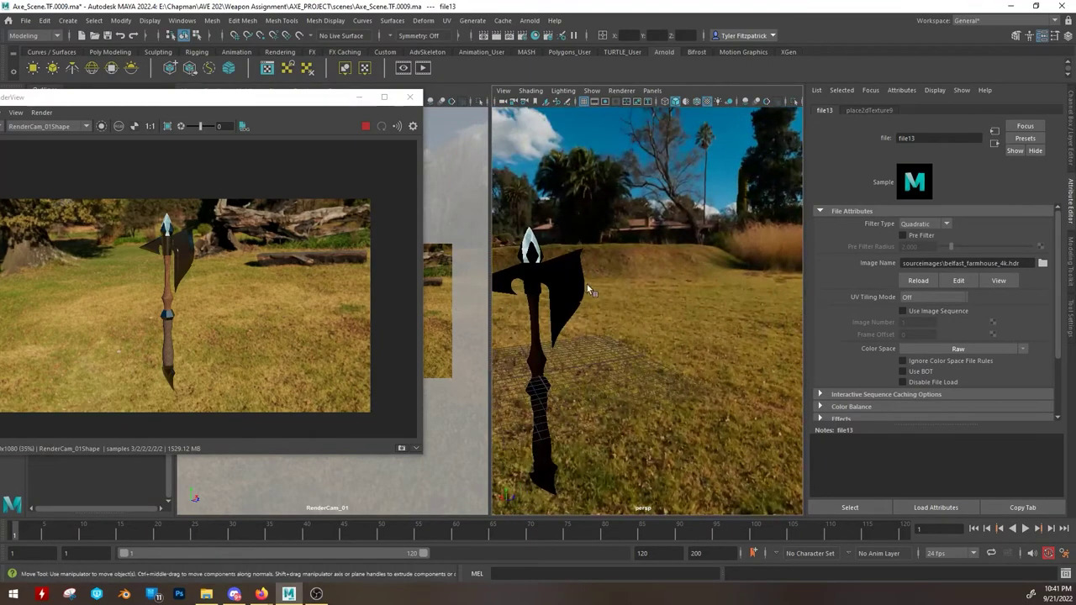
{"action": "left_click_drag", "start_coordinate": [717, 339], "coordinate": [659, 340], "text": "alt"}
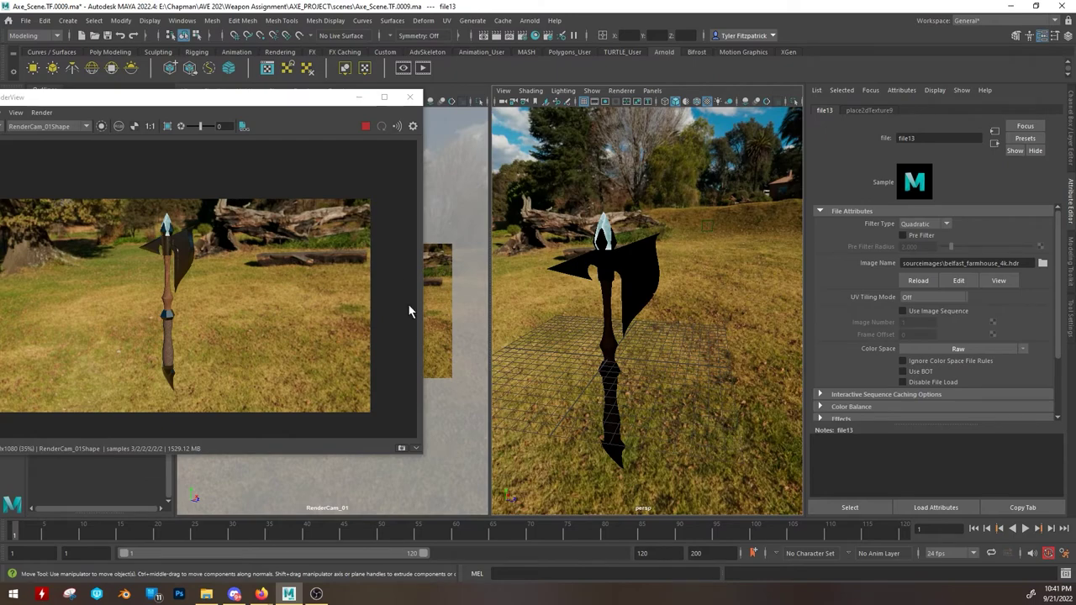
{"action": "scroll", "coordinate": [167, 290], "scroll_direction": "up", "scroll_amount": 3}
{"action": "scroll", "coordinate": [167, 289], "scroll_direction": "down", "scroll_amount": 1}
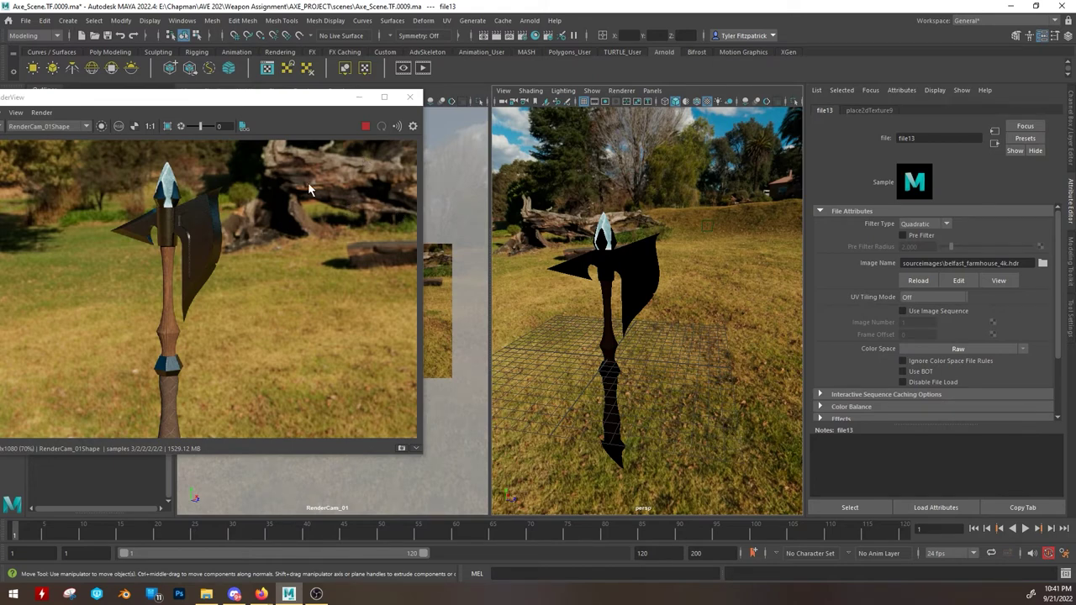
{"action": "scroll", "coordinate": [302, 218], "scroll_direction": "down", "scroll_amount": 3}
{"action": "scroll", "coordinate": [298, 237], "scroll_direction": "up", "scroll_amount": 1}
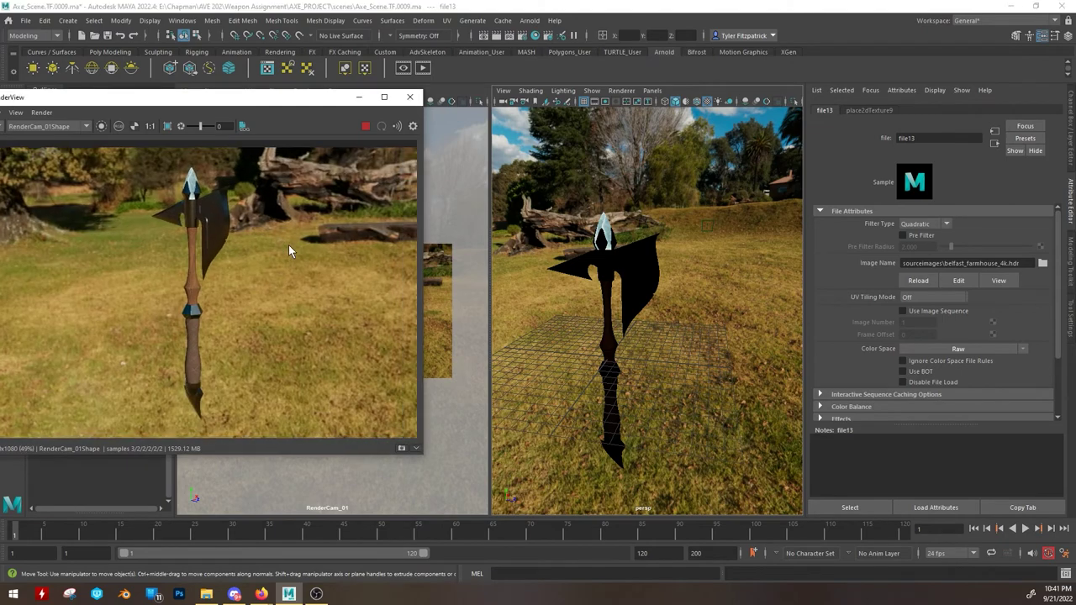
Rotate the skydome light about its vertical axis to about -76.1 degrees to reposition the sun relative to the axe.
{"action": "left_click", "coordinate": [588, 370]}
{"action": "left_click_drag", "start_coordinate": [588, 370], "coordinate": [654, 328], "text": "alt"}
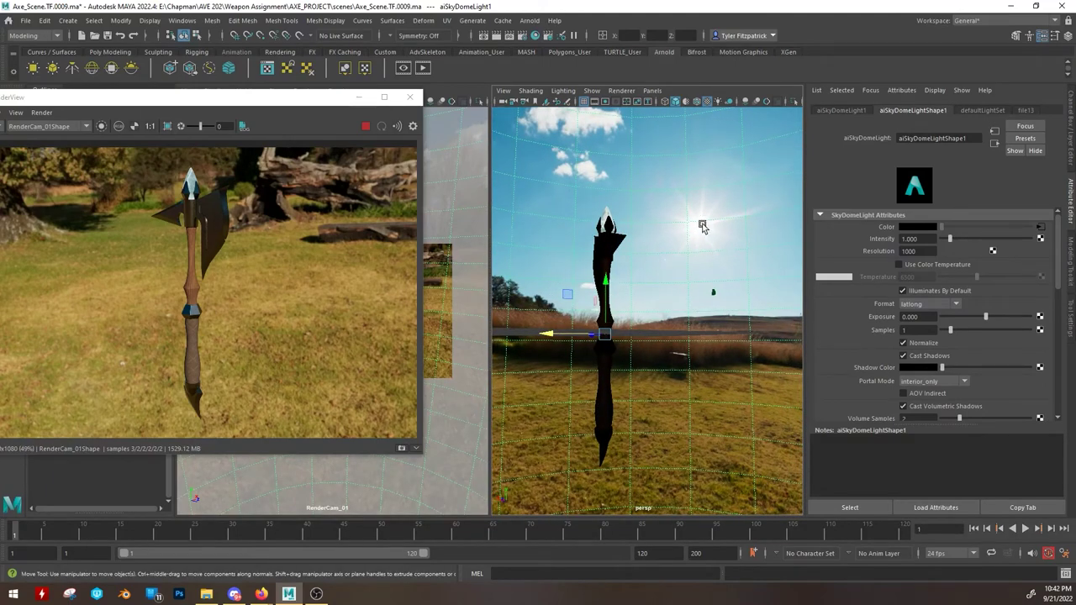
{"action": "left_click_drag", "start_coordinate": [631, 264], "coordinate": [688, 282], "text": "alt"}
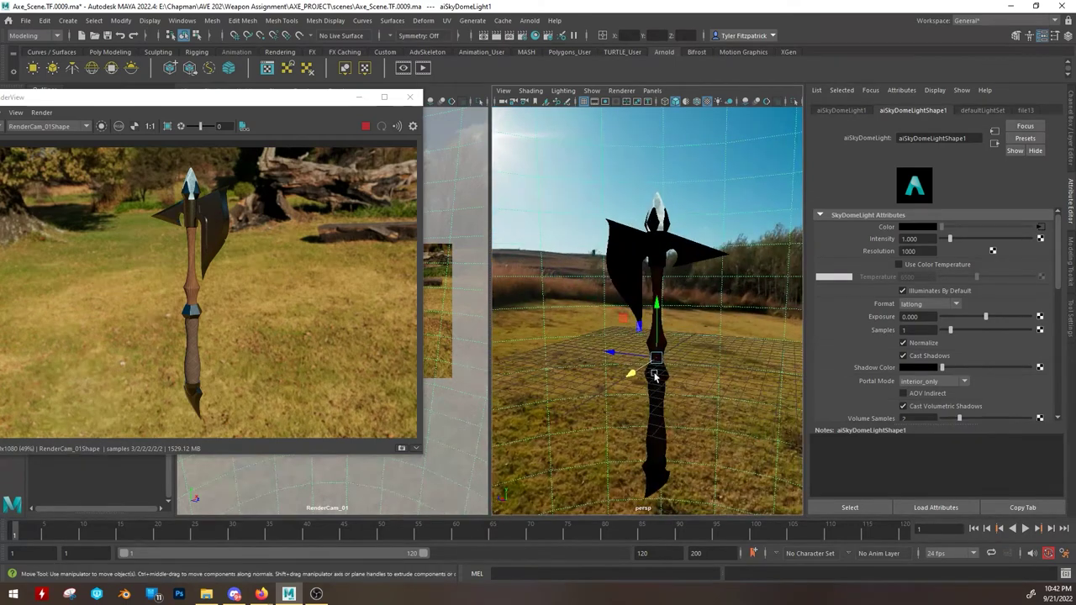
{"action": "key", "text": "e"}
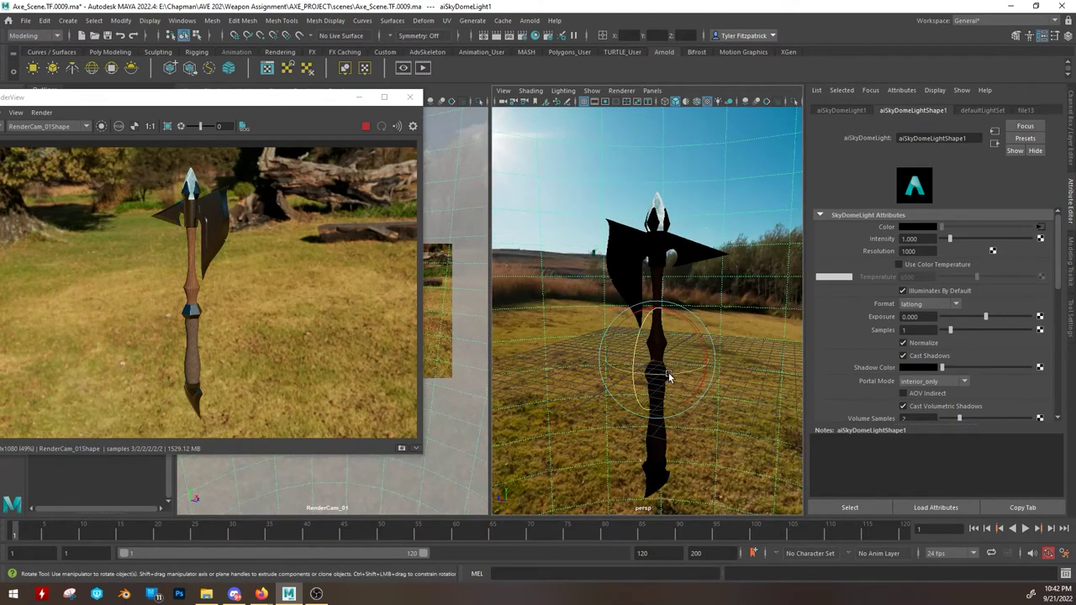
{"action": "left_click_drag", "start_coordinate": [668, 377], "coordinate": [215, 127]}
Render through the perspective camera and examine the axe against the HDR environment from several angles.
{"action": "left_click_drag", "start_coordinate": [126, 97], "coordinate": [172, 94]}
{"action": "left_click", "coordinate": [93, 124]}
{"action": "left_click", "coordinate": [97, 132]}
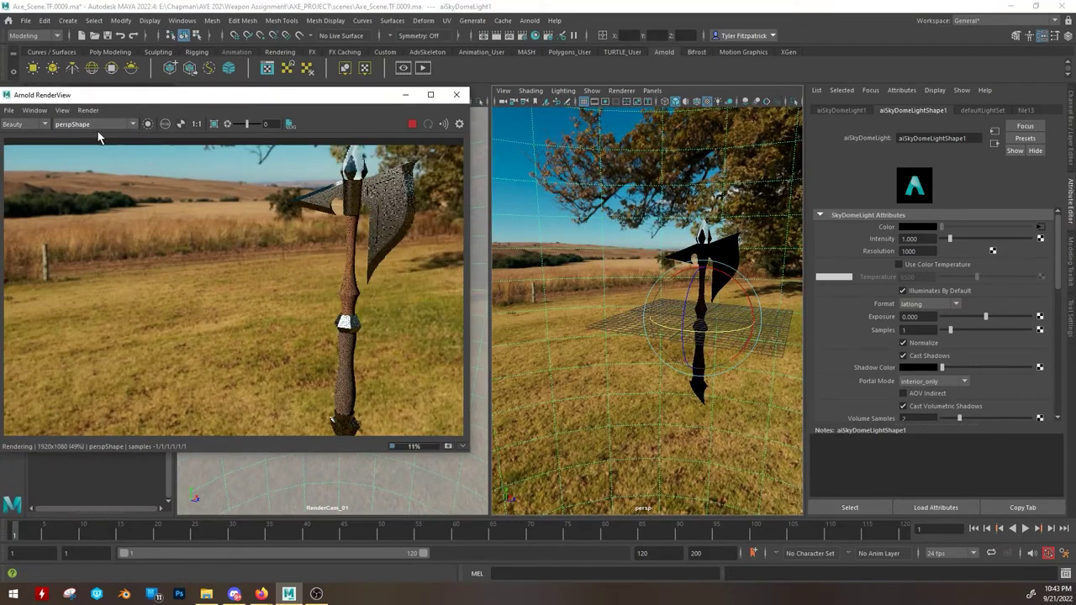
{"action": "middle_click_drag", "start_coordinate": [413, 306], "coordinate": [332, 247]}
{"action": "left_click_drag", "start_coordinate": [636, 304], "coordinate": [527, 313], "text": "alt"}
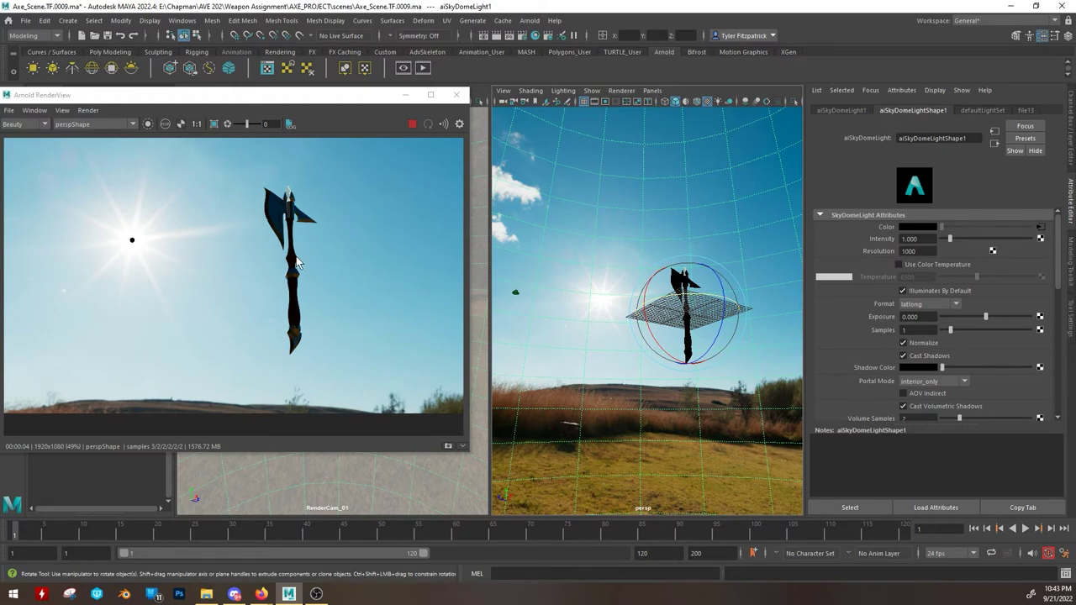
{"action": "left_click_drag", "start_coordinate": [588, 244], "coordinate": [583, 260], "text": "alt"}
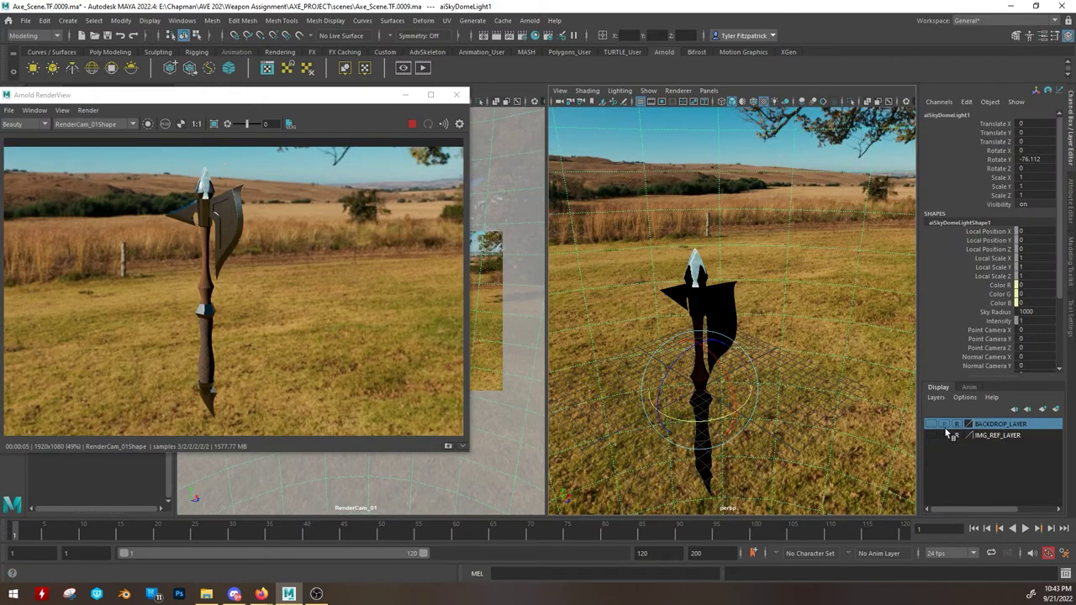
Show the backdrop layer again and examine the axe's skydome shadow on it from different angles.
{"action": "left_click", "coordinate": [933, 424]}
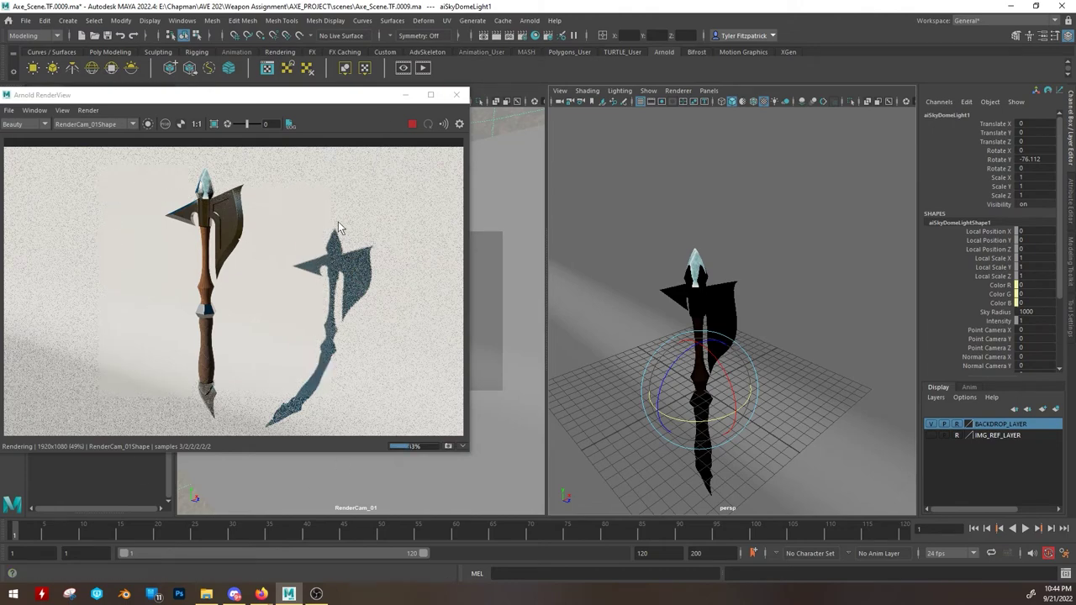
{"action": "left_click_drag", "start_coordinate": [748, 379], "coordinate": [648, 281], "text": "alt"}
{"action": "right_click_drag", "start_coordinate": [648, 281], "coordinate": [794, 364], "text": "alt"}
{"action": "left_click_drag", "start_coordinate": [794, 365], "coordinate": [870, 436], "text": "alt"}
{"action": "right_click_drag", "start_coordinate": [870, 436], "coordinate": [630, 362], "text": "alt"}
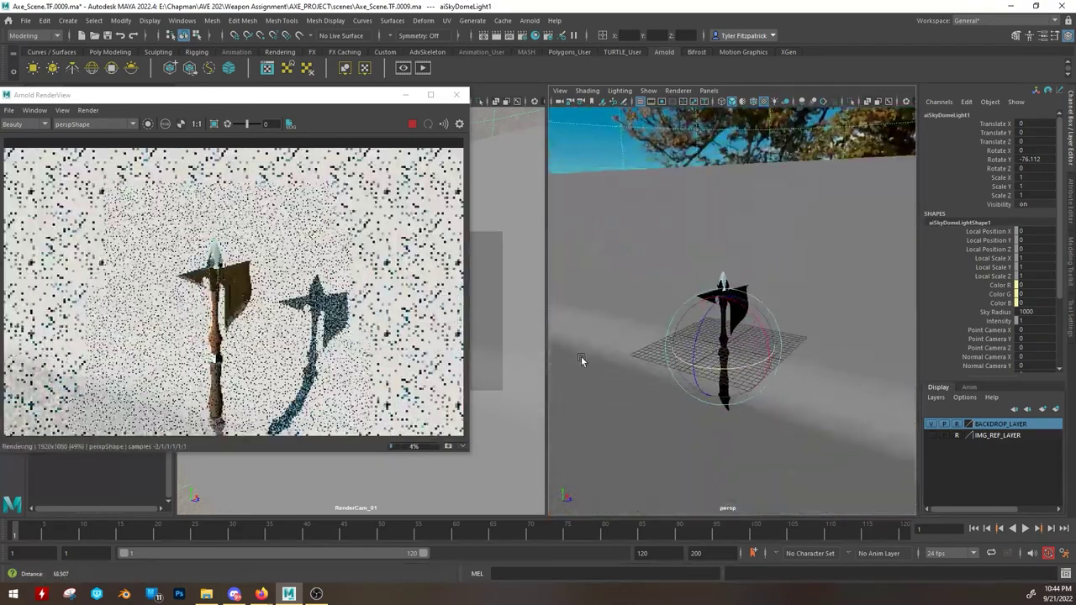
{"action": "left_click_drag", "start_coordinate": [582, 361], "coordinate": [746, 417], "text": "alt"}
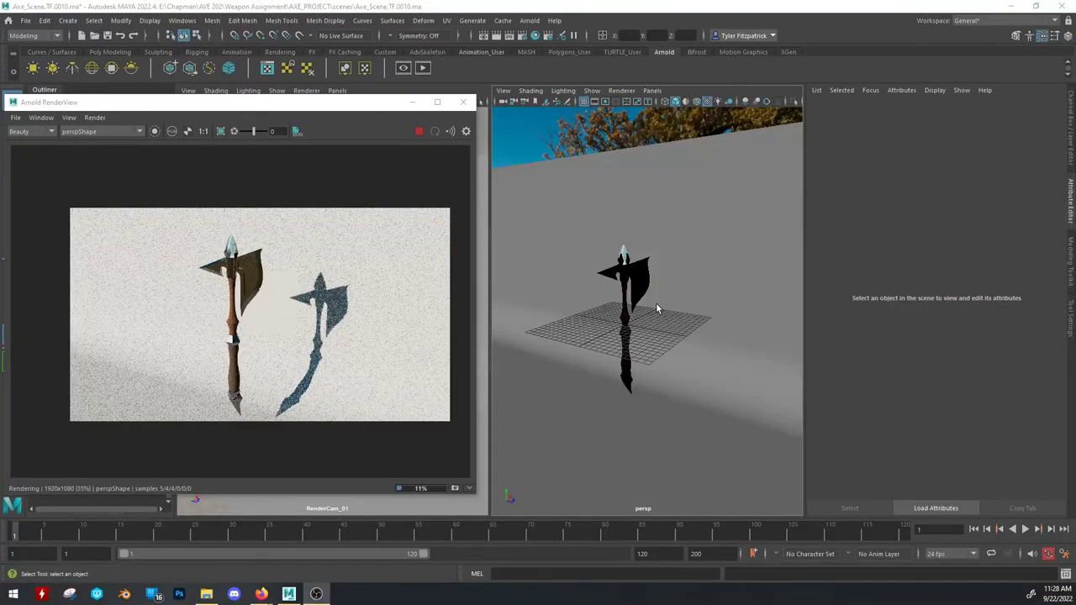
Create an Arnold light portal, move it beside the axe and rotate it about -62.9 degrees around Y.
{"action": "left_click", "coordinate": [111, 68]}
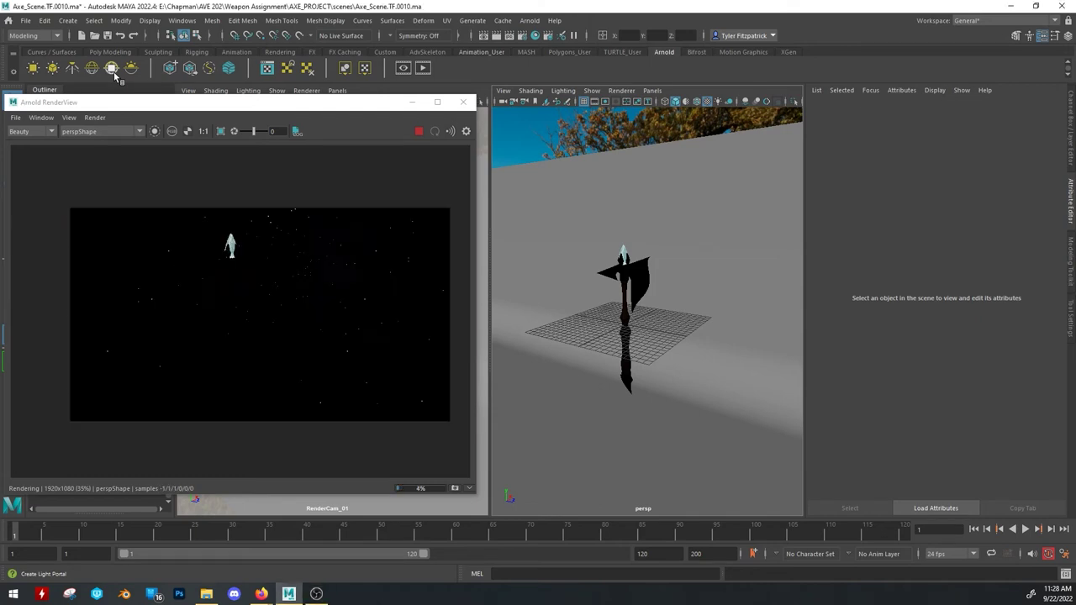
{"action": "left_click_drag", "start_coordinate": [673, 331], "coordinate": [640, 344]}
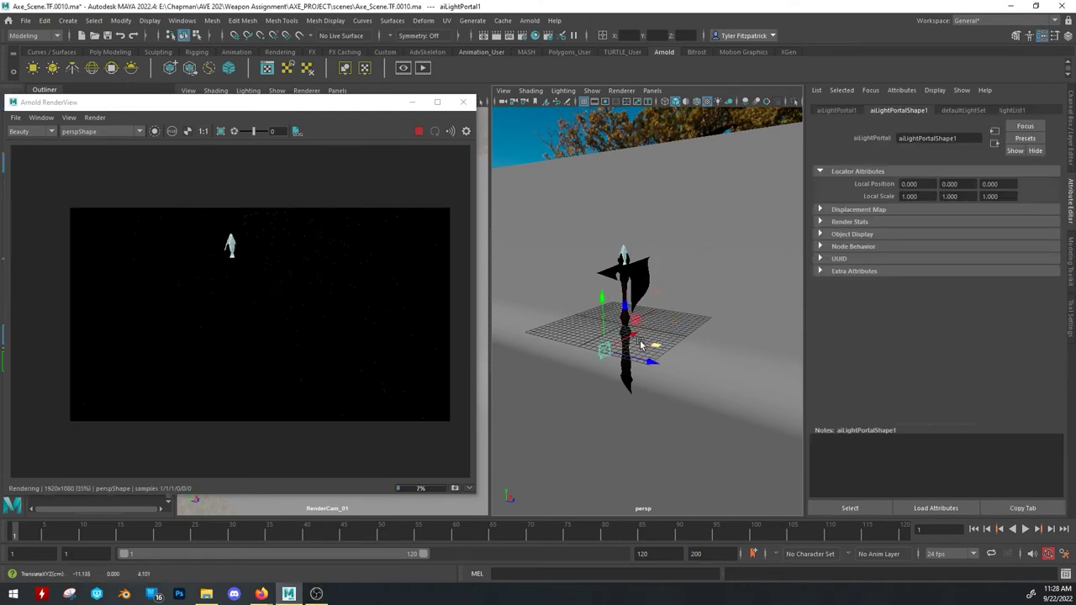
{"action": "key", "text": "e"}
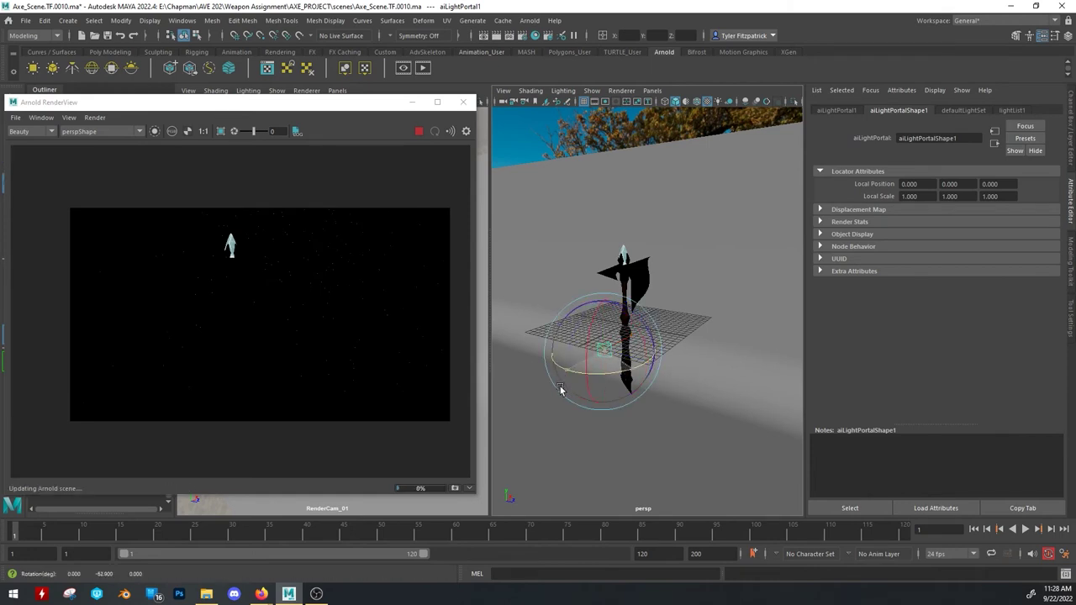
{"action": "key", "text": "w"}
{"action": "key", "text": "e"}
Scale the light portal into a tall rectangle larger than the axe, and raise it so the axe's shadow falls on the backdrop.
{"action": "key", "text": "r"}
{"action": "left_click_drag", "start_coordinate": [607, 350], "coordinate": [677, 362]}
{"action": "left_click_drag", "start_coordinate": [603, 324], "coordinate": [708, 378]}
{"action": "key", "text": "w"}
{"action": "left_click_drag", "start_coordinate": [759, 403], "coordinate": [705, 336], "text": "alt"}
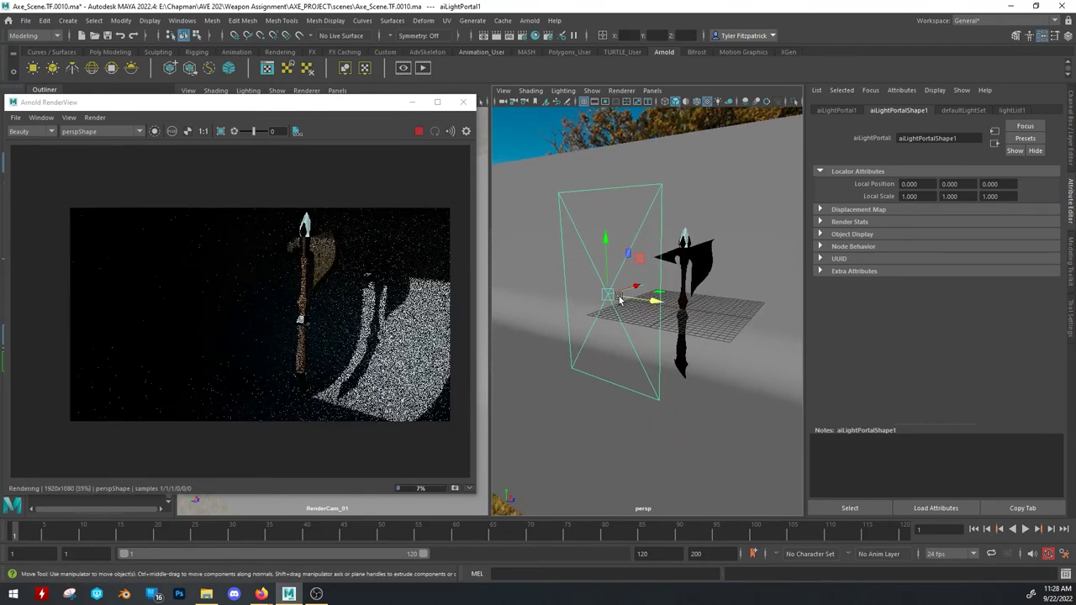
{"action": "left_click_drag", "start_coordinate": [607, 294], "coordinate": [575, 242]}
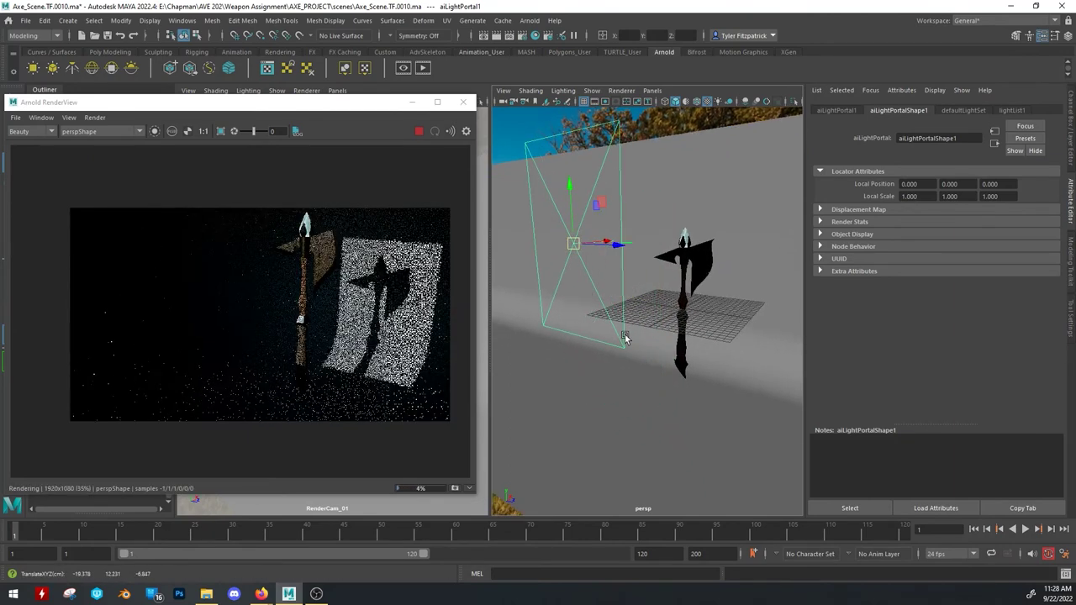
{"action": "left_click_drag", "start_coordinate": [642, 336], "coordinate": [657, 371], "text": "alt"}
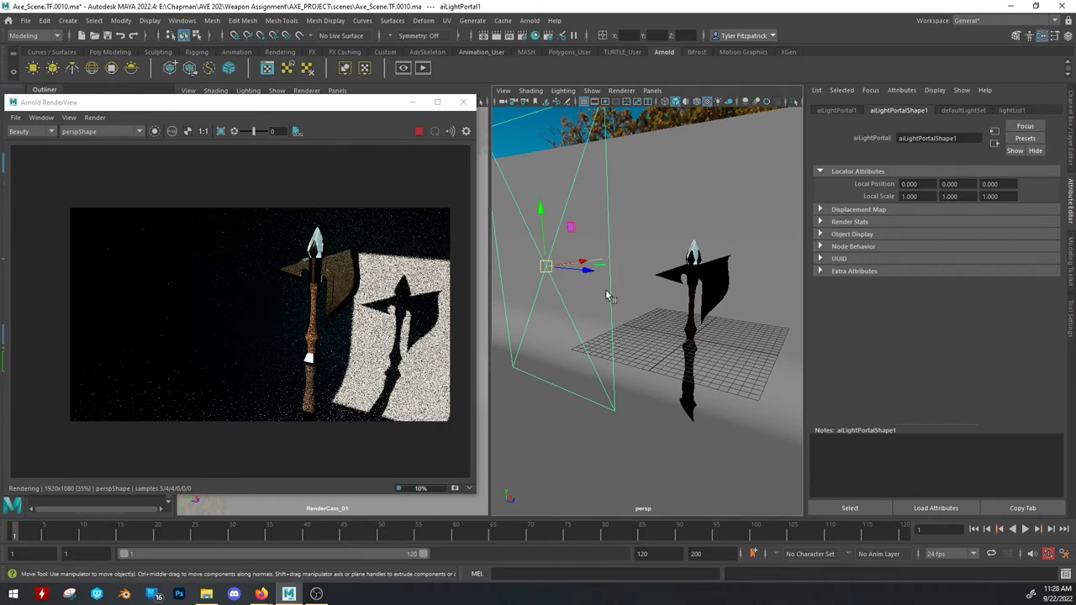
Delete the light portal beside the axe.
{"action": "left_click", "coordinate": [658, 285]}
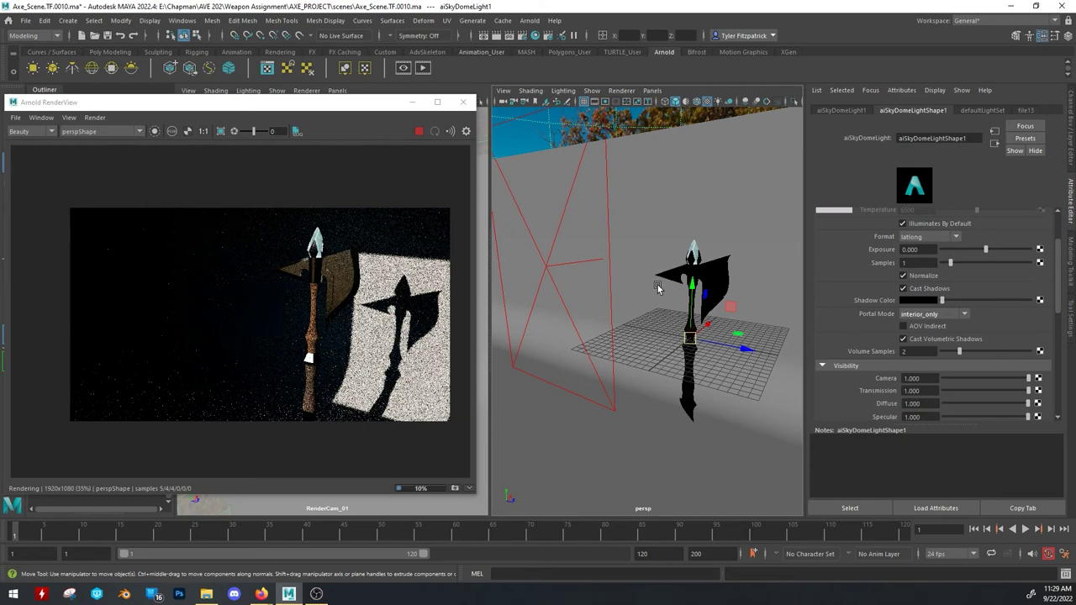
{"action": "left_click", "coordinate": [549, 273]}
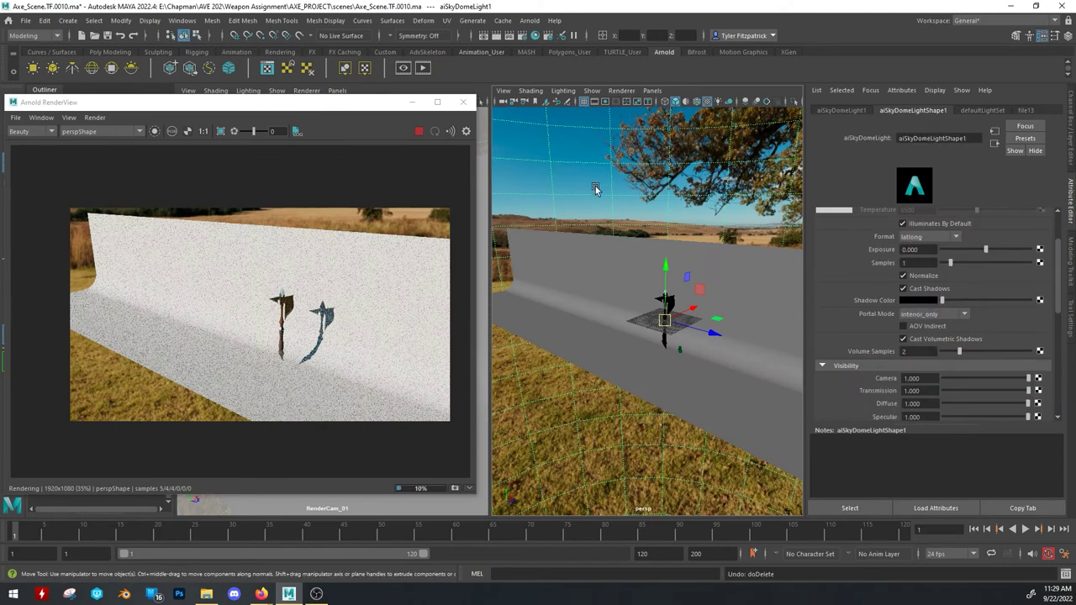
Replace the HDR skydome light with an Arnold physical sky and examine the backdrop and sky dome from several distances.
{"action": "key", "text": "Delete"}
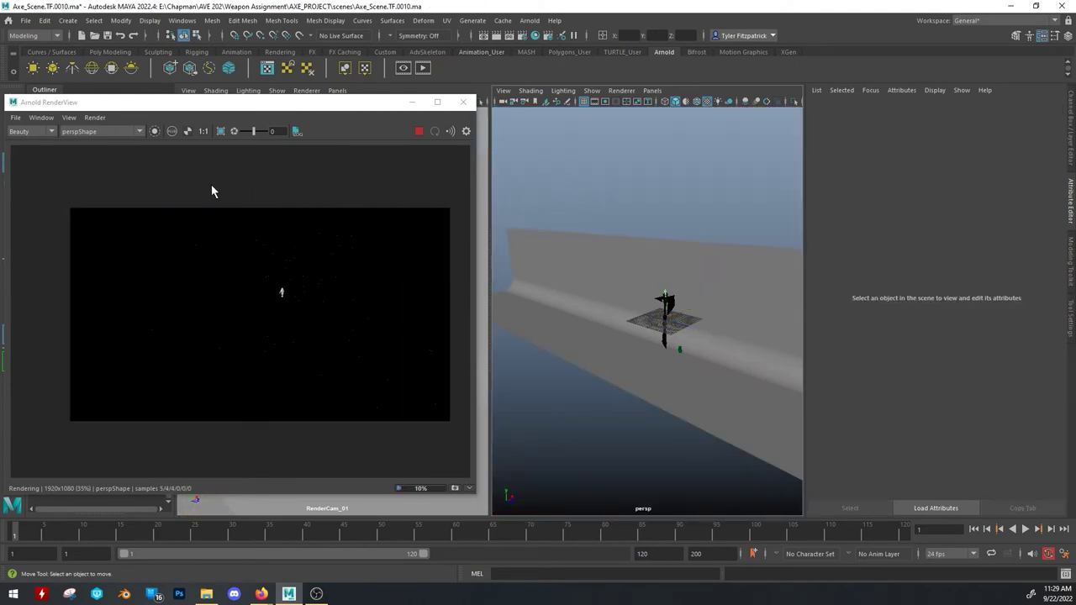
{"action": "left_click", "coordinate": [132, 68]}
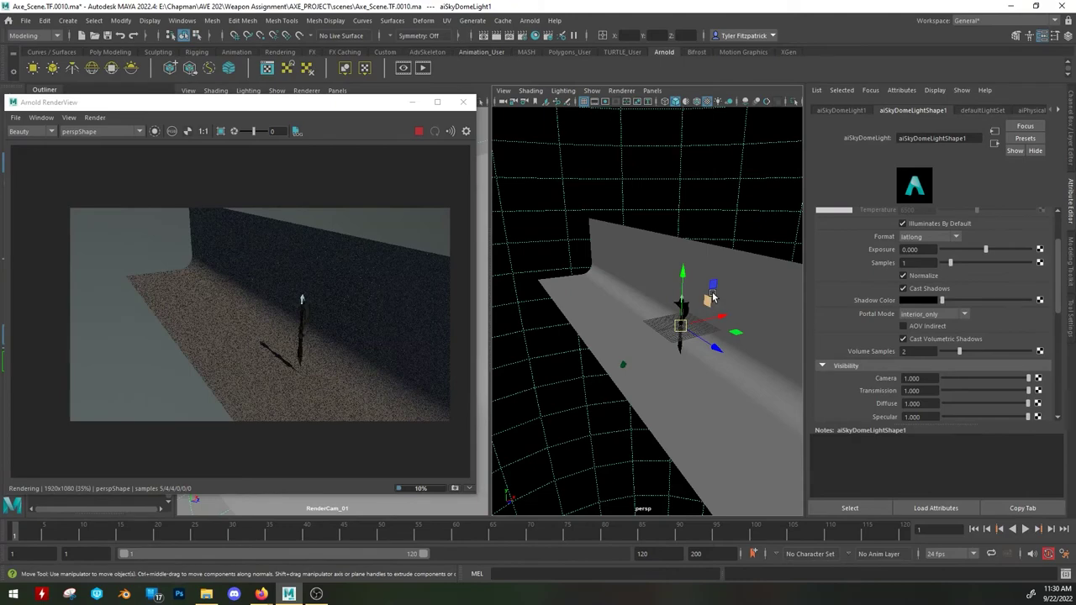
{"action": "scroll", "coordinate": [712, 296], "scroll_direction": "down", "scroll_amount": 5}
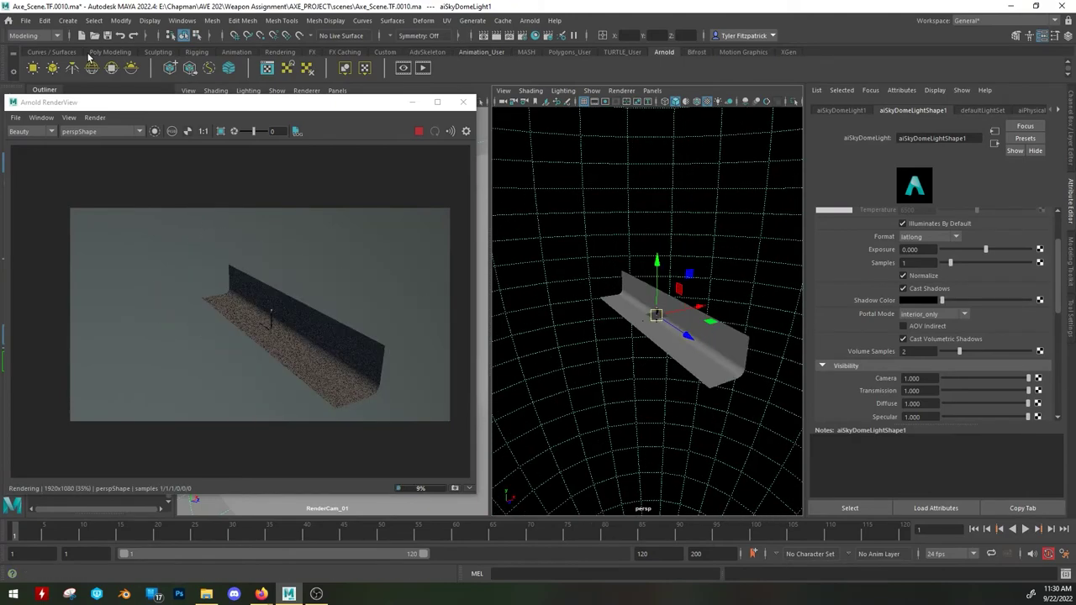
{"action": "scroll", "coordinate": [734, 293], "scroll_direction": "down", "scroll_amount": 10}
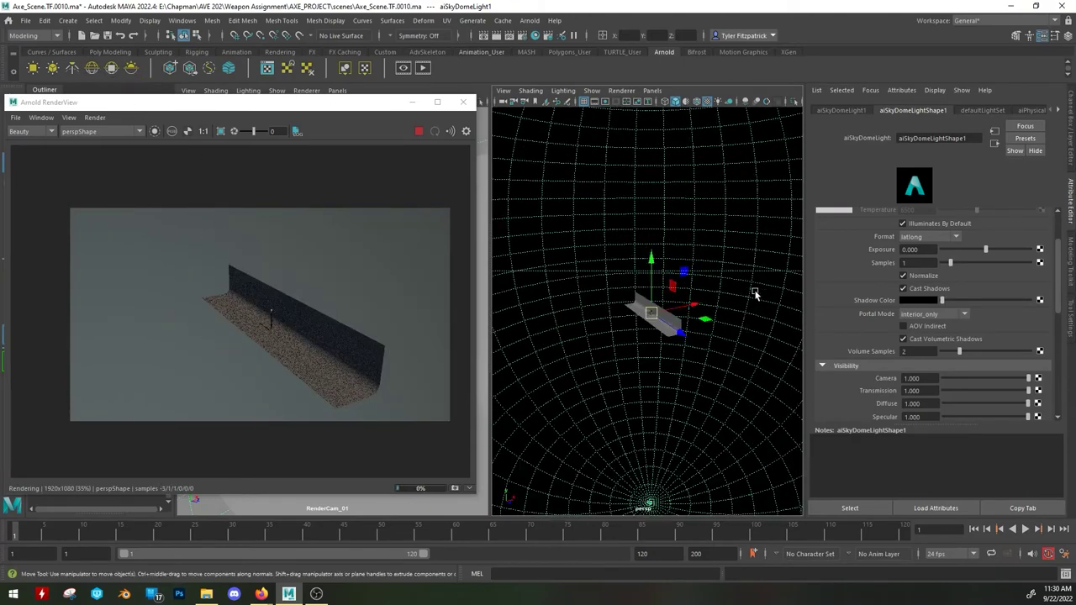
{"action": "scroll", "coordinate": [704, 328], "scroll_direction": "up", "scroll_amount": 8}
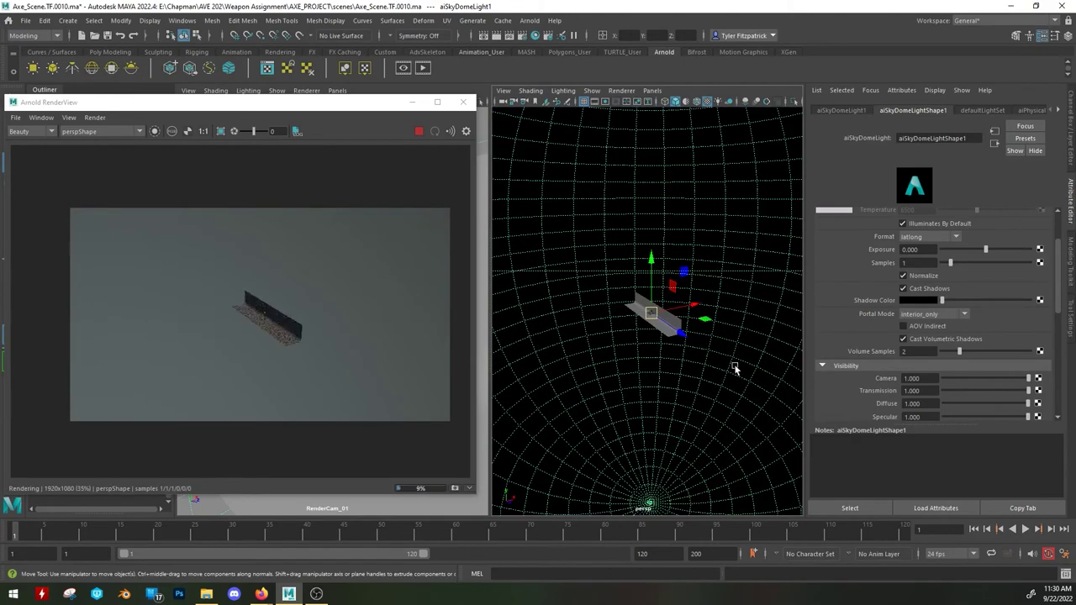
{"action": "scroll", "coordinate": [723, 374], "scroll_direction": "up", "scroll_amount": 5}
{"action": "left_click_drag", "start_coordinate": [714, 384], "coordinate": [688, 381], "text": "alt"}
{"action": "scroll", "coordinate": [922, 165], "scroll_direction": "up", "scroll_amount": 2}
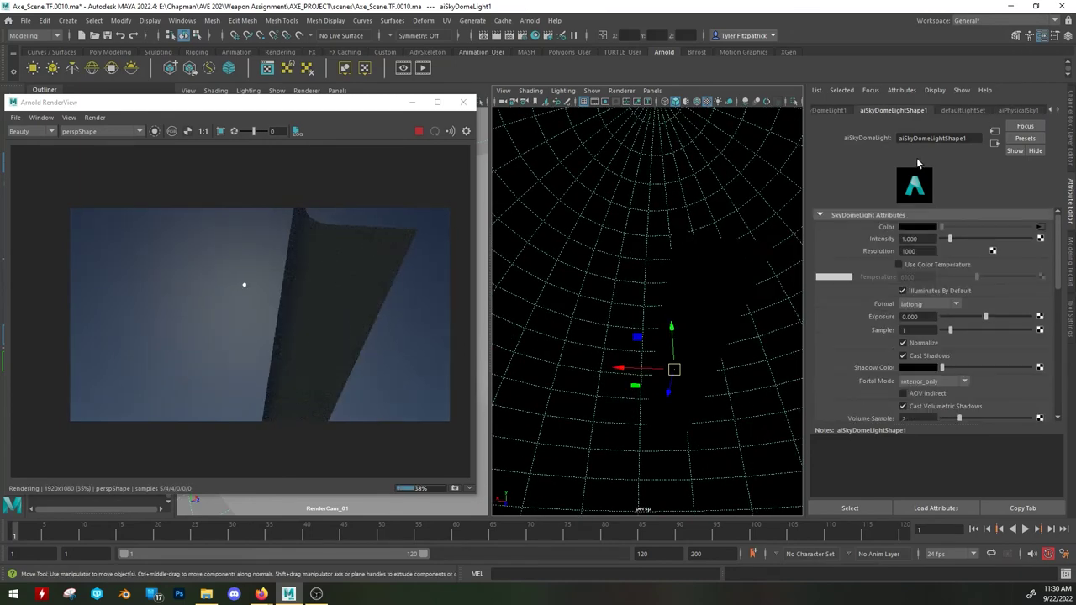
Set the physical sky's turbidity to about 7.444 and lower its sun elevation to about 18.1.
{"action": "left_click", "coordinate": [1020, 110]}
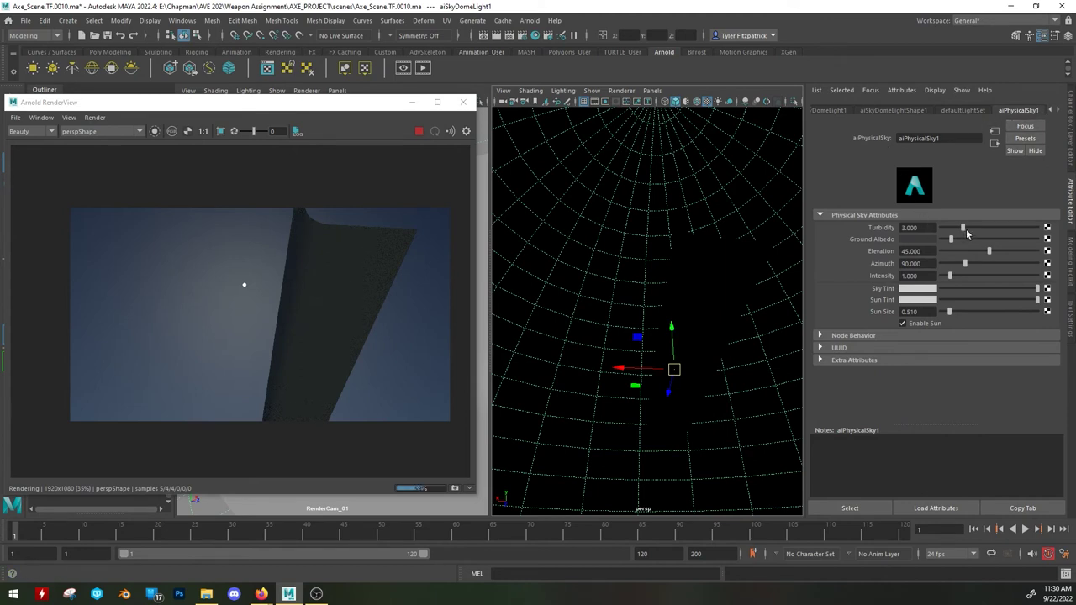
{"action": "left_click_drag", "start_coordinate": [964, 232], "coordinate": [1009, 232]}
{"action": "left_click_drag", "start_coordinate": [731, 286], "coordinate": [694, 246], "text": "alt"}
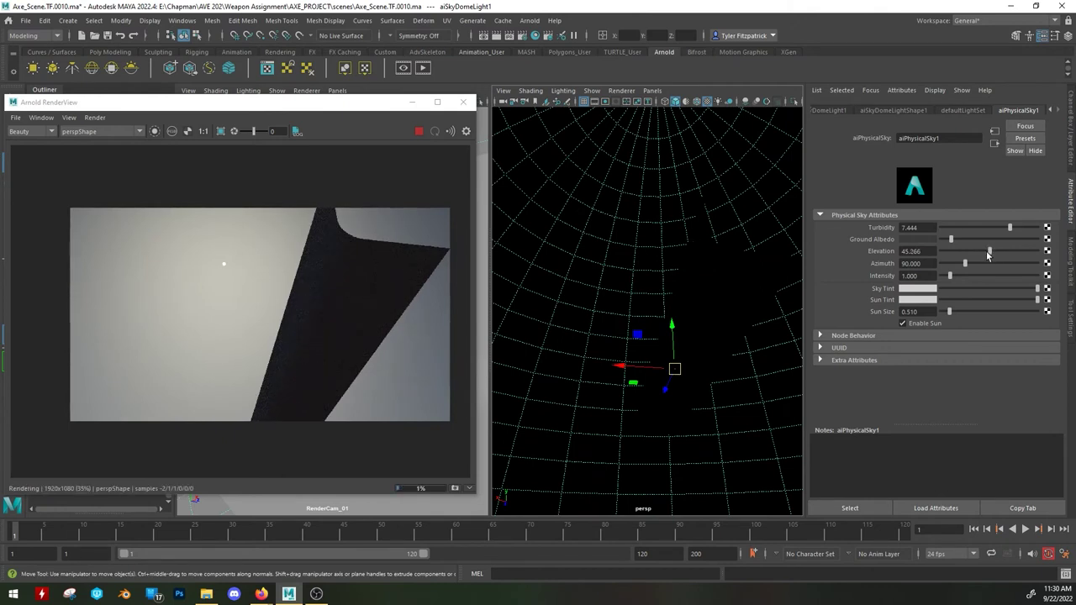
{"action": "left_click_drag", "start_coordinate": [987, 255], "coordinate": [961, 251]}
{"action": "left_click_drag", "start_coordinate": [613, 252], "coordinate": [570, 263], "text": "alt"}
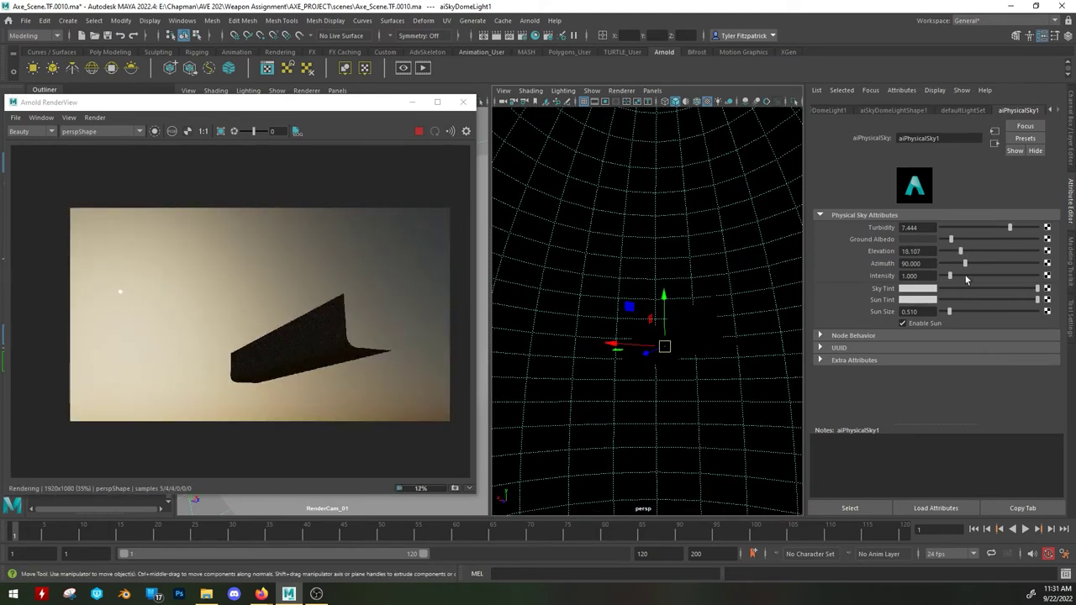
Raise the sun elevation to about 55.4, and try a different physical sky intensity before undoing the intensity change.
{"action": "left_click_drag", "start_coordinate": [958, 251], "coordinate": [998, 259]}
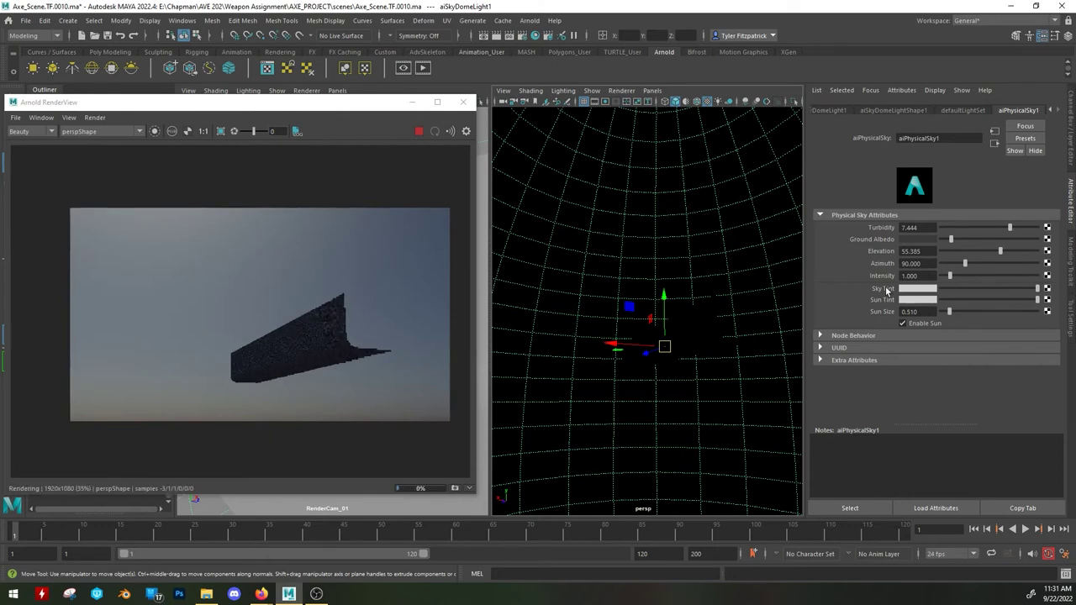
{"action": "mouse_move", "coordinate": [534, 271]}
{"action": "left_mouse_down", "text": "alt"}
{"action": "mouse_move", "coordinate": [540, 250]}
{"action": "mouse_move", "coordinate": [530, 251]}
{"action": "left_mouse_up", "text": "alt"}
{"action": "left_click", "coordinate": [953, 276]}
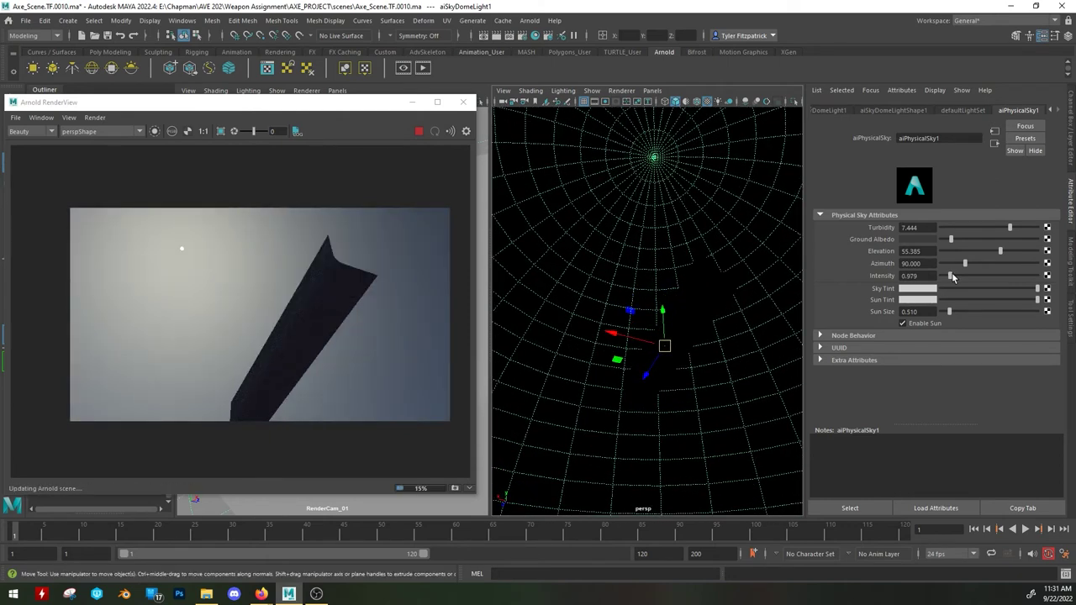
{"action": "left_click_drag", "start_coordinate": [963, 276], "coordinate": [984, 275]}
{"action": "key", "text": "ctrl+z"}
{"action": "key", "text": "ctrl+z"}
{"action": "key", "text": "ctrl+z"}
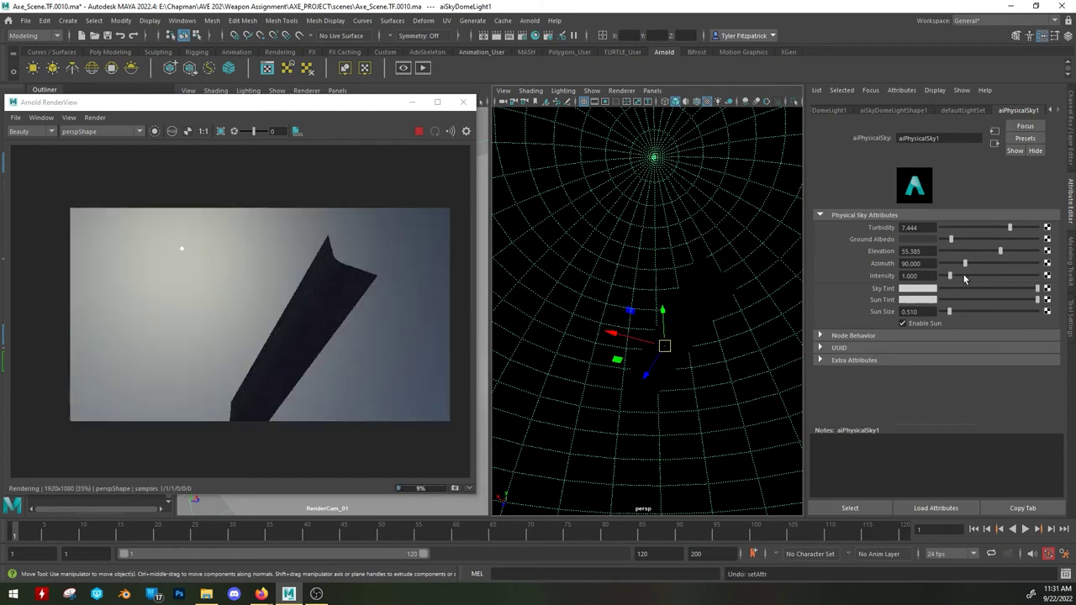
Set the physical sky's azimuth to about 134.2 and its elevation to about 38.9, and face the sun in the perspective view.
{"action": "left_click_drag", "start_coordinate": [963, 264], "coordinate": [981, 254]}
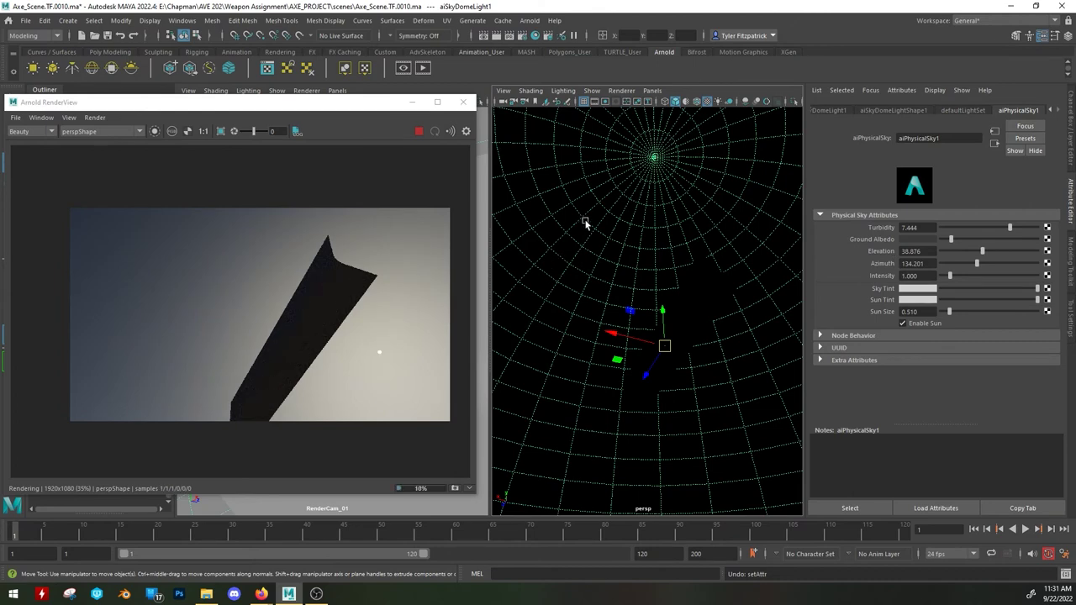
{"action": "left_click", "coordinate": [108, 129]}
{"action": "left_click", "coordinate": [108, 153]}
{"action": "left_click_drag", "start_coordinate": [605, 252], "coordinate": [656, 277], "text": "alt"}
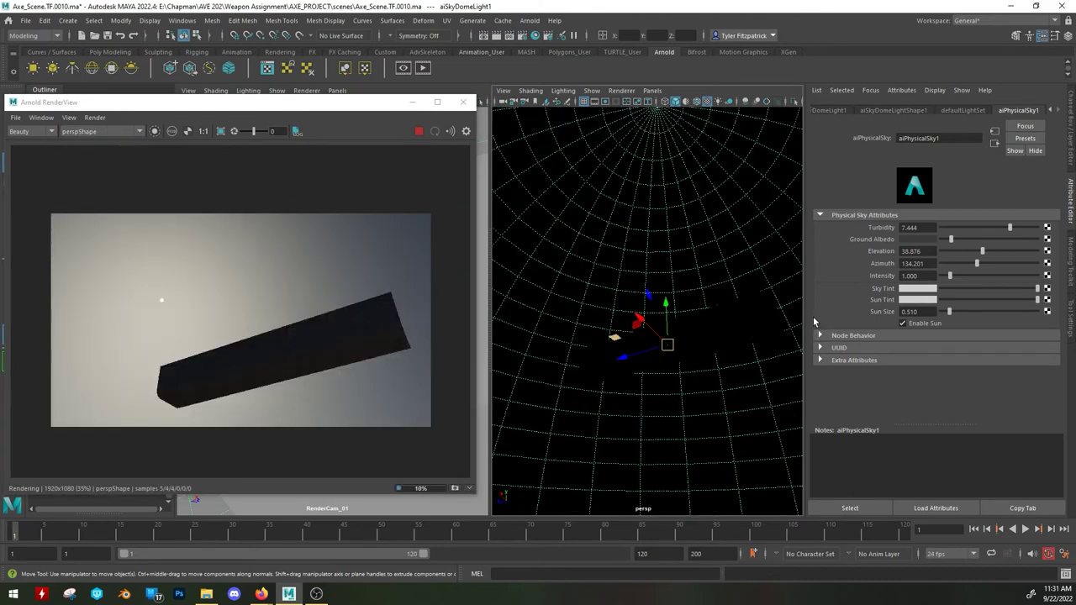
Set the physical sky's sky tint to yellow and its sun tint to cyan blue.
{"action": "left_click", "coordinate": [932, 290]}
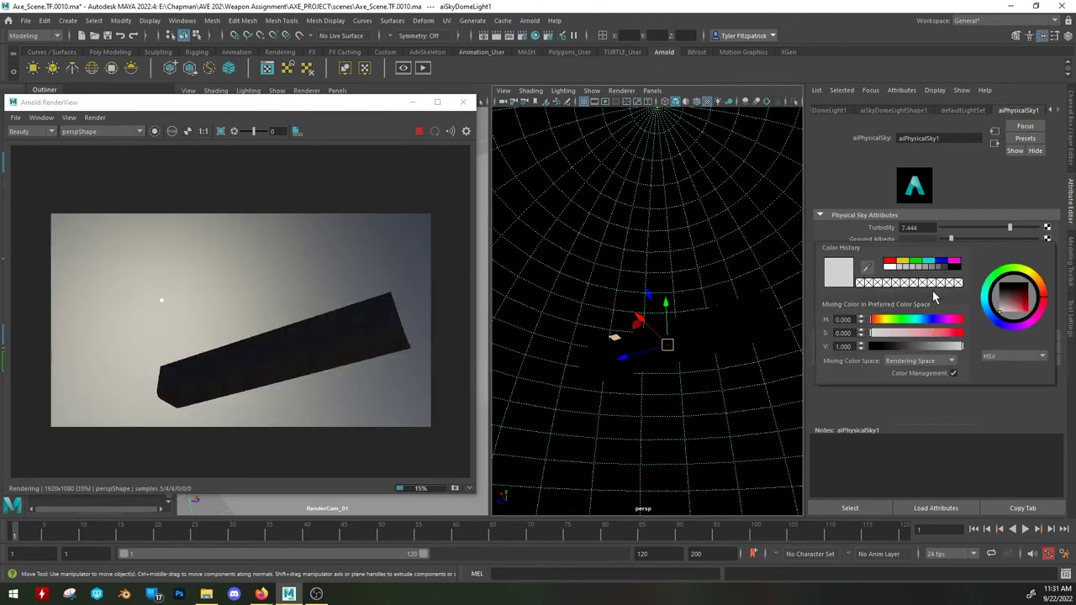
{"action": "left_click", "coordinate": [886, 320]}
{"action": "left_click", "coordinate": [939, 333]}
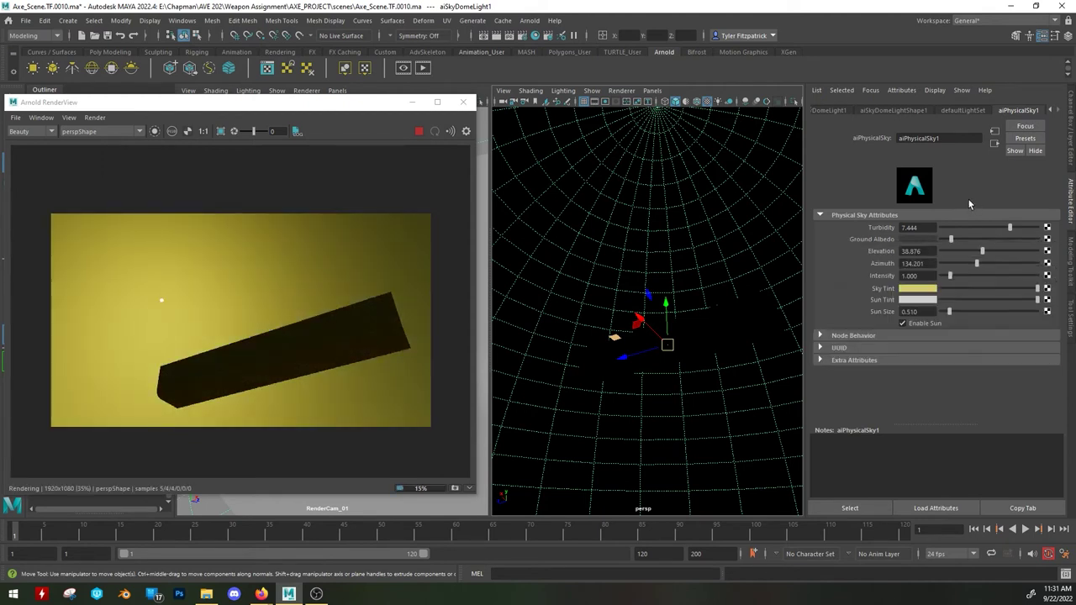
{"action": "left_click", "coordinate": [926, 300]}
{"action": "left_click", "coordinate": [918, 328]}
{"action": "left_click_drag", "start_coordinate": [924, 341], "coordinate": [934, 341]}
Examine the axe and backdrop under the tinted physical sky from several angles.
{"action": "left_click_drag", "start_coordinate": [747, 301], "coordinate": [835, 348], "text": "alt"}
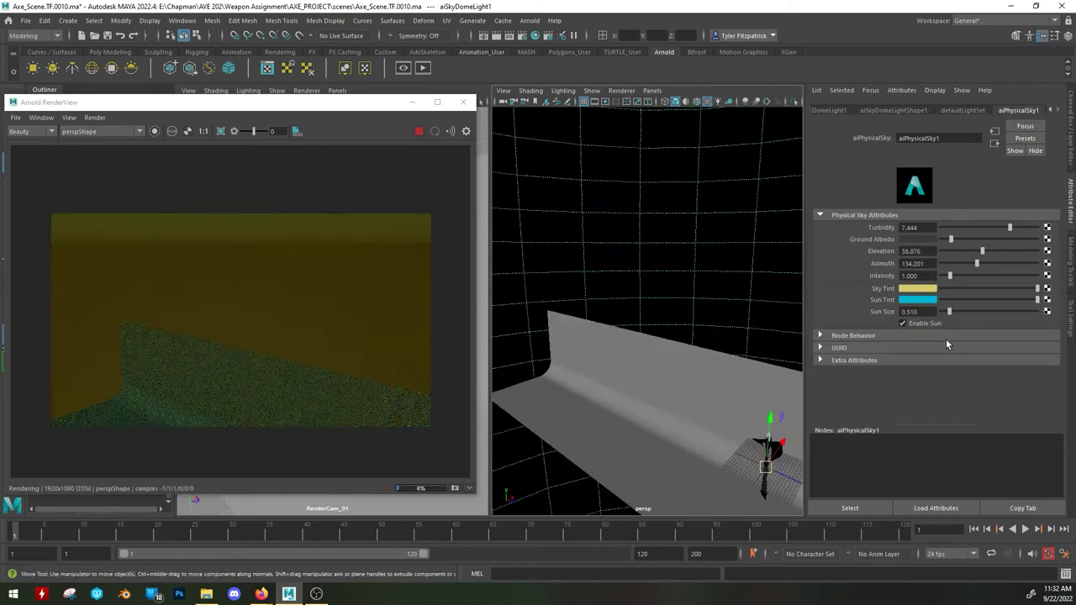
{"action": "left_click_drag", "start_coordinate": [687, 346], "coordinate": [557, 223], "text": "alt"}
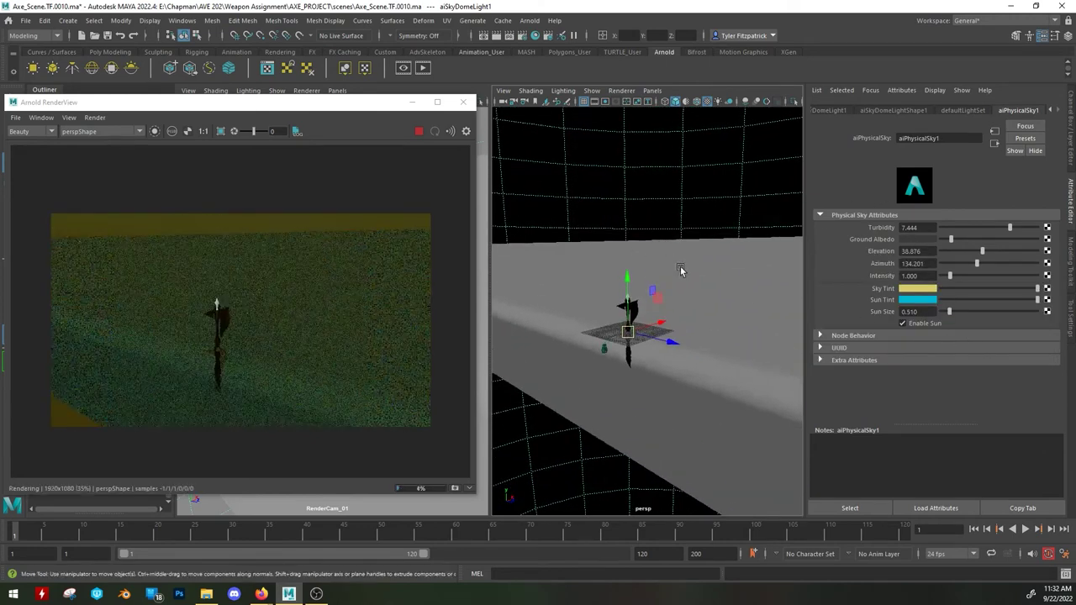
{"action": "left_click_drag", "start_coordinate": [788, 361], "coordinate": [695, 326], "text": "alt"}
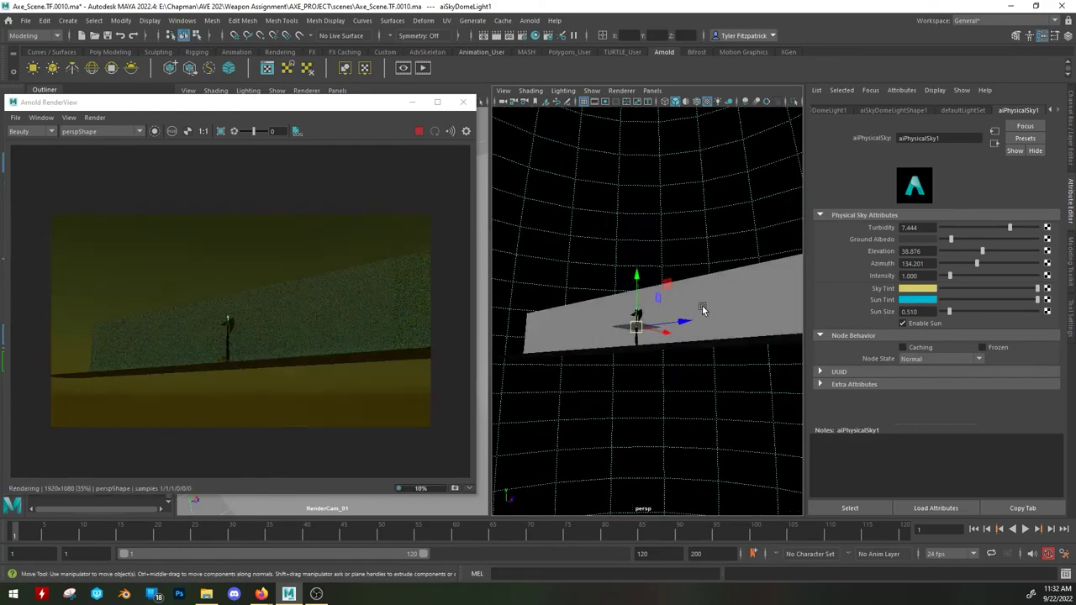
{"action": "left_click_drag", "start_coordinate": [714, 290], "coordinate": [622, 363], "text": "alt"}
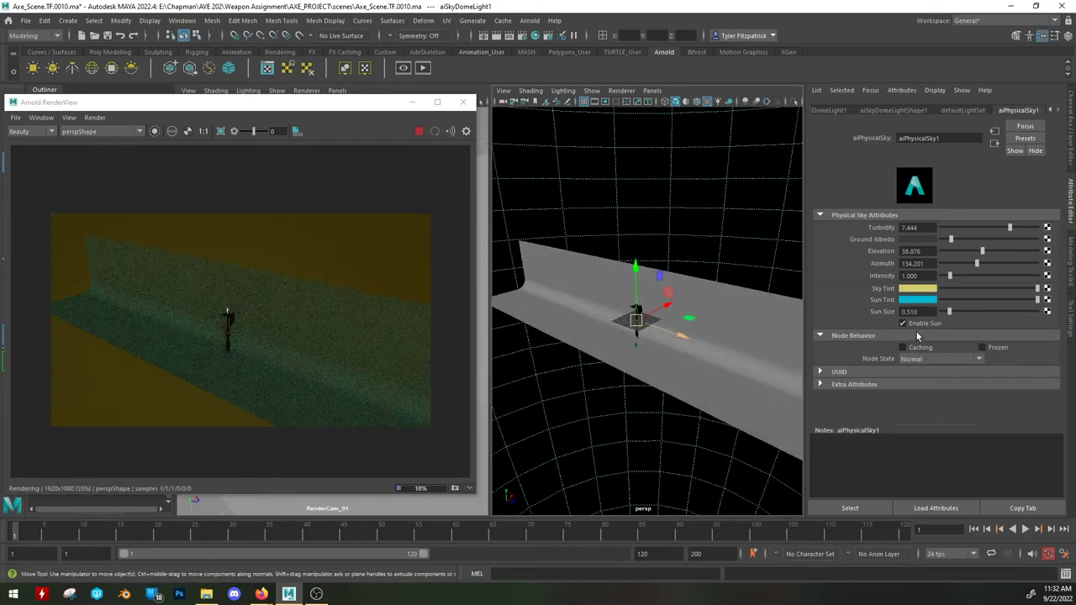
{"action": "right_click_drag", "start_coordinate": [677, 354], "coordinate": [819, 371], "text": "alt"}
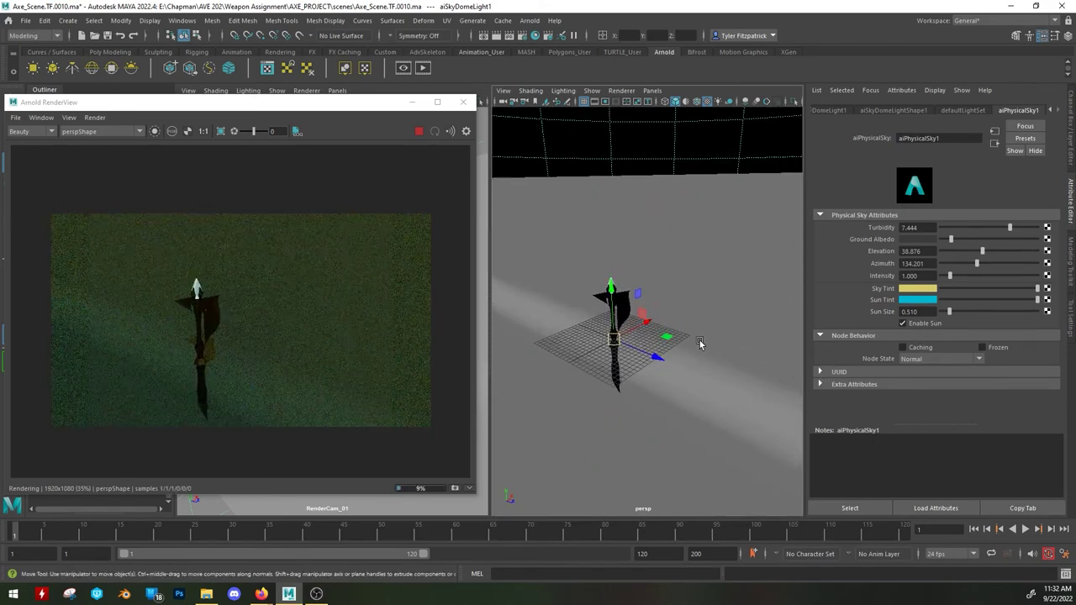
{"action": "mouse_move", "coordinate": [691, 343]}
{"action": "left_mouse_down", "text": "alt"}
{"action": "mouse_move", "coordinate": [730, 353]}
{"action": "mouse_move", "coordinate": [710, 346]}
{"action": "left_mouse_up", "text": "alt"}
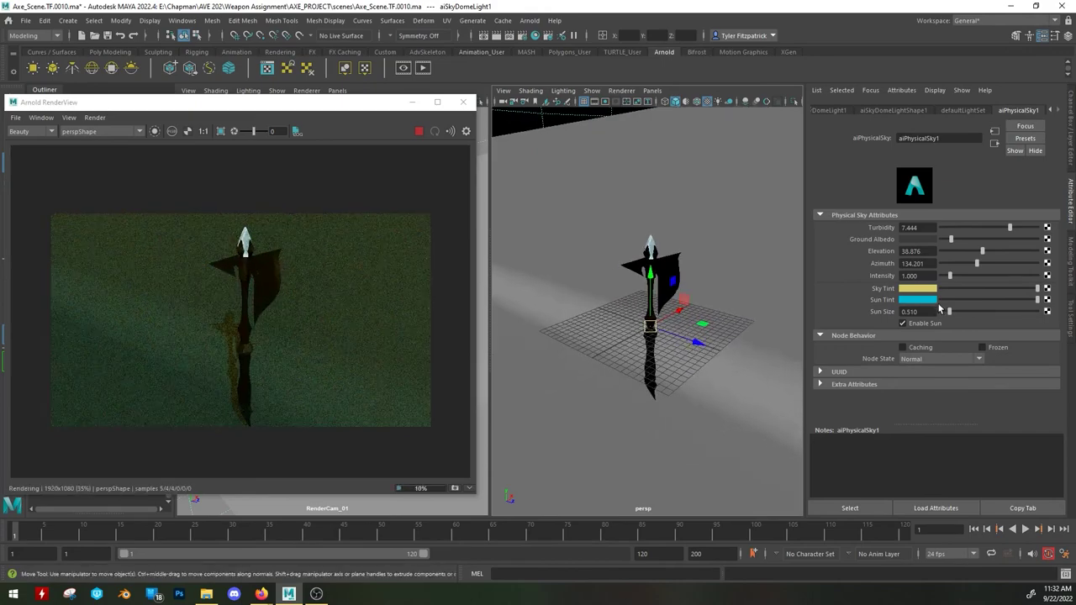
Frame the sun in the sky dome and set the physical sky's sun size to 100.
{"action": "key", "text": "f"}
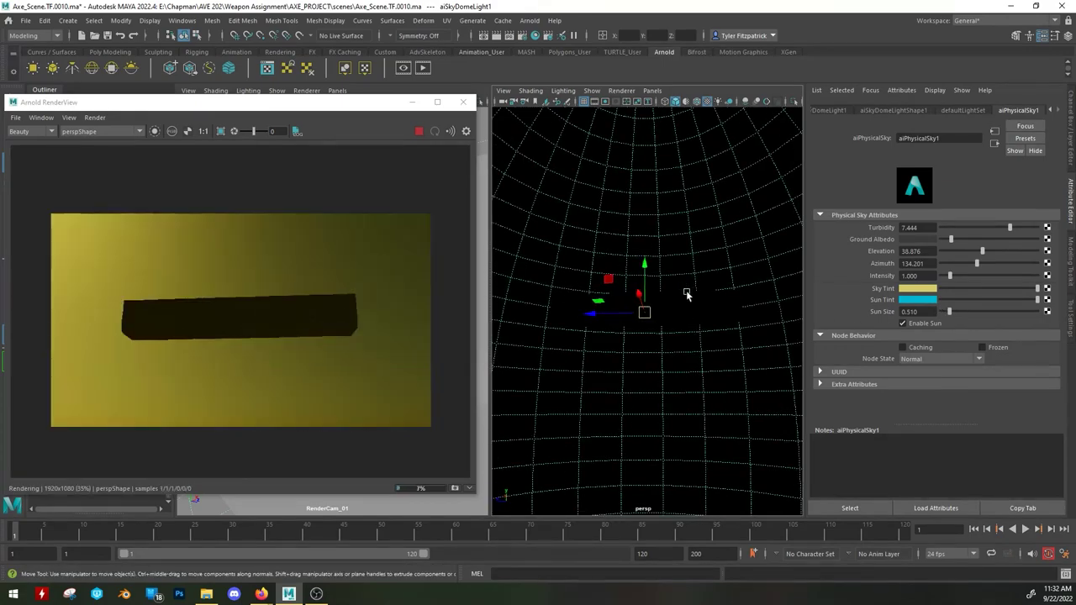
{"action": "left_click_drag", "start_coordinate": [680, 296], "coordinate": [664, 333], "text": "alt"}
{"action": "left_click_drag", "start_coordinate": [950, 312], "coordinate": [1058, 328]}
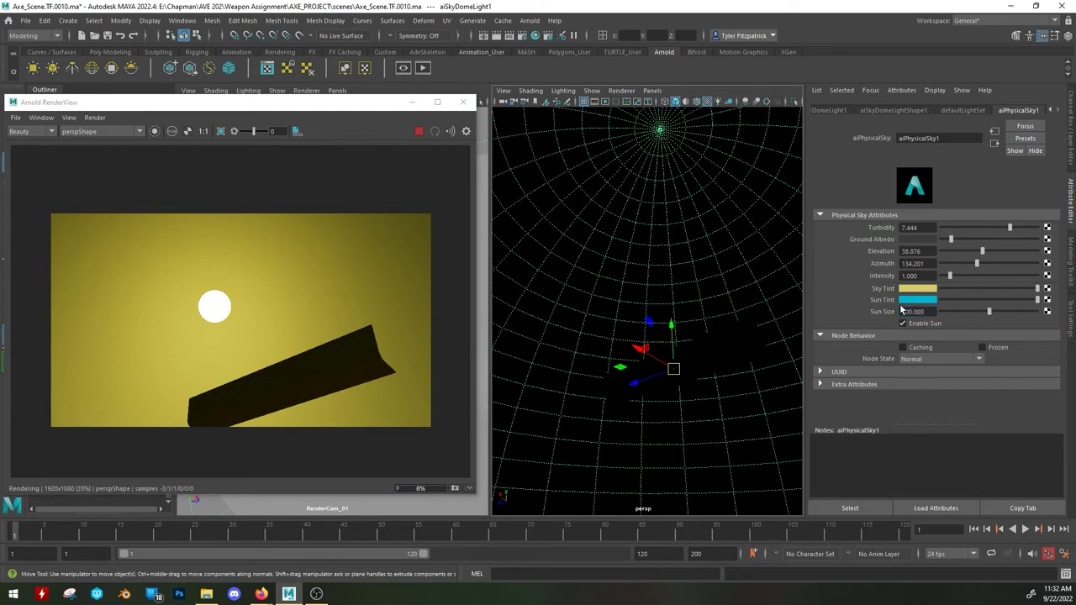
{"action": "key", "text": "Return"}
{"action": "mouse_move", "coordinate": [670, 348]}
{"action": "left_mouse_down", "text": "alt"}
{"action": "mouse_move", "coordinate": [616, 361]}
{"action": "mouse_move", "coordinate": [664, 331]}
{"action": "mouse_move", "coordinate": [681, 340]}
{"action": "left_mouse_up", "text": "alt"}
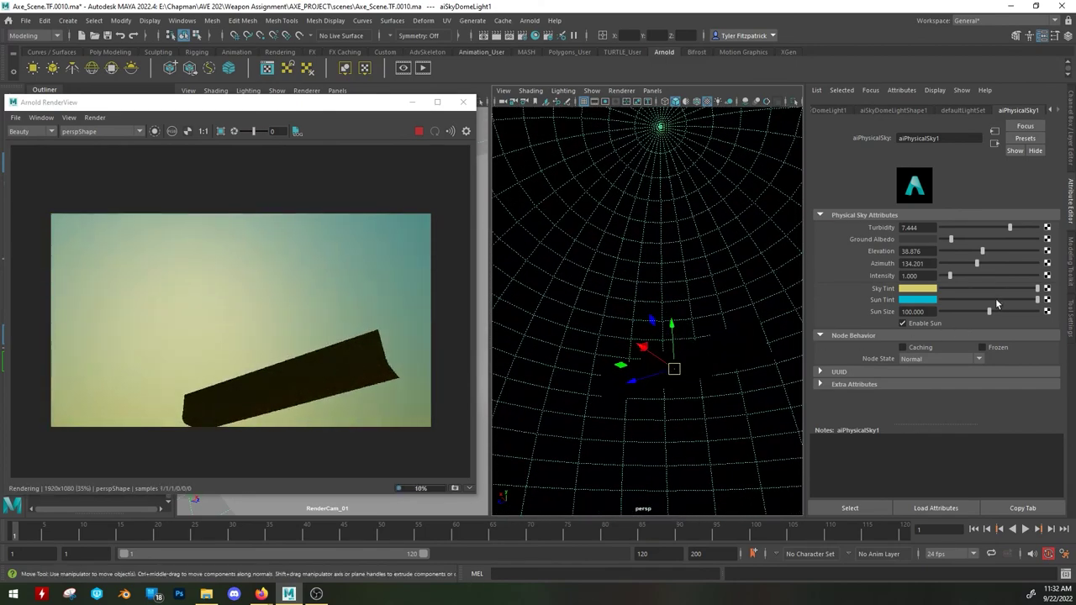
Try a sun size of about 35.6 on the axe and backdrop, and return the sun size to 0.510.
{"action": "left_click", "coordinate": [961, 312]}
{"action": "mouse_move", "coordinate": [955, 316]}
{"action": "left_mouse_down"}
{"action": "mouse_move", "coordinate": [942, 311]}
{"action": "mouse_move", "coordinate": [957, 309]}
{"action": "left_mouse_up"}
{"action": "left_click_drag", "start_coordinate": [672, 378], "coordinate": [645, 387], "text": "alt"}
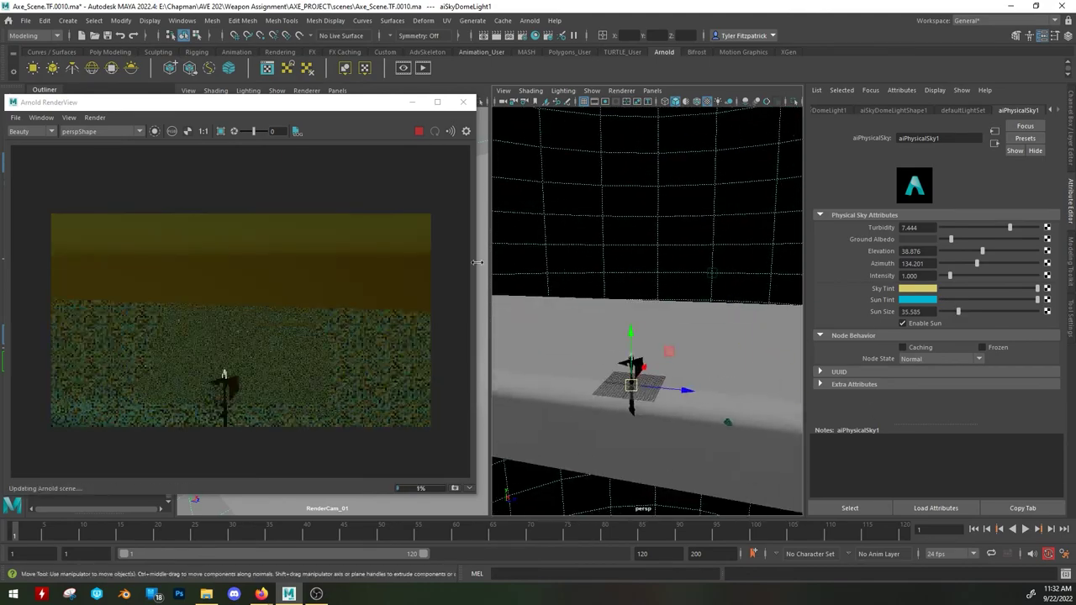
{"action": "left_click_drag", "start_coordinate": [682, 385], "coordinate": [636, 374], "text": "alt"}
{"action": "left_click_drag", "start_coordinate": [957, 310], "coordinate": [837, 323]}
{"action": "left_click_drag", "start_coordinate": [731, 313], "coordinate": [685, 306], "text": "alt"}
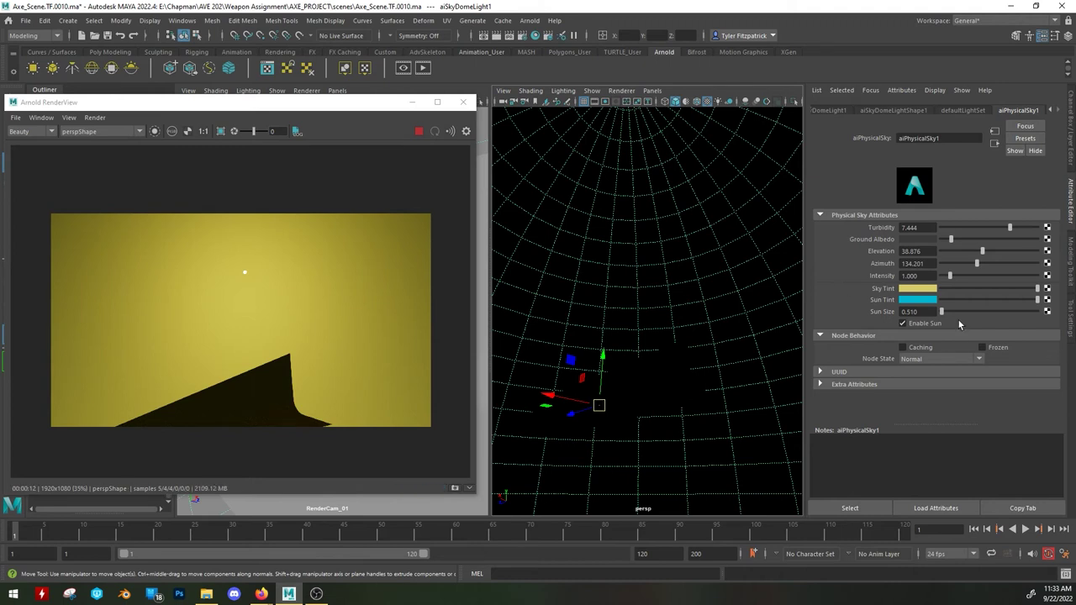
Undo the physical sky's settings and creation and the skydome deletion, restoring the HDR skydome light.
{"action": "key", "text": "ctrl+z"}
{"action": "key", "text": "ctrl+z"}
{"action": "left_click_drag", "start_coordinate": [764, 330], "coordinate": [627, 320], "text": "alt"}
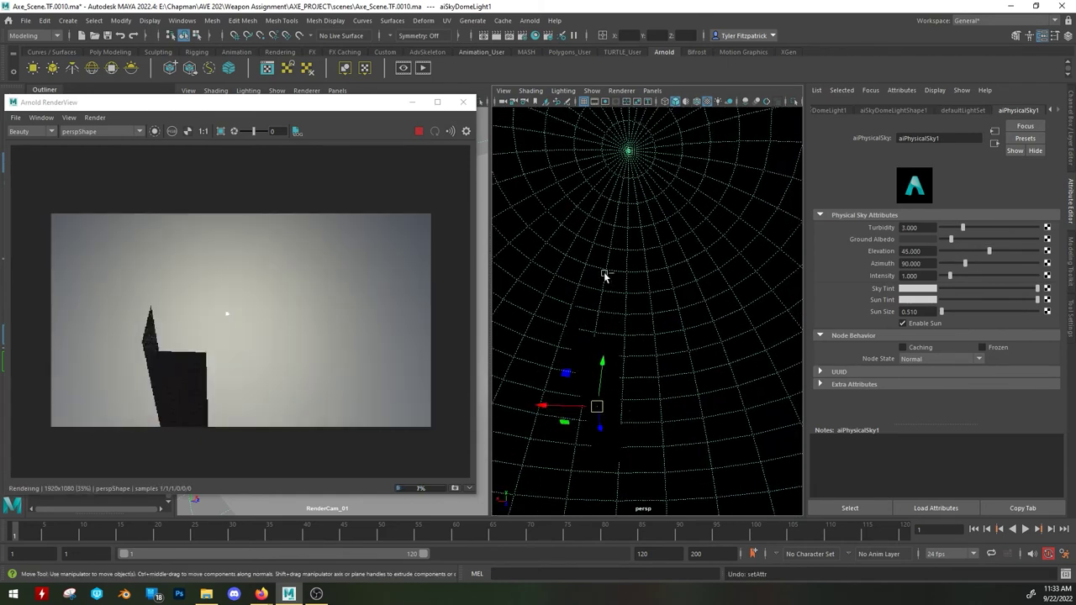
{"action": "key", "text": "ctrl+z"}
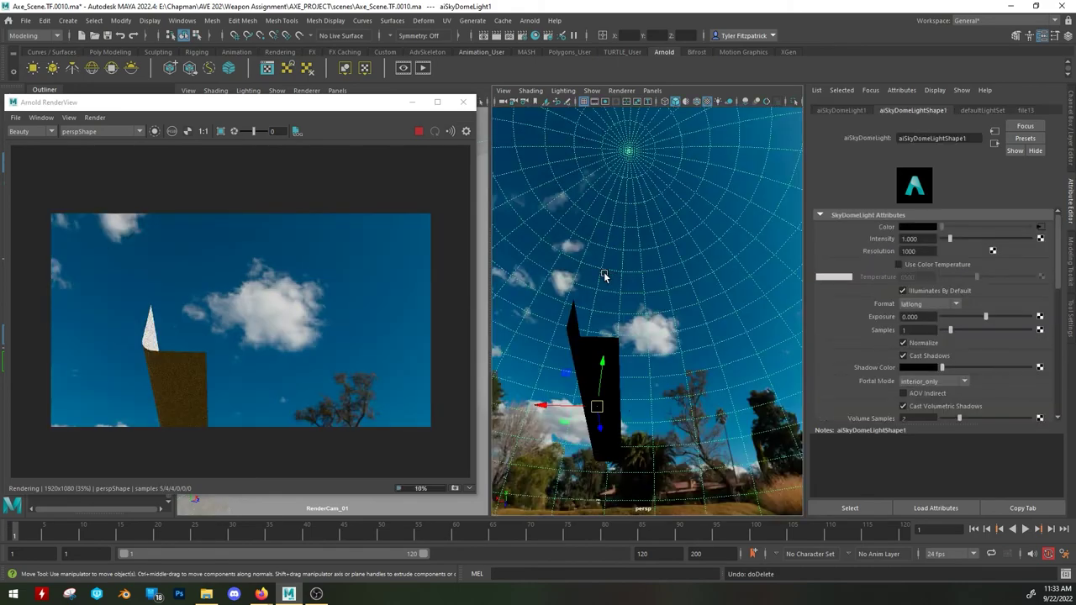
{"action": "left_click_drag", "start_coordinate": [603, 275], "coordinate": [723, 348], "text": "alt"}
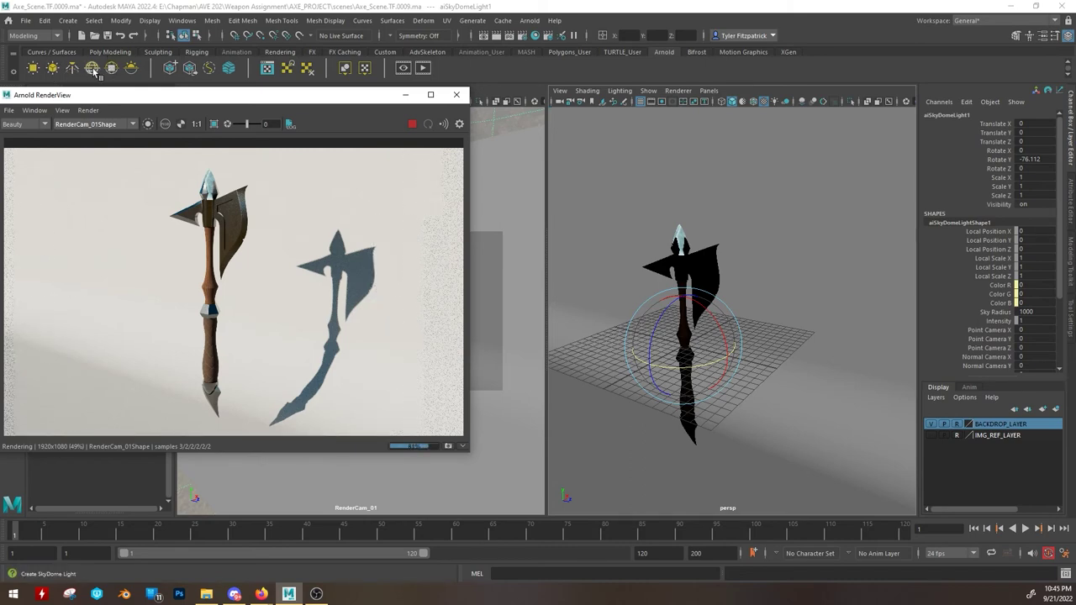
Create an Arnold area light, move it about 11 units along Z, and delete it.
{"action": "left_click", "coordinate": [32, 72]}
{"action": "left_click_drag", "start_coordinate": [735, 358], "coordinate": [822, 377]}
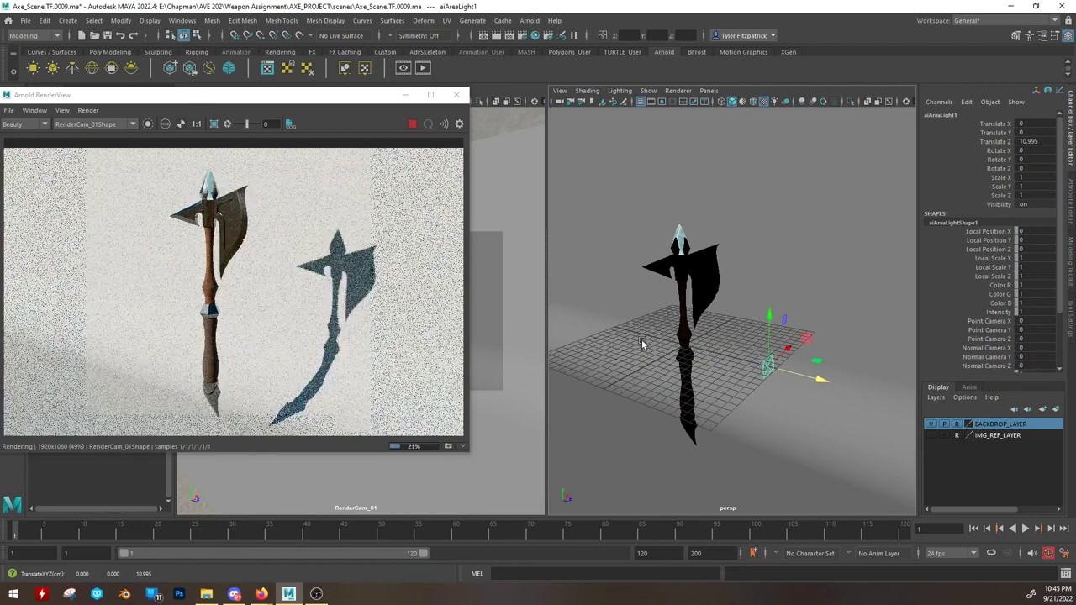
{"action": "key", "text": "e"}
{"action": "key", "text": "w"}
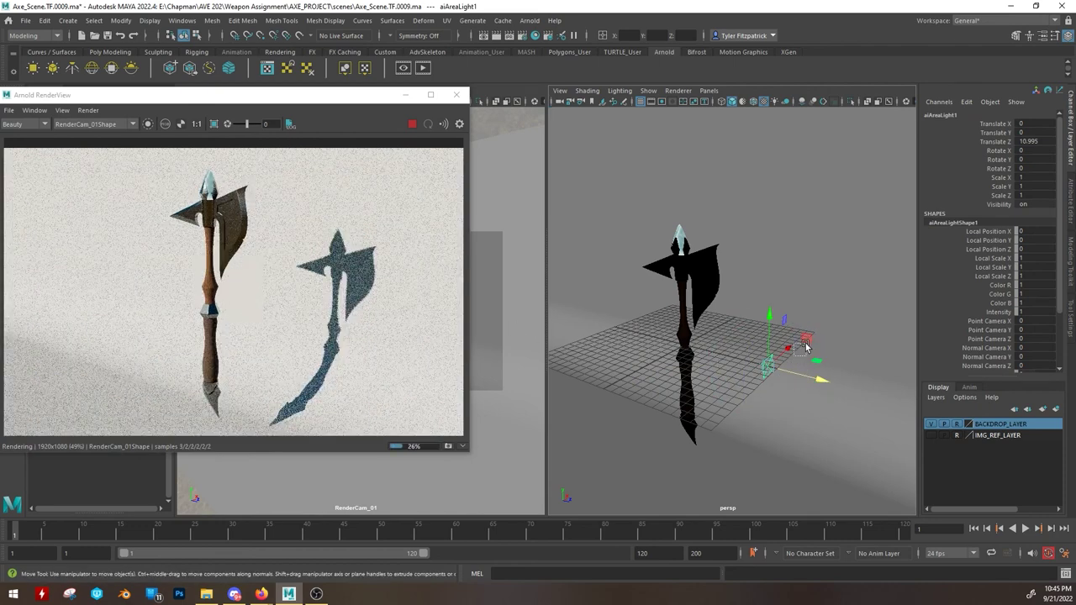
{"action": "key", "text": "Delete"}
Display the Attribute Editor and create a new Arnold area light.
{"action": "key", "text": "ctrl+a"}
{"action": "left_click", "coordinate": [34, 68]}
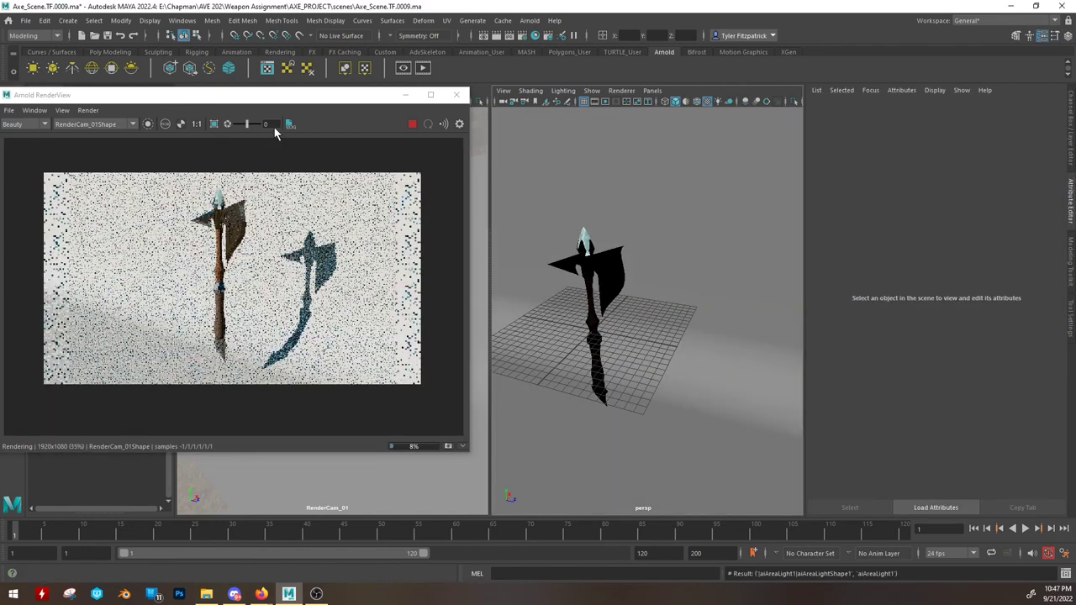
Position the new area light beside the axe and scale it to about 7.5 × 13.3 × 7.5.
{"action": "left_click_drag", "start_coordinate": [643, 314], "coordinate": [787, 337]}
{"action": "key", "text": "e"}
{"action": "key", "text": "r"}
{"action": "left_click_drag", "start_coordinate": [740, 336], "coordinate": [643, 256], "text": "alt"}
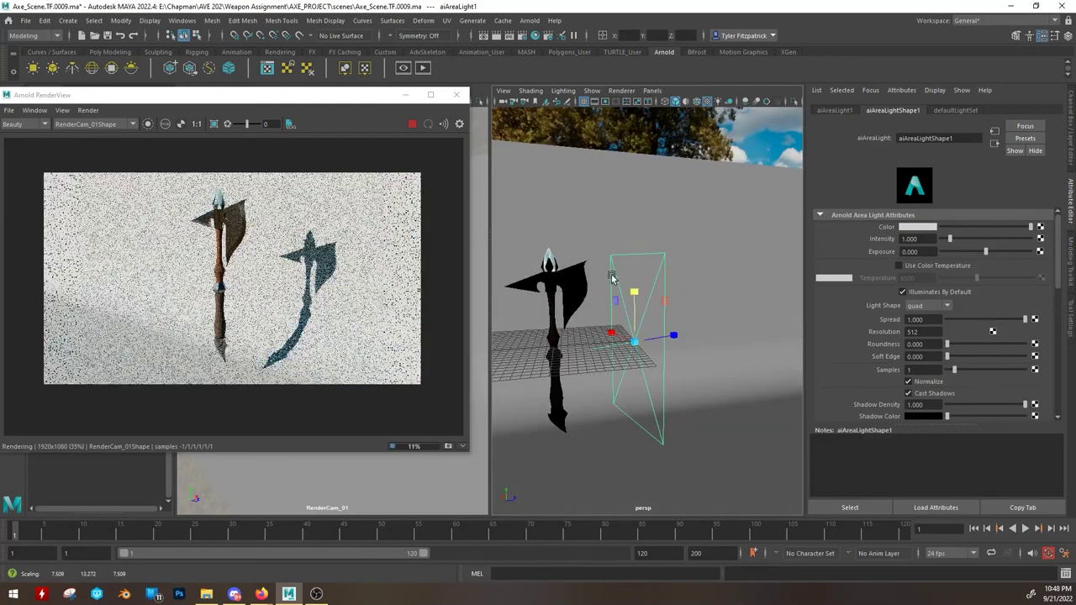
{"action": "scroll", "coordinate": [242, 283], "scroll_direction": "up", "scroll_amount": 1}
{"action": "scroll", "coordinate": [241, 285], "scroll_direction": "up", "scroll_amount": 1}
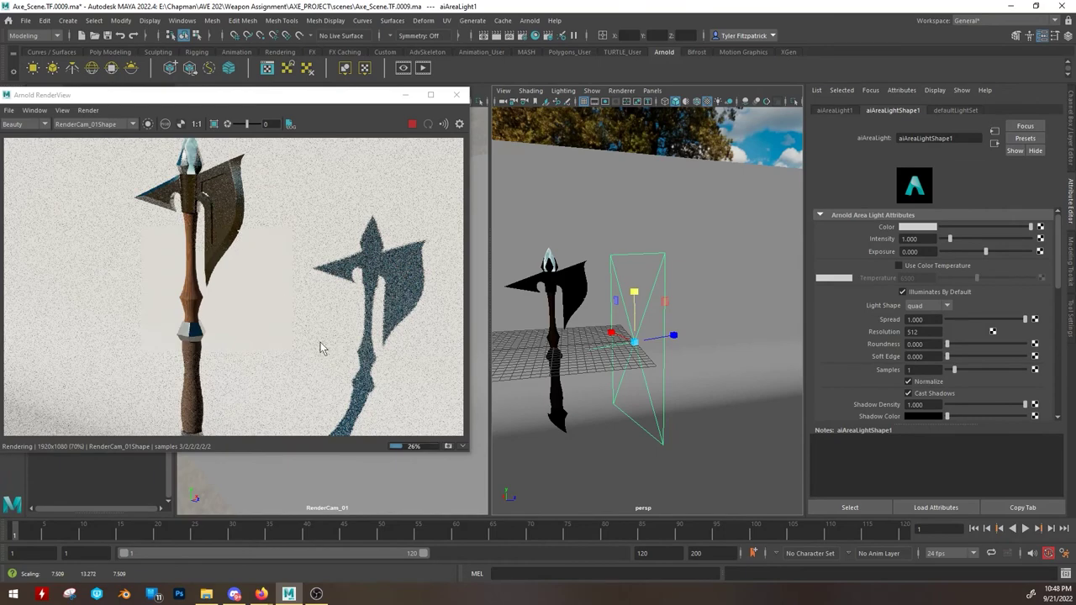
{"action": "left_click_drag", "start_coordinate": [670, 277], "coordinate": [510, 368], "text": "alt"}
{"action": "scroll", "coordinate": [336, 340], "scroll_direction": "down", "scroll_amount": 1}
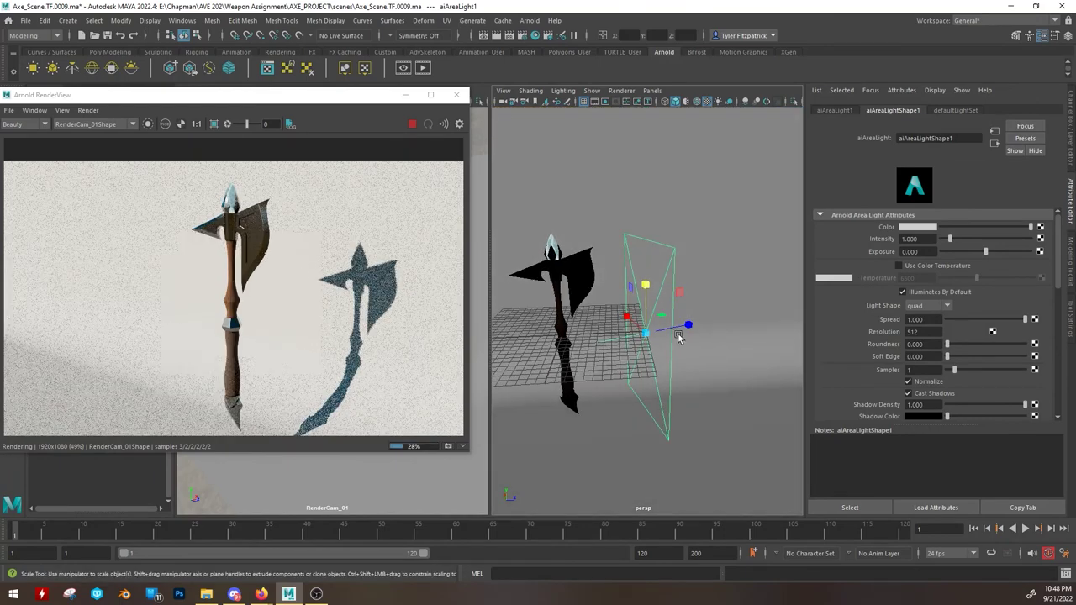
Enable color temperature on the area light at about 10902, with intensity 20 and exposure 10.
{"action": "left_click", "coordinate": [929, 266]}
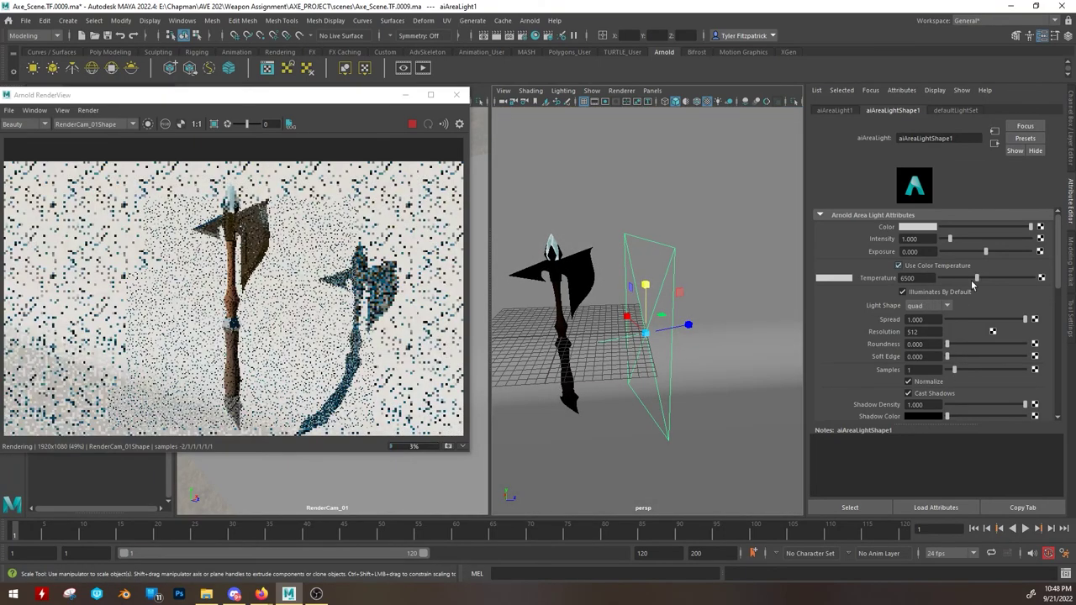
{"action": "left_click_drag", "start_coordinate": [976, 277], "coordinate": [1006, 284]}
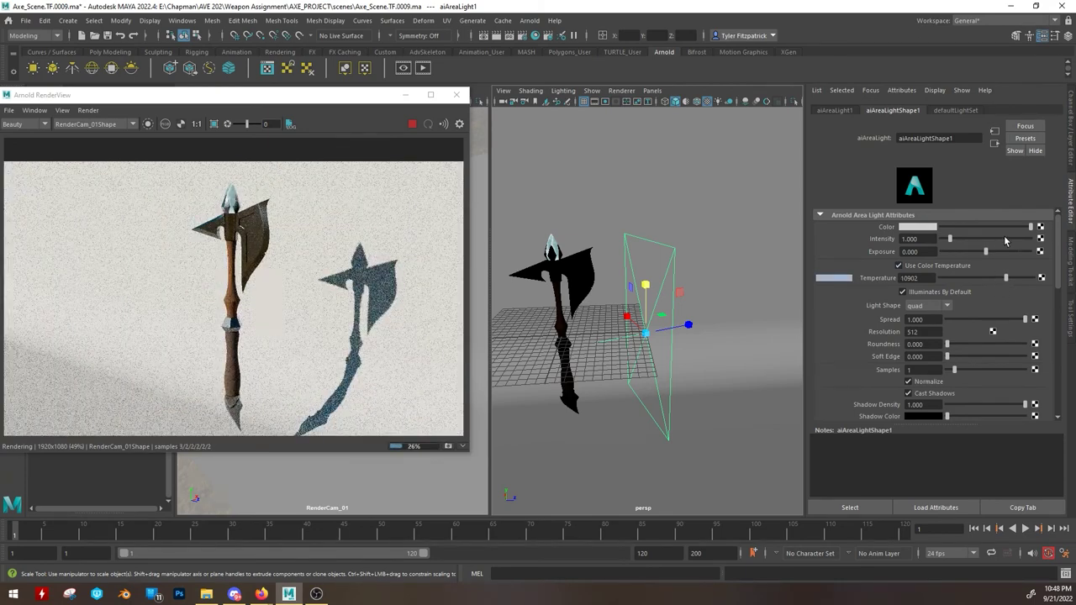
{"action": "left_click_drag", "start_coordinate": [1014, 240], "coordinate": [1044, 252]}
{"action": "left_click", "coordinate": [929, 241]}
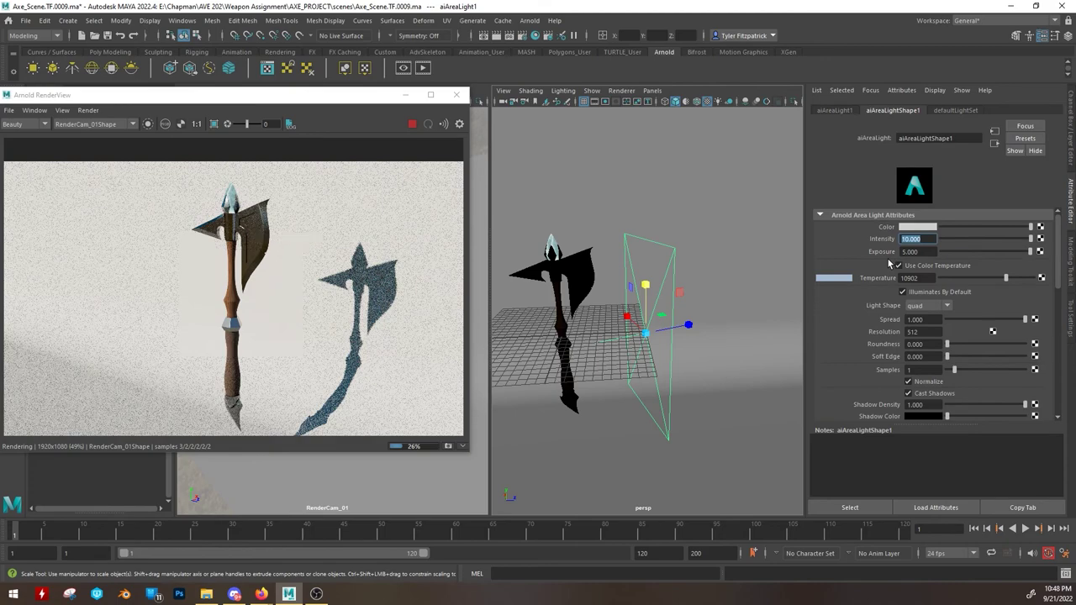
{"action": "type", "text": "20"}
{"action": "key", "text": "Return"}
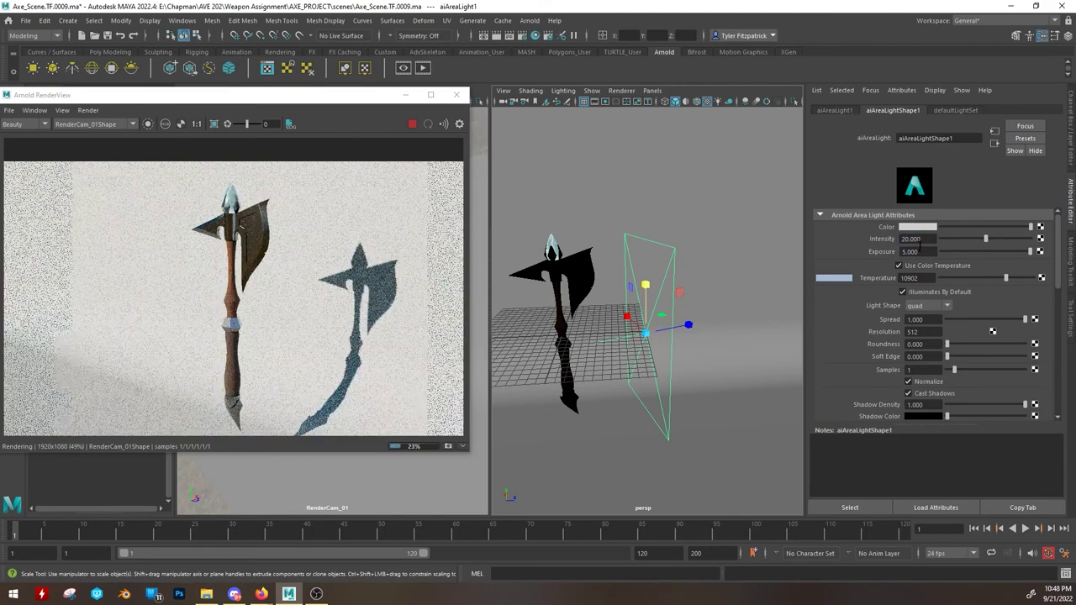
{"action": "key", "text": "Tab"}
{"action": "type", "text": "10"}
{"action": "key", "text": "Return"}
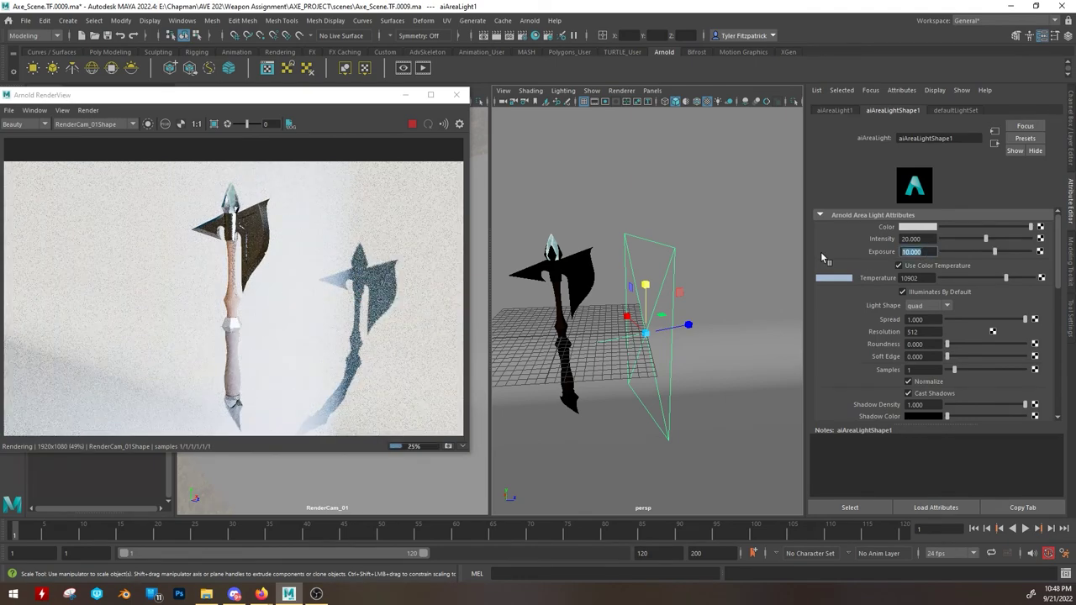
Adjust the area light to intensity 17.318, exposure 6.406 and temperature 12183, and tilt it beside the axe.
{"action": "double_click", "coordinate": [923, 251]}
{"action": "mouse_move", "coordinate": [986, 240]}
{"action": "left_mouse_down"}
{"action": "mouse_move", "coordinate": [973, 239]}
{"action": "mouse_move", "coordinate": [989, 257]}
{"action": "mouse_move", "coordinate": [975, 258]}
{"action": "left_mouse_up"}
{"action": "key", "text": "e"}
{"action": "left_click_drag", "start_coordinate": [632, 290], "coordinate": [740, 395]}
{"action": "key", "text": "w"}
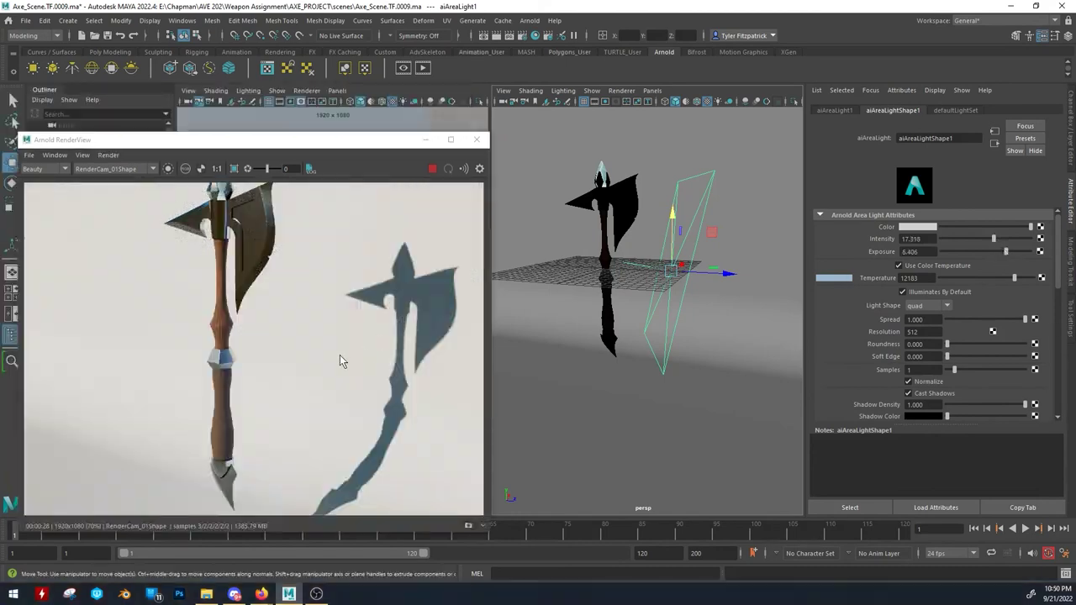
Examine the rendered axe head, handle, pommel and cast shadow up close for lighting and noise.
{"action": "scroll", "coordinate": [222, 399], "scroll_direction": "up", "scroll_amount": 3}
{"action": "scroll", "coordinate": [221, 398], "scroll_direction": "down", "scroll_amount": 4}
{"action": "scroll", "coordinate": [241, 305], "scroll_direction": "up", "scroll_amount": 6}
{"action": "middle_click_drag", "start_coordinate": [241, 305], "coordinate": [270, 469]}
{"action": "scroll", "coordinate": [221, 247], "scroll_direction": "up", "scroll_amount": 3}
{"action": "scroll", "coordinate": [235, 290], "scroll_direction": "down", "scroll_amount": 2}
{"action": "scroll", "coordinate": [283, 382], "scroll_direction": "up", "scroll_amount": 3}
{"action": "middle_click_drag", "start_coordinate": [336, 463], "coordinate": [334, 169]}
{"action": "scroll", "coordinate": [344, 287], "scroll_direction": "down", "scroll_amount": 2}
{"action": "middle_click_drag", "start_coordinate": [333, 271], "coordinate": [312, 400]}
{"action": "scroll", "coordinate": [334, 291], "scroll_direction": "down", "scroll_amount": 2}
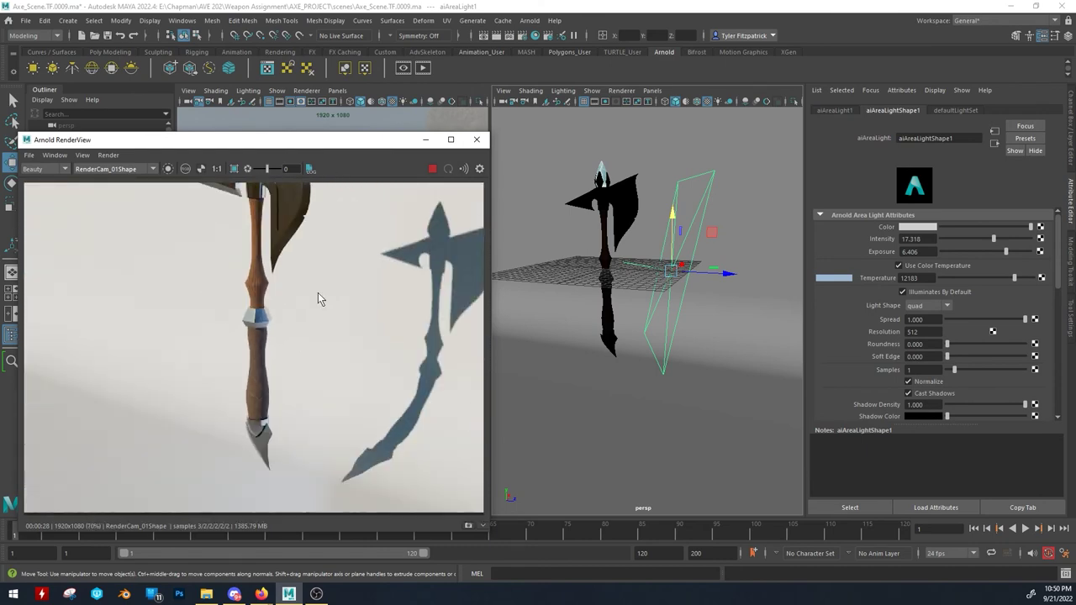
{"action": "middle_click_drag", "start_coordinate": [333, 291], "coordinate": [300, 370]}
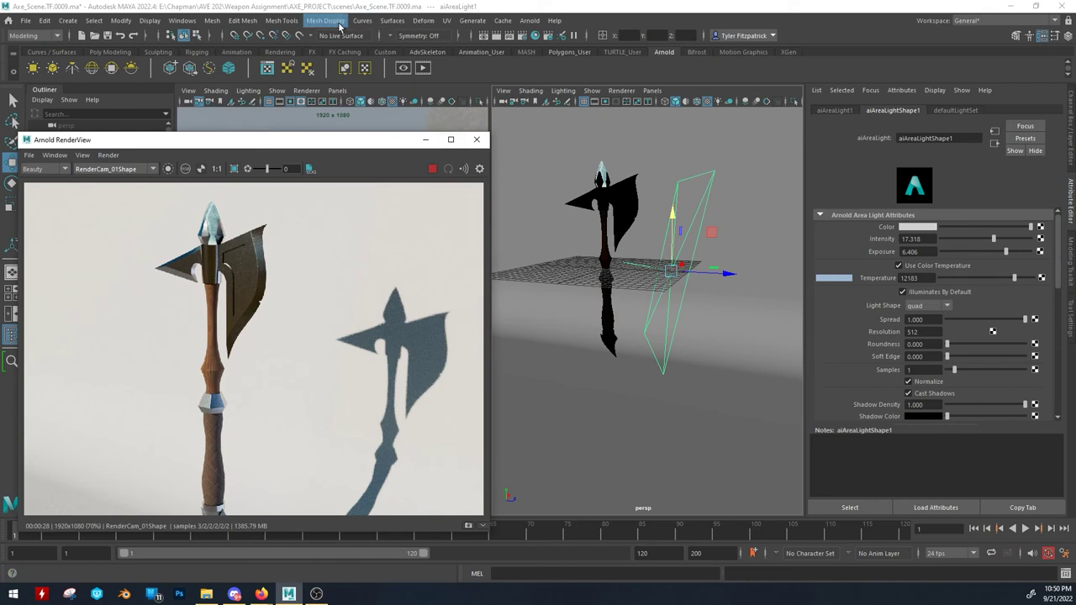
Raise the Arnold render sampling to Camera (AA) 5, Diffuse 4 and Specular 4.
{"action": "left_click", "coordinate": [523, 36]}
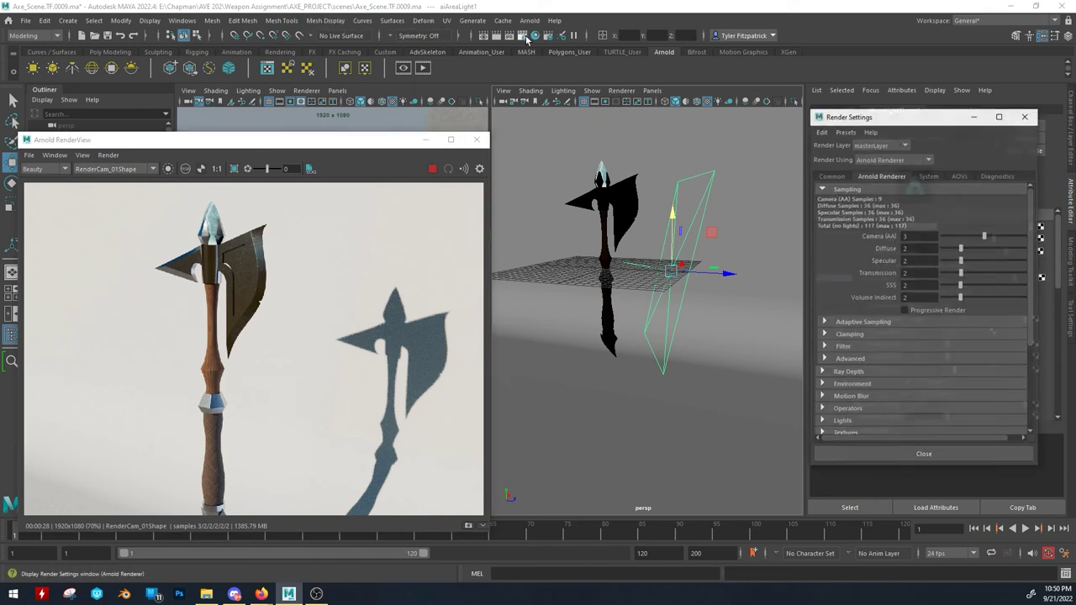
{"action": "left_click_drag", "start_coordinate": [917, 119], "coordinate": [689, 124]}
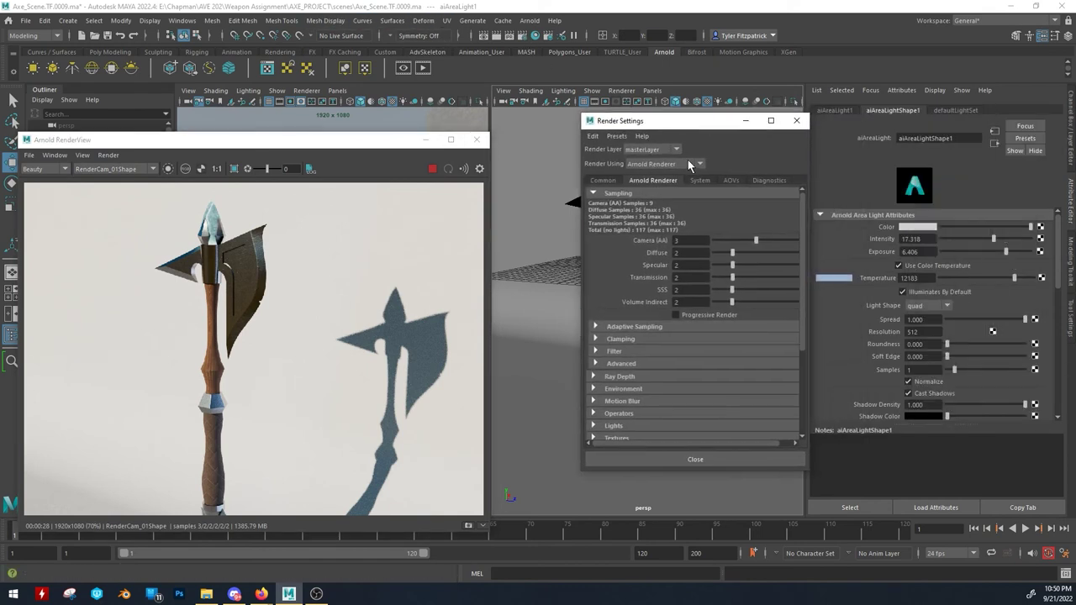
{"action": "left_click", "coordinate": [744, 265]}
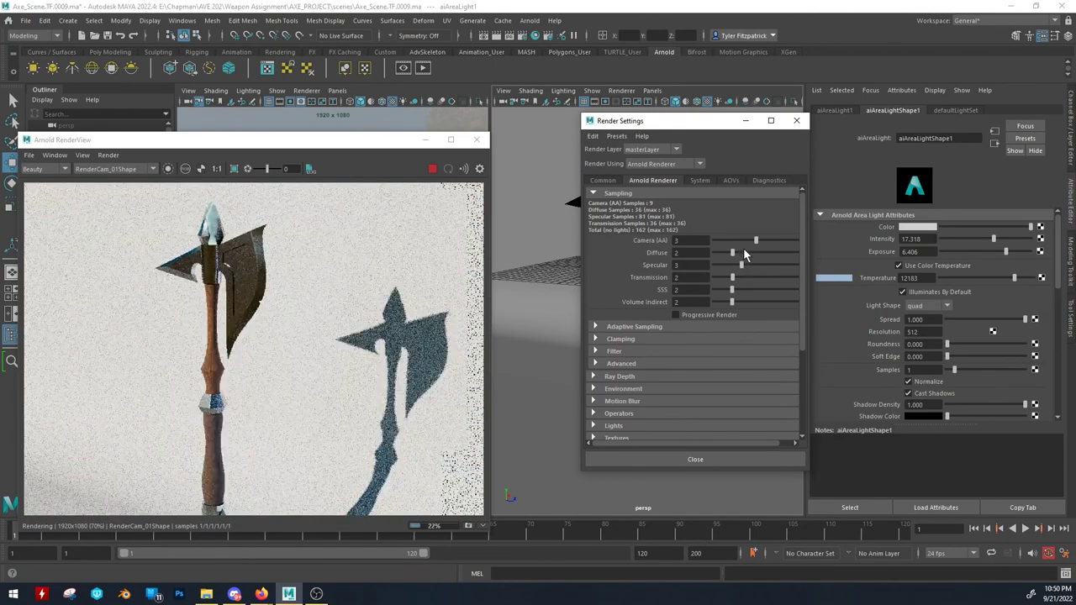
{"action": "left_click", "coordinate": [744, 251]}
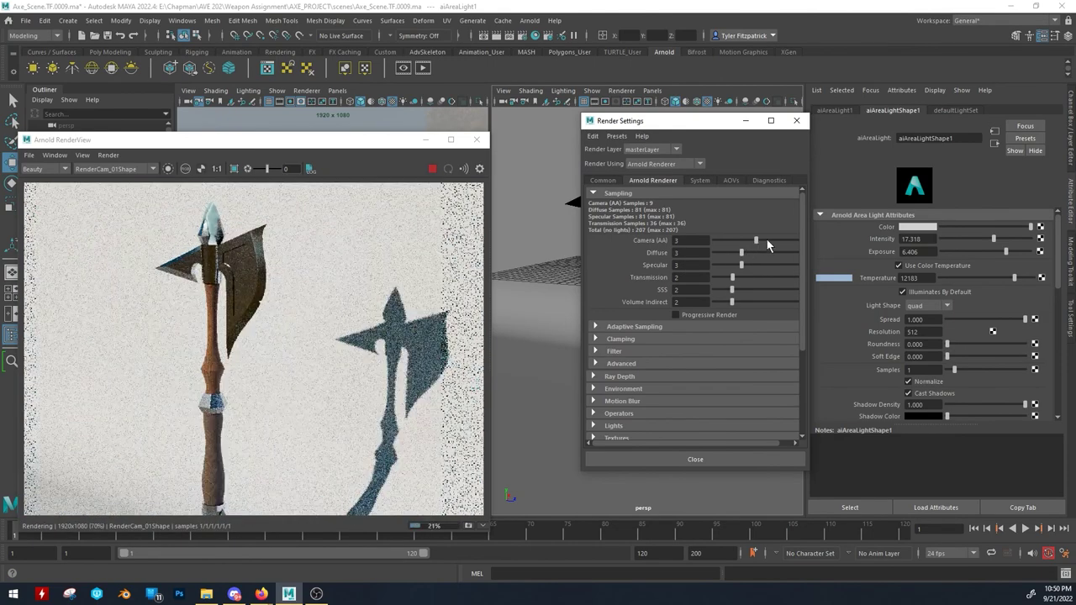
{"action": "left_click", "coordinate": [761, 240]}
{"action": "left_click", "coordinate": [749, 253]}
{"action": "left_click", "coordinate": [749, 265]}
{"action": "left_click", "coordinate": [768, 239]}
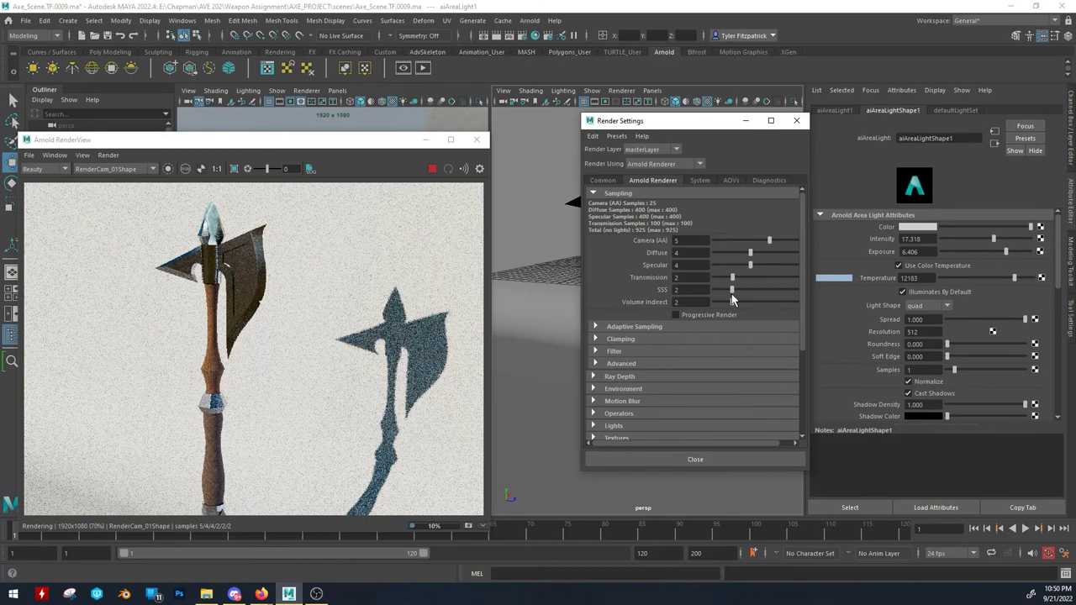
Set the Transmission, SSS and Volume Indirect samples to 0 and close the render settings.
{"action": "left_click_drag", "start_coordinate": [732, 291], "coordinate": [711, 291]}
{"action": "left_click", "coordinate": [715, 278]}
{"action": "left_click", "coordinate": [715, 302]}
{"action": "left_click", "coordinate": [796, 120]}
Maximize the Arnold RenderView window and store a snapshot of the finished axe render.
{"action": "left_click_drag", "start_coordinate": [392, 141], "coordinate": [674, 59]}
{"action": "left_click", "coordinate": [728, 50]}
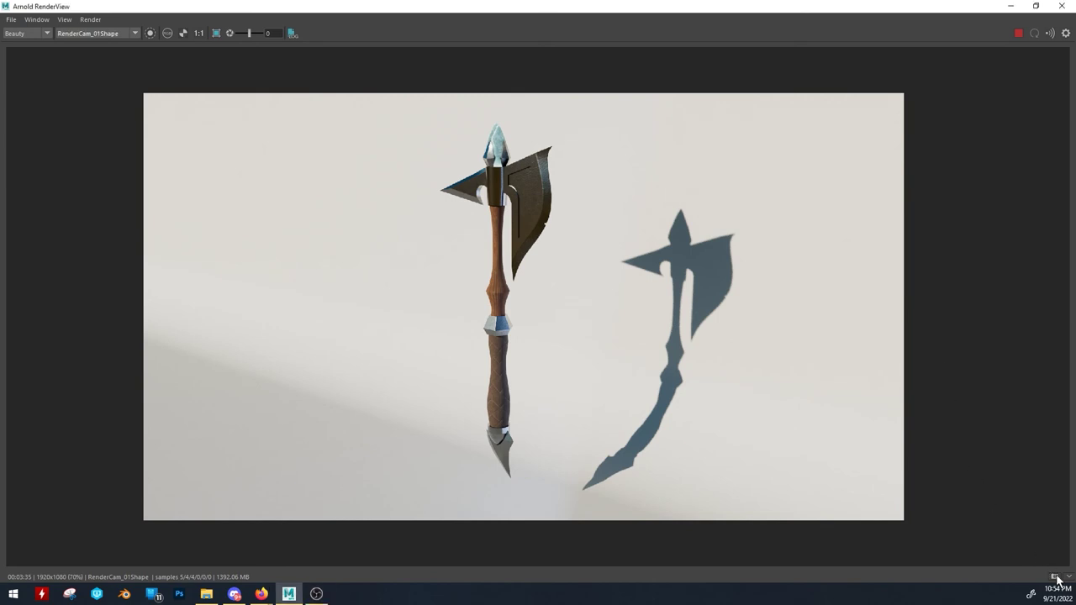
{"action": "left_click", "coordinate": [1055, 576]}
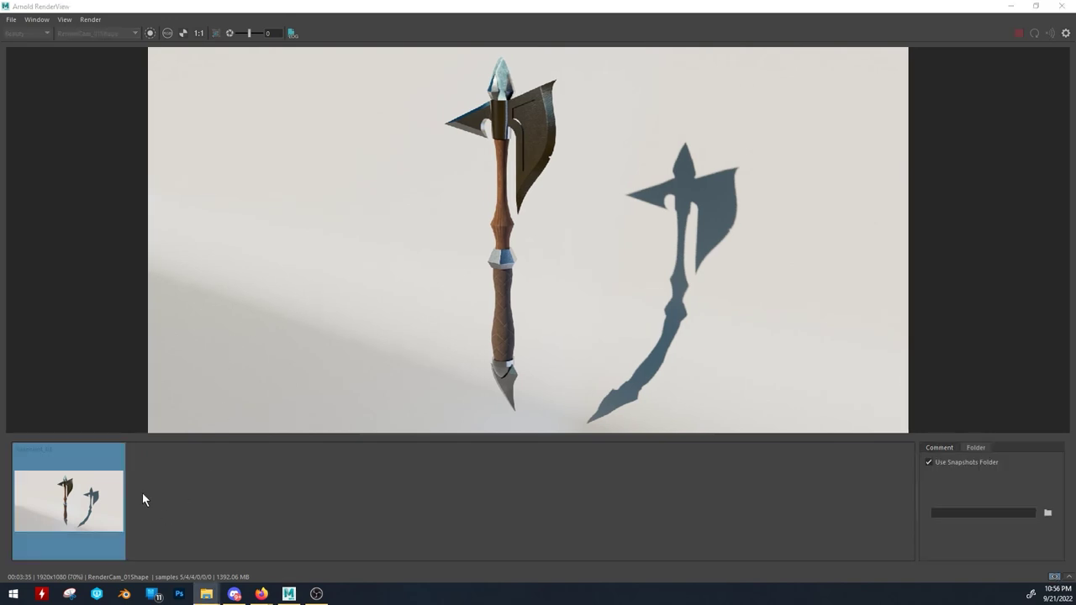
View the stored snapshot, collapse the snapshot list and return to the live render.
{"action": "left_click", "coordinate": [102, 480]}
{"action": "left_click", "coordinate": [101, 480]}
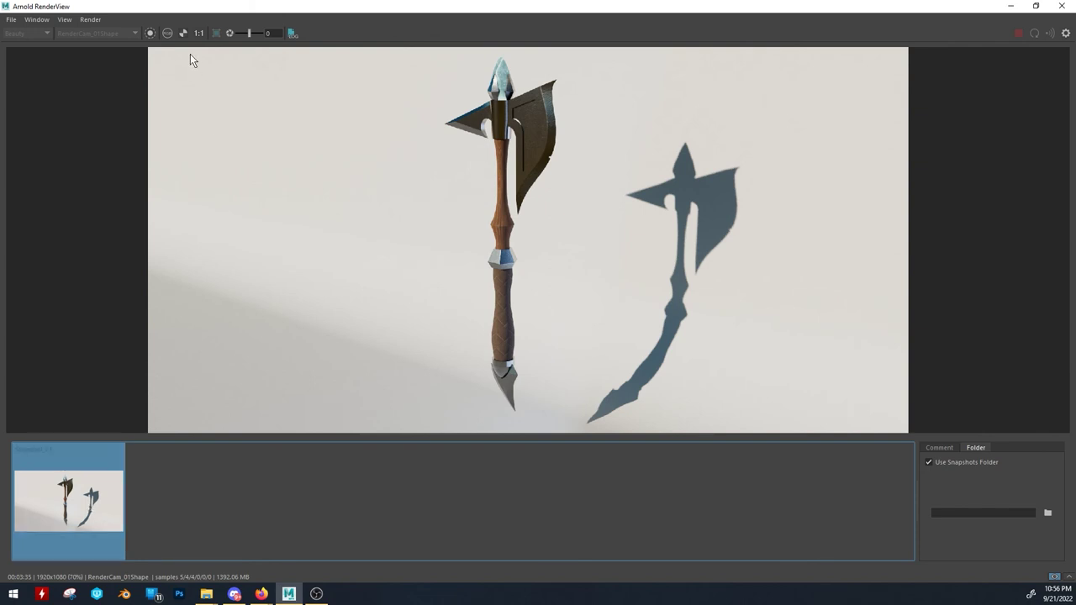
{"action": "left_click", "coordinate": [1067, 579]}
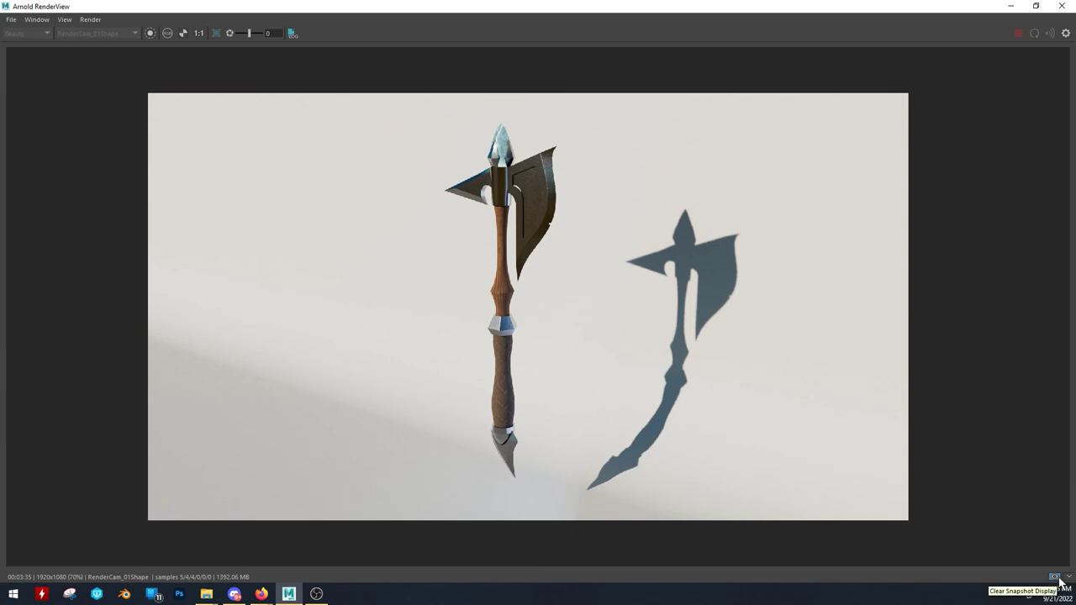
{"action": "left_click", "coordinate": [1055, 578]}
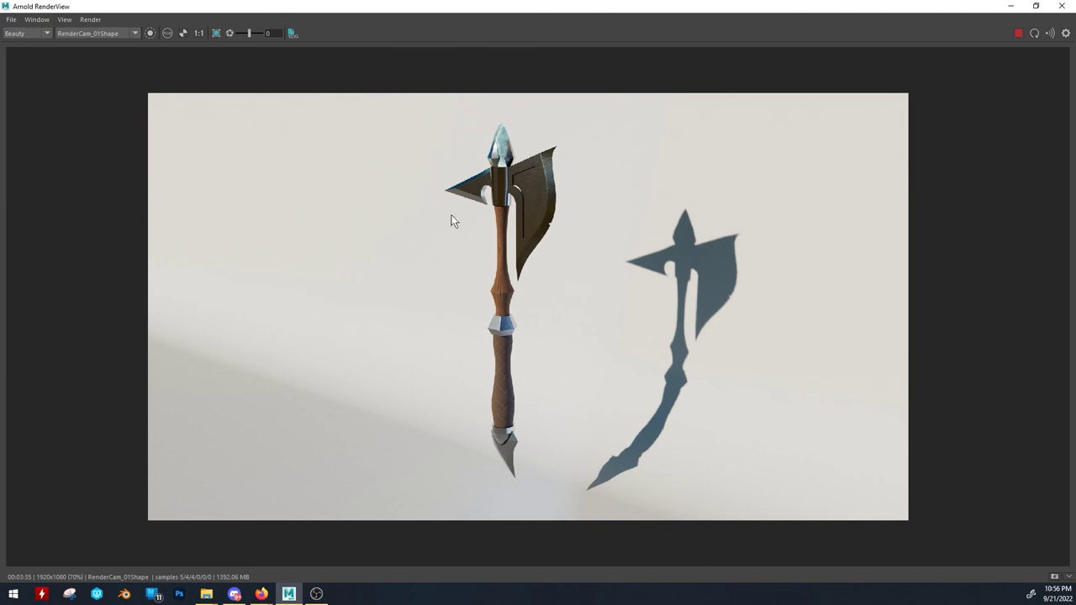
Render through the perspShape camera, and recall Snapshot_01 in the render view.
{"action": "left_click", "coordinate": [96, 33]}
{"action": "left_click", "coordinate": [96, 43]}
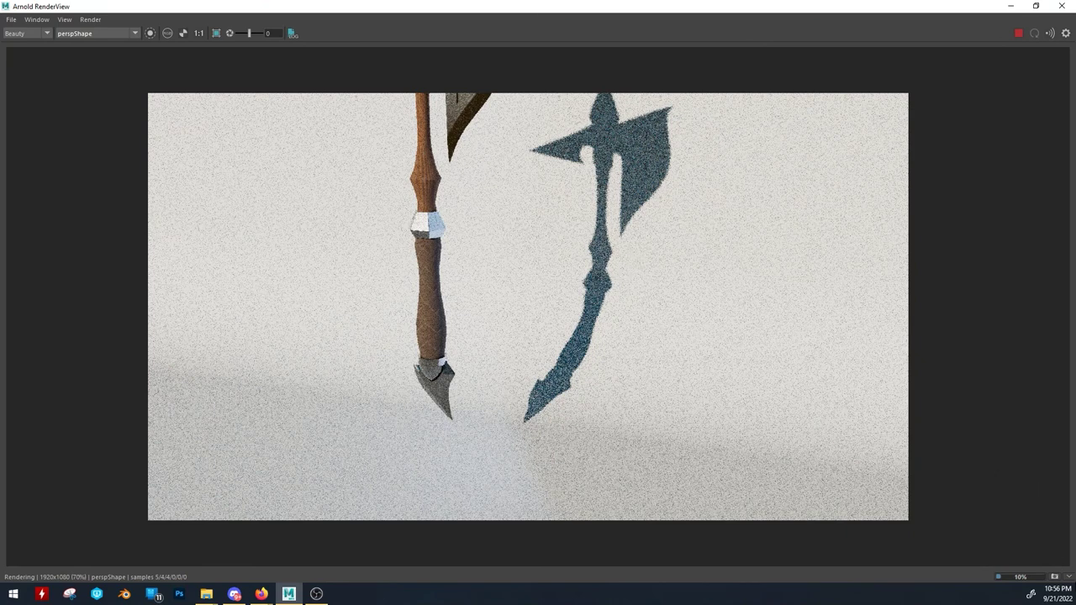
{"action": "left_click", "coordinate": [1069, 582]}
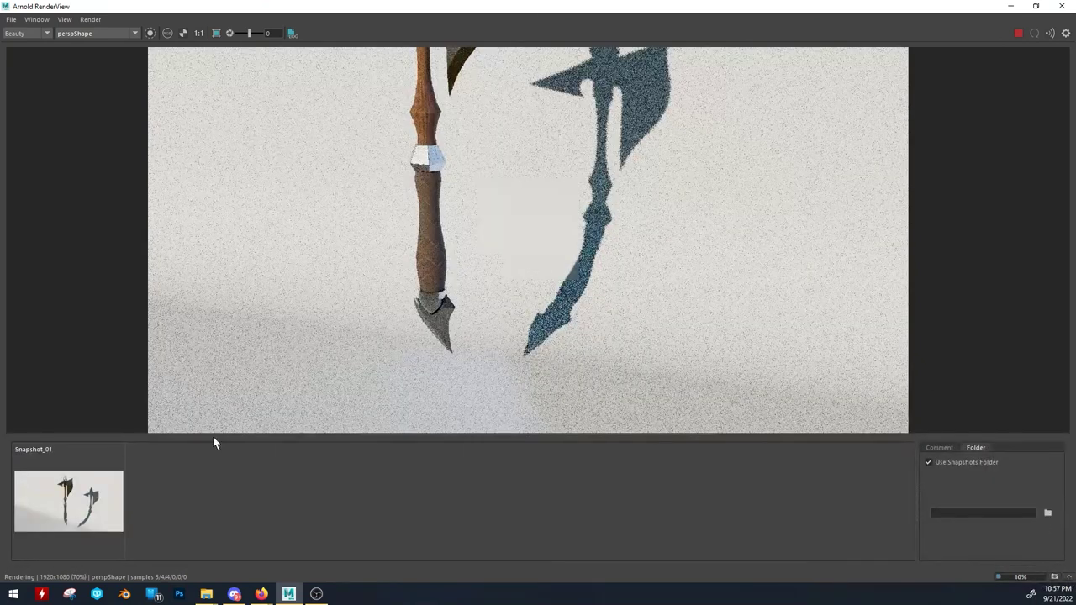
{"action": "left_click", "coordinate": [52, 511]}
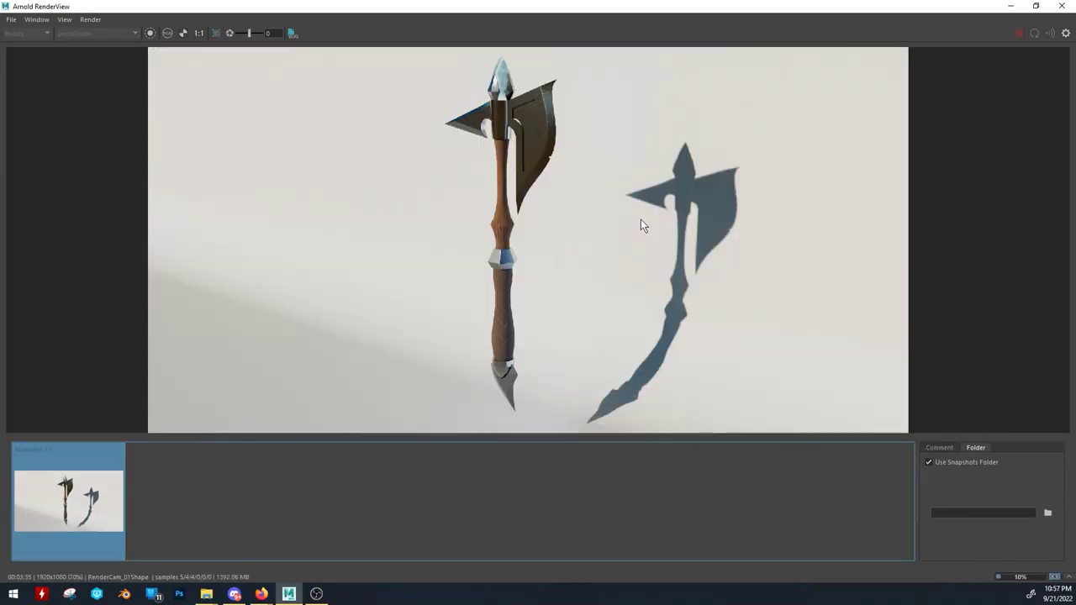
{"action": "scroll", "coordinate": [622, 245], "scroll_direction": "down", "scroll_amount": 3}
{"action": "scroll", "coordinate": [623, 245], "scroll_direction": "up", "scroll_amount": 3}
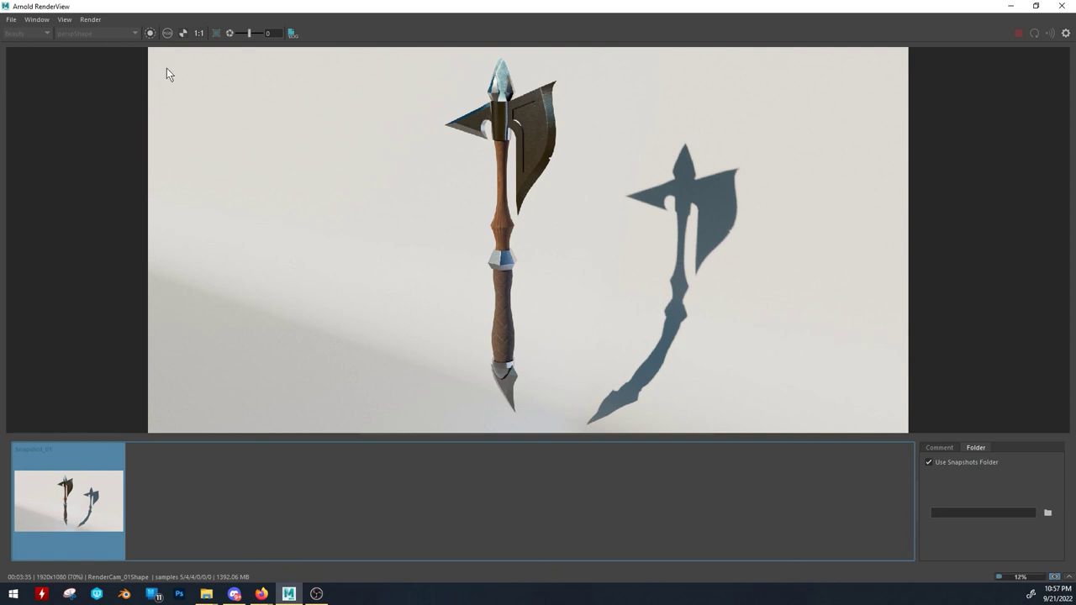
Save the displayed snapshot as Axe_01.jpeg in the project's images folder.
{"action": "left_click", "coordinate": [12, 21]}
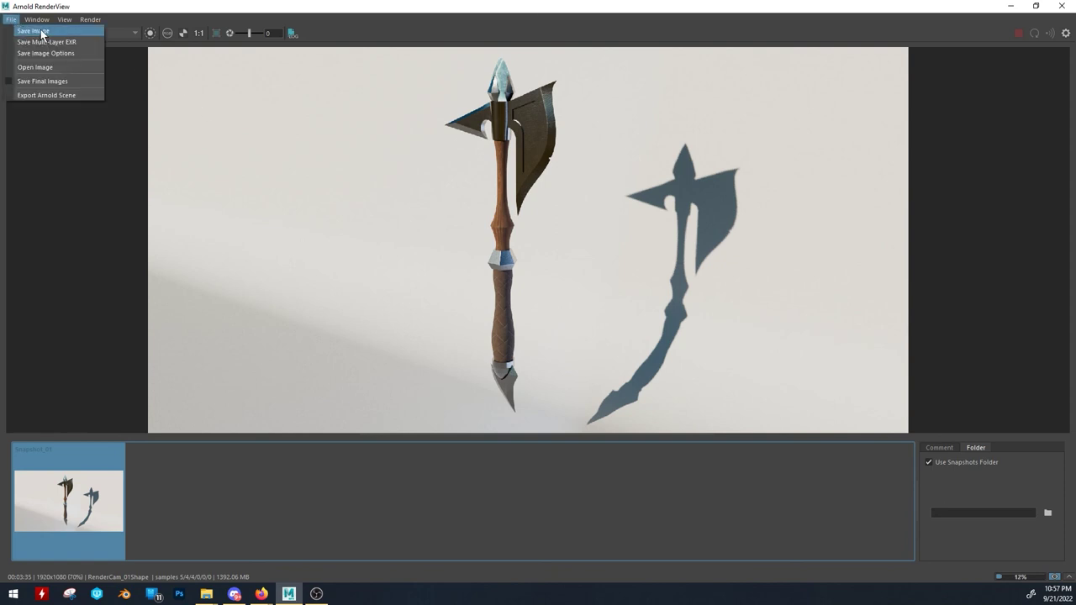
{"action": "left_click", "coordinate": [35, 31]}
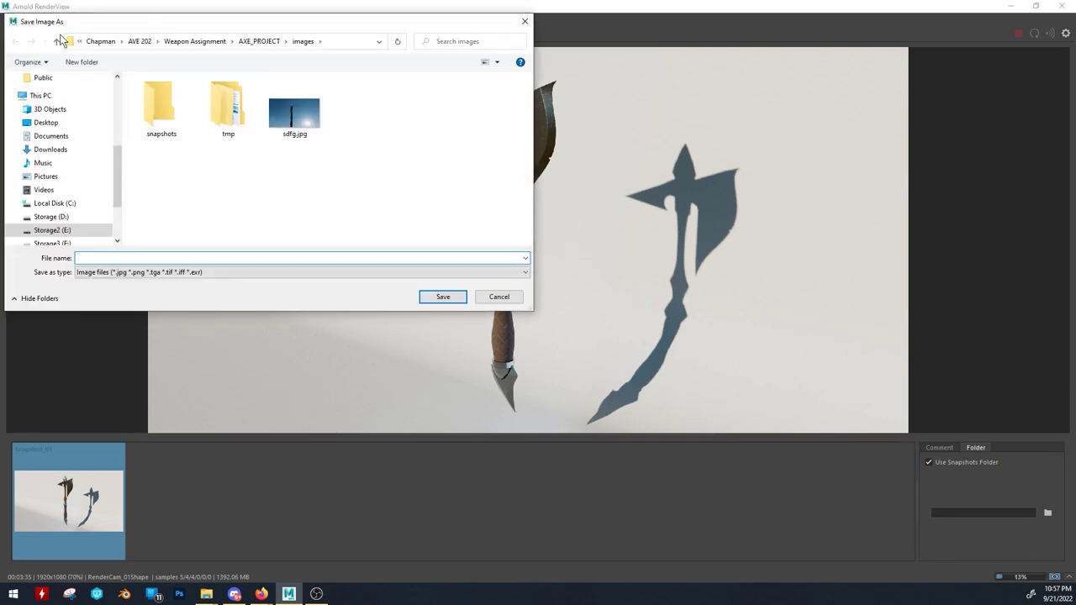
{"action": "left_click_drag", "start_coordinate": [293, 31], "coordinate": [357, 143]}
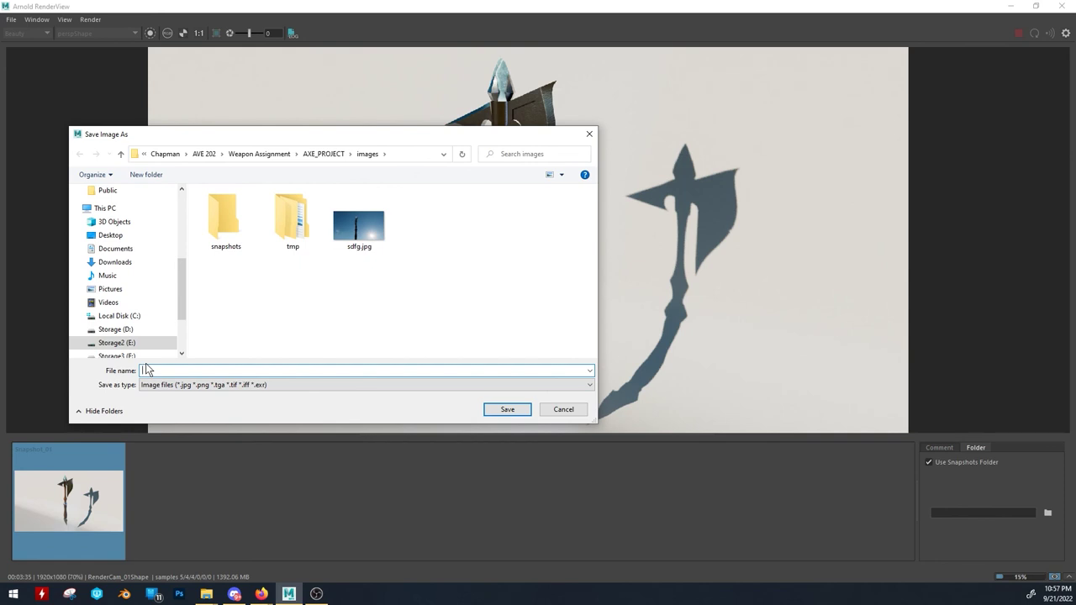
{"action": "type", "text": "Axe_01"}
{"action": "type", "text": ".jpe"}
{"action": "key", "text": "BackSpace"}
{"action": "key", "text": "BackSpace"}
{"action": "key", "text": "BackSpace"}
{"action": "type", "text": "png"}
{"action": "key", "text": "BackSpace"}
{"action": "key", "text": "BackSpace"}
{"action": "key", "text": "BackSpace"}
{"action": "type", "text": "jpeg"}
{"action": "left_click", "coordinate": [505, 409]}
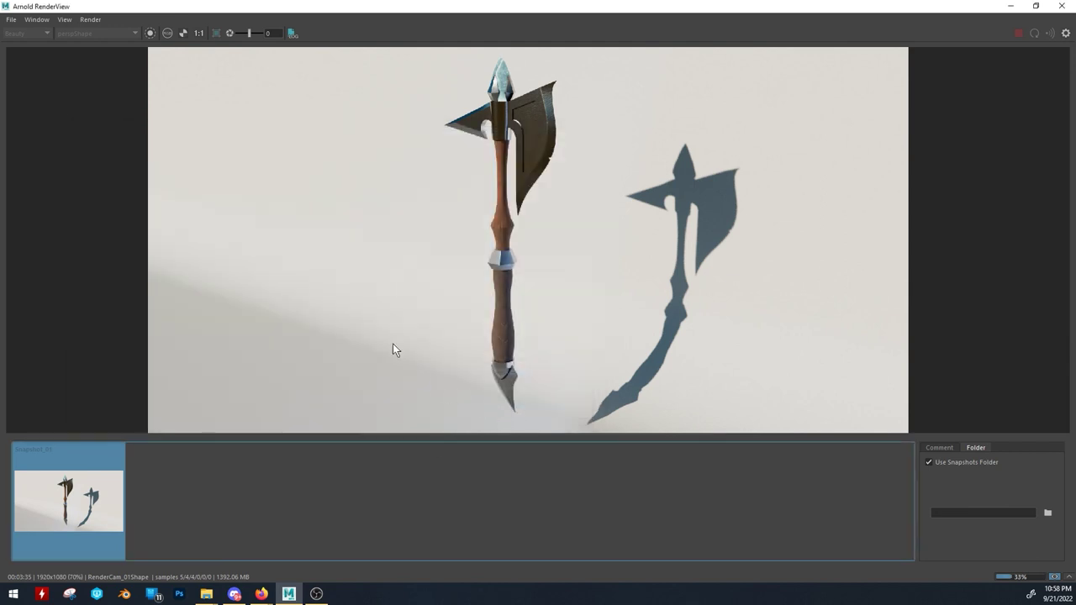
Switch to File Explorer and open the saved Axe_01.jpeg from the images folder to check it.
{"action": "key", "text": "super+e"}
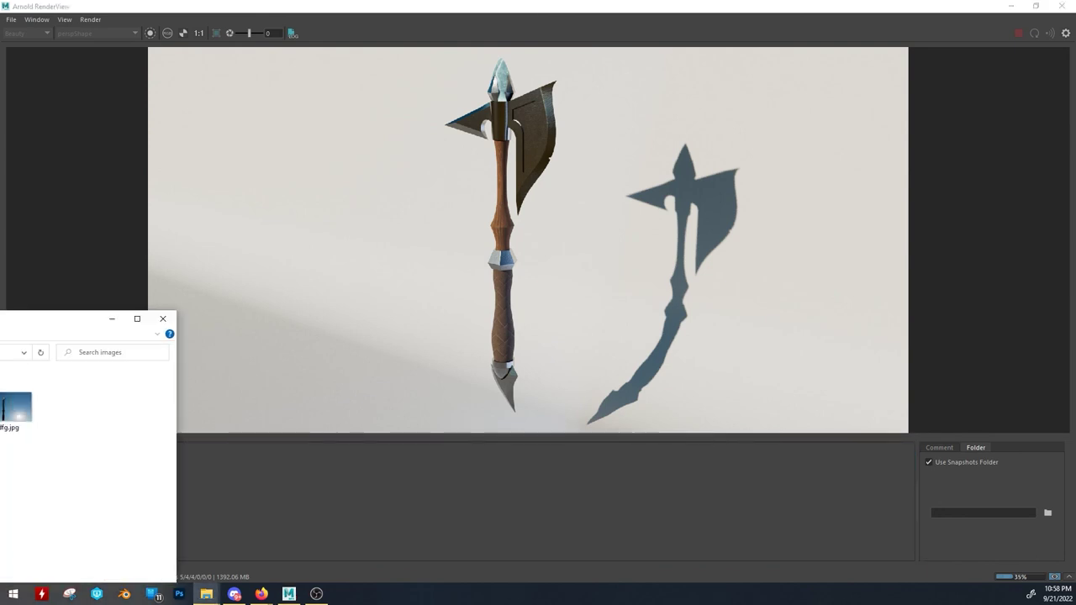
{"action": "left_click_drag", "start_coordinate": [84, 317], "coordinate": [258, 109]}
{"action": "double_click", "coordinate": [326, 210]}
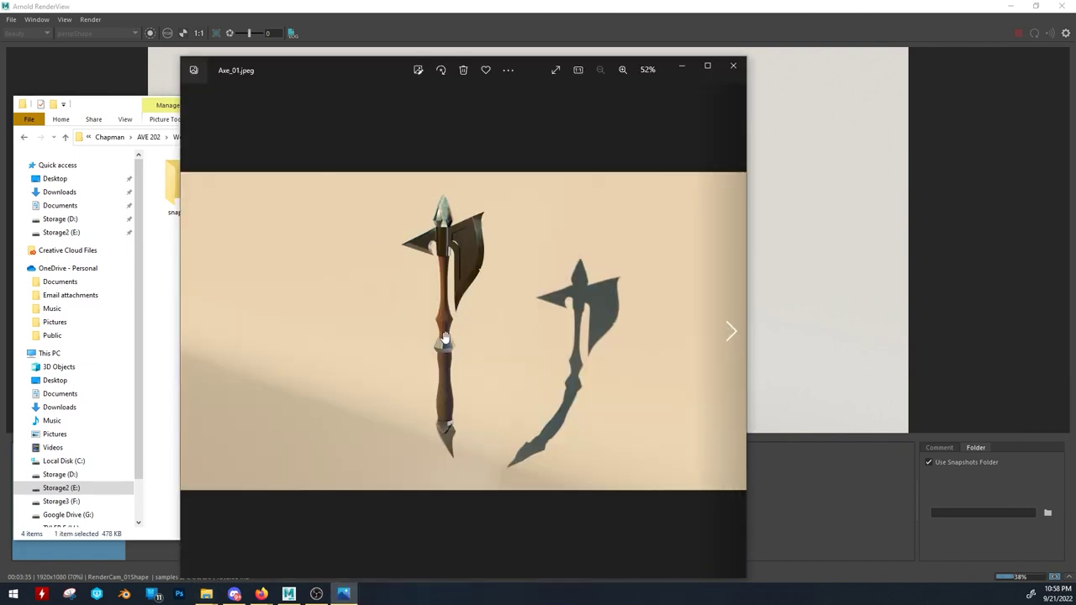